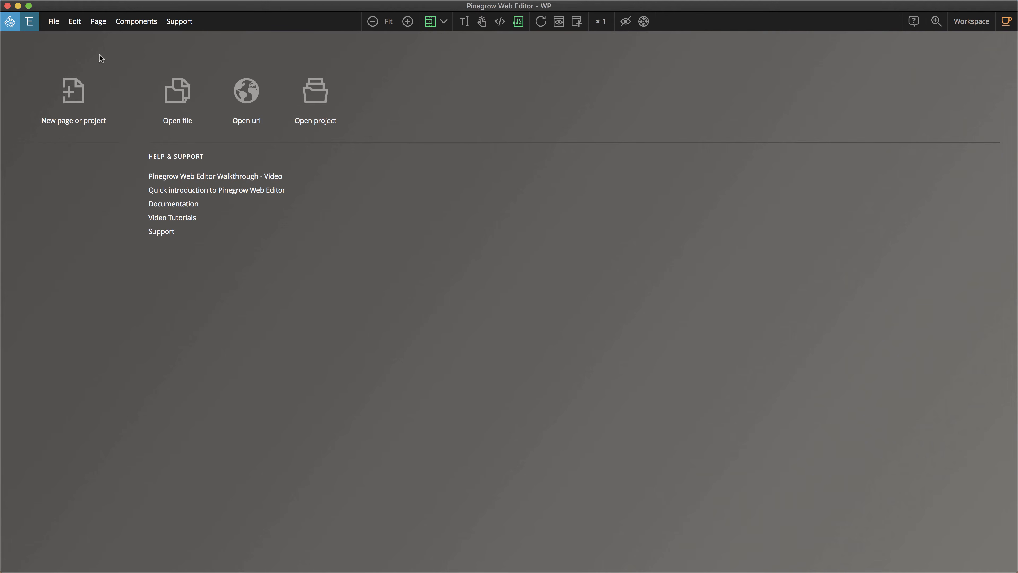
- Create a new Plain HTML page from the index.html template
{"action": "left_click", "coordinate": [77, 92]}
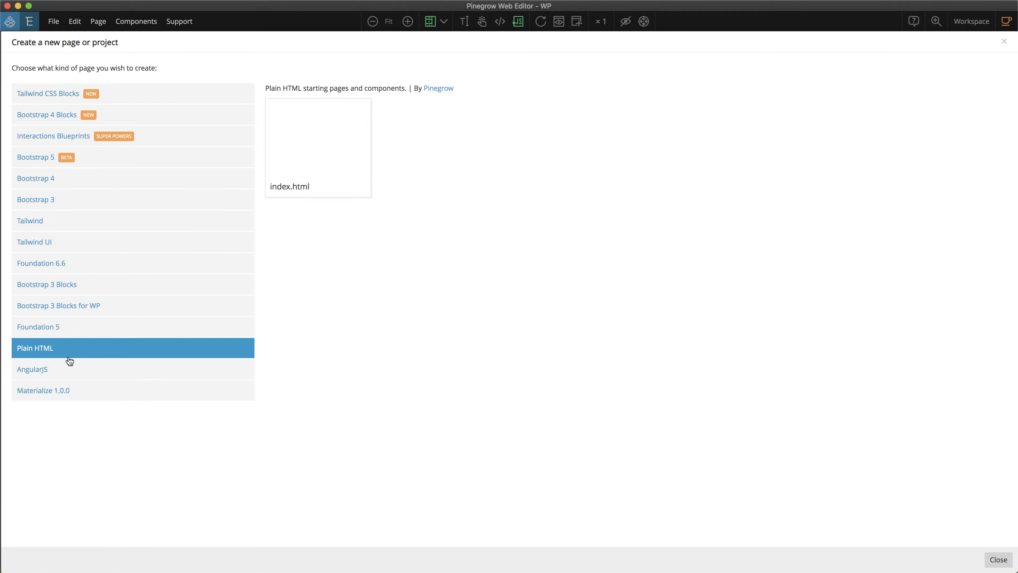
{"action": "left_click", "coordinate": [320, 154]}
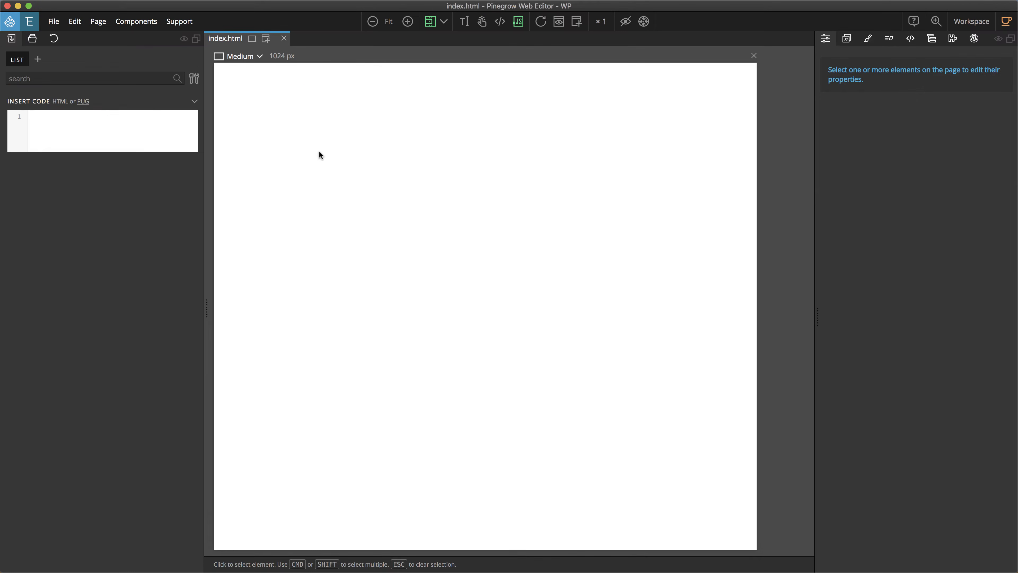
- Save index.html in a new folder named "plain html" inside Dev and open that folder as a project
{"action": "left_click", "coordinate": [57, 21]}
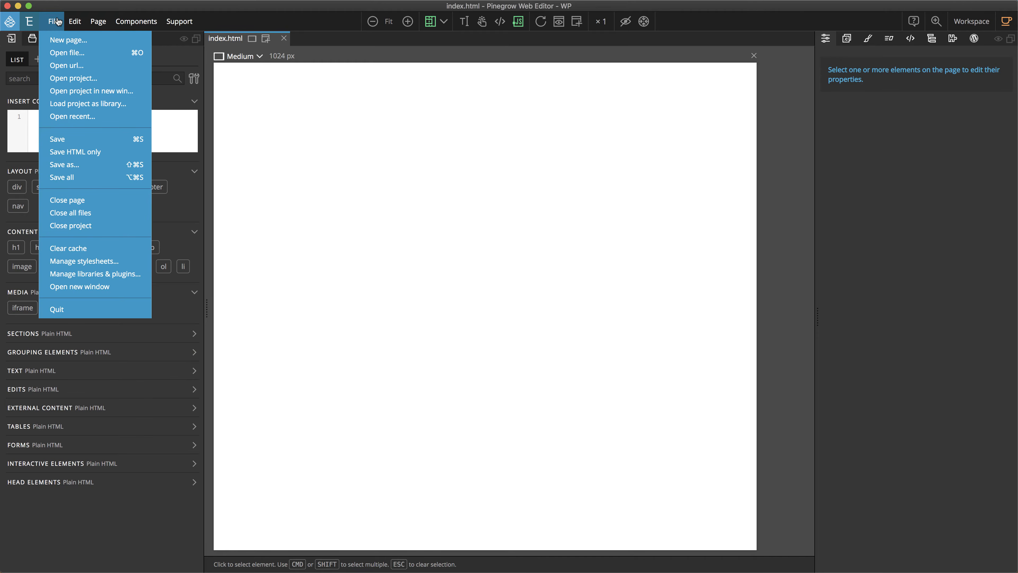
{"action": "left_click", "coordinate": [70, 164]}
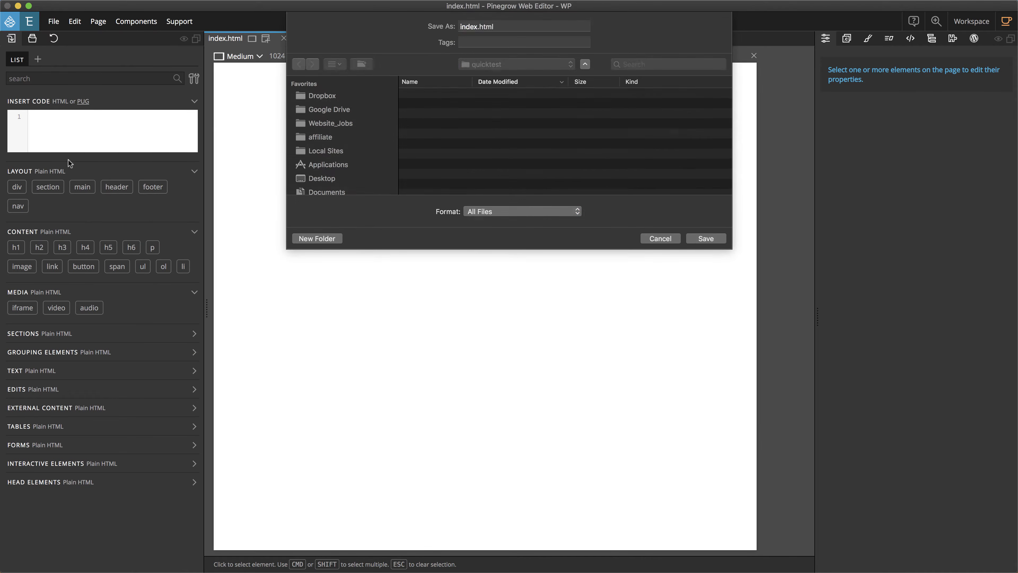
{"action": "scroll", "coordinate": [318, 121], "scroll_direction": "down", "scroll_amount": 5}
{"action": "left_click", "coordinate": [314, 110]}
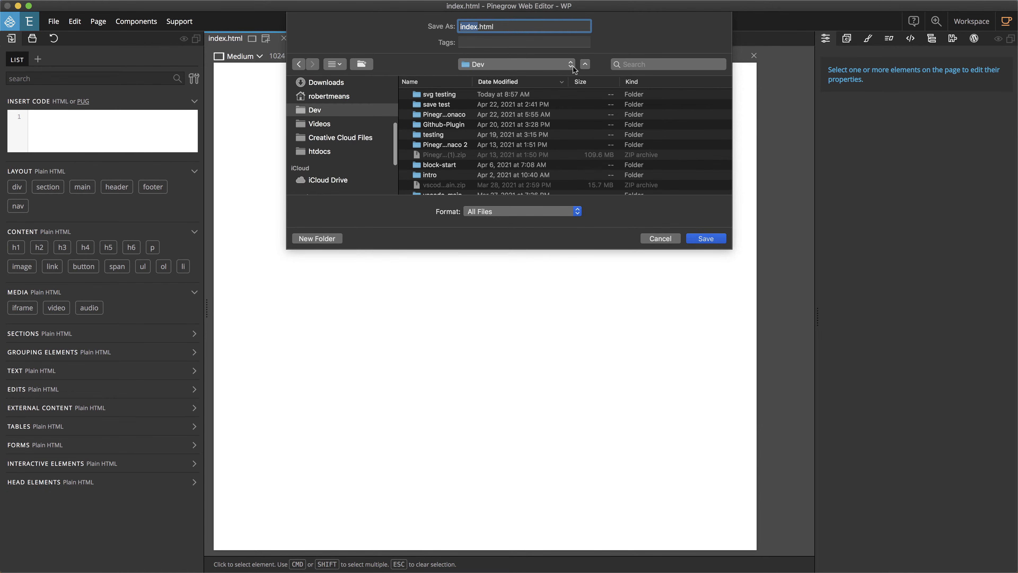
{"action": "left_click", "coordinate": [316, 238]}
{"action": "type", "text": "plain html"}
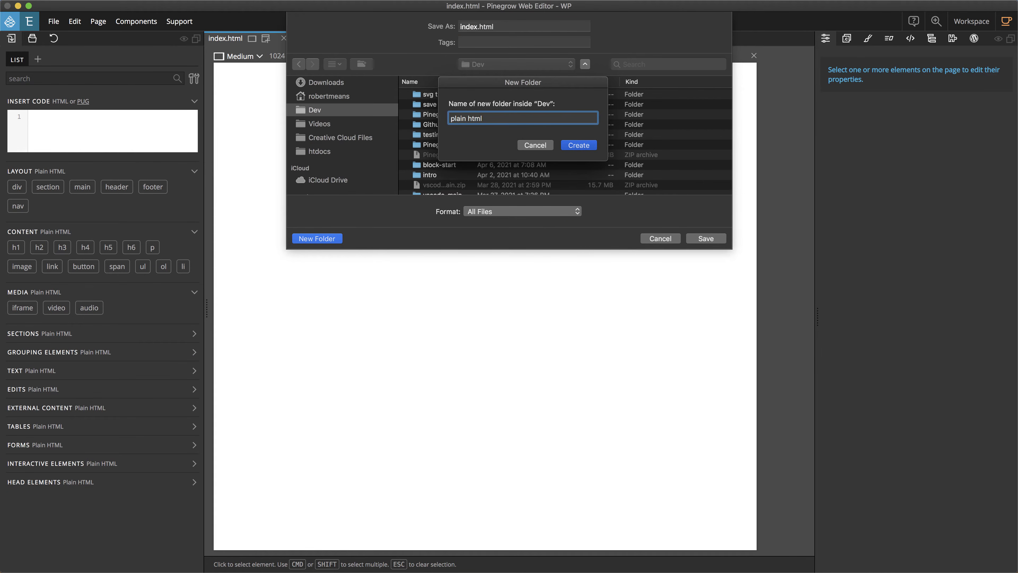
{"action": "key", "text": "Return"}
{"action": "key", "text": "Return"}
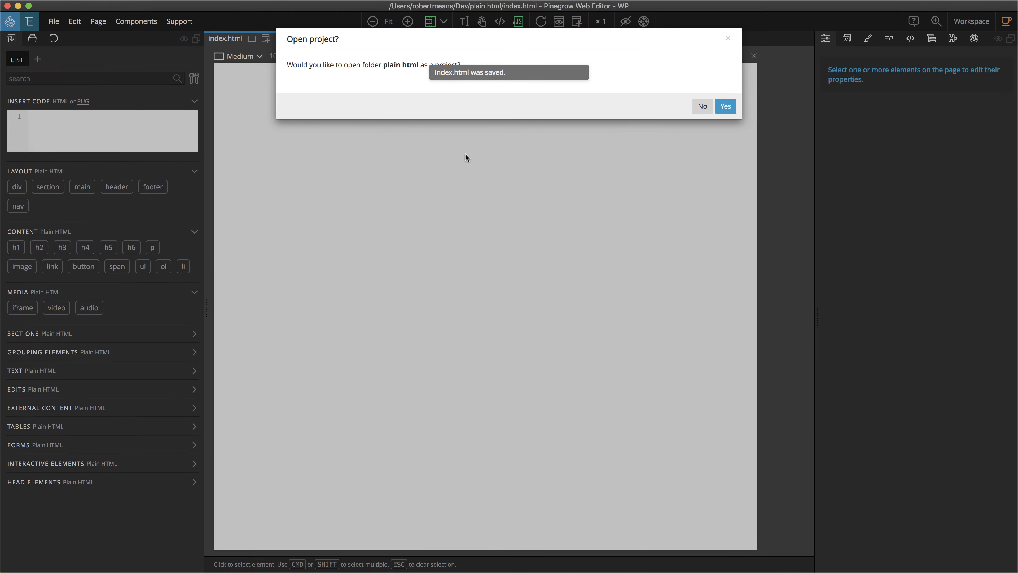
{"action": "left_click", "coordinate": [727, 105]}
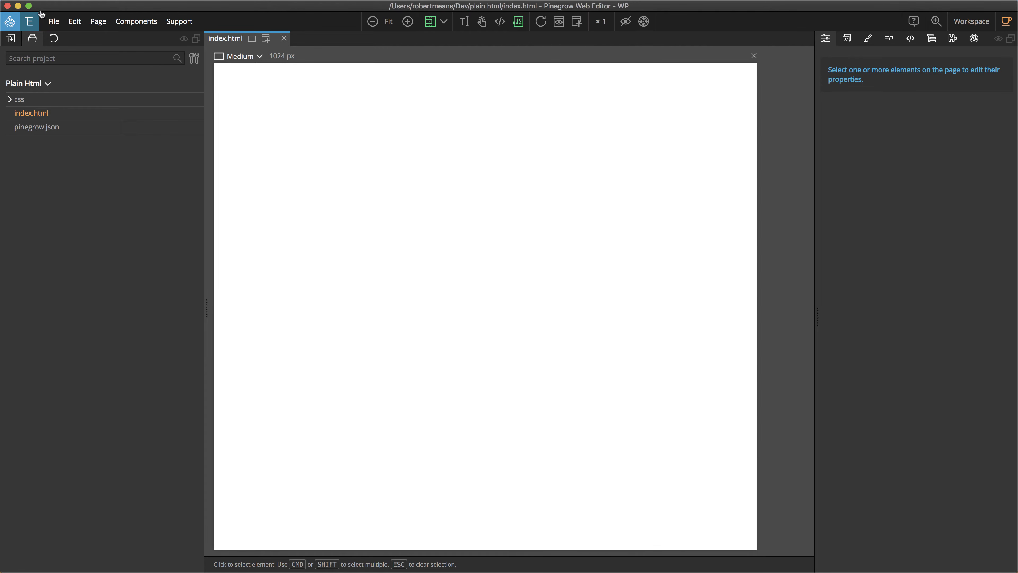
- Activate the Bootstrap 4 Blocks library for index.html and add its resources to all files in the plain html project
{"action": "left_click", "coordinate": [54, 21]}
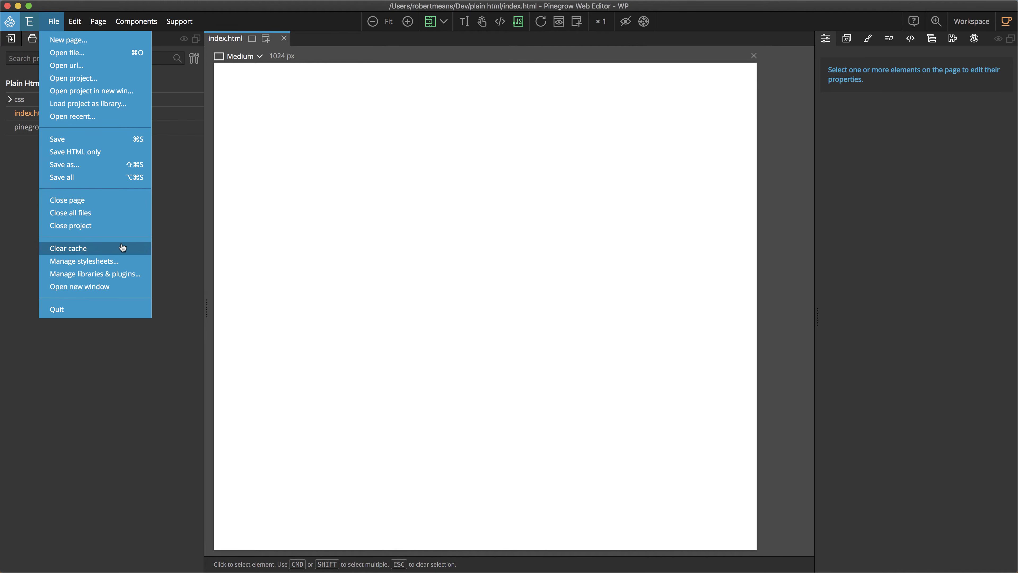
{"action": "left_click", "coordinate": [129, 277]}
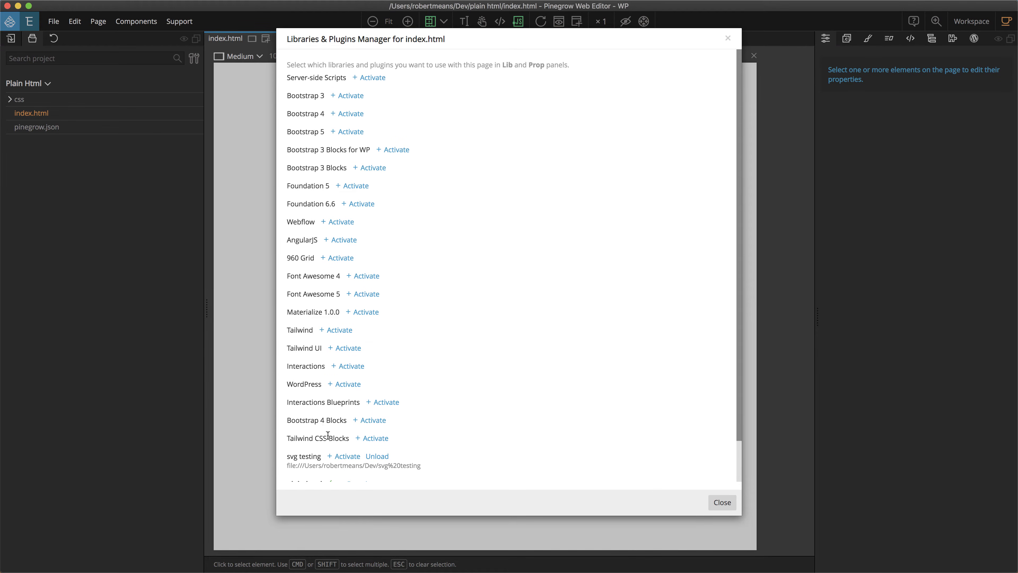
{"action": "left_click", "coordinate": [373, 420]}
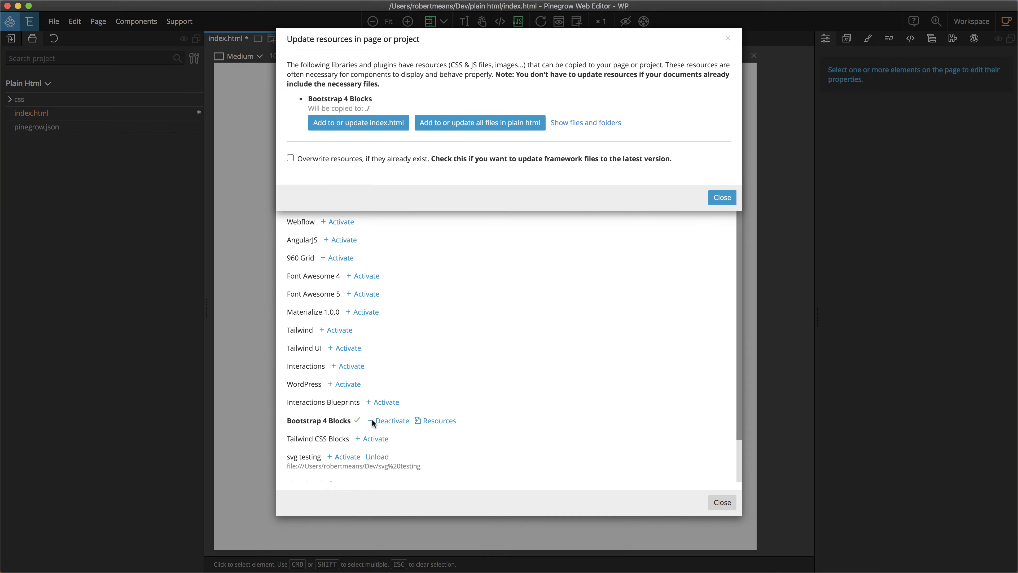
{"action": "left_click", "coordinate": [505, 124]}
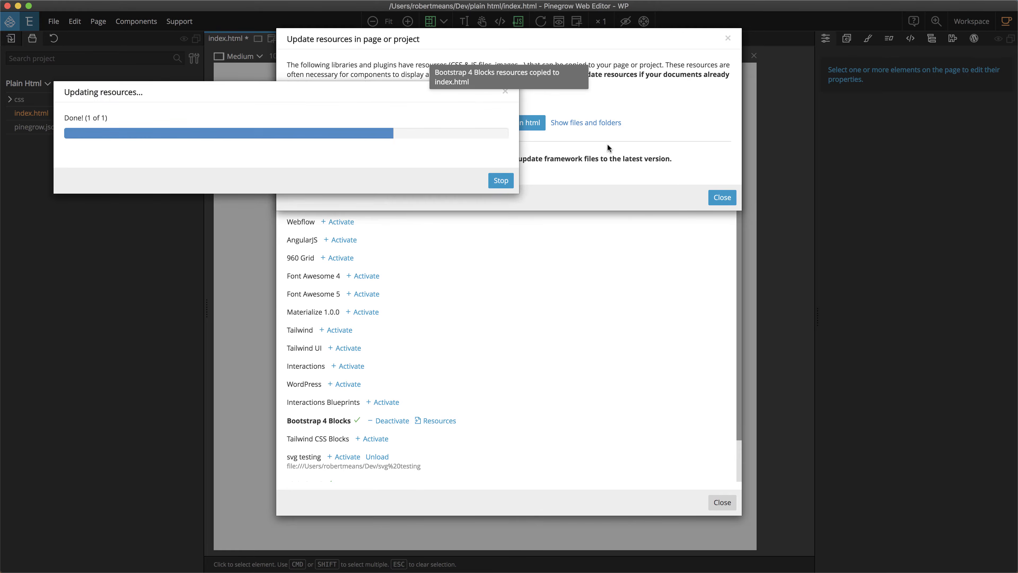
{"action": "left_click", "coordinate": [723, 198]}
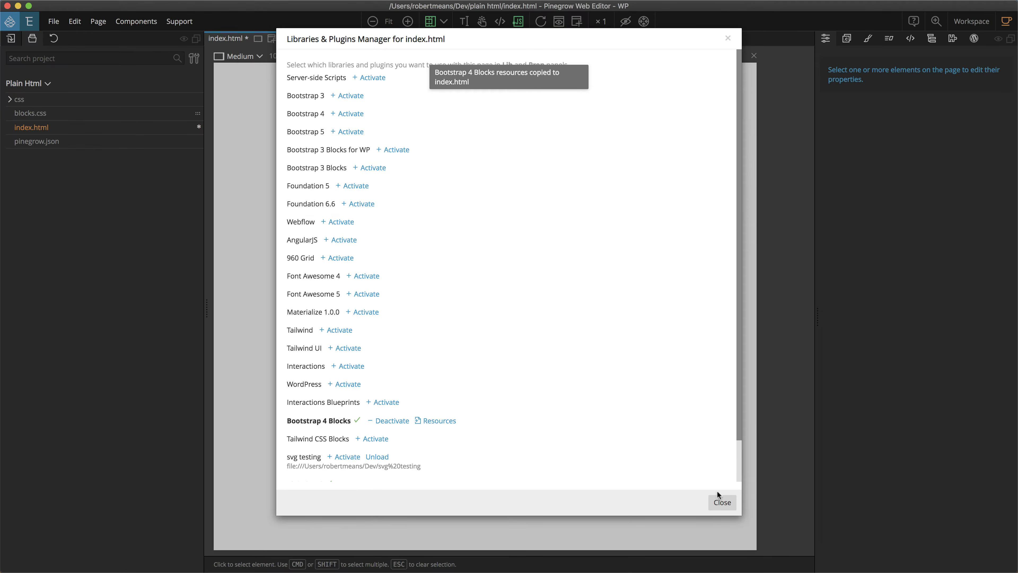
{"action": "left_click", "coordinate": [719, 500]}
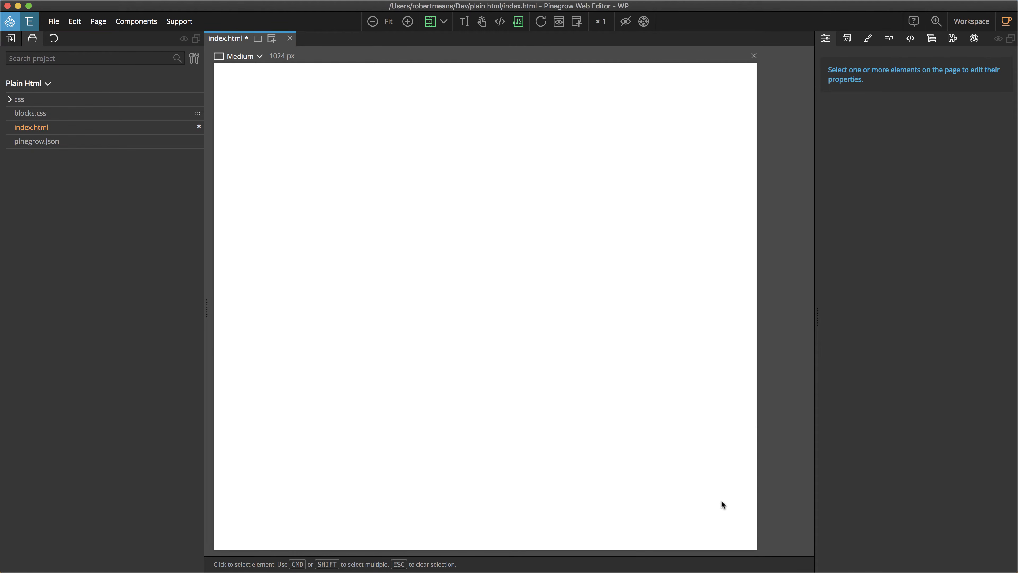
- Examine the project's css folder and the element tree of index.html
{"action": "left_click", "coordinate": [10, 100]}
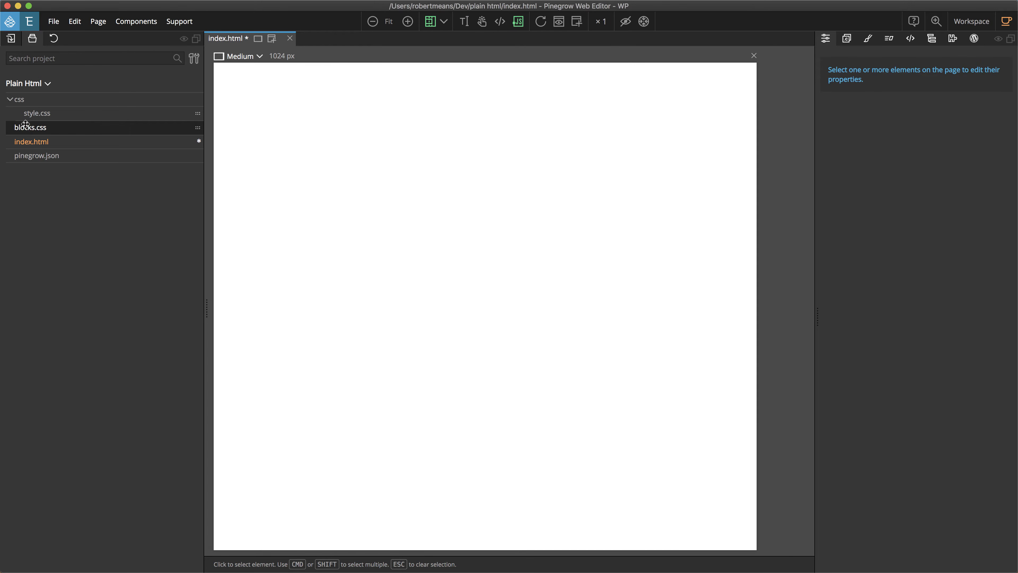
{"action": "left_click", "coordinate": [11, 101]}
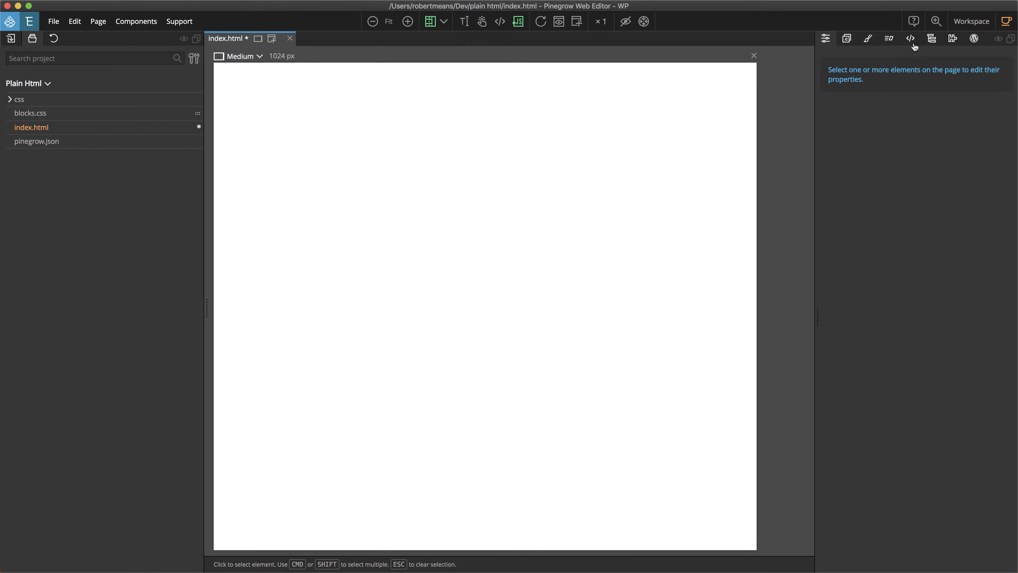
{"action": "left_click", "coordinate": [932, 40]}
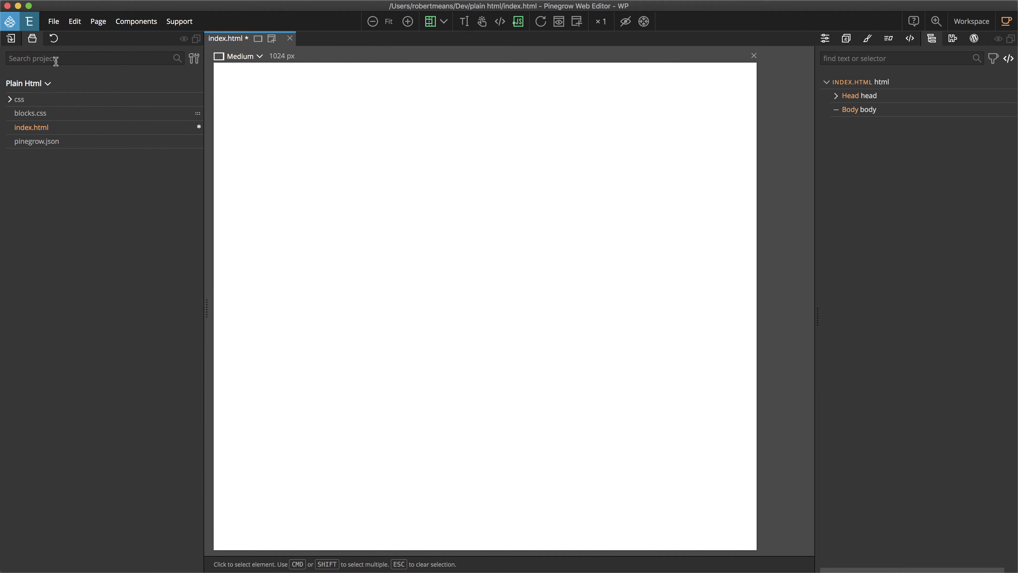
- Insert the Divider 14 block from the Dividers category into the page body
{"action": "left_click", "coordinate": [11, 40]}
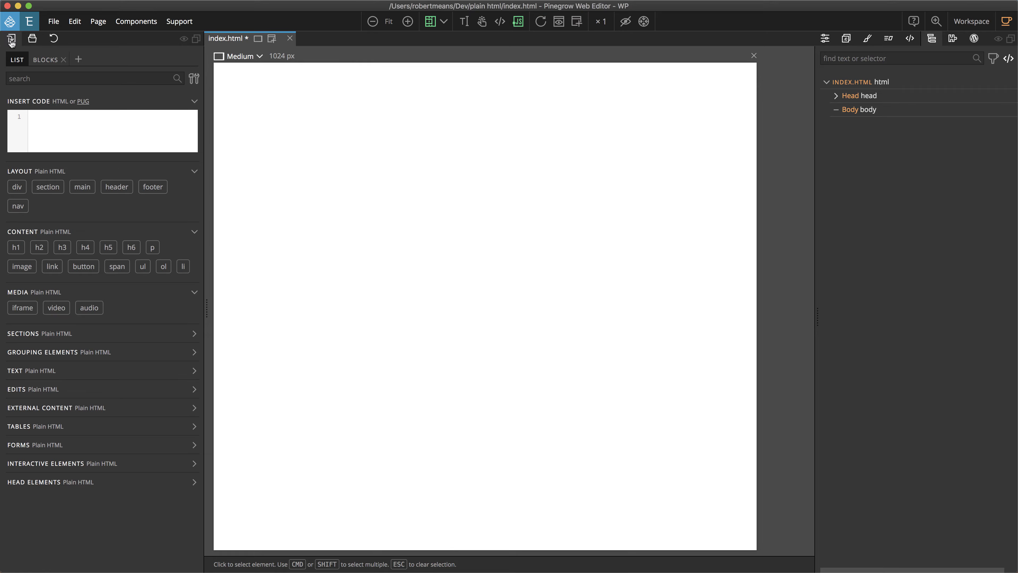
{"action": "left_click", "coordinate": [45, 62]}
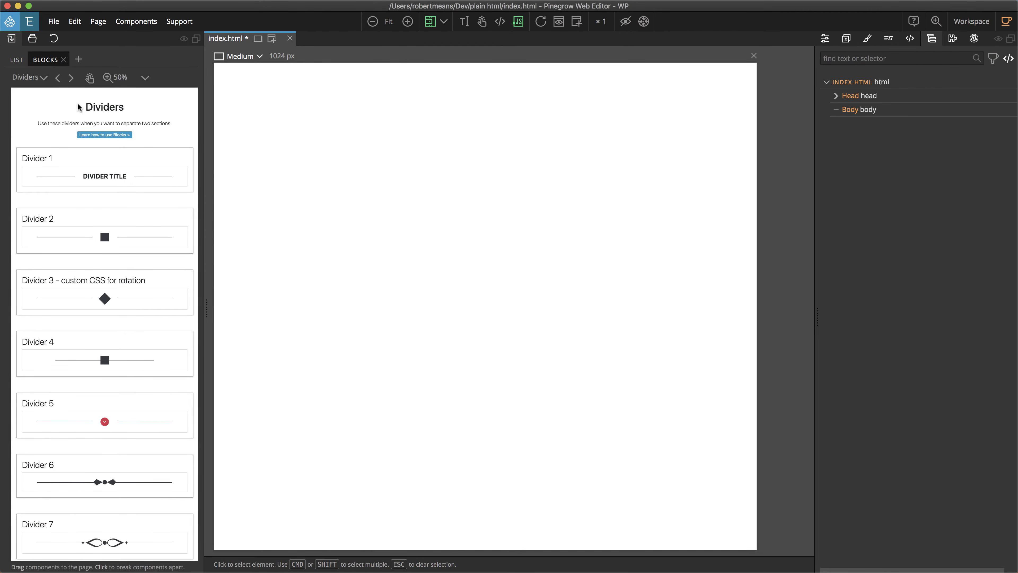
{"action": "left_click", "coordinate": [36, 79]}
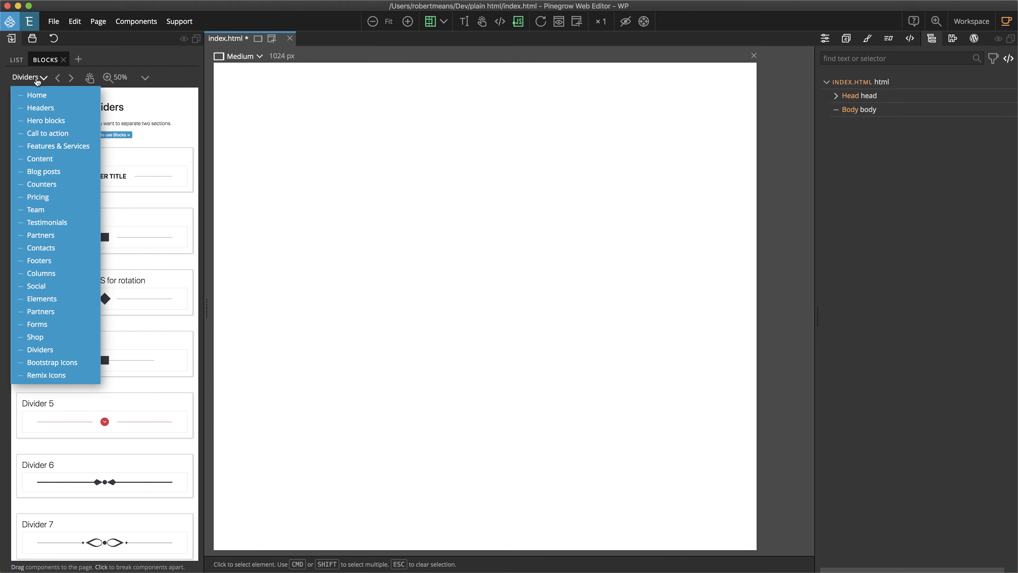
{"action": "left_click", "coordinate": [36, 78]}
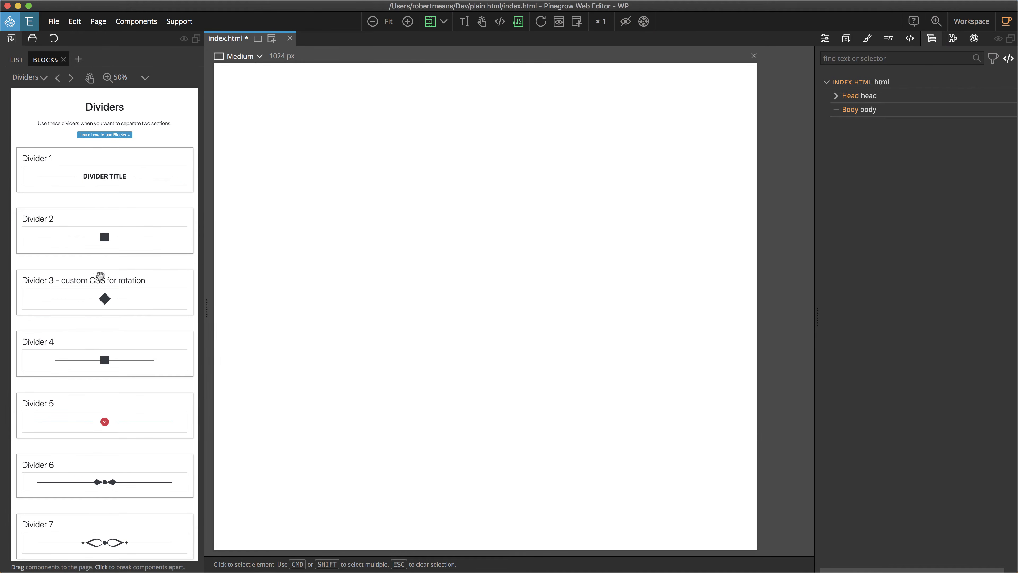
{"action": "scroll", "coordinate": [99, 368], "scroll_direction": "down", "scroll_amount": 5}
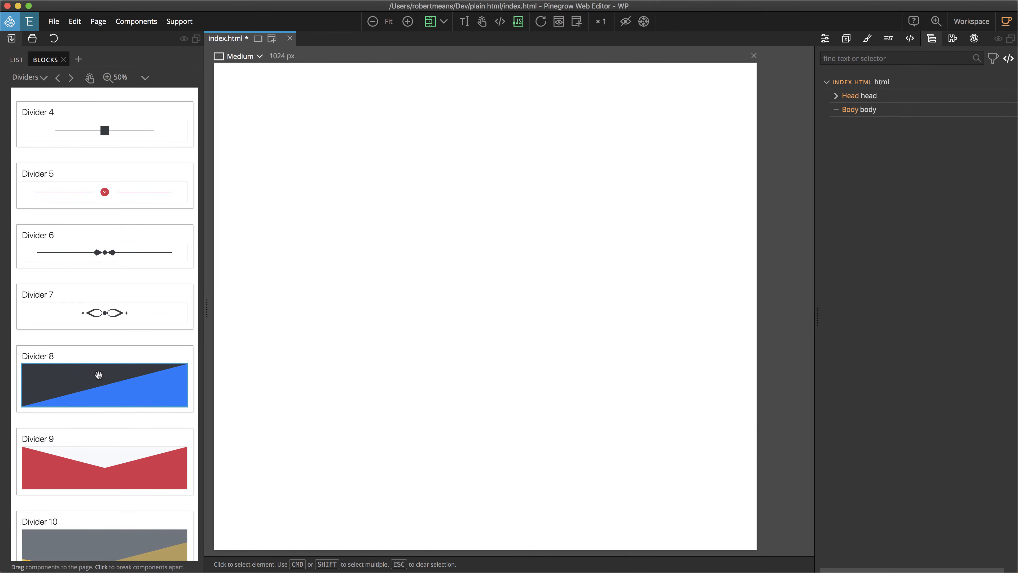
{"action": "scroll", "coordinate": [99, 375], "scroll_direction": "down", "scroll_amount": 10}
{"action": "scroll", "coordinate": [99, 374], "scroll_direction": "down", "scroll_amount": 4}
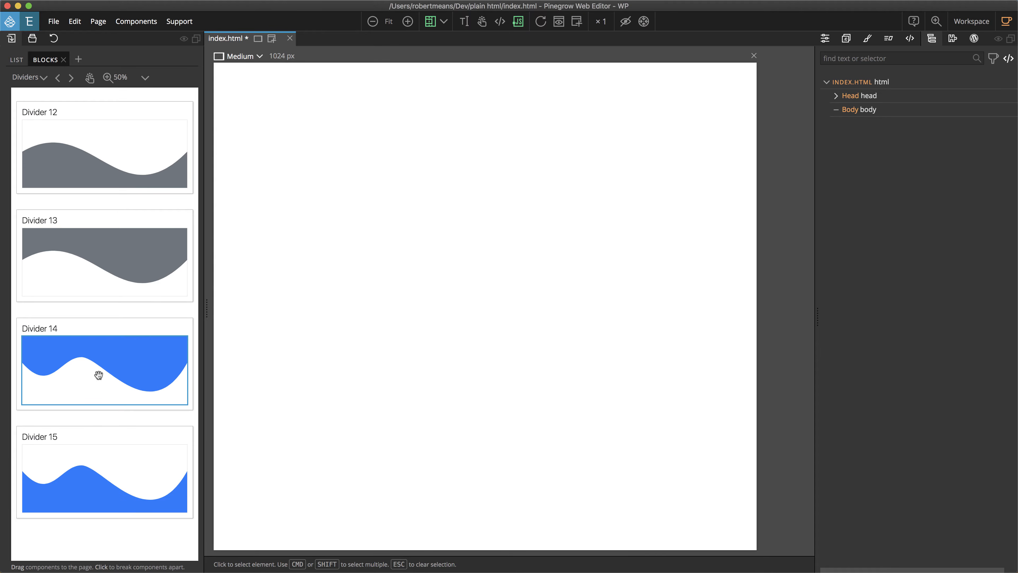
{"action": "left_click_drag", "start_coordinate": [99, 375], "coordinate": [418, 240]}
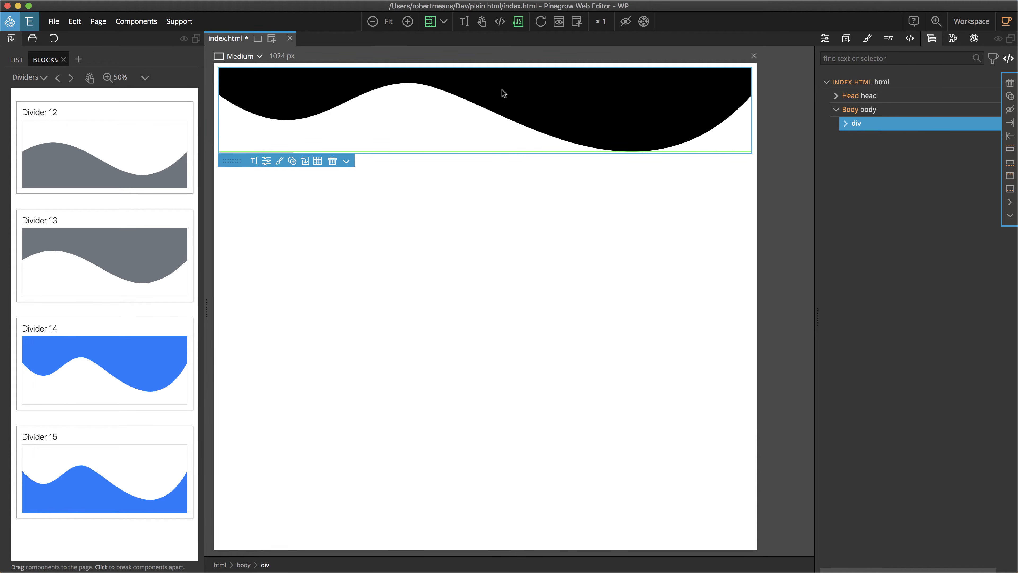
- Examine the classes of the first bg-primary div inside the inserted divider
{"action": "left_click", "coordinate": [846, 123]}
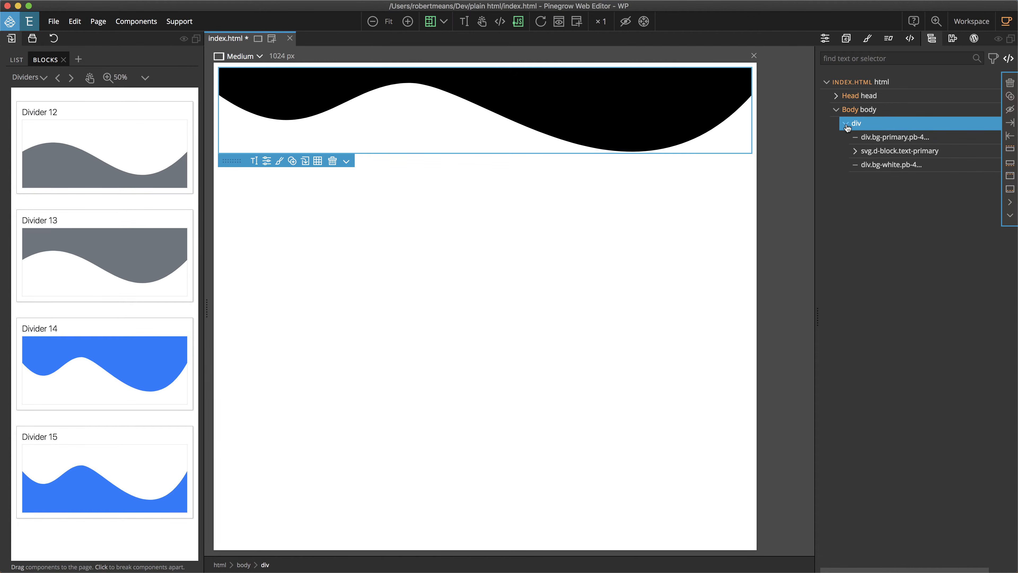
{"action": "left_click", "coordinate": [883, 138]}
{"action": "left_click", "coordinate": [827, 39]}
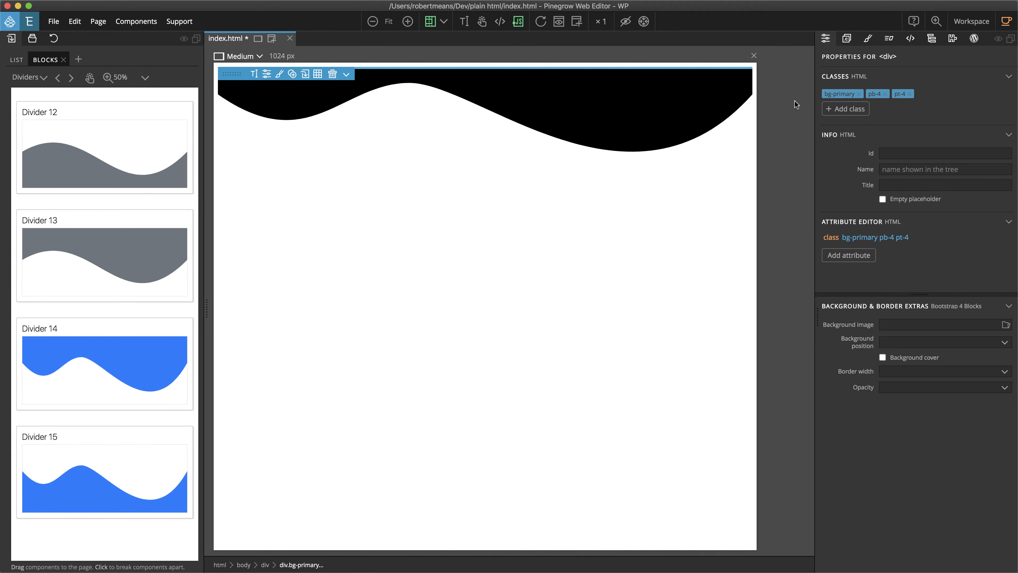
- Set the inline text color of the divider's wave SVG to blue
{"action": "left_click", "coordinate": [684, 94]}
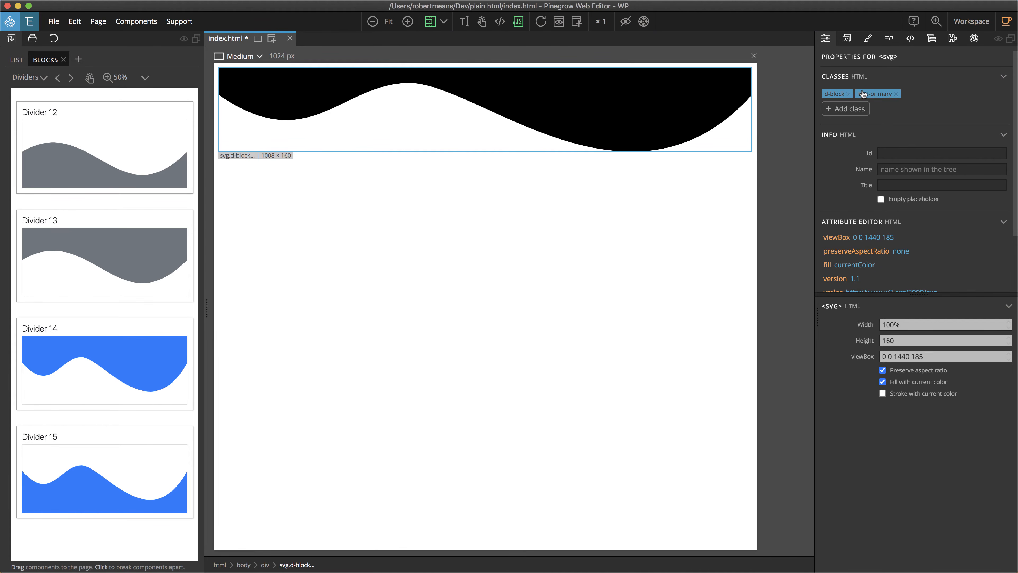
{"action": "left_click", "coordinate": [869, 39]}
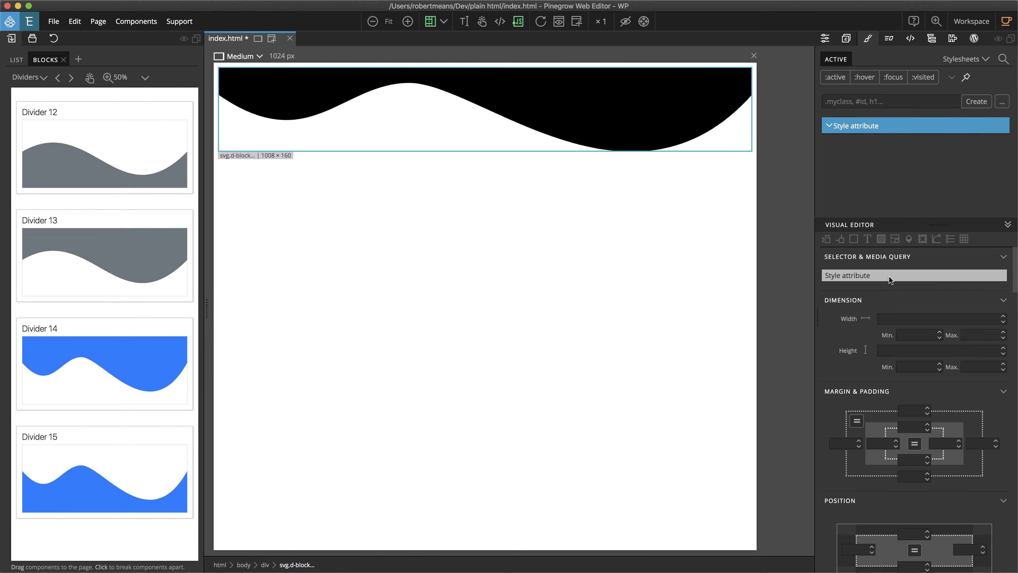
{"action": "left_click", "coordinate": [867, 239]}
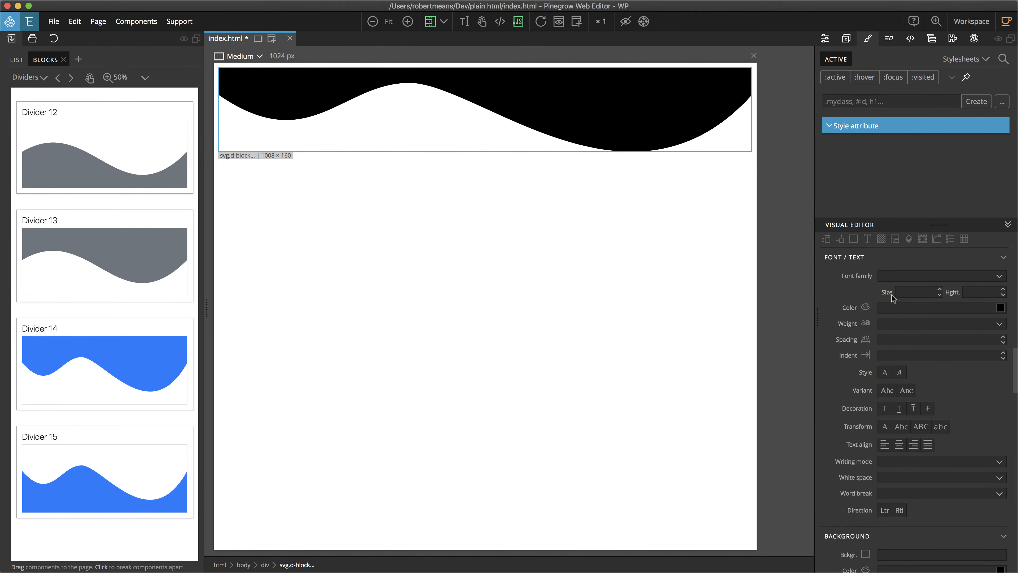
{"action": "left_click", "coordinate": [889, 307]}
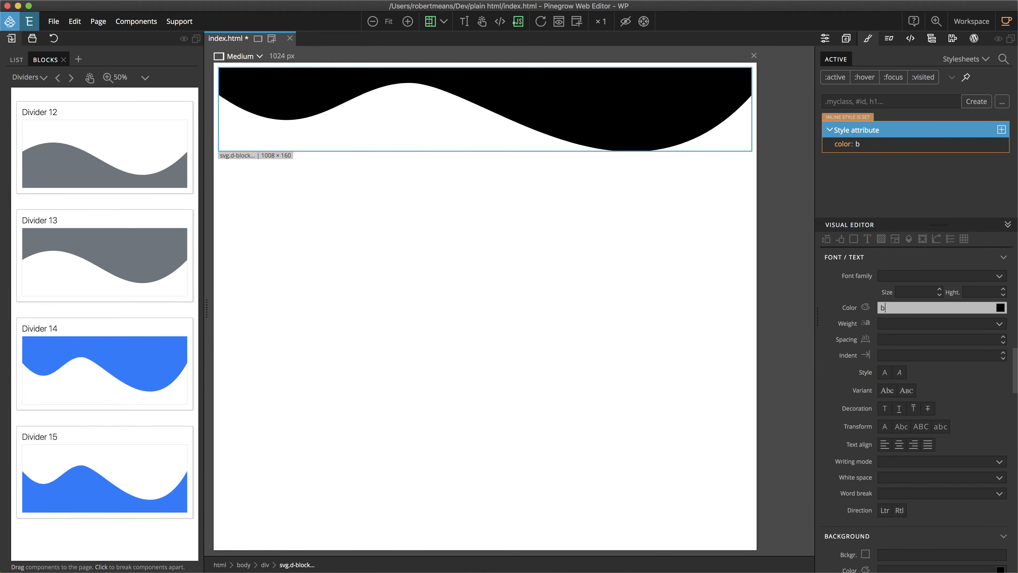
{"action": "type", "text": "blue"}
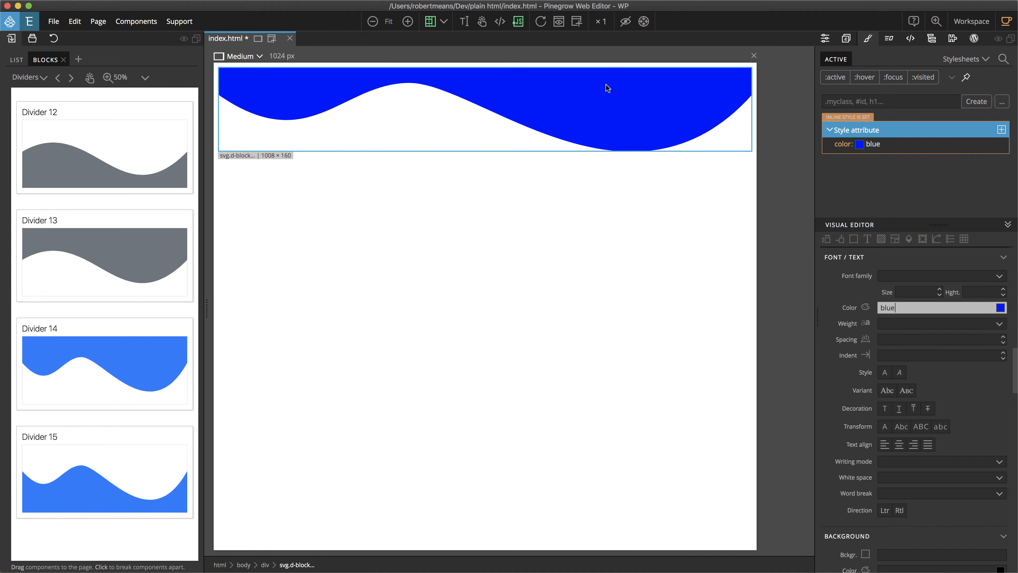
- Close the plain html project
{"action": "left_click", "coordinate": [55, 22]}
{"action": "left_click", "coordinate": [90, 226]}
{"action": "left_click", "coordinate": [717, 101]}
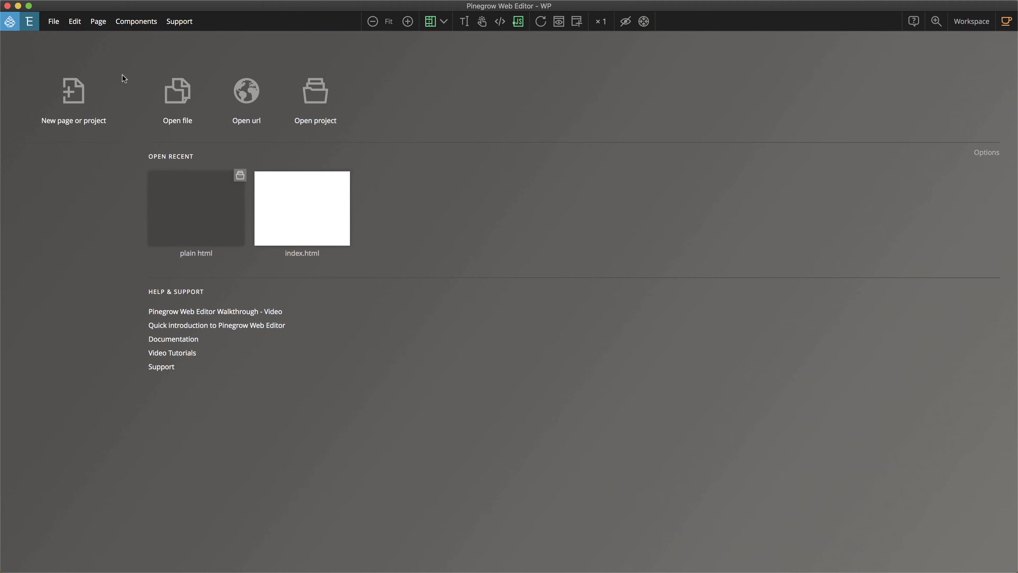
- Create a new Bootstrap 4 page from the index.html template
{"action": "left_click", "coordinate": [74, 93]}
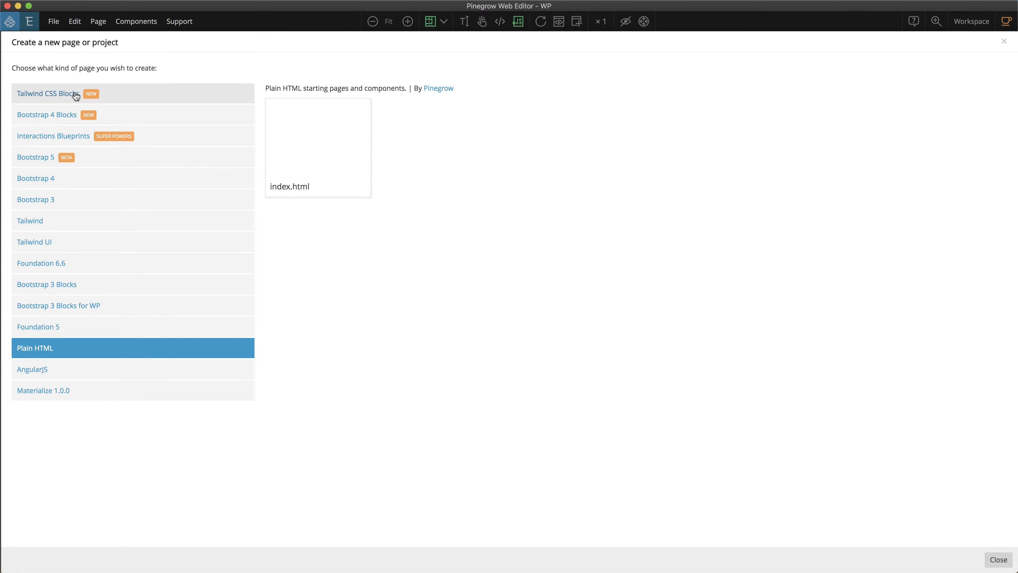
{"action": "left_click", "coordinate": [78, 181]}
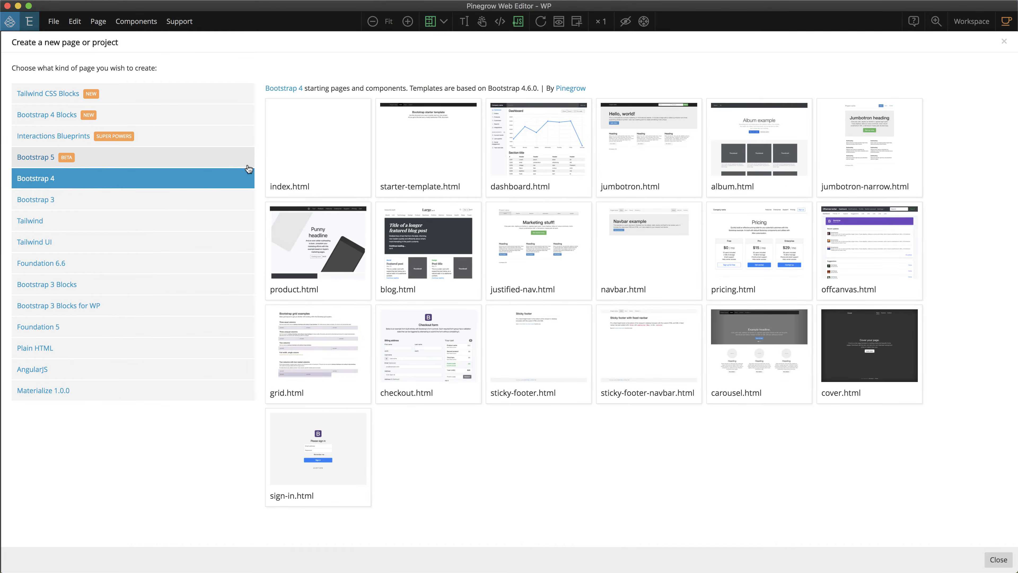
{"action": "left_click", "coordinate": [336, 138]}
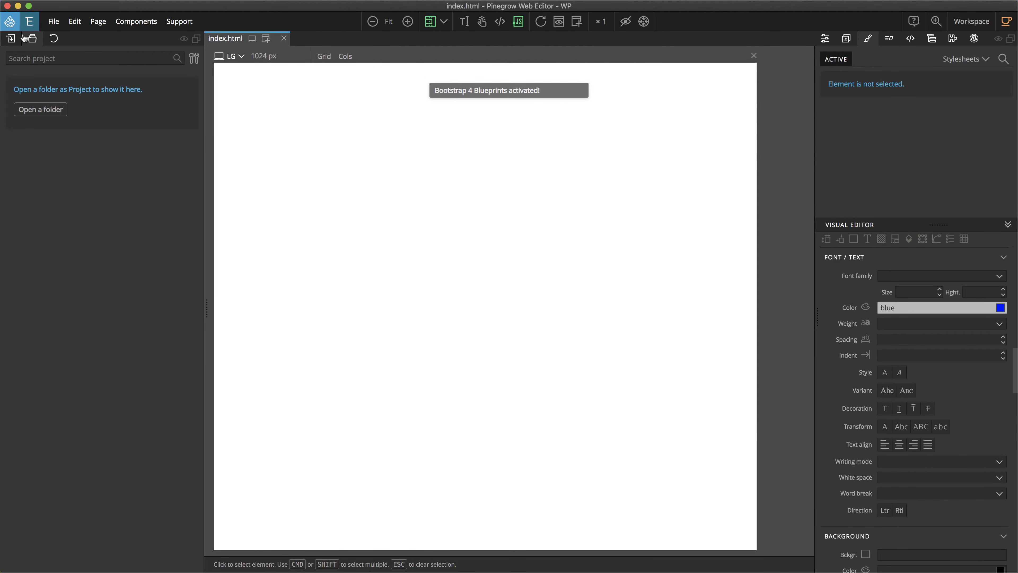
- Save the page as index.html in a new folder named BS4 Page inside Dev, and open that folder as the project
{"action": "left_click", "coordinate": [53, 22]}
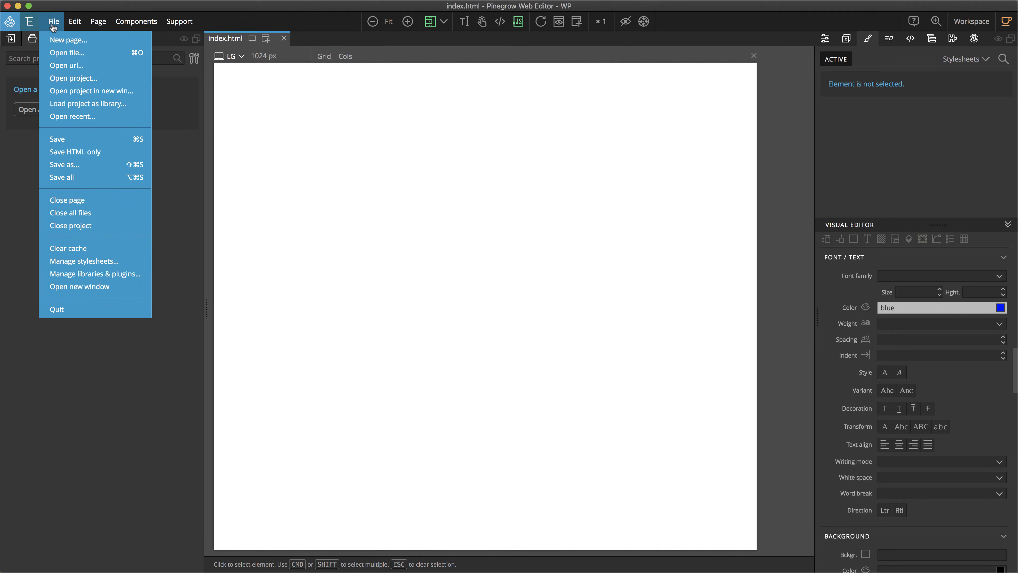
{"action": "left_click", "coordinate": [96, 177]}
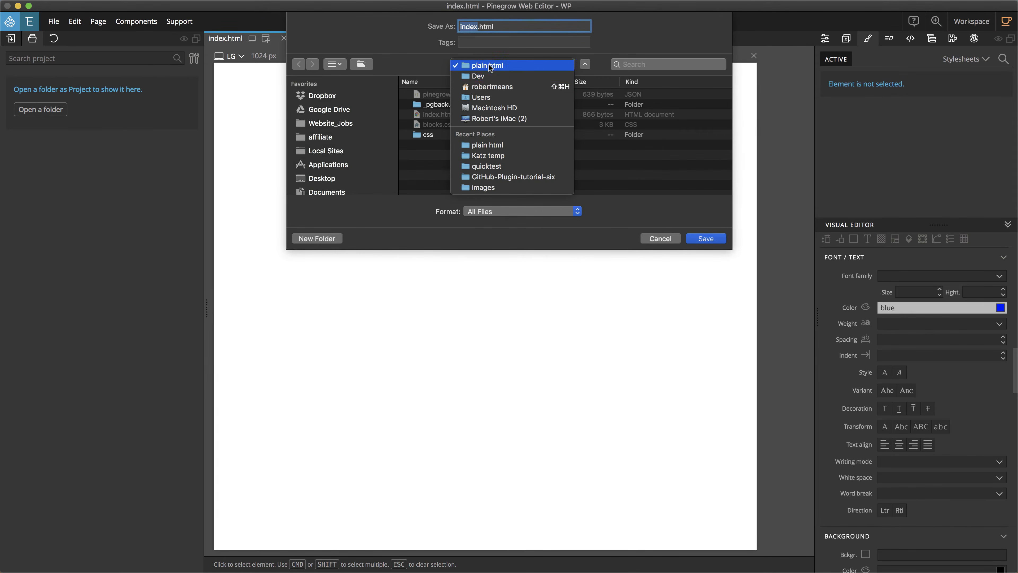
{"action": "type", "text": "bs"}
{"action": "key", "text": "BackSpace"}
{"action": "key", "text": "BackSpace"}
{"action": "left_click", "coordinate": [316, 238]}
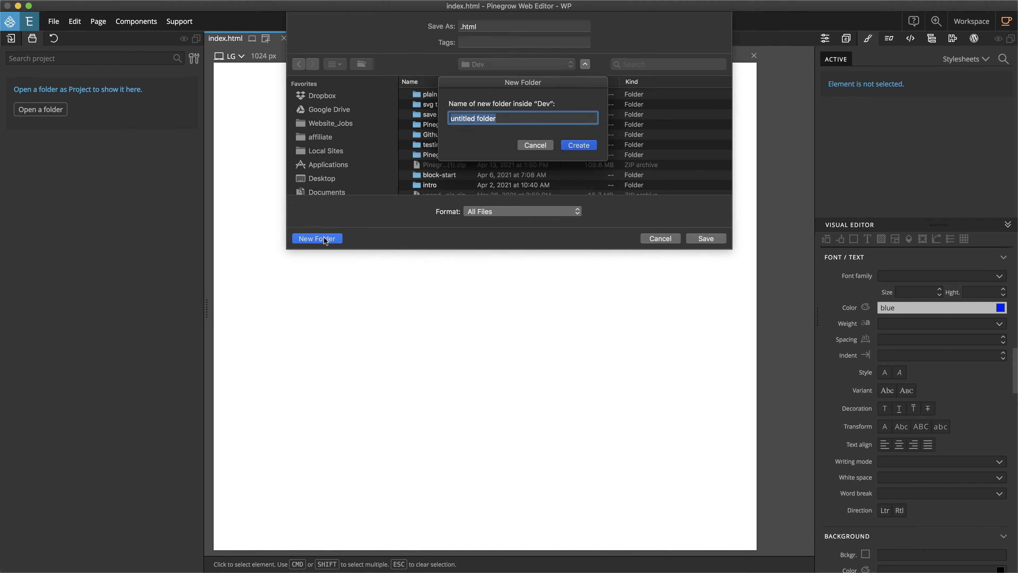
{"action": "type", "text": "BS4 Page"}
{"action": "key", "text": "Return"}
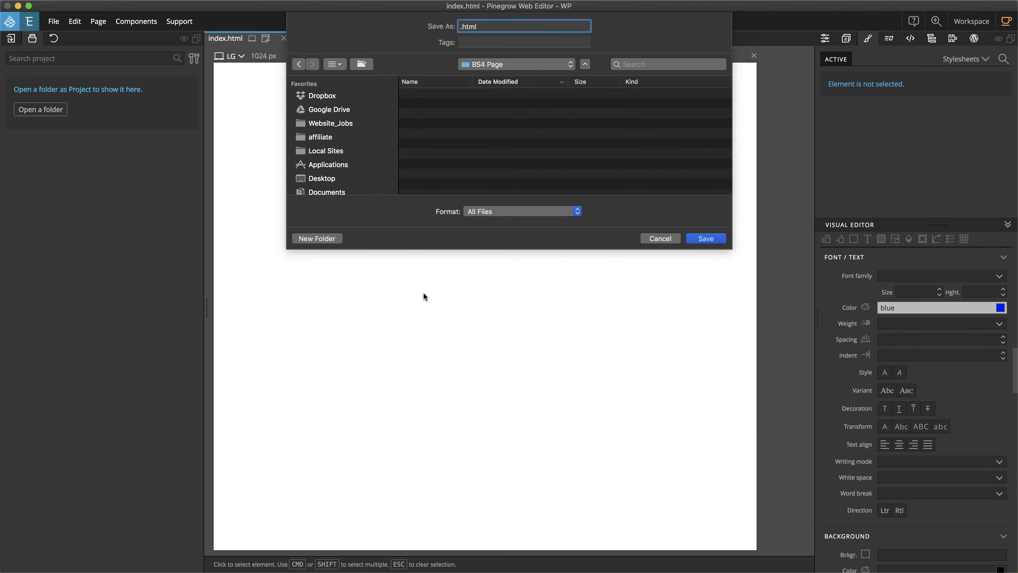
{"action": "type", "text": "index"}
{"action": "key", "text": "Return"}
{"action": "left_click", "coordinate": [729, 102]}
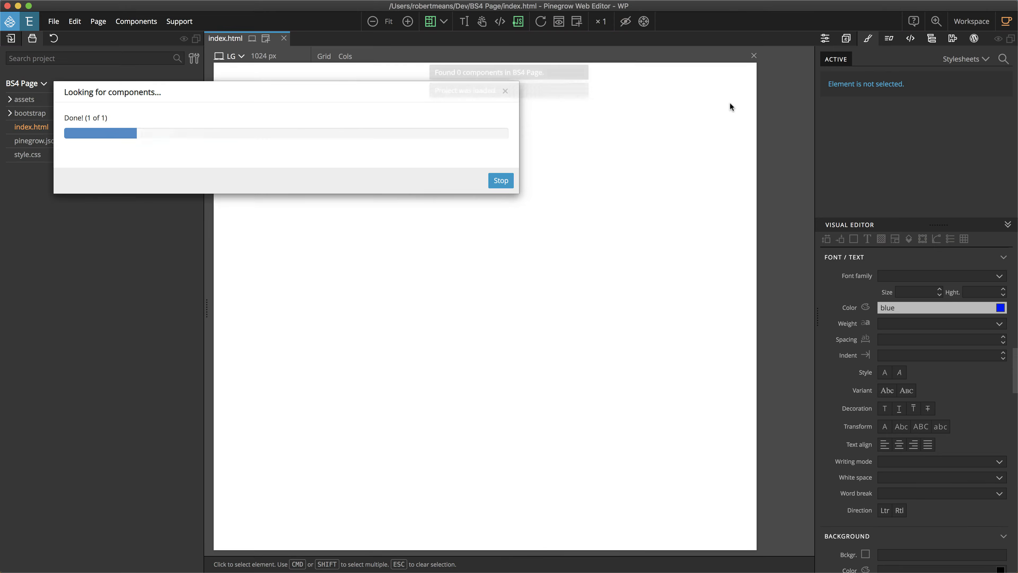
- Look through the Bootstrap 4 element list and the Dividers blocks available for the page
{"action": "left_click", "coordinate": [12, 39]}
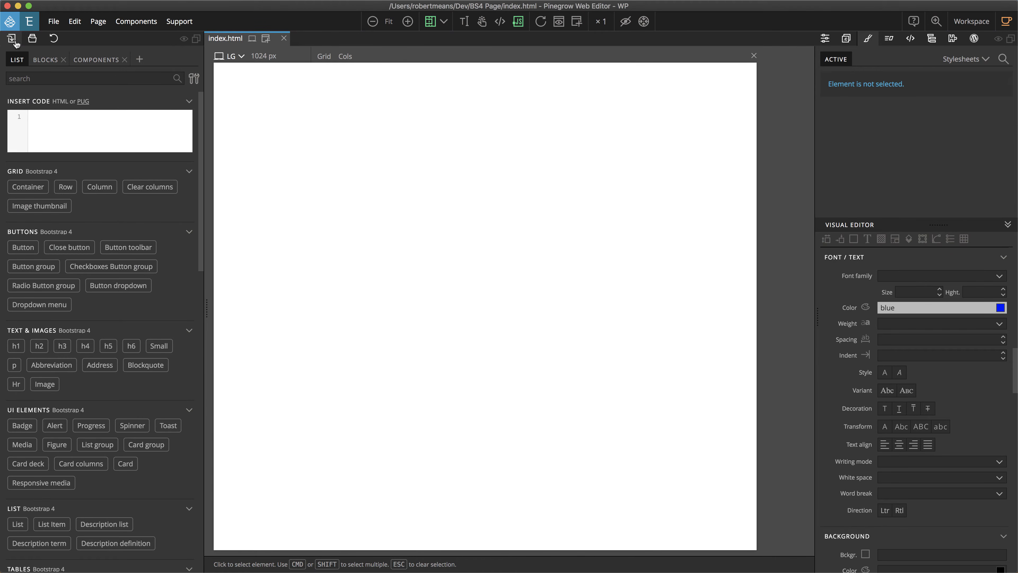
{"action": "left_click", "coordinate": [43, 63]}
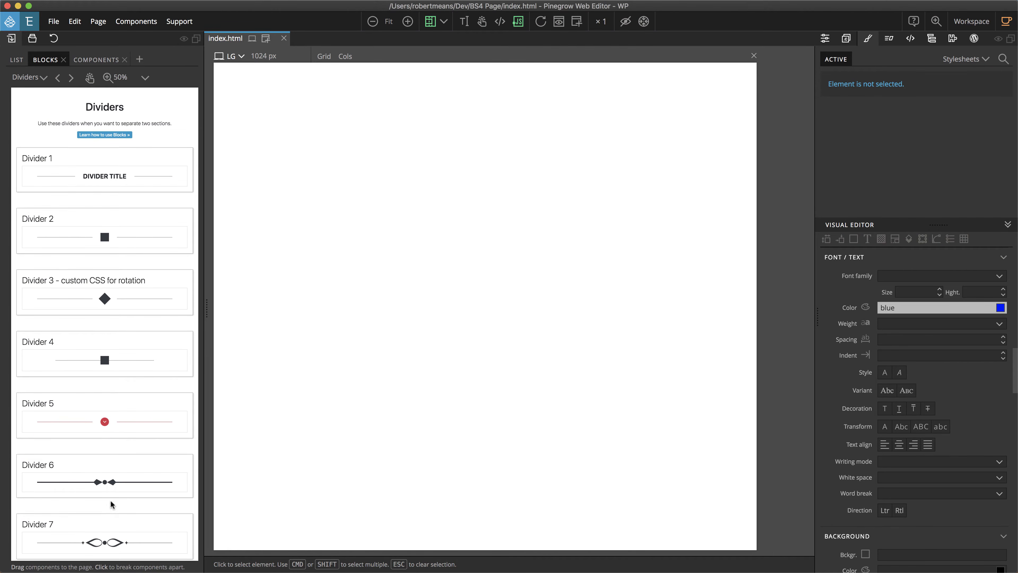
{"action": "scroll", "coordinate": [118, 420], "scroll_direction": "down", "scroll_amount": 5}
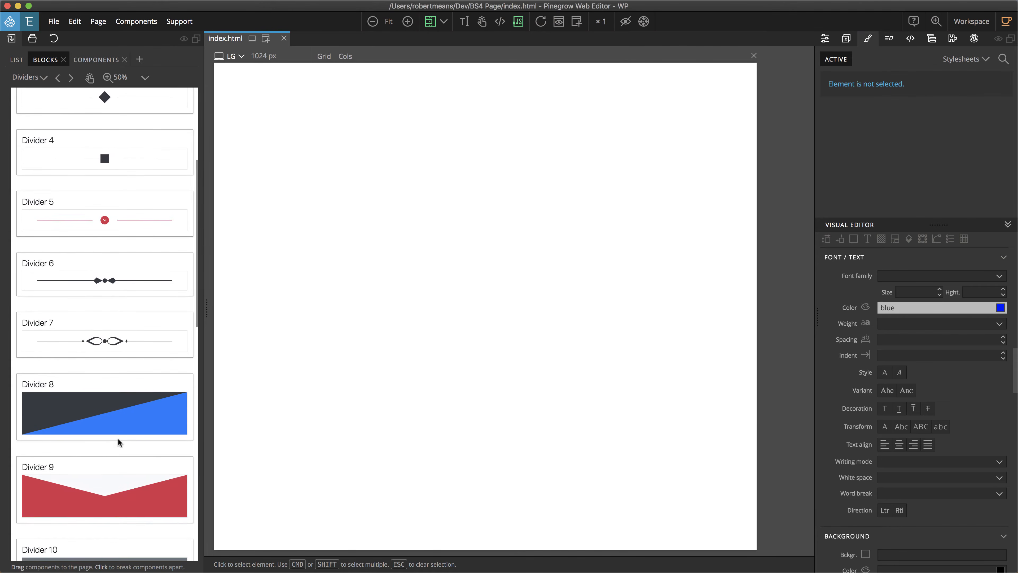
{"action": "scroll", "coordinate": [118, 401], "scroll_direction": "up", "scroll_amount": 5}
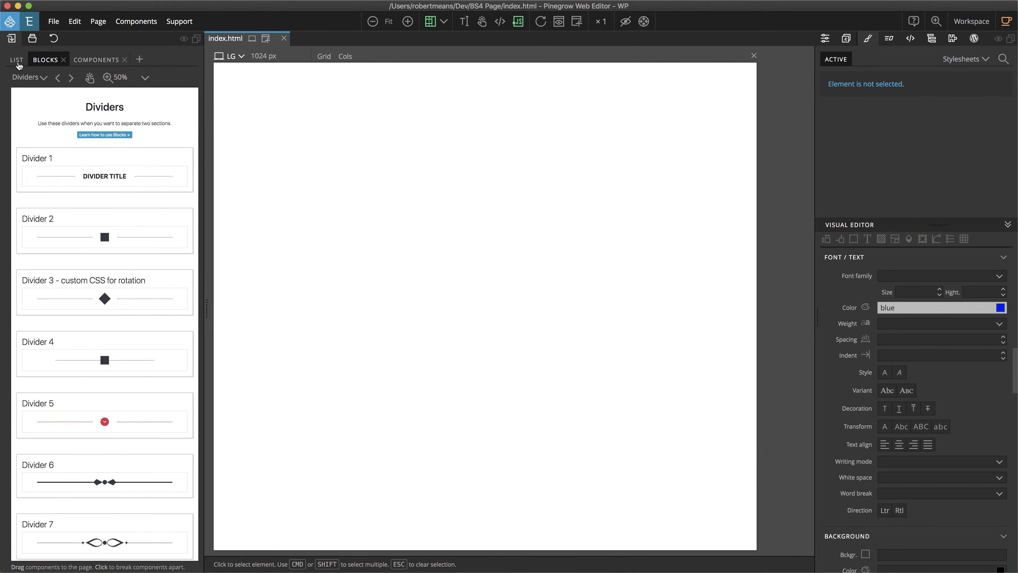
{"action": "left_click", "coordinate": [18, 63]}
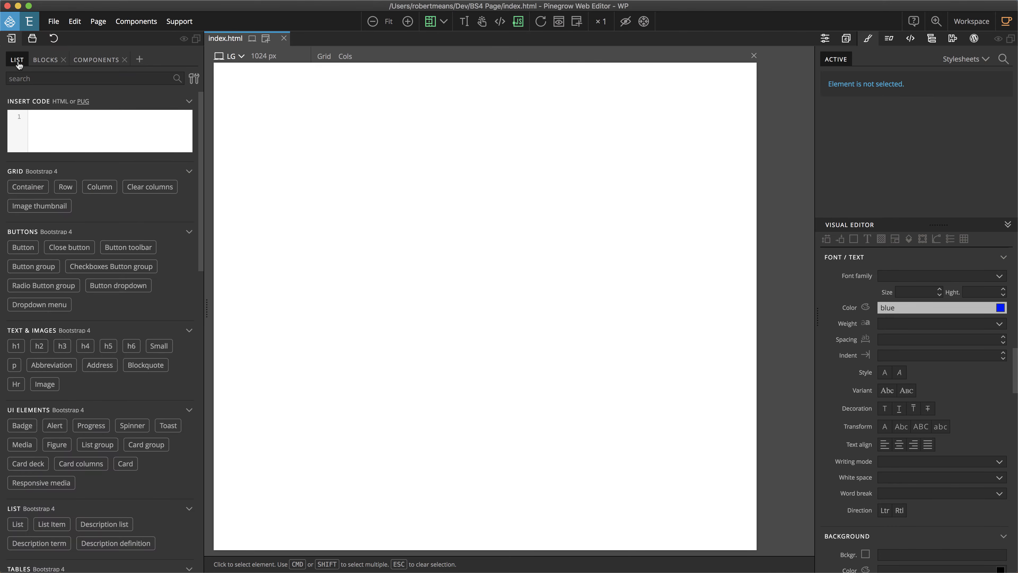
- Show the page's HTML code and review the code editing settings, including the Emmet option
{"action": "left_click", "coordinate": [500, 23]}
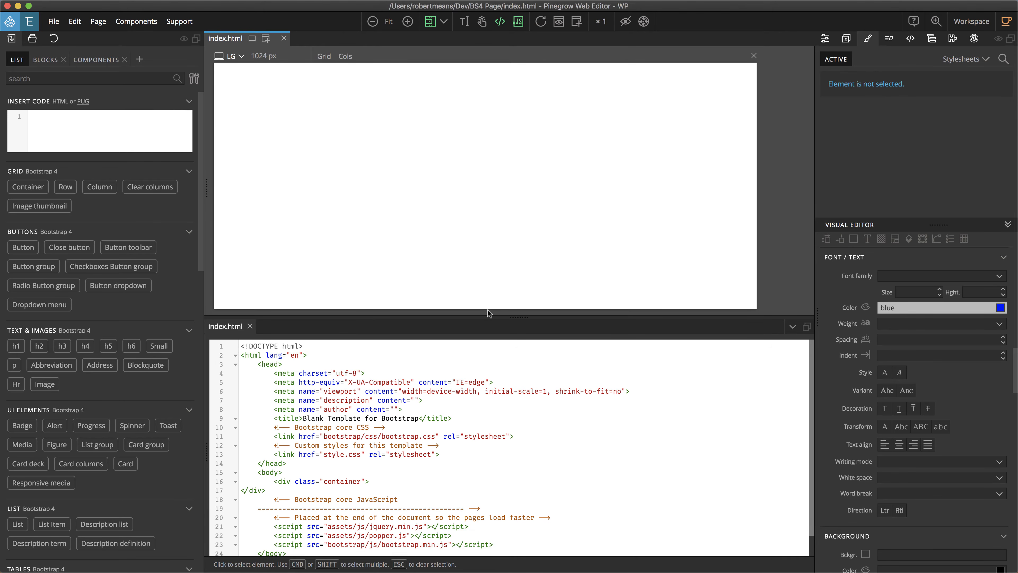
{"action": "scroll", "coordinate": [520, 391], "scroll_direction": "down", "scroll_amount": 2}
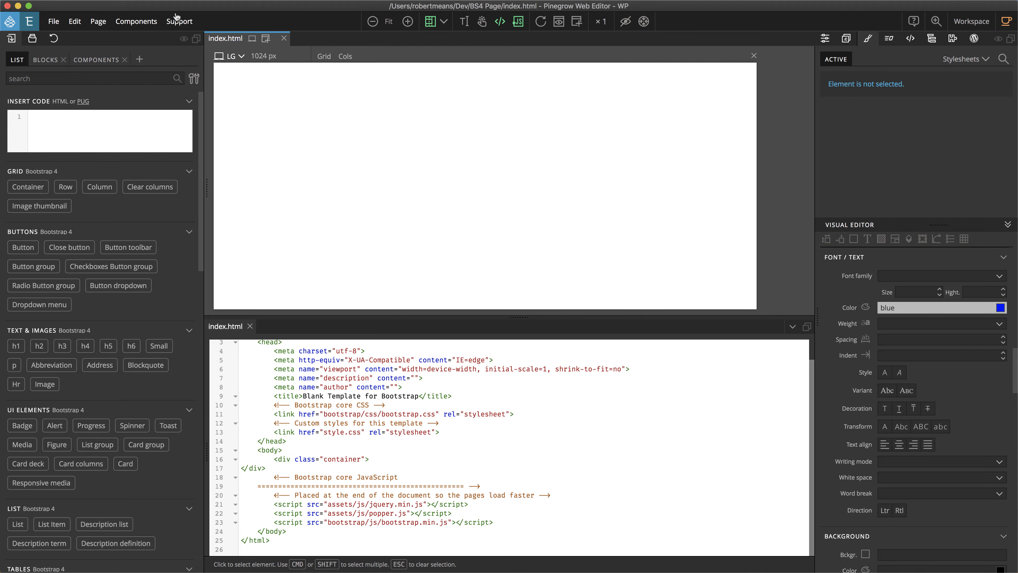
{"action": "left_click", "coordinate": [178, 22]}
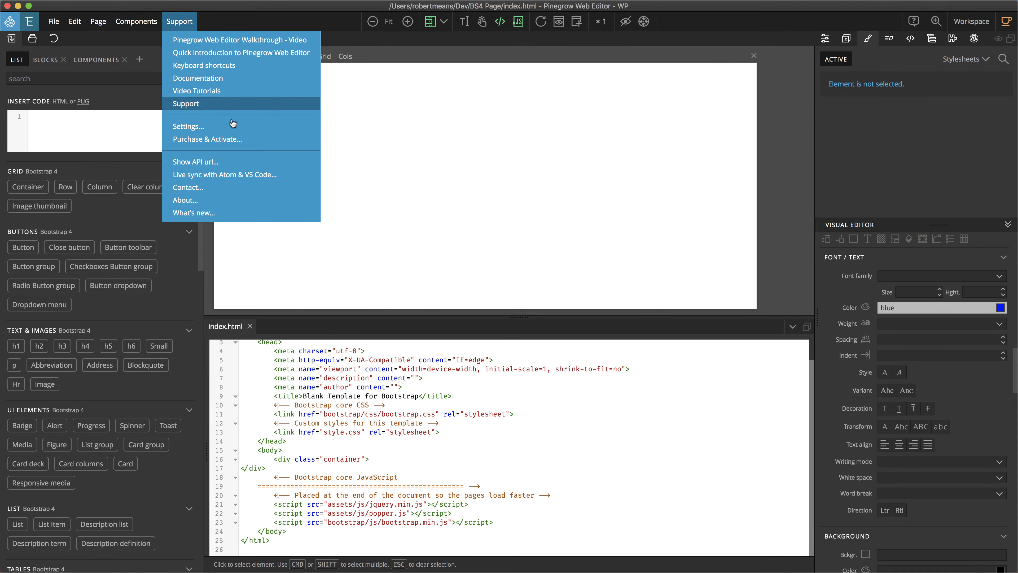
{"action": "left_click", "coordinate": [244, 125]}
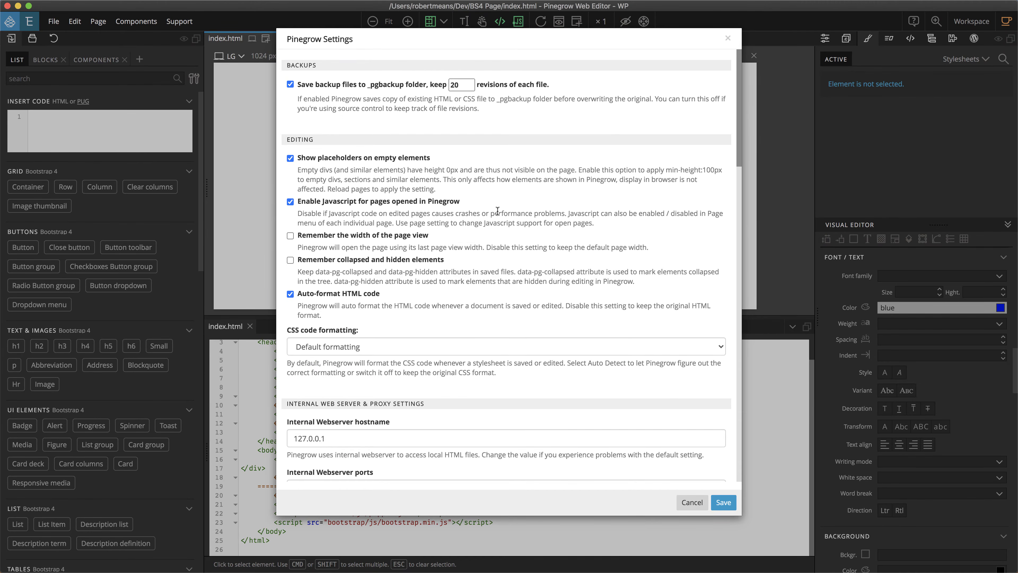
{"action": "scroll", "coordinate": [497, 211], "scroll_direction": "down", "scroll_amount": 15}
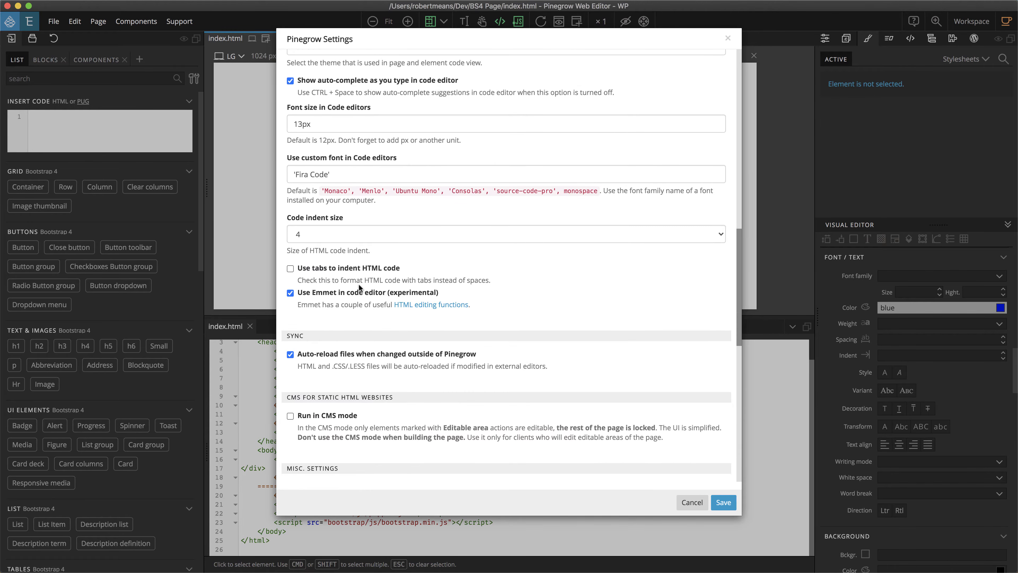
{"action": "scroll", "coordinate": [408, 230], "scroll_direction": "up", "scroll_amount": 4}
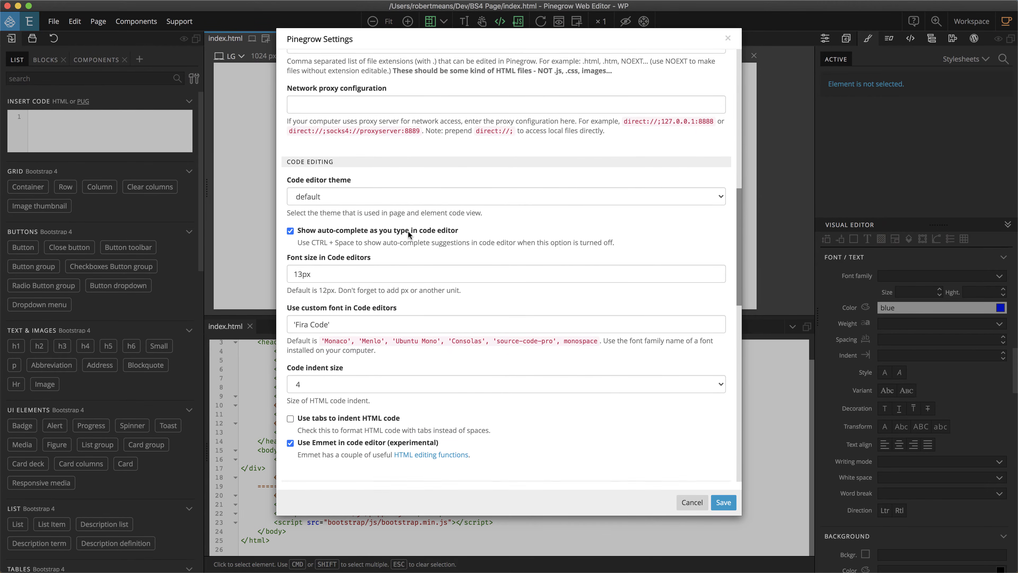
{"action": "scroll", "coordinate": [351, 175], "scroll_direction": "down", "scroll_amount": 1}
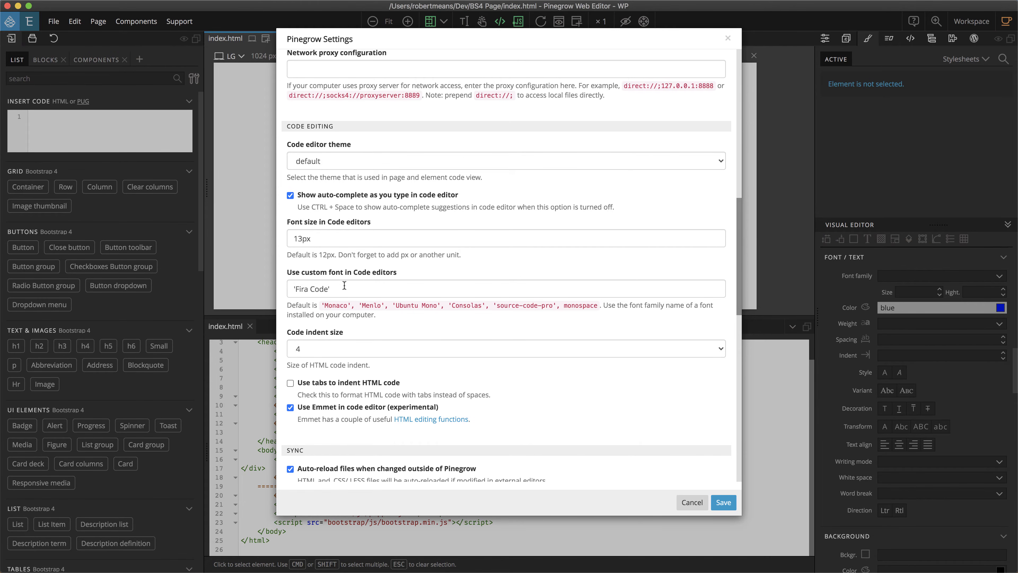
{"action": "scroll", "coordinate": [344, 286], "scroll_direction": "down", "scroll_amount": 4}
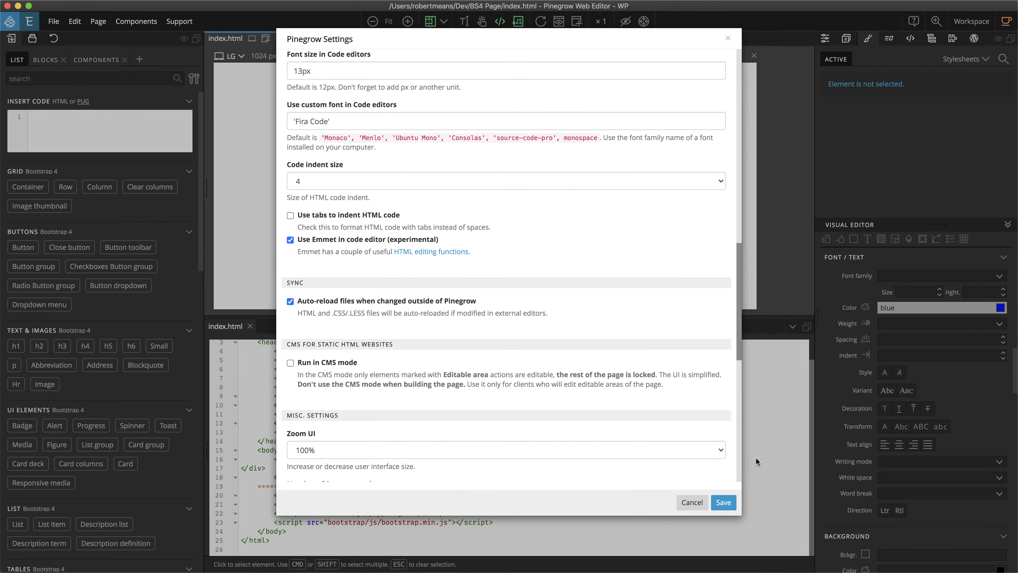
{"action": "left_click", "coordinate": [725, 500]}
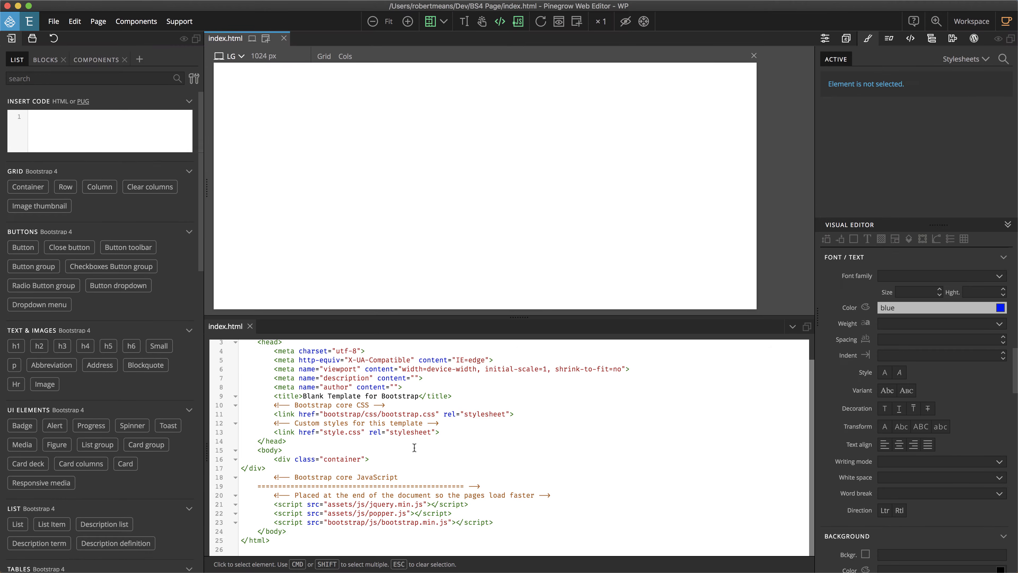
{"action": "left_click", "coordinate": [370, 458]}
{"action": "key", "text": "Return"}
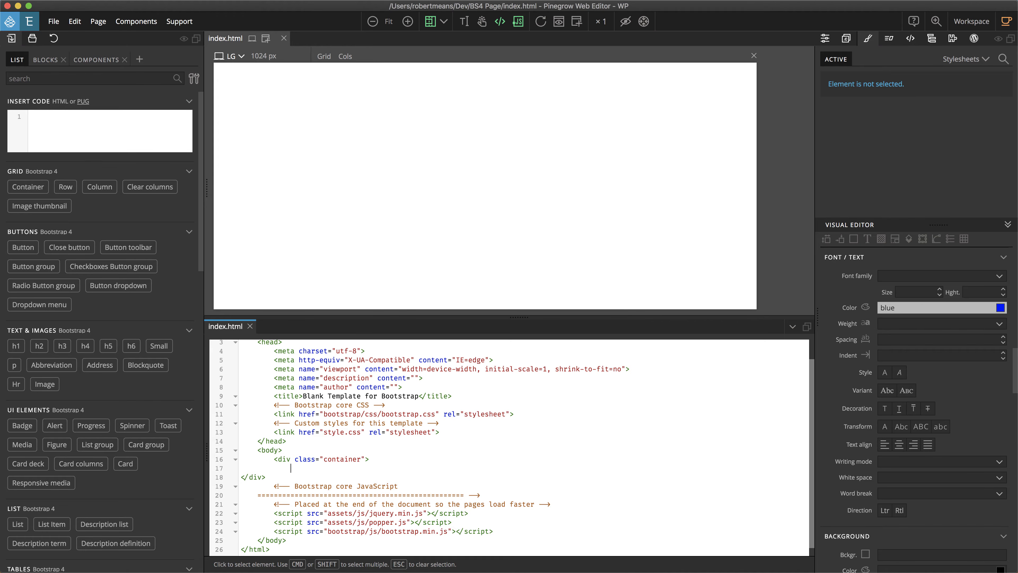
{"action": "type", "text": "div.contai"}
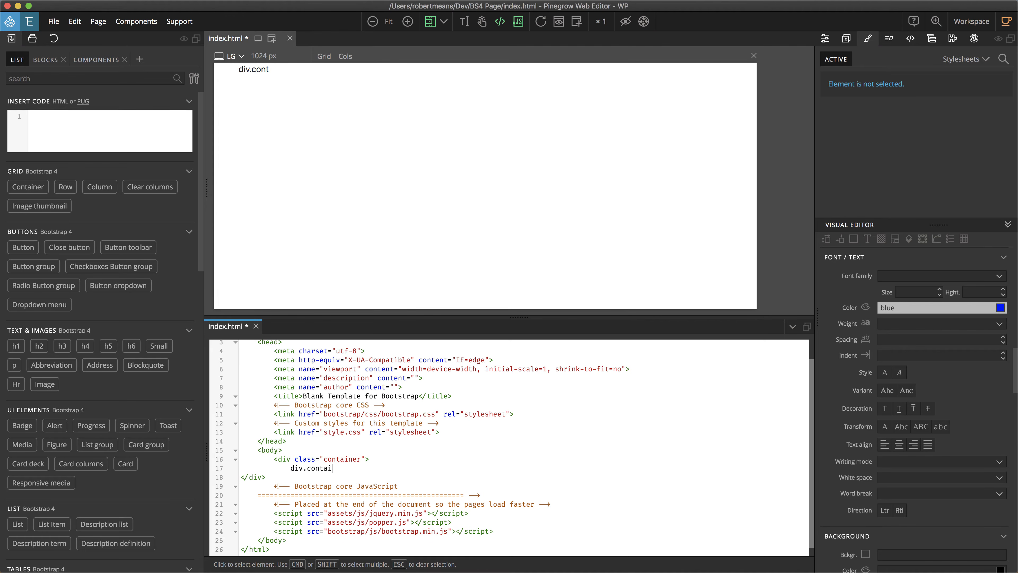
{"action": "type", "text": "ner.pt-4.pb-4>div.ro"}
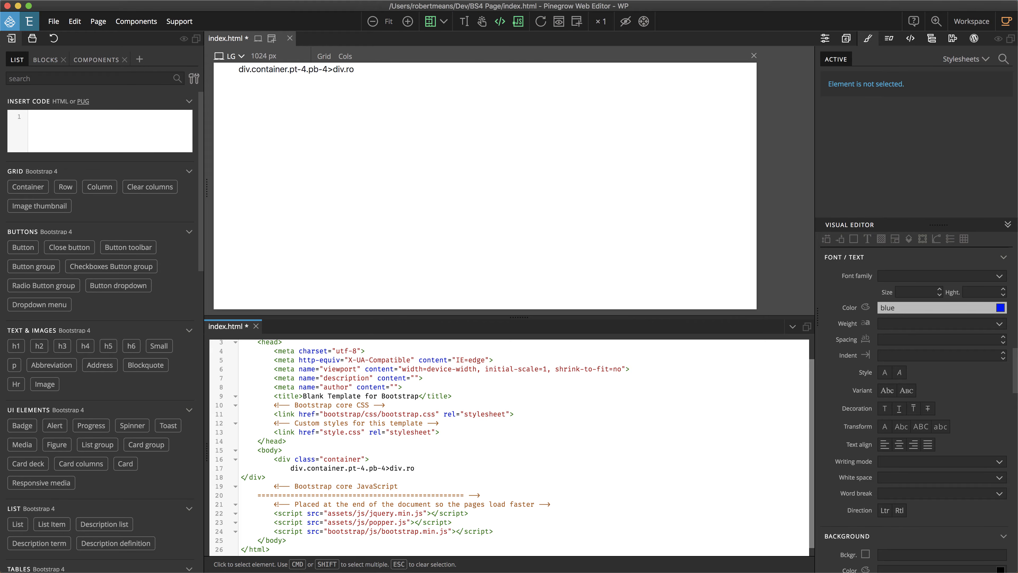
{"action": "type", "text": "w>div.col-md-4*3>img.img-f"}
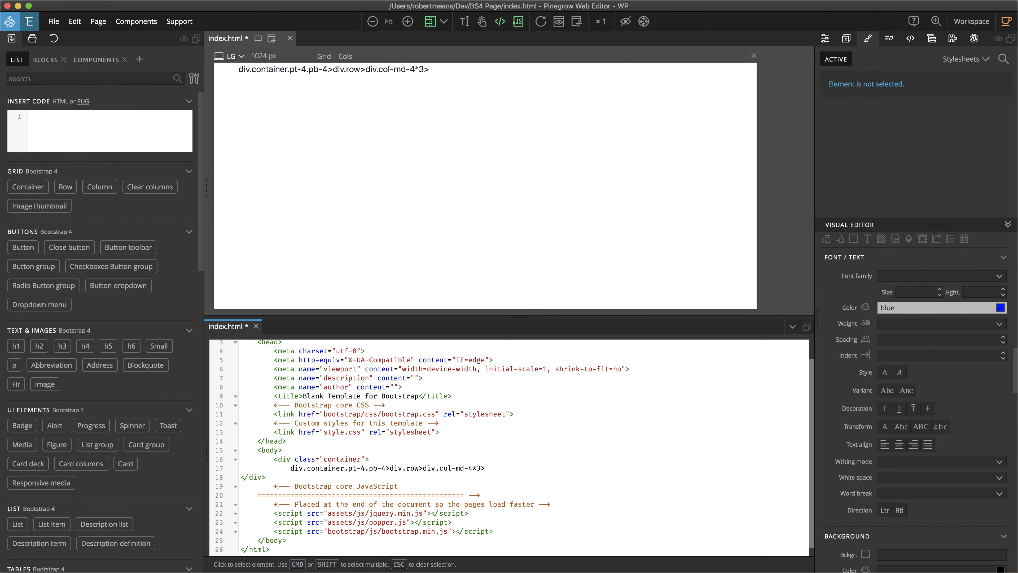
{"action": "type", "text": "luid[src"}
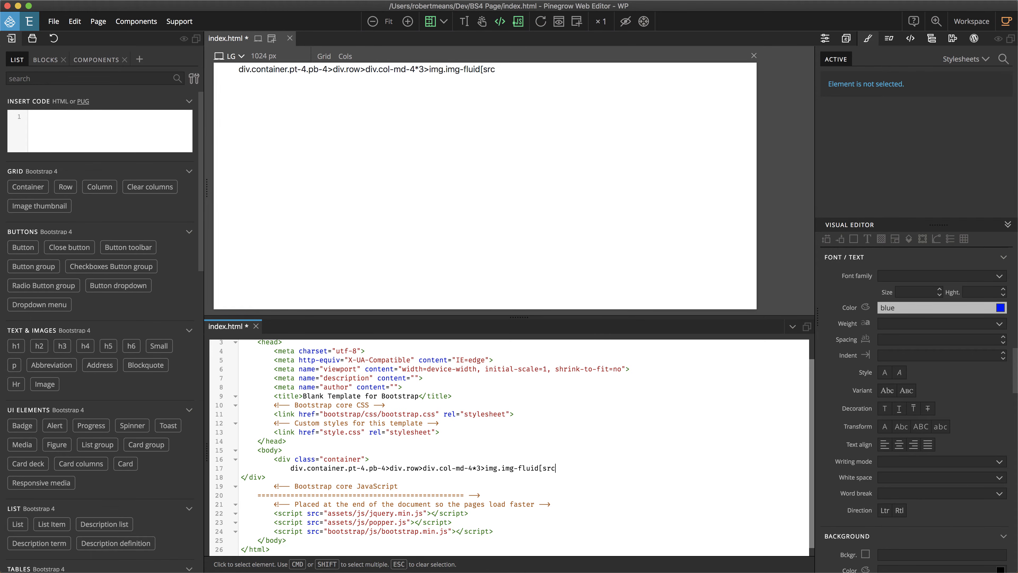
{"action": "type", "text": "=\"http://pinegrow.com/"}
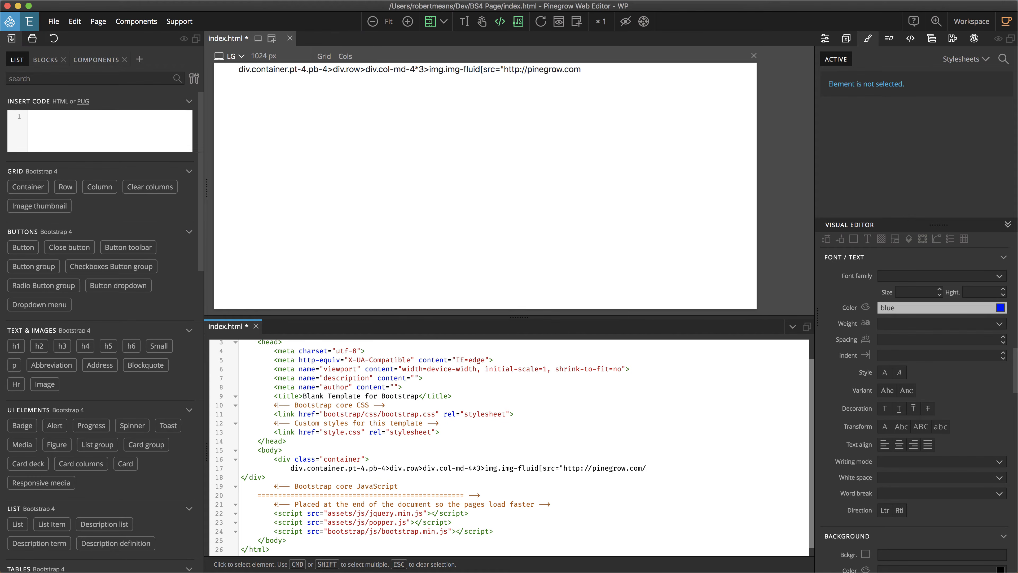
{"action": "type", "text": "placeholders/im"}
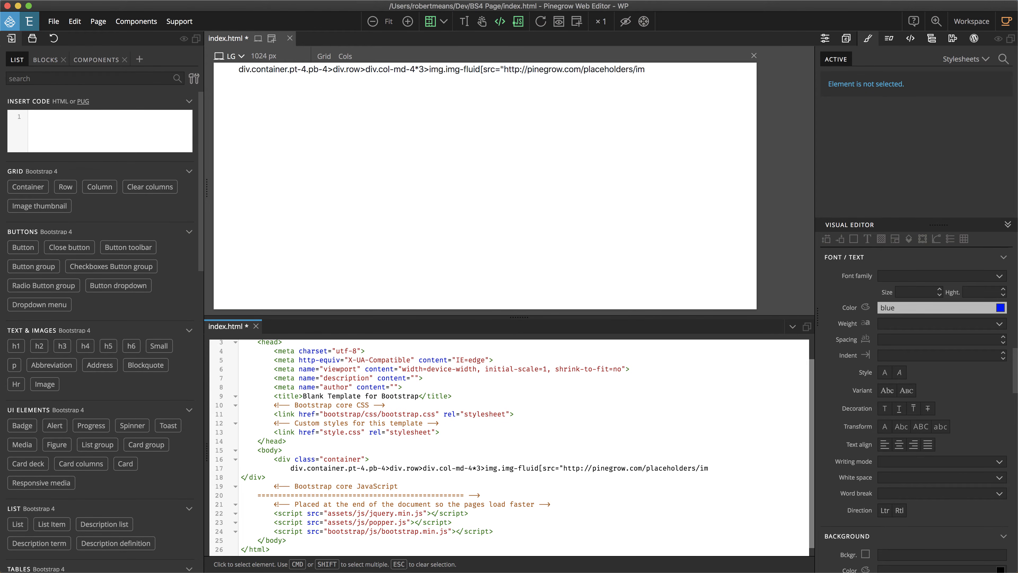
{"action": "type", "text": "ag3.jpg"}
{"action": "type", "text": "]+h3{Column Title}+"}
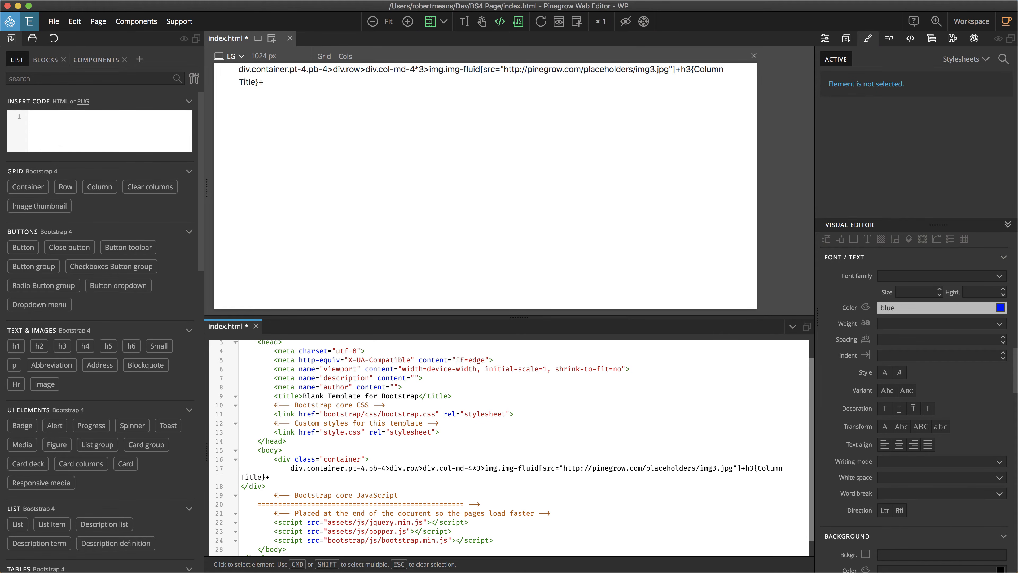
{"action": "type", "text": "p>lorem30"}
{"action": "key", "text": "Tab"}
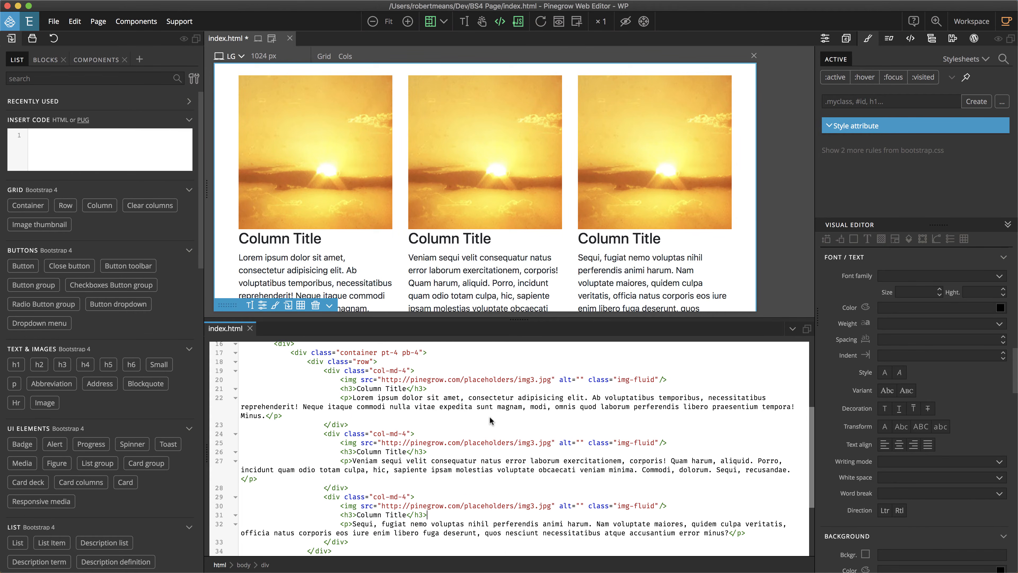
- Insert a Bootstrap Container in the page tree directly above the existing pt-4 pb-4 container
{"action": "scroll", "coordinate": [488, 416], "scroll_direction": "down", "scroll_amount": 3}
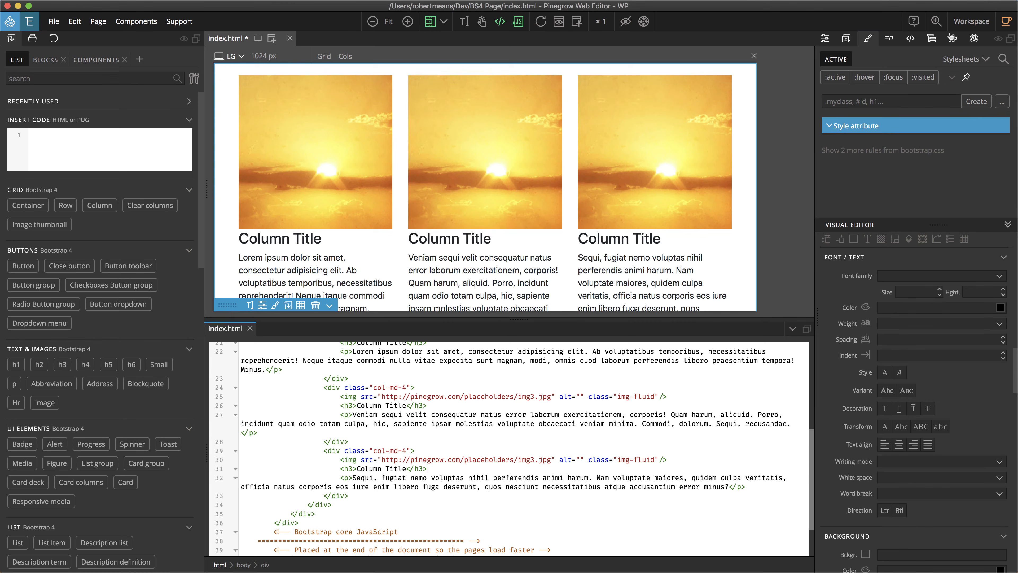
{"action": "left_click", "coordinate": [932, 39]}
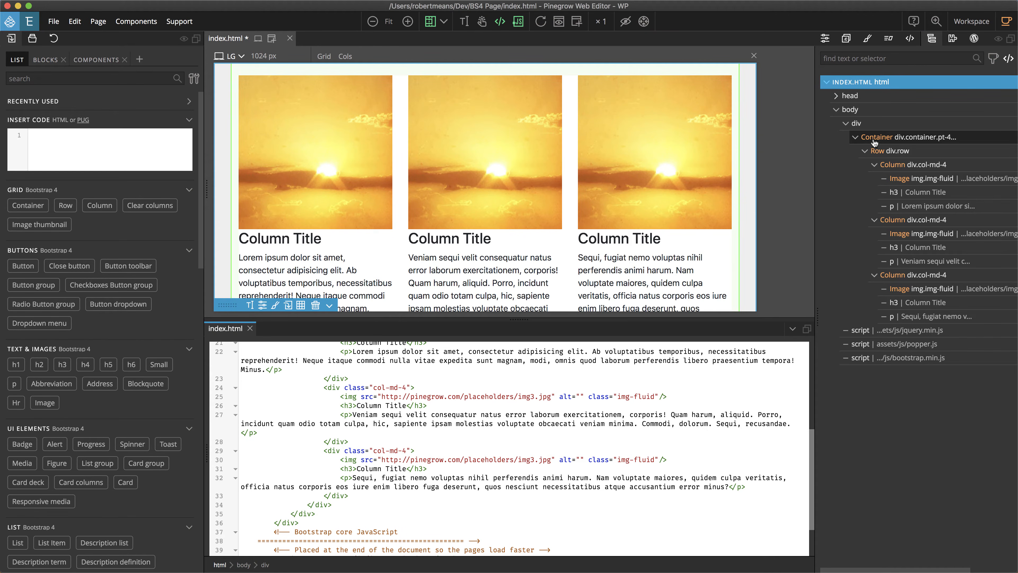
{"action": "left_click_drag", "start_coordinate": [20, 206], "coordinate": [869, 139]}
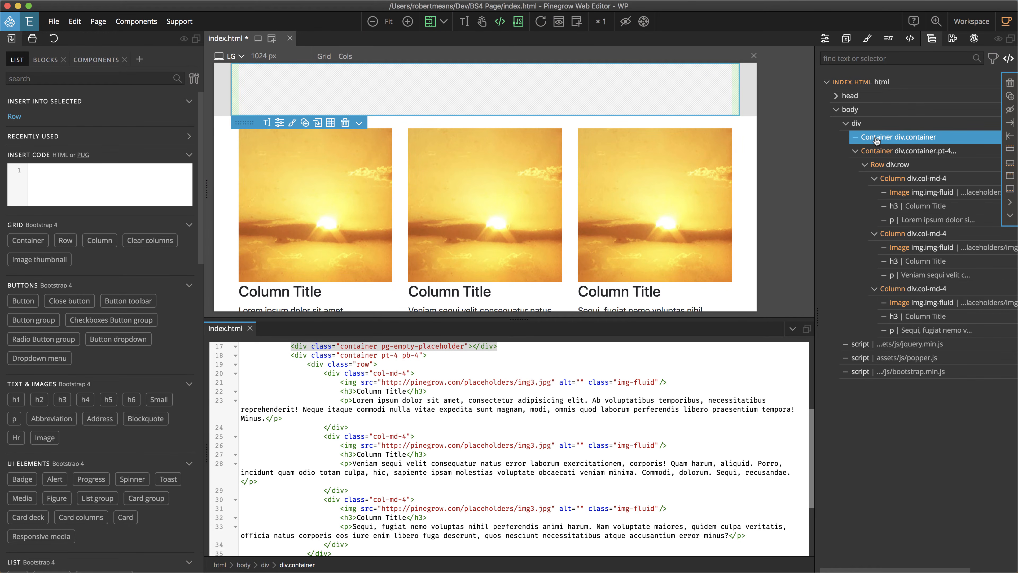
- Set the Bootstrap size of the new empty container to Fluid
{"action": "left_click", "coordinate": [823, 39]}
{"action": "scroll", "coordinate": [897, 348], "scroll_direction": "down", "scroll_amount": 10}
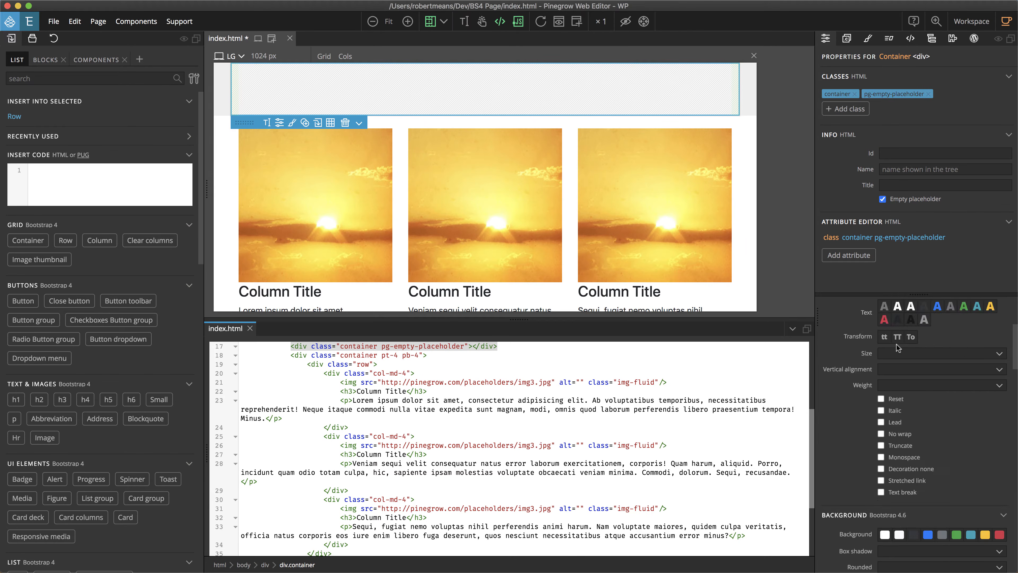
{"action": "scroll", "coordinate": [897, 349], "scroll_direction": "down", "scroll_amount": 1}
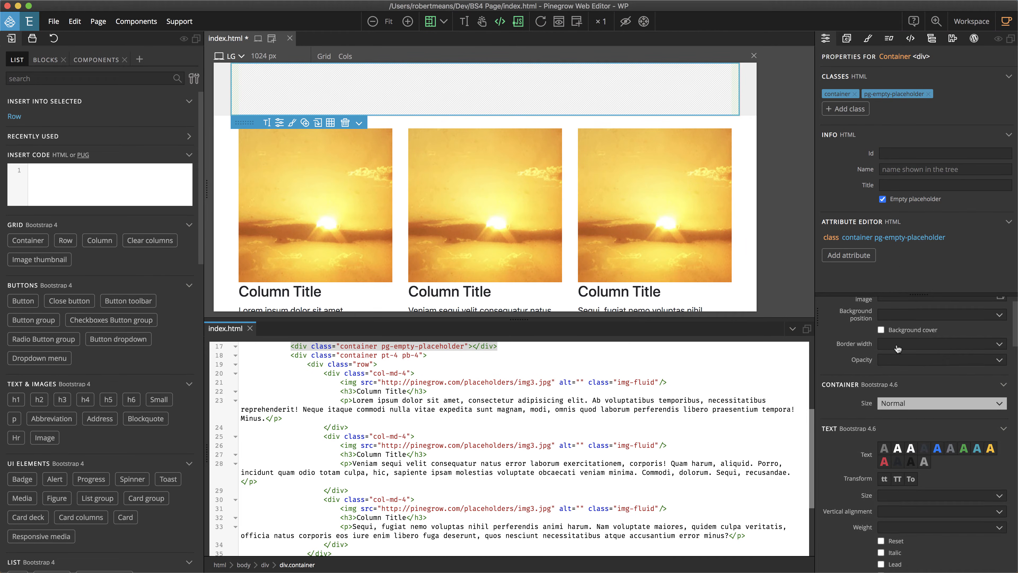
{"action": "scroll", "coordinate": [897, 348], "scroll_direction": "down", "scroll_amount": 5}
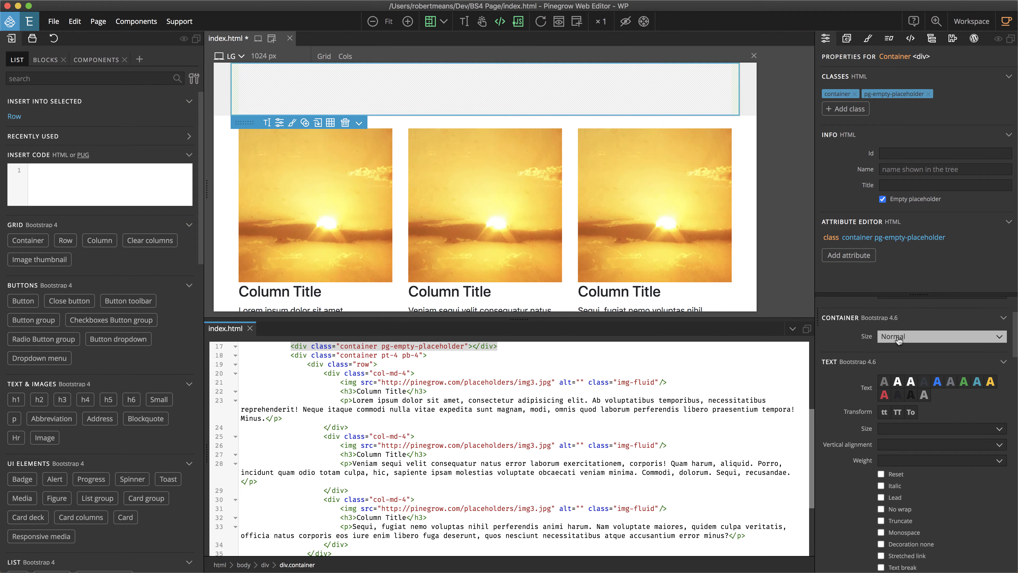
{"action": "left_click", "coordinate": [899, 339]}
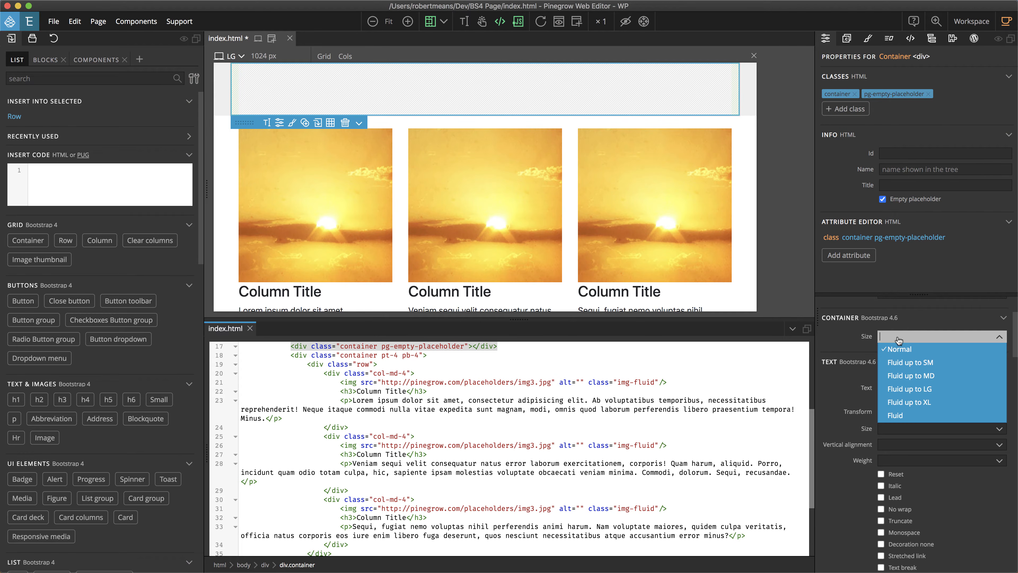
{"action": "left_click", "coordinate": [911, 416]}
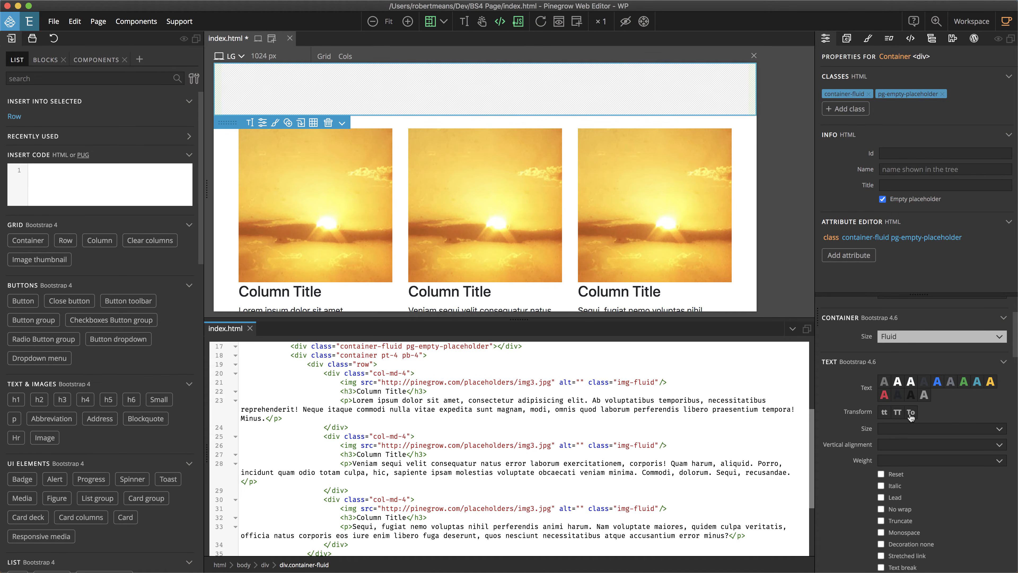
{"action": "scroll", "coordinate": [911, 417], "scroll_direction": "up", "scroll_amount": 5}
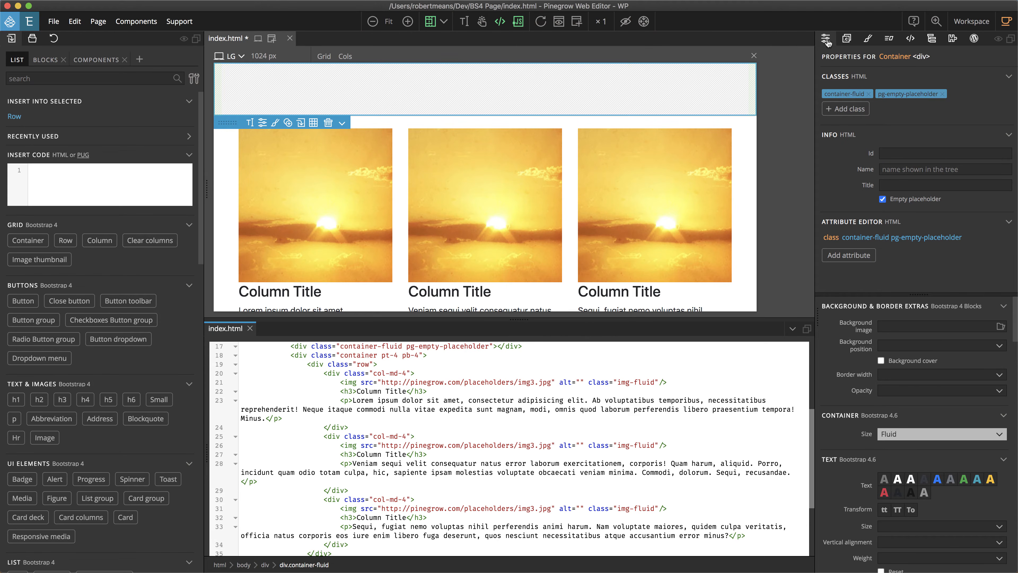
- Insert a Row inside the fluid container and add an h1 heading in it with the text "My Blog"
{"action": "left_click", "coordinate": [931, 38]}
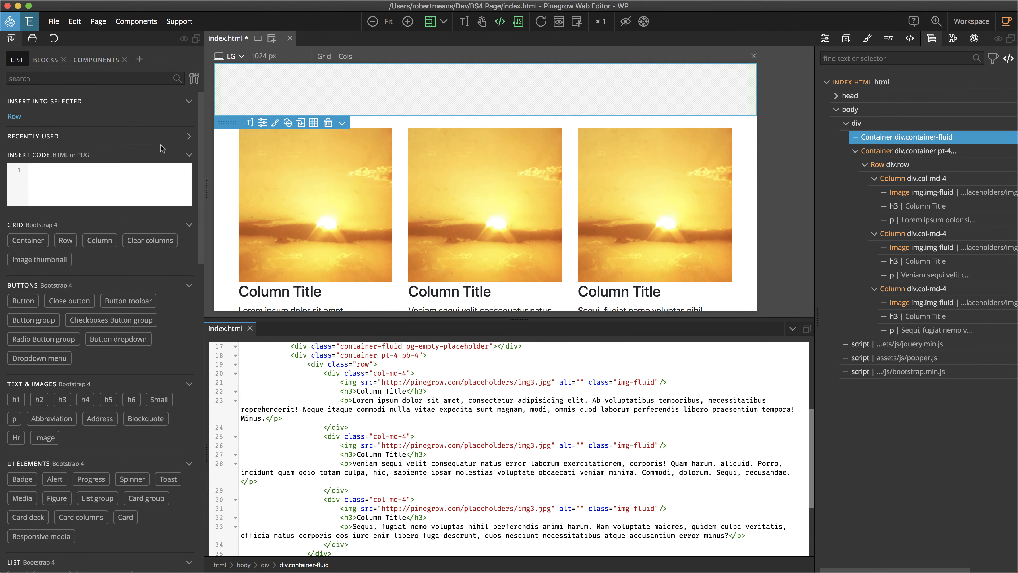
{"action": "mouse_move", "coordinate": [67, 240]}
{"action": "left_mouse_down"}
{"action": "mouse_move", "coordinate": [938, 134]}
{"action": "mouse_move", "coordinate": [940, 158]}
{"action": "left_mouse_up"}
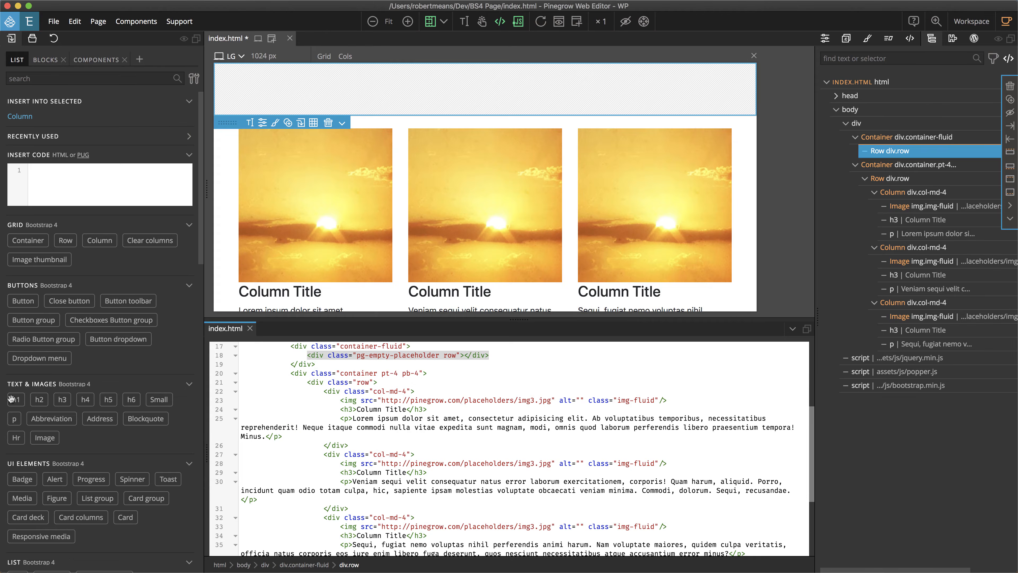
{"action": "mouse_move", "coordinate": [14, 399]}
{"action": "left_mouse_down"}
{"action": "mouse_move", "coordinate": [577, 281]}
{"action": "mouse_move", "coordinate": [899, 152]}
{"action": "mouse_move", "coordinate": [917, 173]}
{"action": "left_mouse_up"}
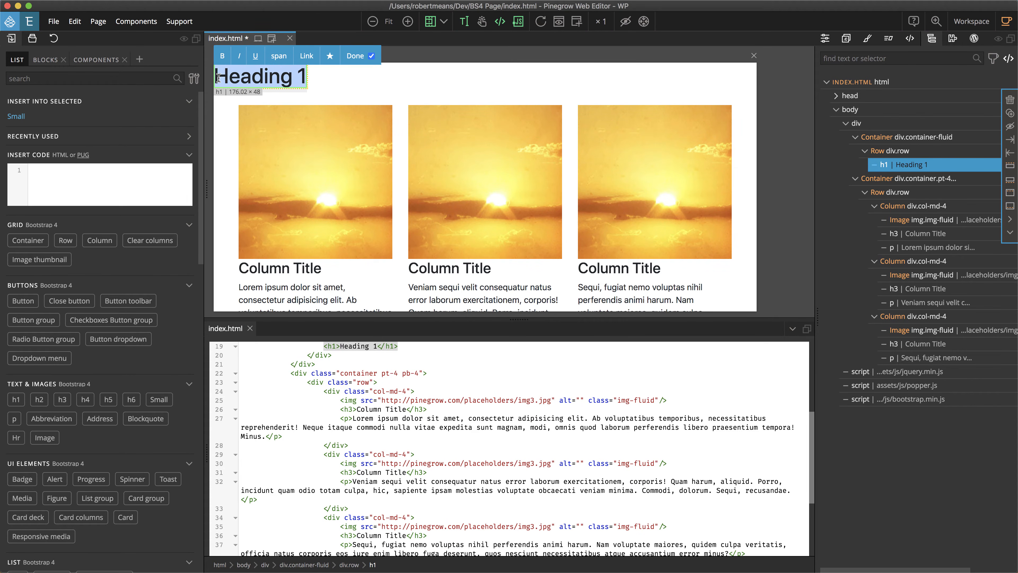
{"action": "type", "text": "My "}
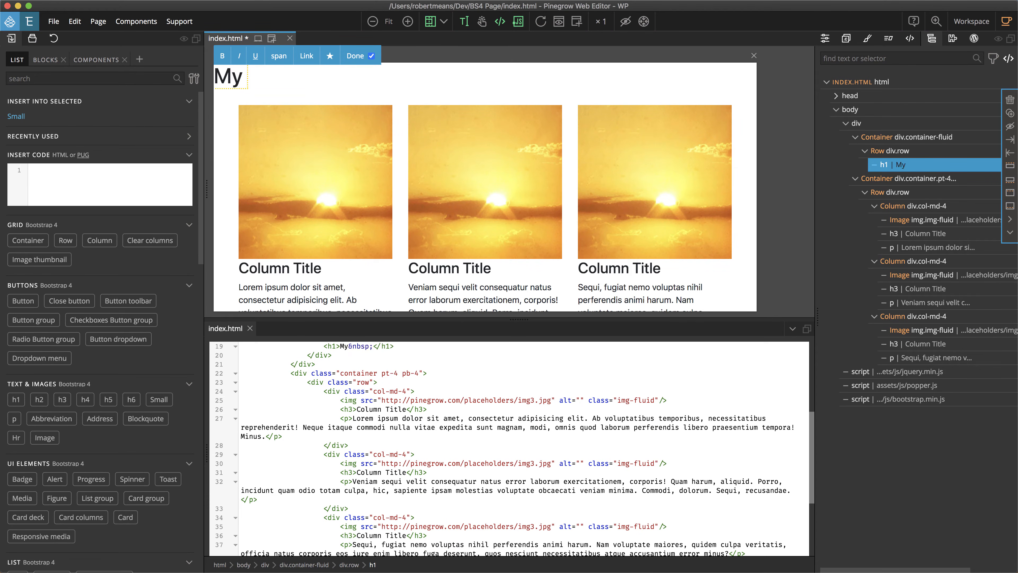
{"action": "type", "text": "Blog"}
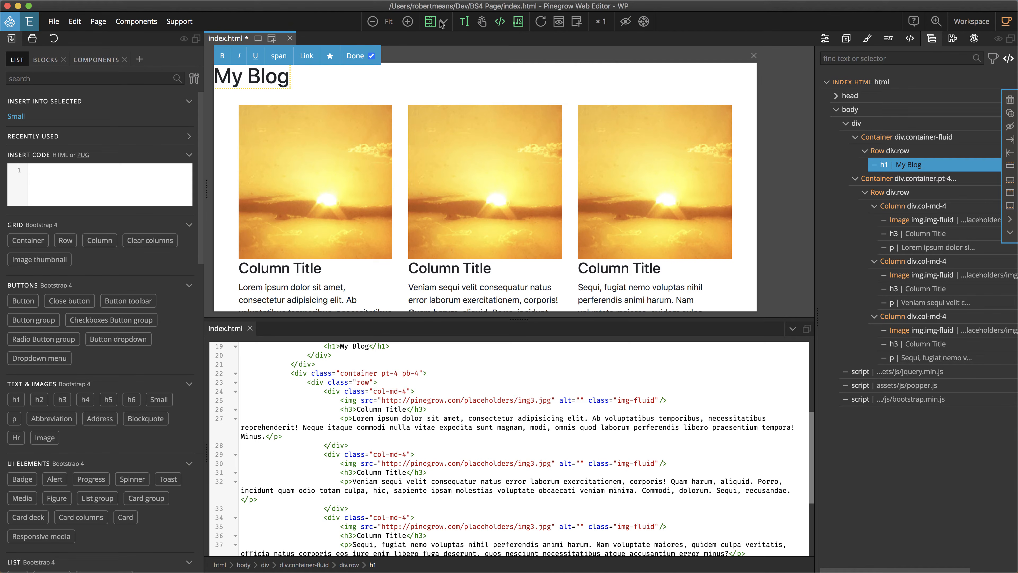
- Give the row that holds the My Blog heading the blue primary background (bg-primary)
{"action": "left_click", "coordinate": [904, 154]}
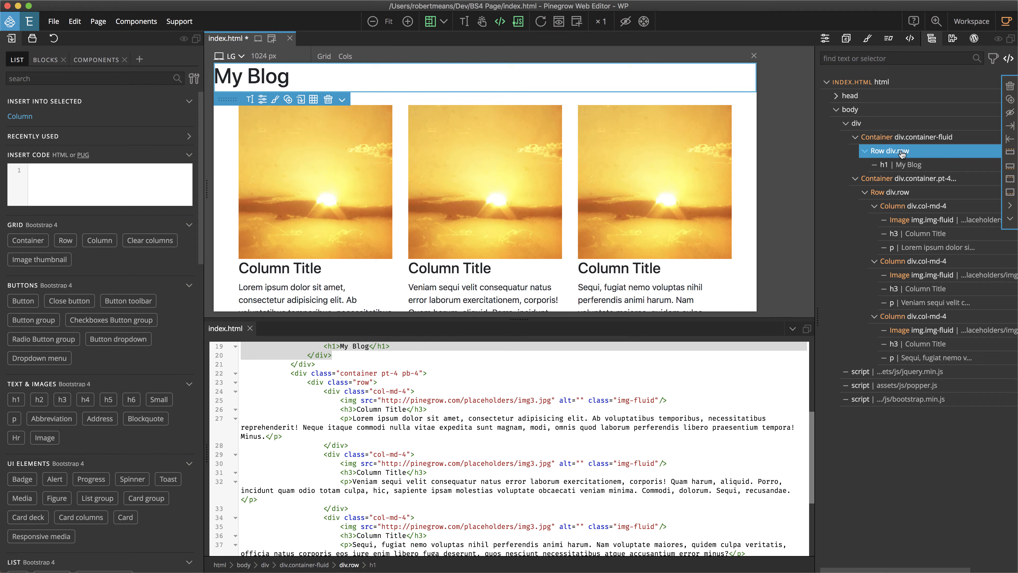
{"action": "left_click", "coordinate": [825, 39]}
{"action": "scroll", "coordinate": [928, 395], "scroll_direction": "down", "scroll_amount": 3}
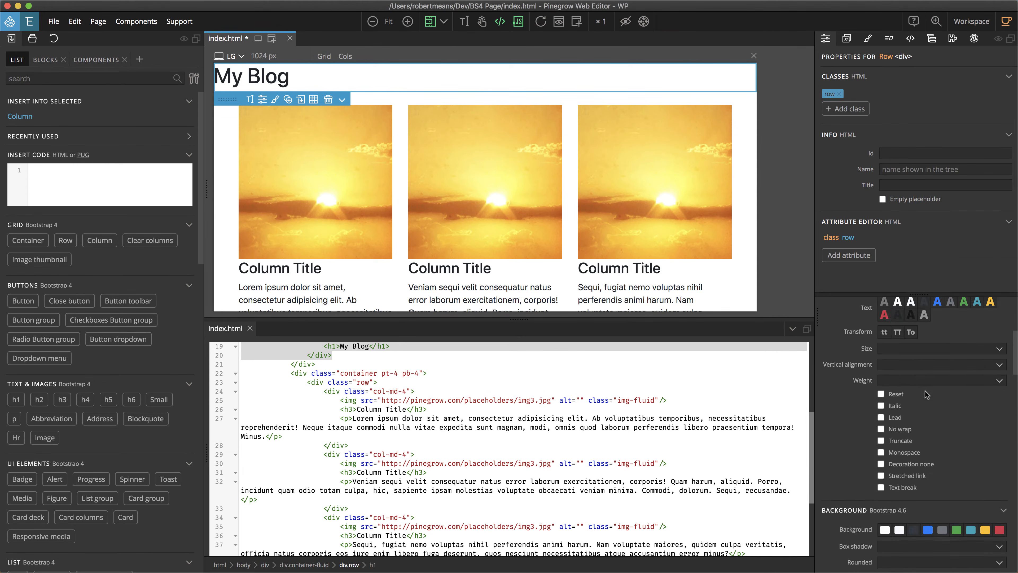
{"action": "scroll", "coordinate": [925, 391], "scroll_direction": "down", "scroll_amount": 4}
{"action": "left_click", "coordinate": [928, 376]}
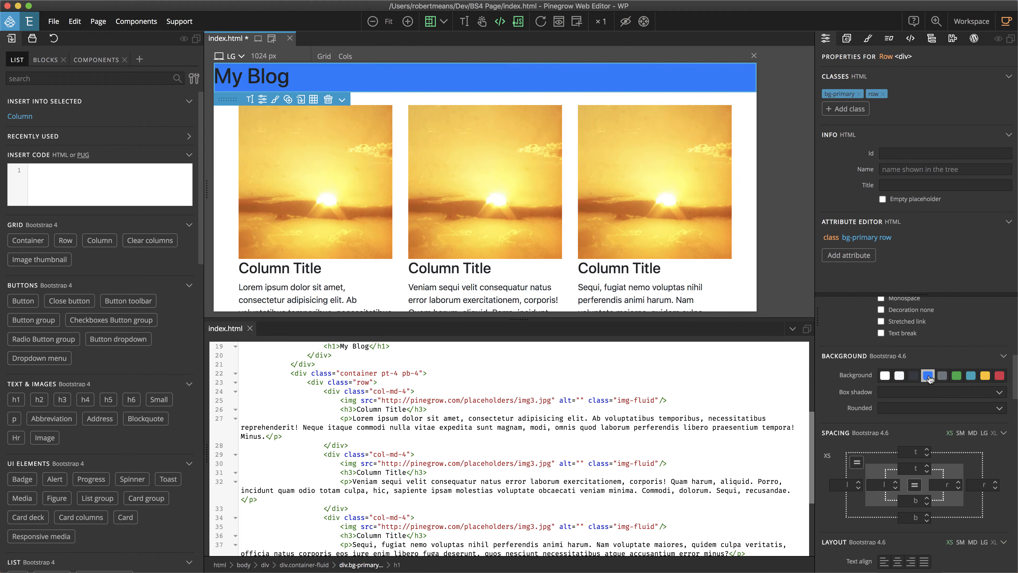
- Set the heading row's top and bottom padding to 4 for the XS size
{"action": "scroll", "coordinate": [930, 377], "scroll_direction": "down", "scroll_amount": 2}
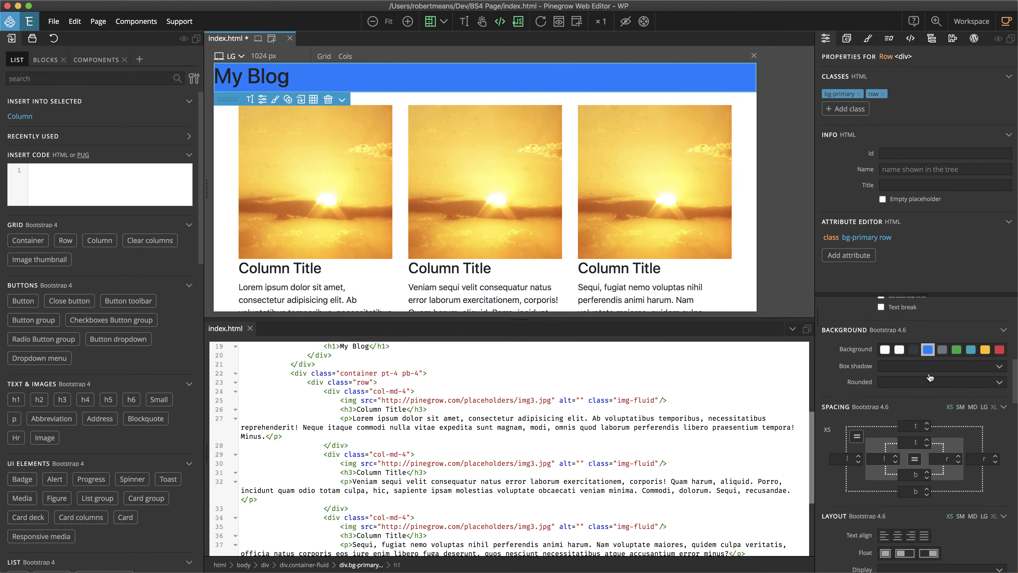
{"action": "left_click", "coordinate": [914, 444]}
{"action": "left_click", "coordinate": [910, 534]}
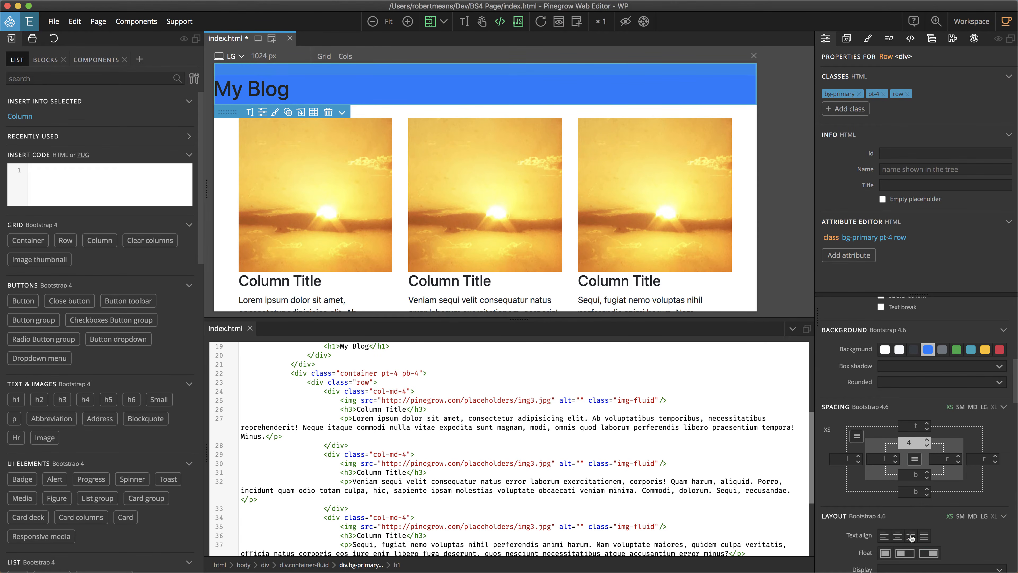
{"action": "left_click", "coordinate": [916, 476]}
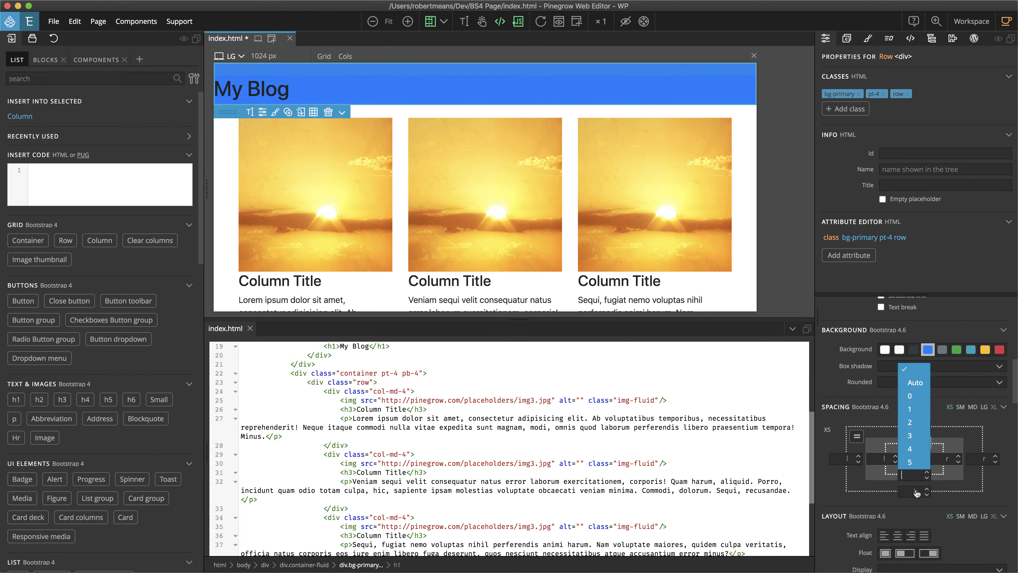
{"action": "left_click", "coordinate": [910, 451]}
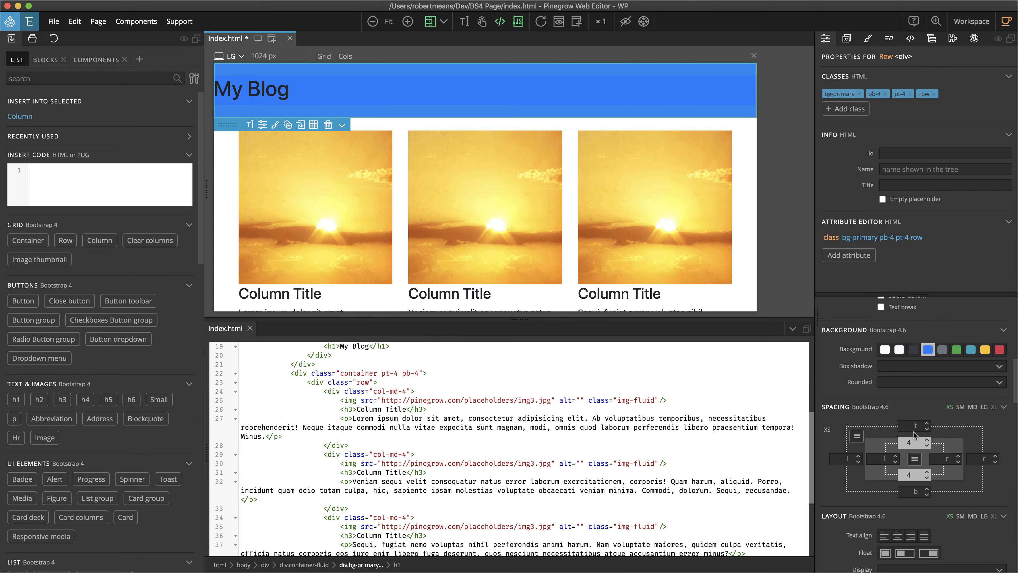
- Centre the heading row's content horizontally with the flex option justify-content-center
{"action": "scroll", "coordinate": [914, 434], "scroll_direction": "down", "scroll_amount": 10}
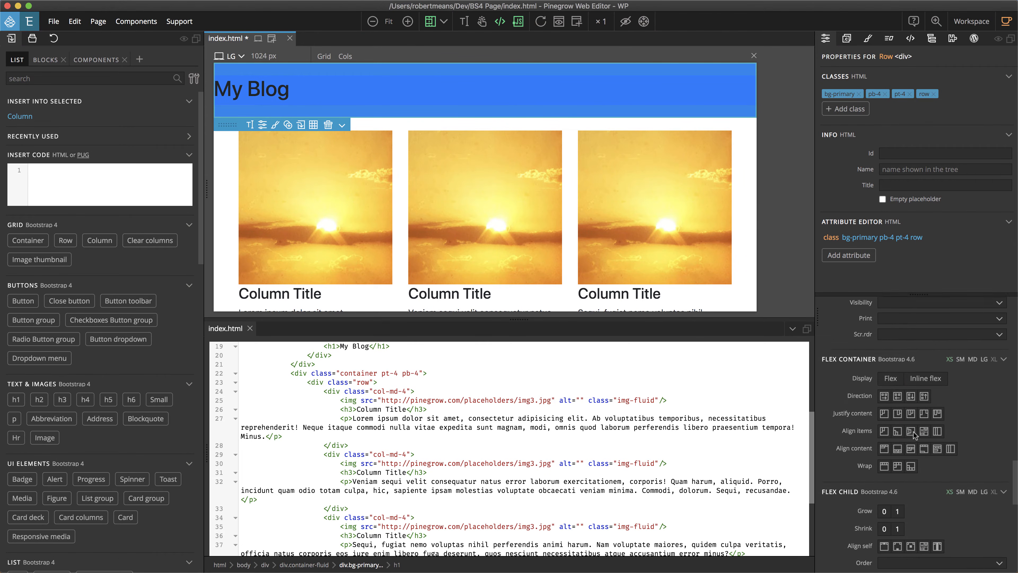
{"action": "scroll", "coordinate": [913, 432], "scroll_direction": "down", "scroll_amount": 3}
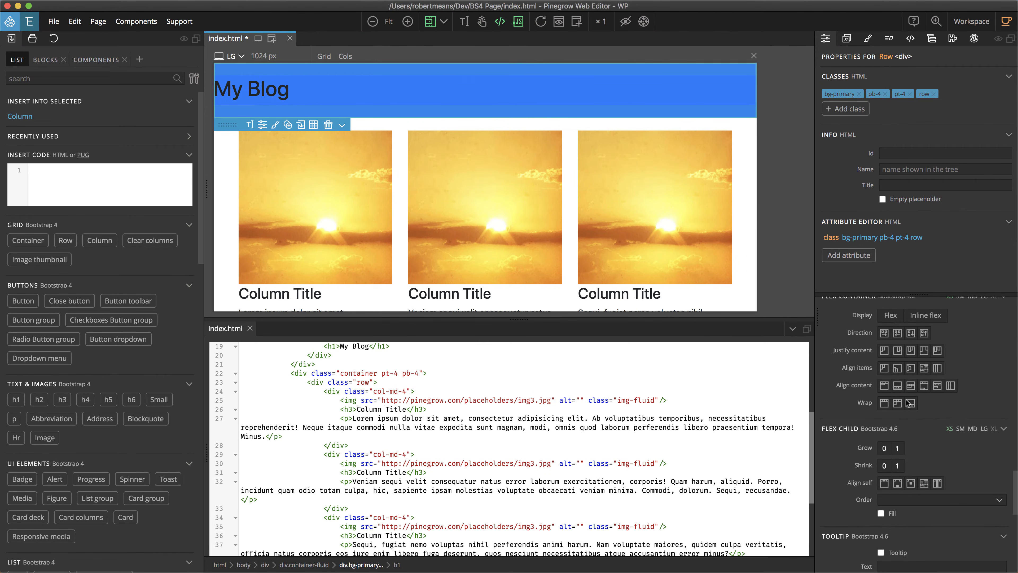
{"action": "left_click", "coordinate": [911, 351]}
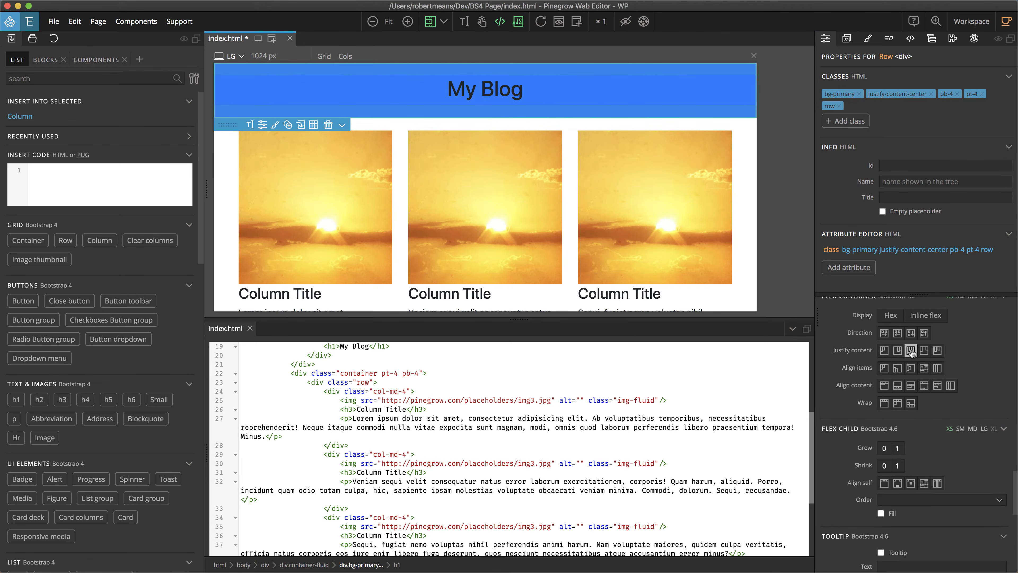
- Set the text colour of the My Blog h1 heading to light (text-light), without a background colour
{"action": "left_click", "coordinate": [932, 38]}
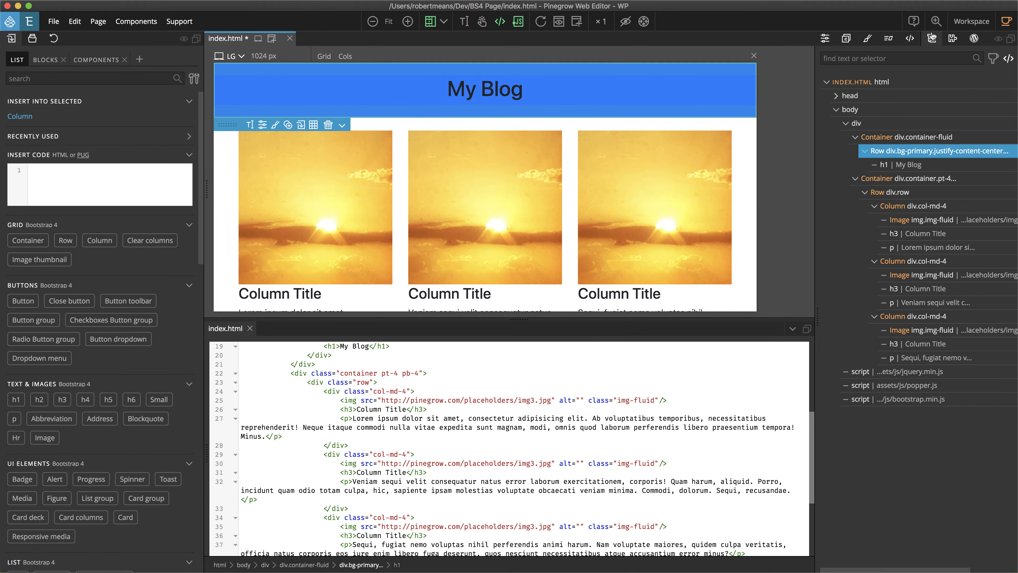
{"action": "left_click", "coordinate": [916, 166]}
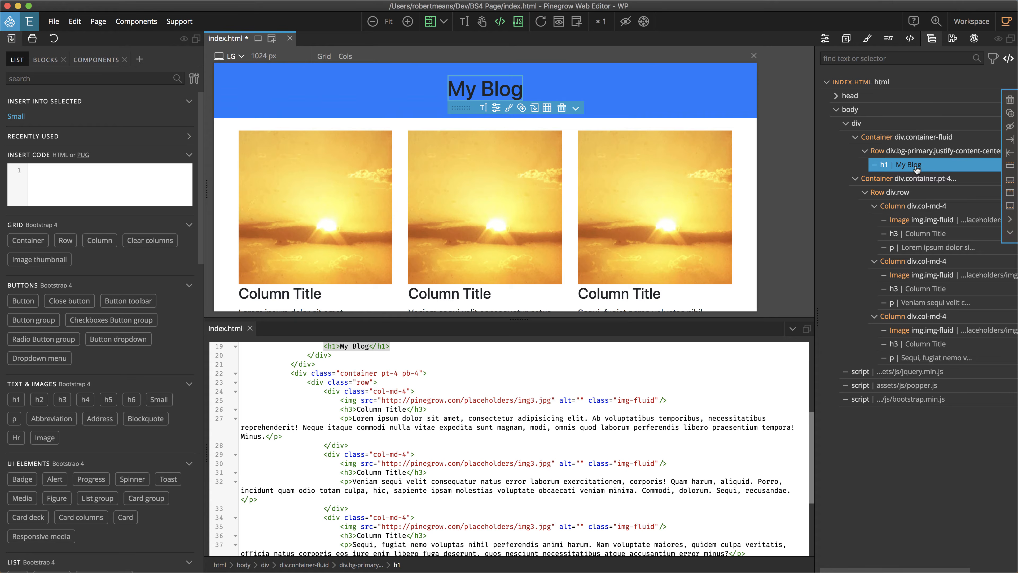
{"action": "left_click", "coordinate": [825, 38]}
{"action": "scroll", "coordinate": [929, 382], "scroll_direction": "down", "scroll_amount": 10}
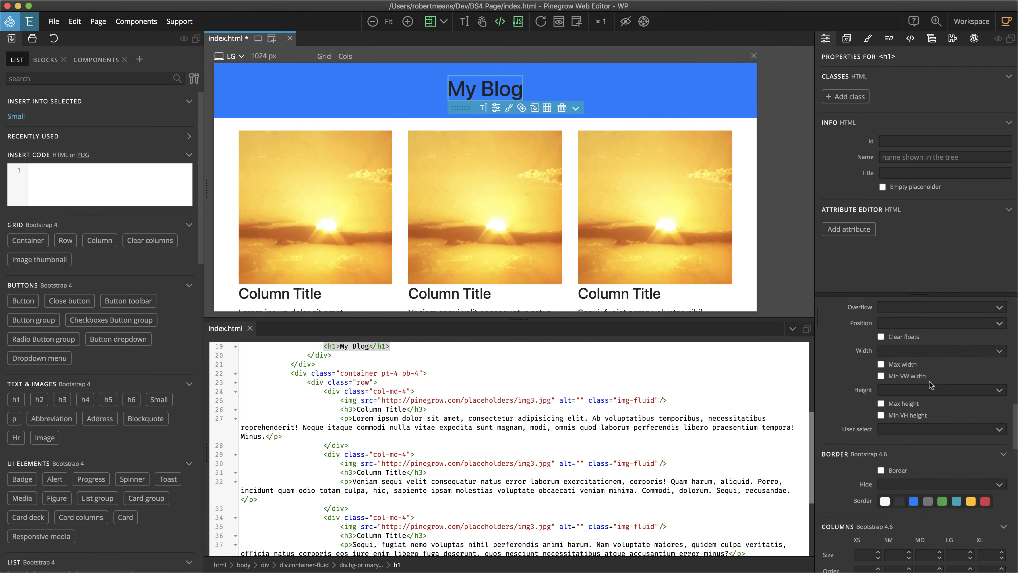
{"action": "scroll", "coordinate": [922, 401], "scroll_direction": "up", "scroll_amount": 2}
{"action": "left_click", "coordinate": [900, 496]}
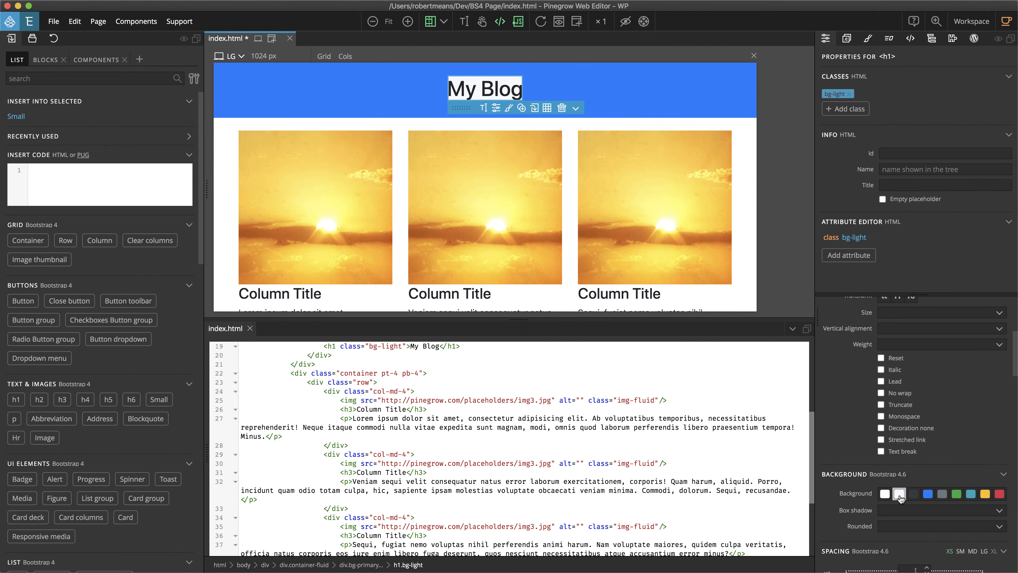
{"action": "left_click", "coordinate": [899, 497]}
{"action": "scroll", "coordinate": [900, 496], "scroll_direction": "up", "scroll_amount": 4}
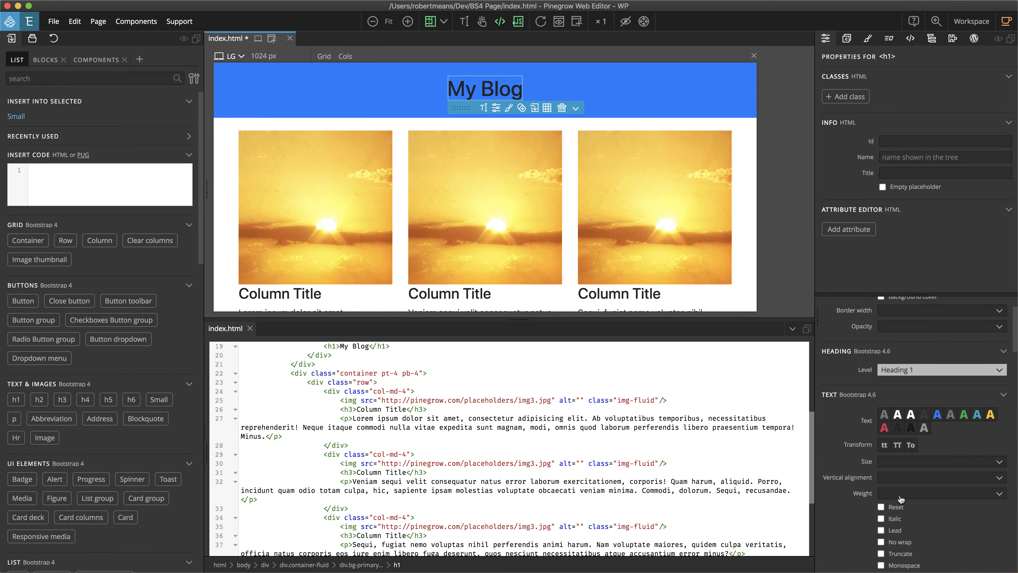
{"action": "left_click", "coordinate": [910, 414]}
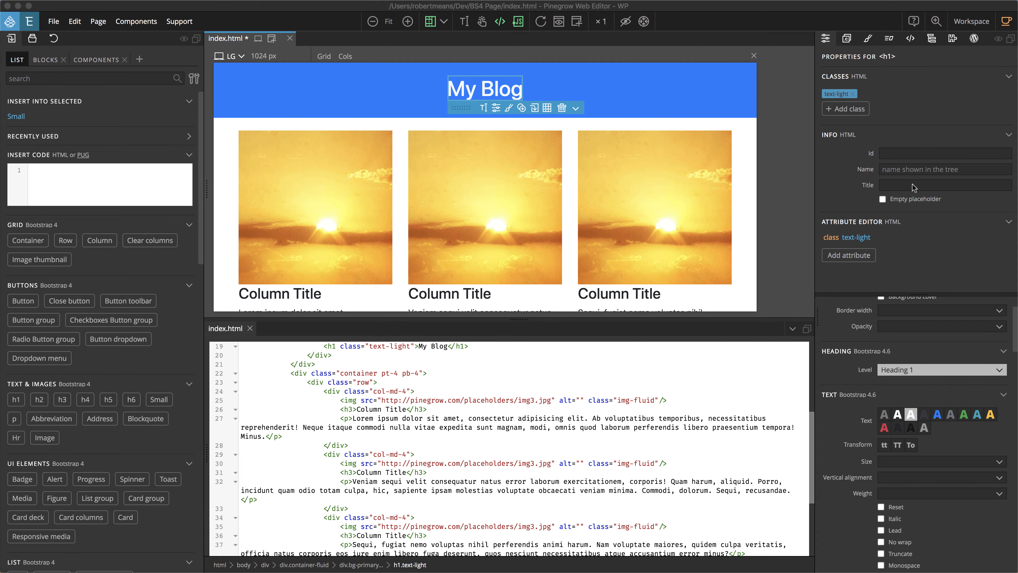
- Insert the Divider 1 block from the Dividers blocks between the fluid container and the three-column container
{"action": "left_click", "coordinate": [46, 61]}
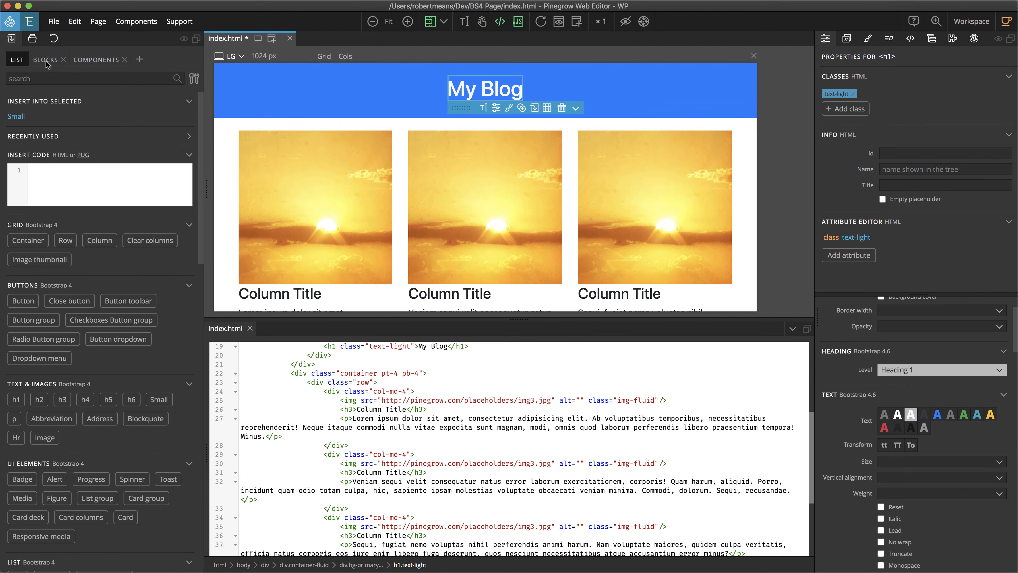
{"action": "left_click", "coordinate": [46, 61]}
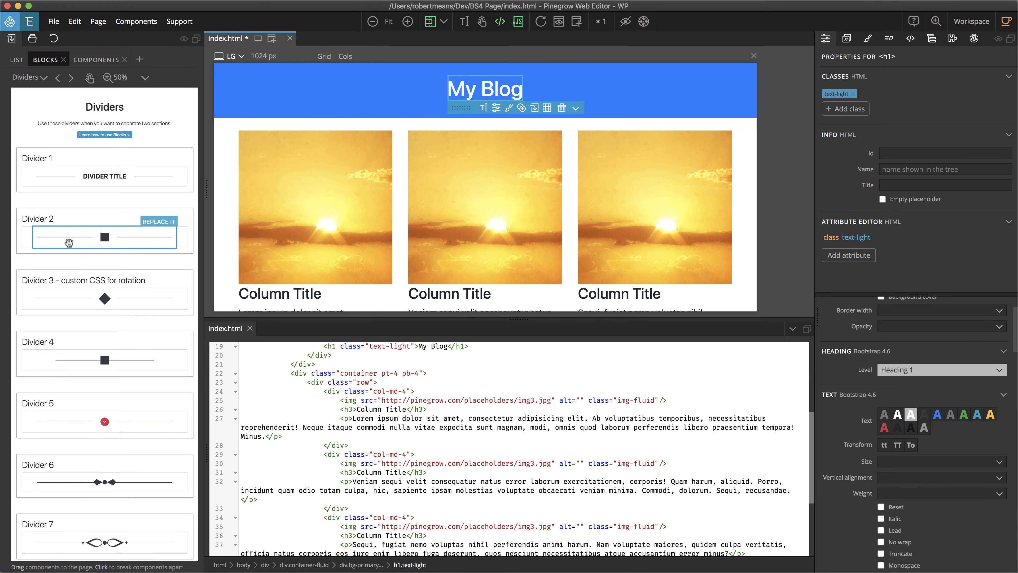
{"action": "left_click", "coordinate": [43, 78]}
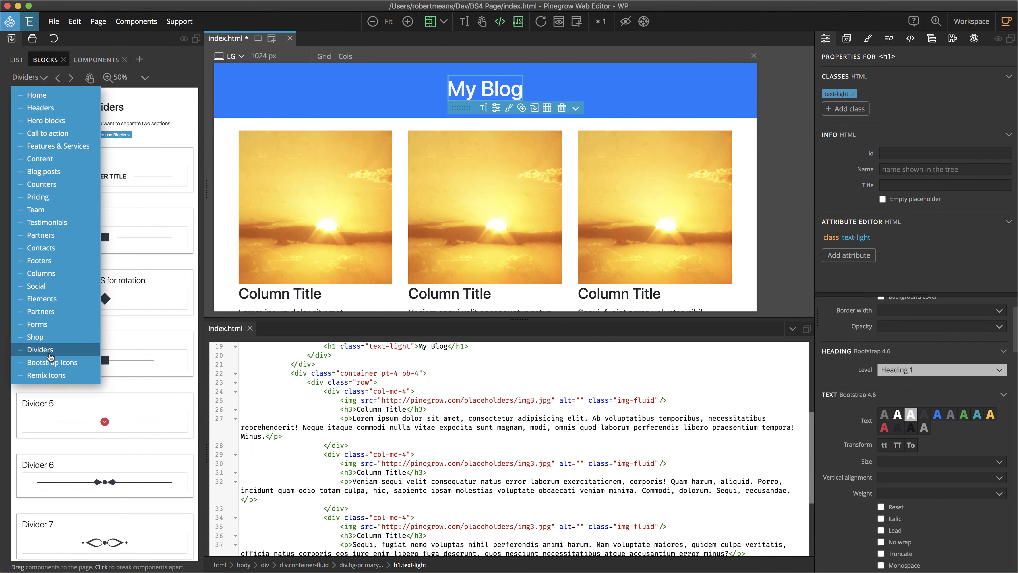
{"action": "left_click", "coordinate": [49, 350]}
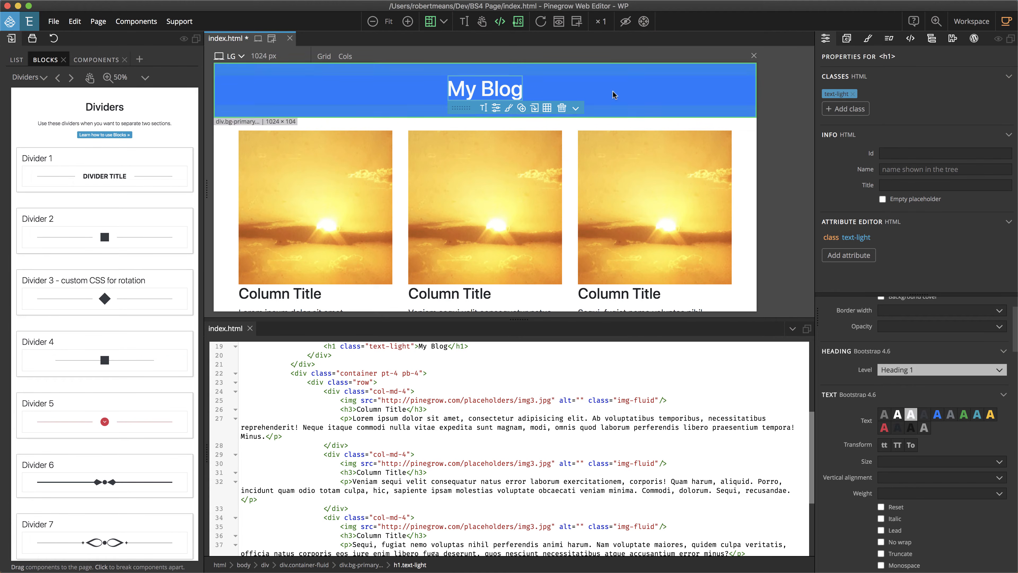
{"action": "left_click", "coordinate": [931, 40]}
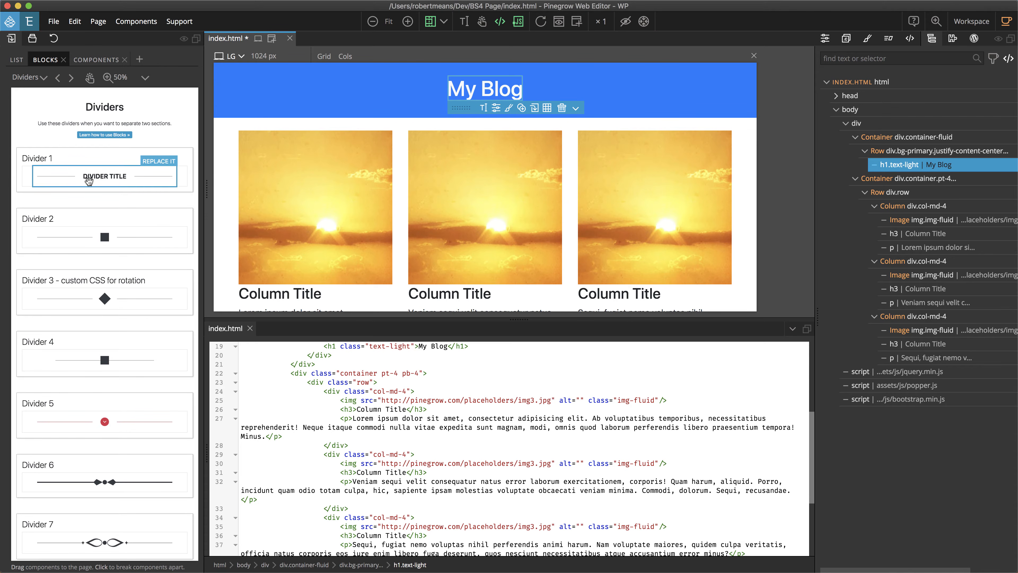
{"action": "left_click_drag", "start_coordinate": [88, 181], "coordinate": [866, 184]}
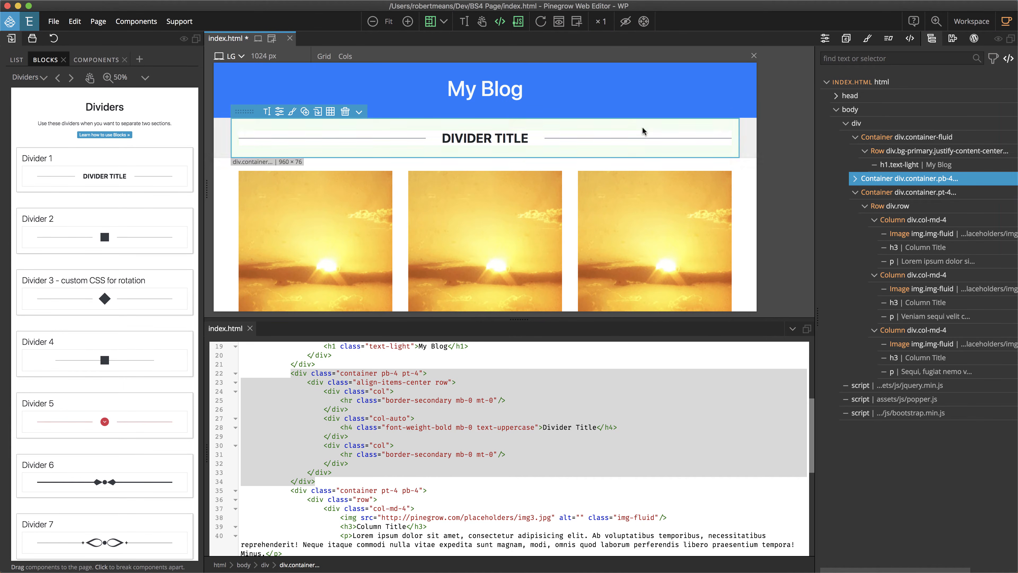
- Change the divider's title text to "Recent Blogs"
{"action": "double_click", "coordinate": [526, 140]}
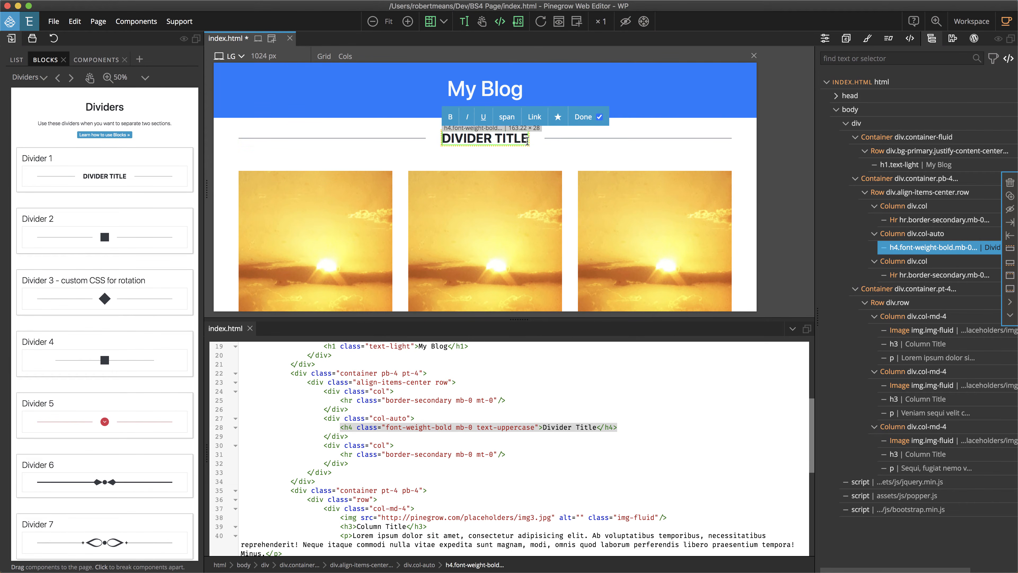
{"action": "left_click_drag", "start_coordinate": [526, 140], "coordinate": [442, 139]}
{"action": "type", "text": "Recent B"}
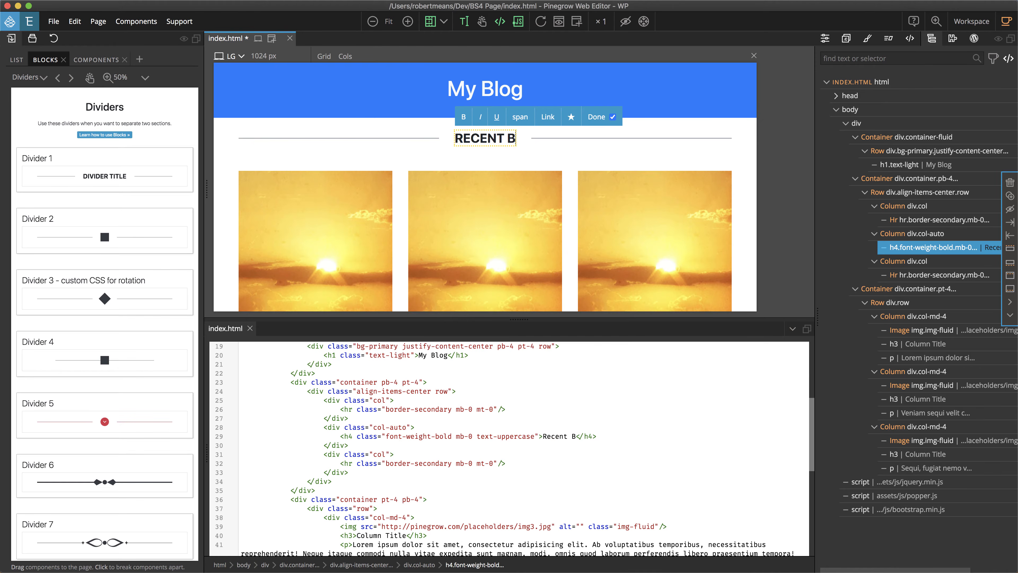
{"action": "type", "text": "logs"}
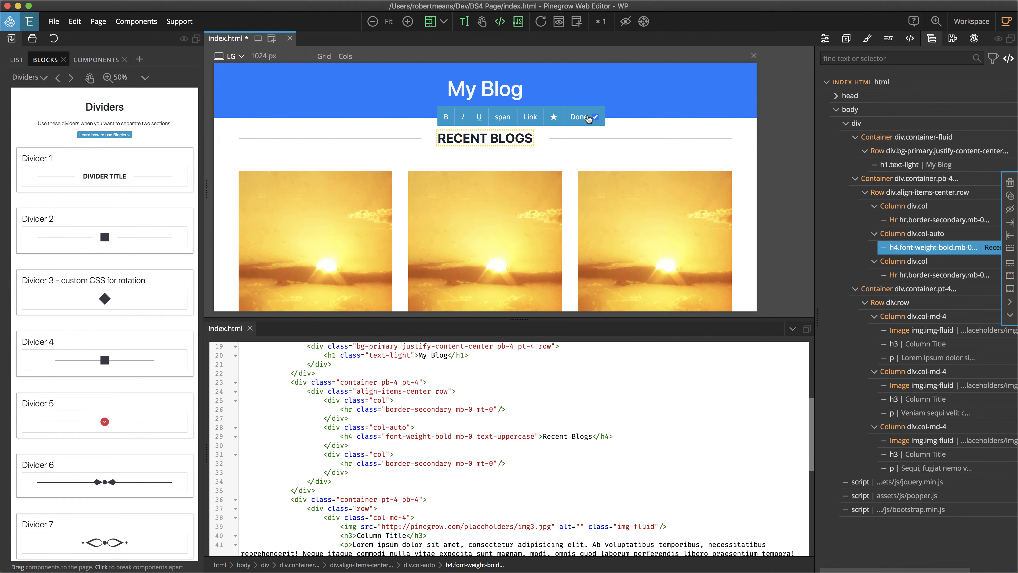
{"action": "left_click", "coordinate": [585, 119]}
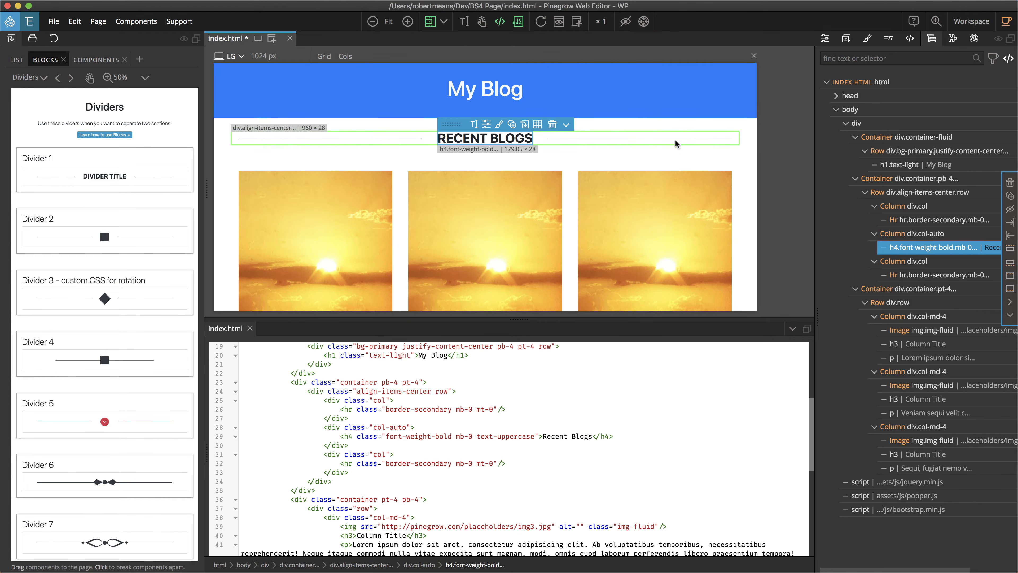
- Insert the Divider 2 block below the paragraphs of the first and third columns, and Divider 3 below the second column's paragraph
{"action": "scroll", "coordinate": [677, 150], "scroll_direction": "down", "scroll_amount": 5}
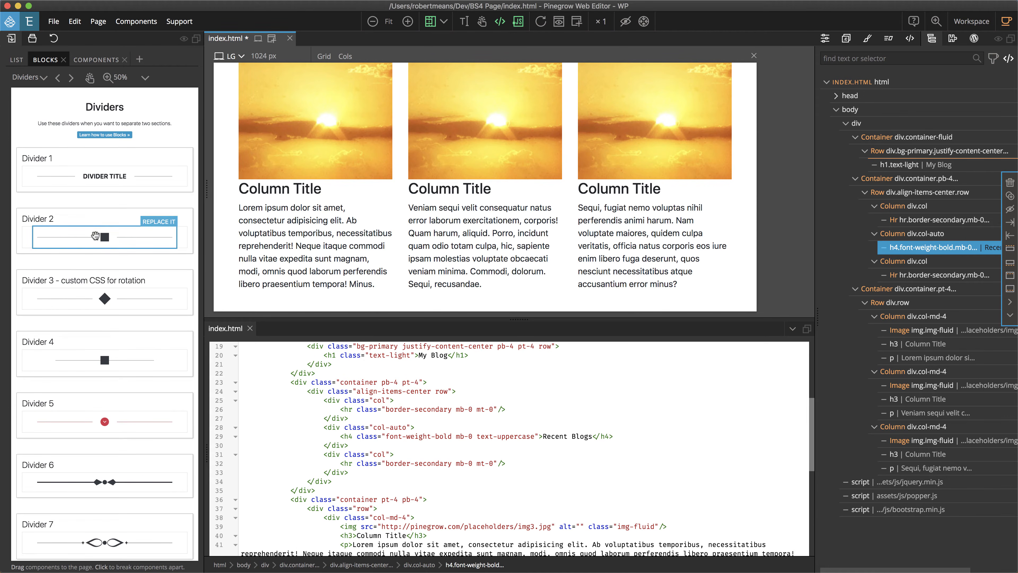
{"action": "mouse_move", "coordinate": [98, 225]}
{"action": "left_mouse_down"}
{"action": "mouse_move", "coordinate": [289, 288]}
{"action": "mouse_move", "coordinate": [286, 227]}
{"action": "left_mouse_up"}
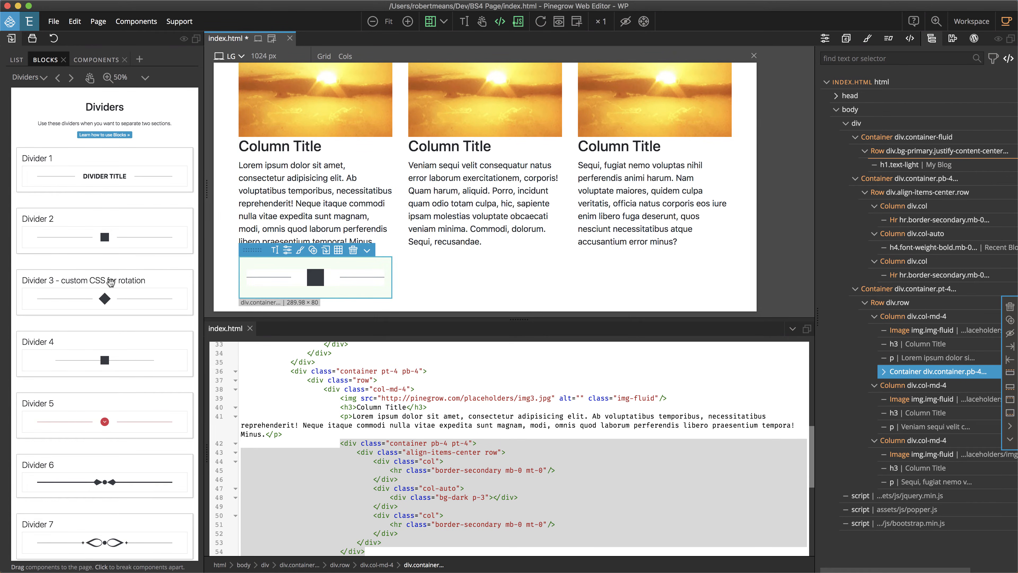
{"action": "left_click_drag", "start_coordinate": [108, 299], "coordinate": [470, 256]}
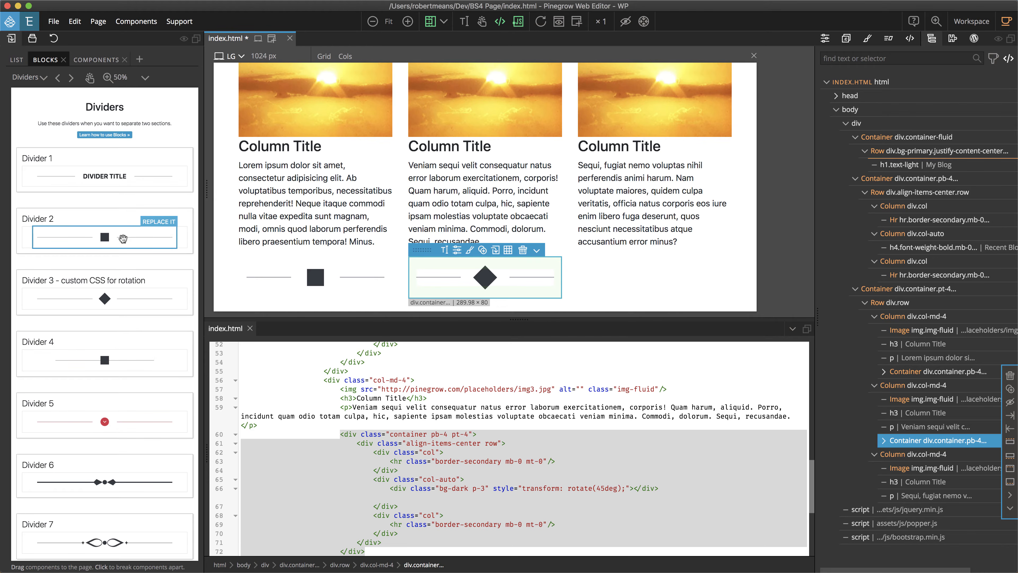
{"action": "left_click_drag", "start_coordinate": [120, 236], "coordinate": [646, 280]}
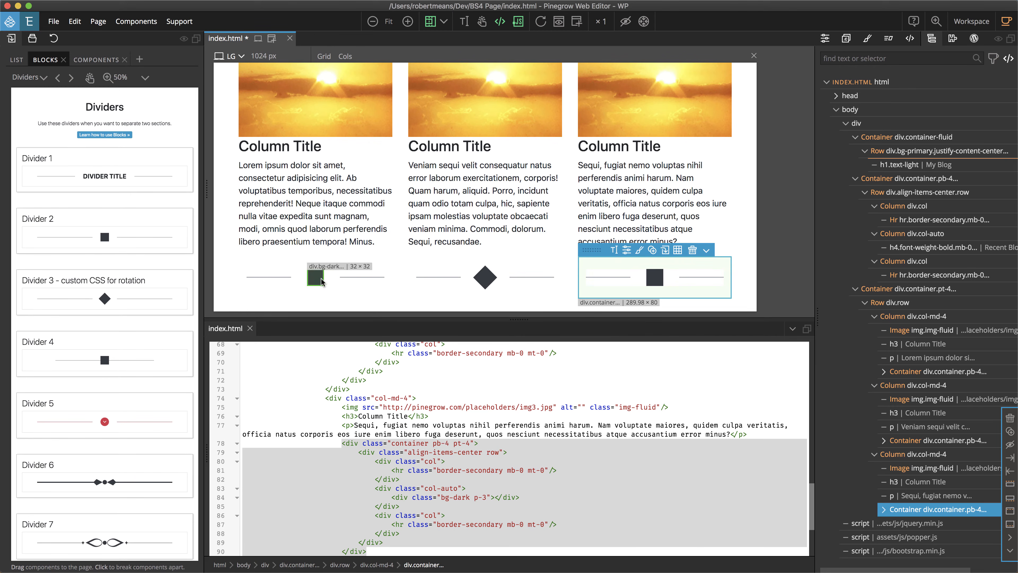
- Close the code editor and set the padding of the square in the first column's divider to 2 on all sides
{"action": "left_click", "coordinate": [250, 328]}
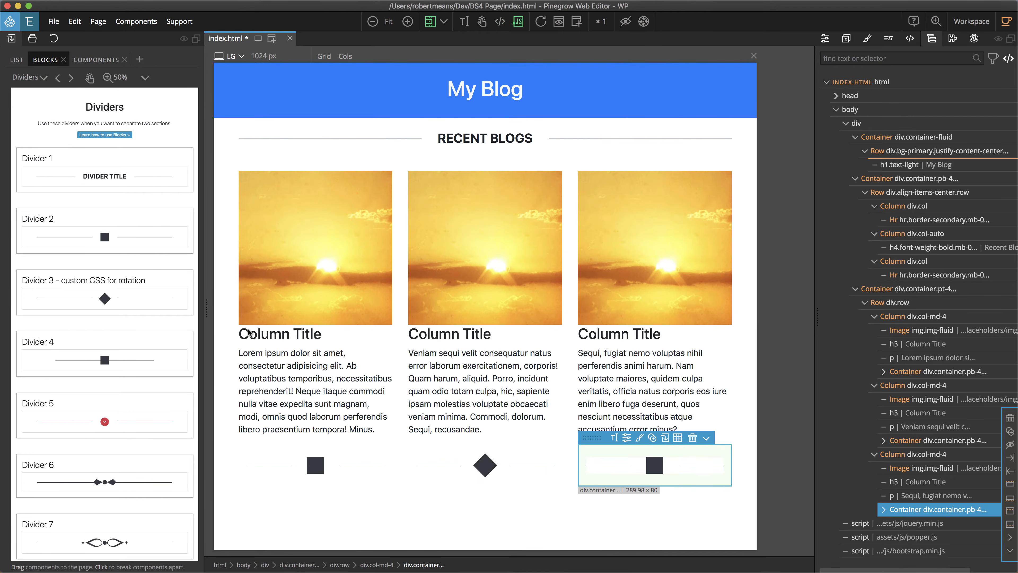
{"action": "left_click", "coordinate": [316, 465]}
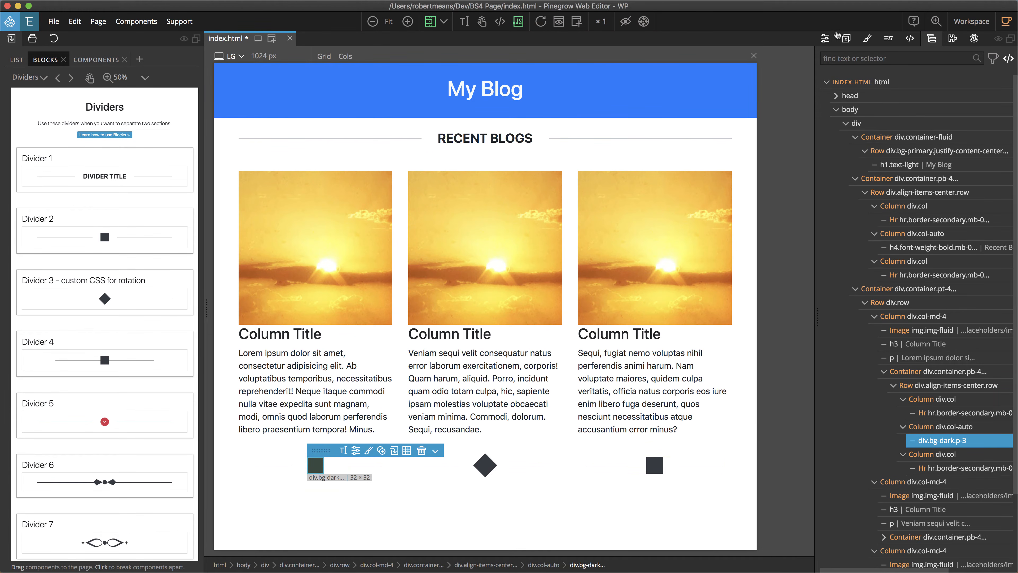
{"action": "left_click", "coordinate": [825, 39]}
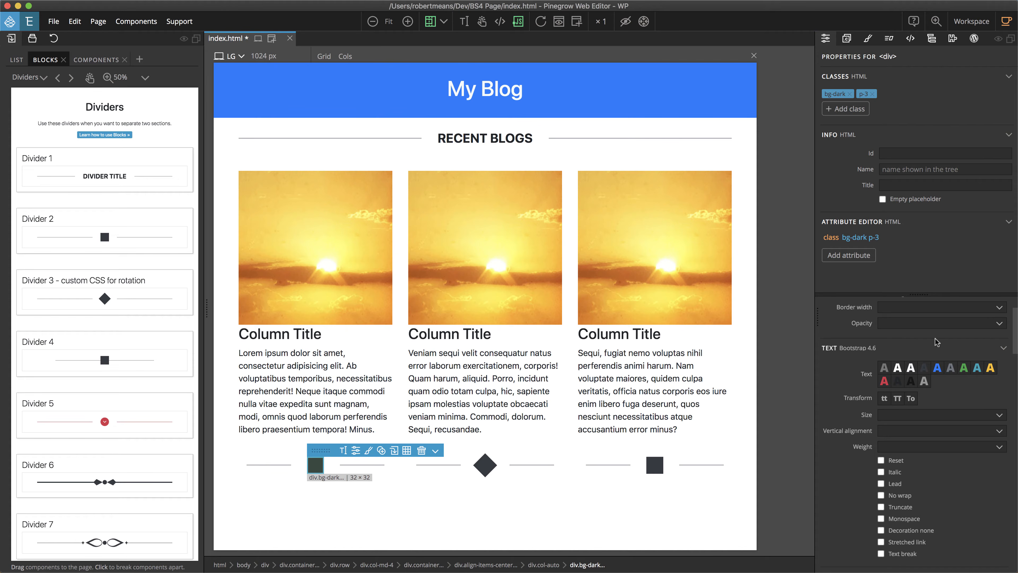
{"action": "scroll", "coordinate": [934, 426], "scroll_direction": "down", "scroll_amount": 6}
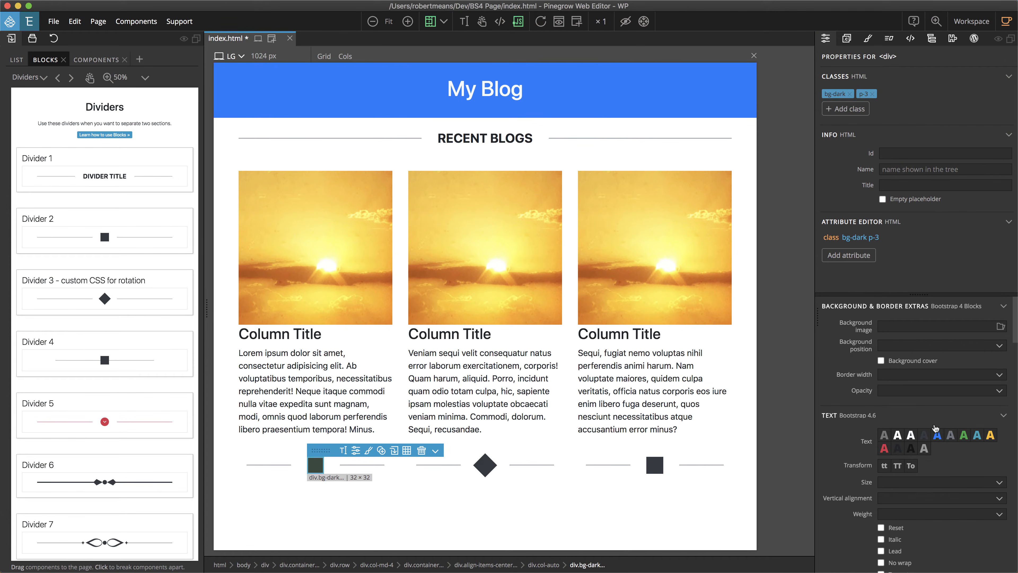
{"action": "scroll", "coordinate": [934, 426], "scroll_direction": "down", "scroll_amount": 2}
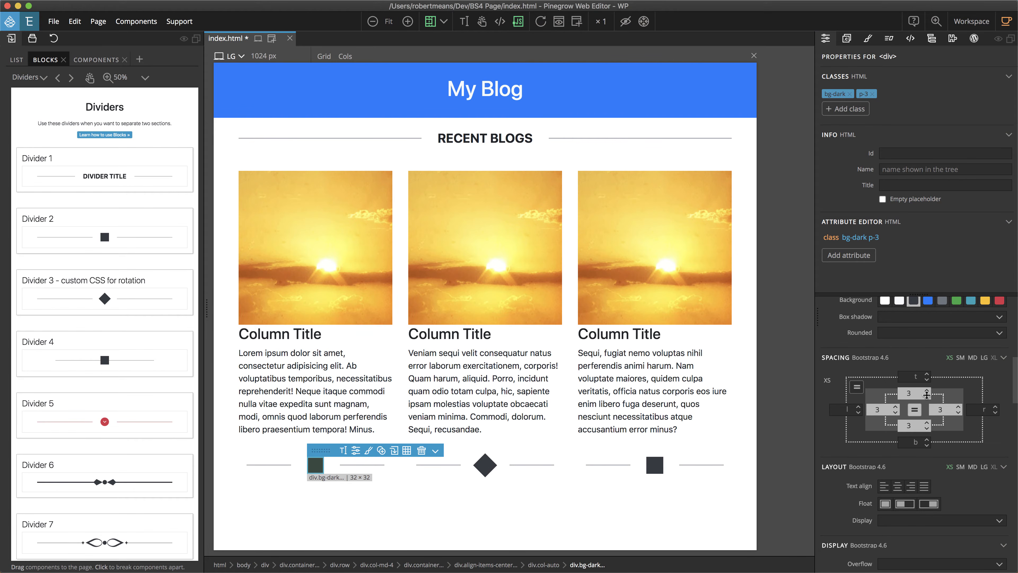
{"action": "left_click", "coordinate": [927, 391]}
{"action": "left_click_drag", "start_coordinate": [928, 393], "coordinate": [929, 380]}
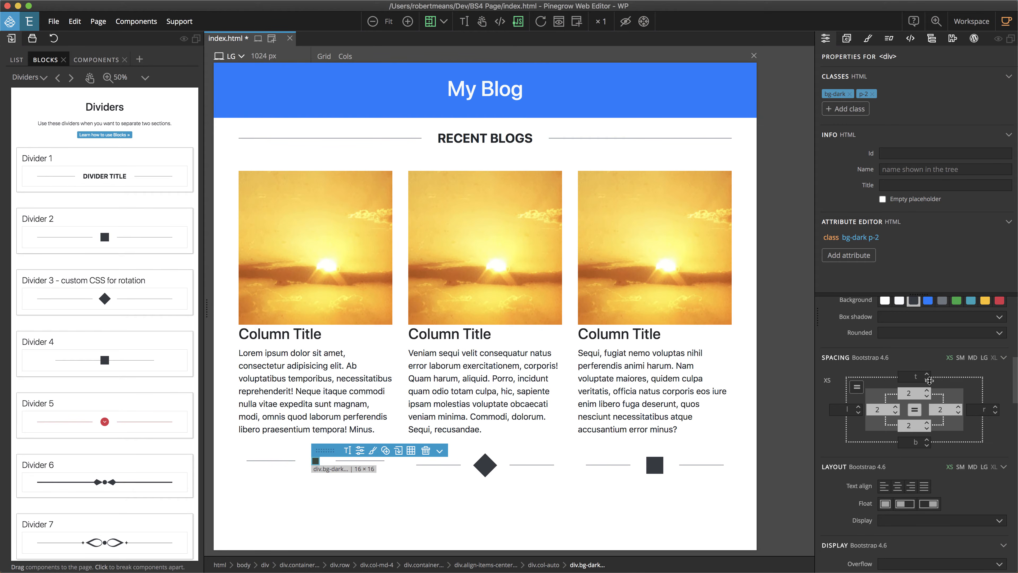
- Set the padding of the second column's diamond and the third column's square to 2 on all sides
{"action": "left_click", "coordinate": [490, 467]}
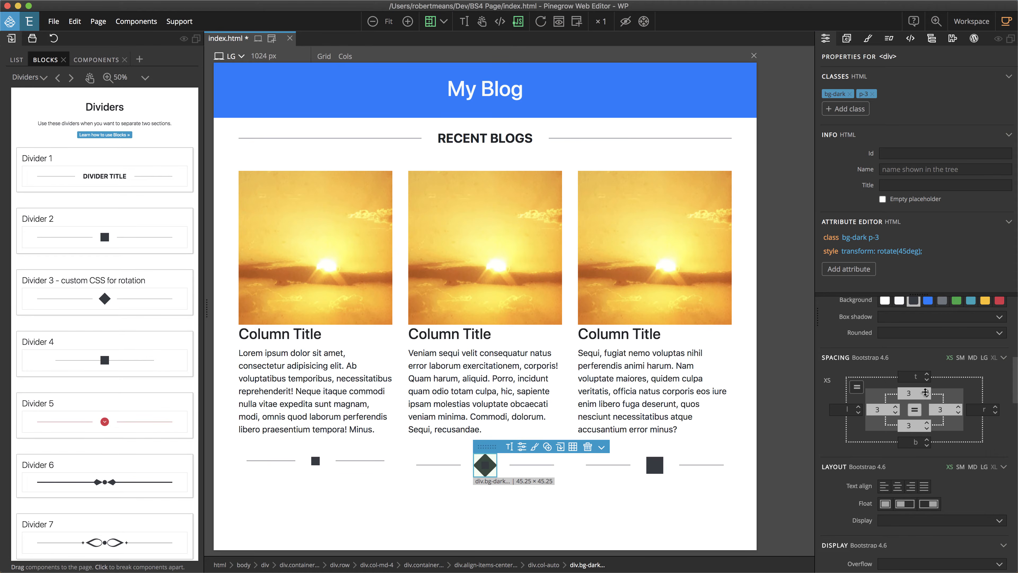
{"action": "left_click_drag", "start_coordinate": [925, 392], "coordinate": [925, 389]}
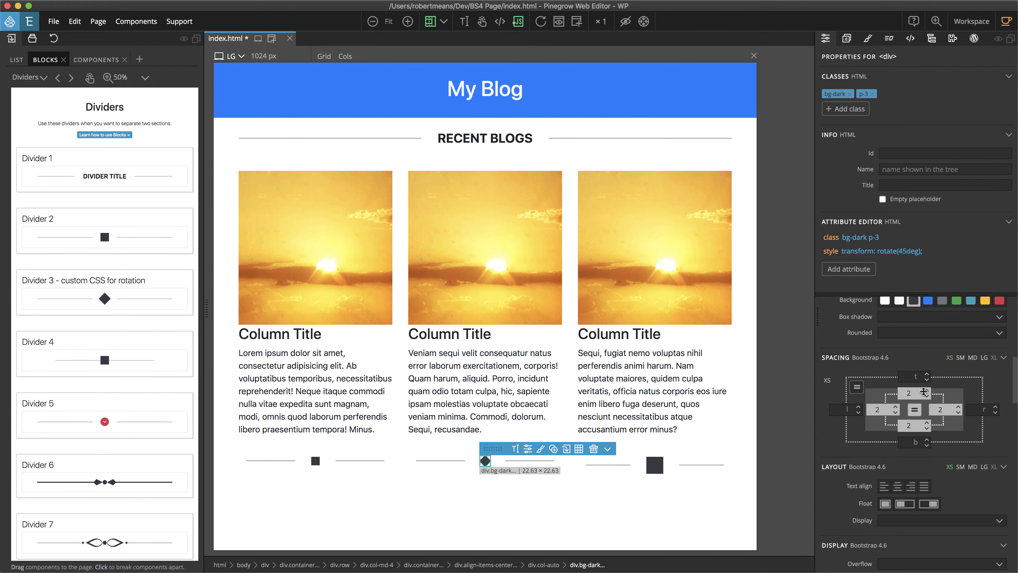
{"action": "left_click", "coordinate": [655, 466]}
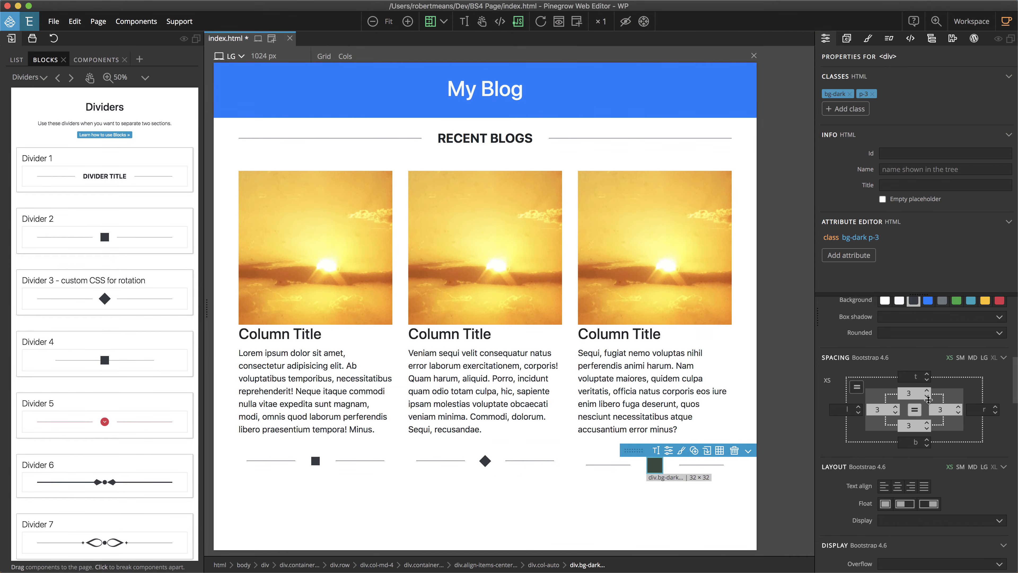
{"action": "left_click_drag", "start_coordinate": [927, 390], "coordinate": [925, 385]}
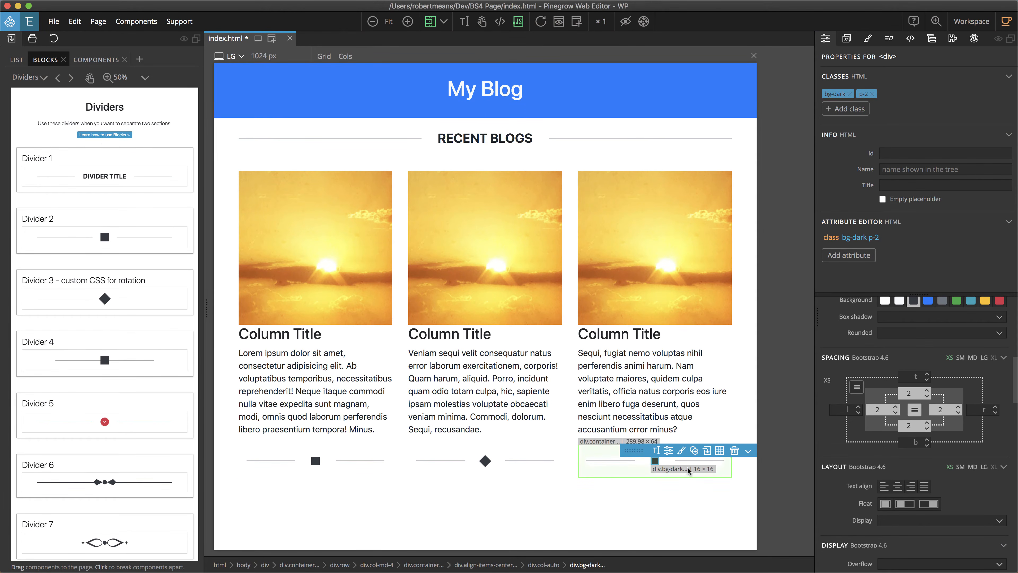
- Replace the row inside the first column's divider container with the Divider 5 block
{"action": "left_click", "coordinate": [347, 465]}
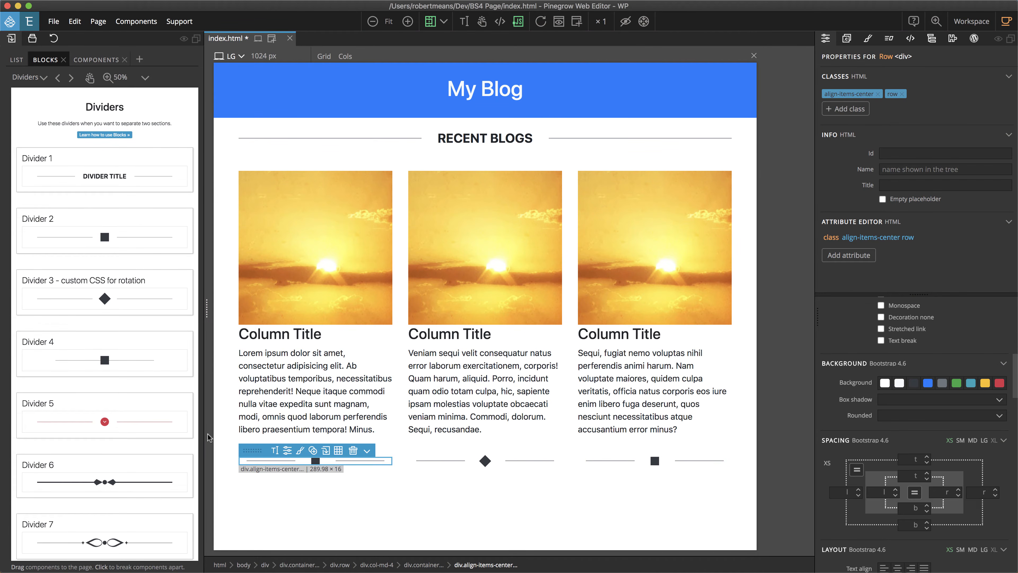
{"action": "mouse_move", "coordinate": [113, 416]}
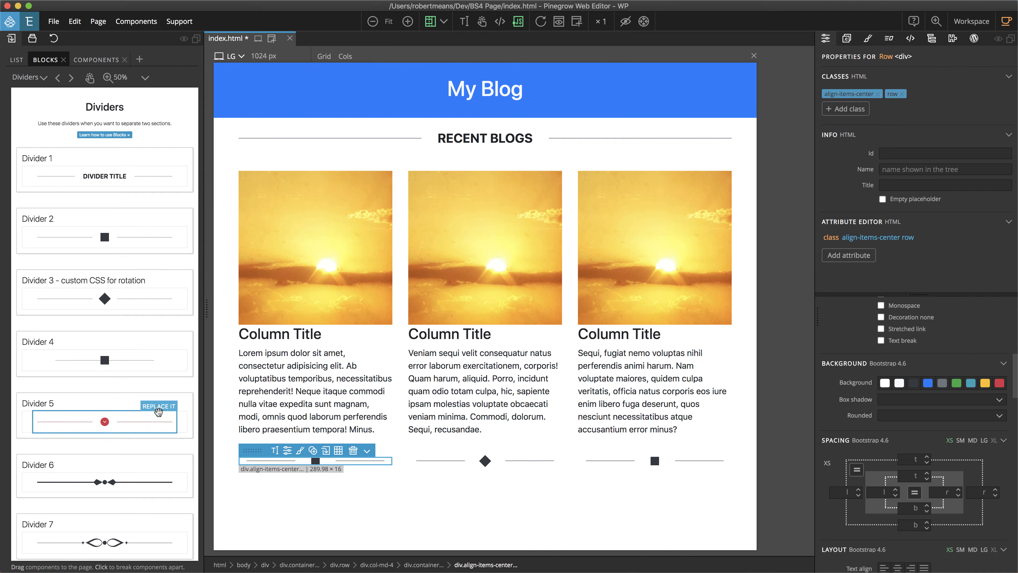
{"action": "left_click", "coordinate": [158, 406]}
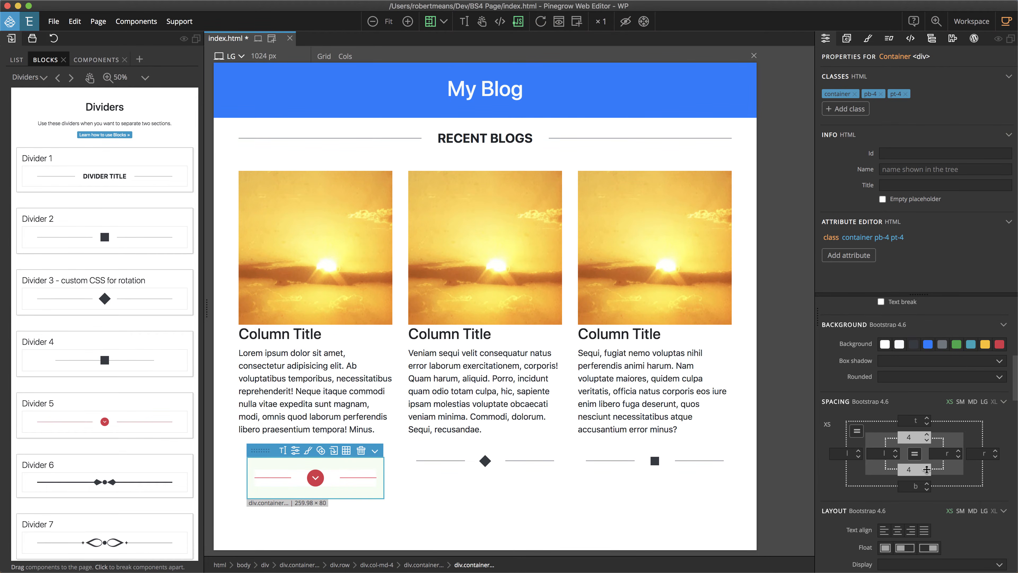
{"action": "mouse_move", "coordinate": [926, 469]}
{"action": "left_mouse_down"}
{"action": "mouse_move", "coordinate": [926, 449]}
{"action": "mouse_move", "coordinate": [925, 471]}
{"action": "left_mouse_up"}
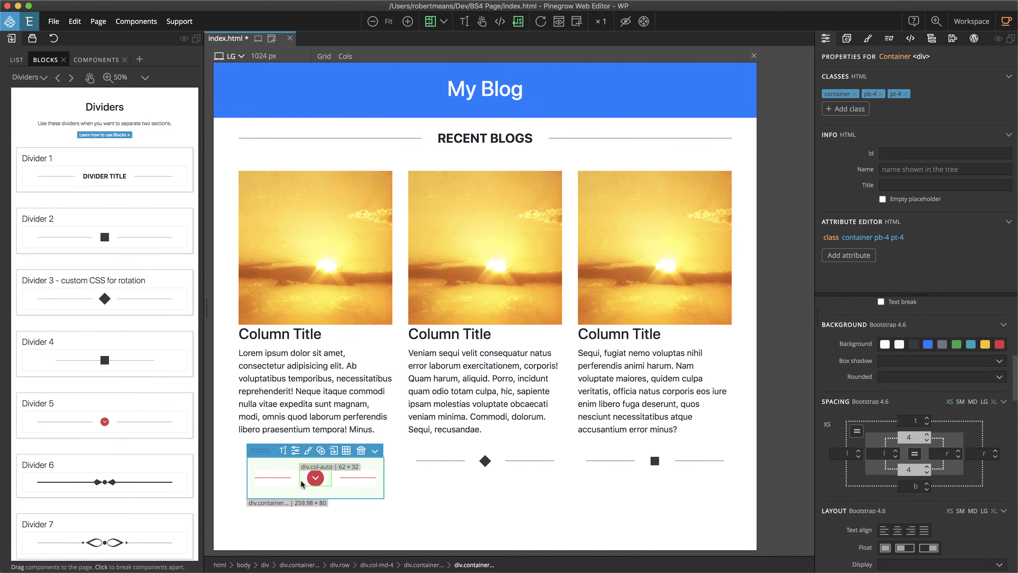
- Set the padding of the bg-danger span around the first column's divider icon to 0 on all sides
{"action": "left_click", "coordinate": [310, 483]}
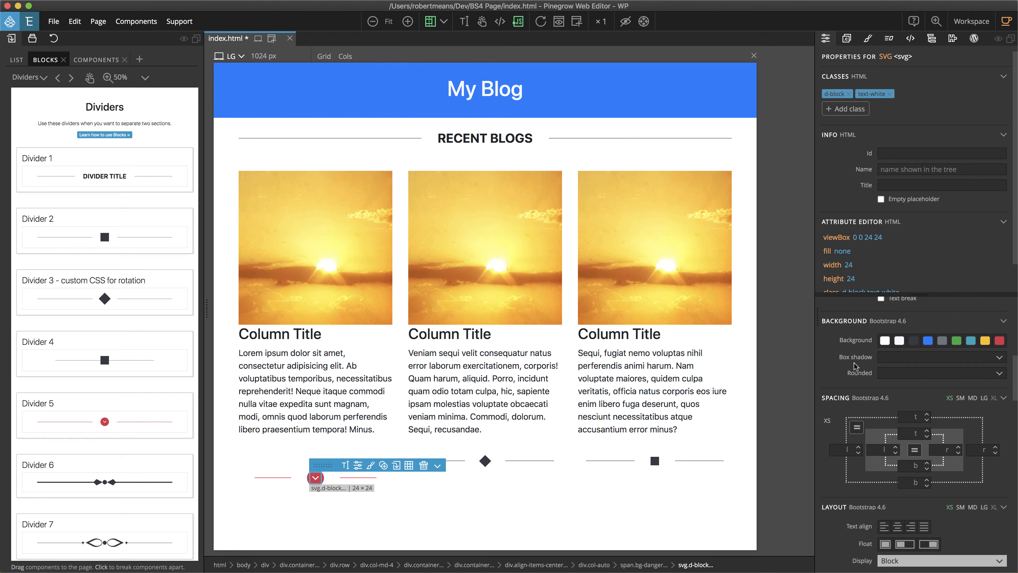
{"action": "left_click", "coordinate": [929, 40]}
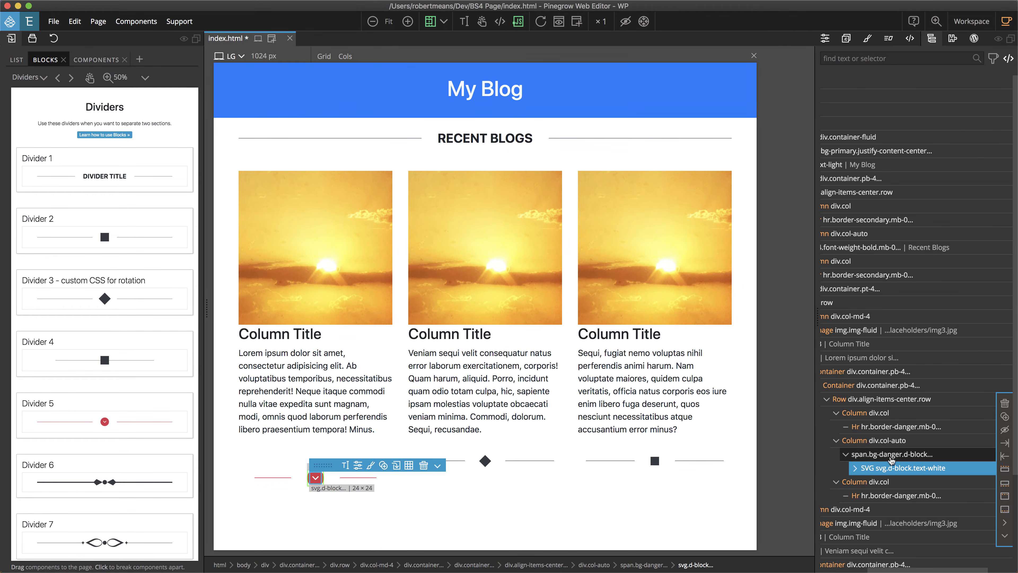
{"action": "left_click", "coordinate": [891, 457]}
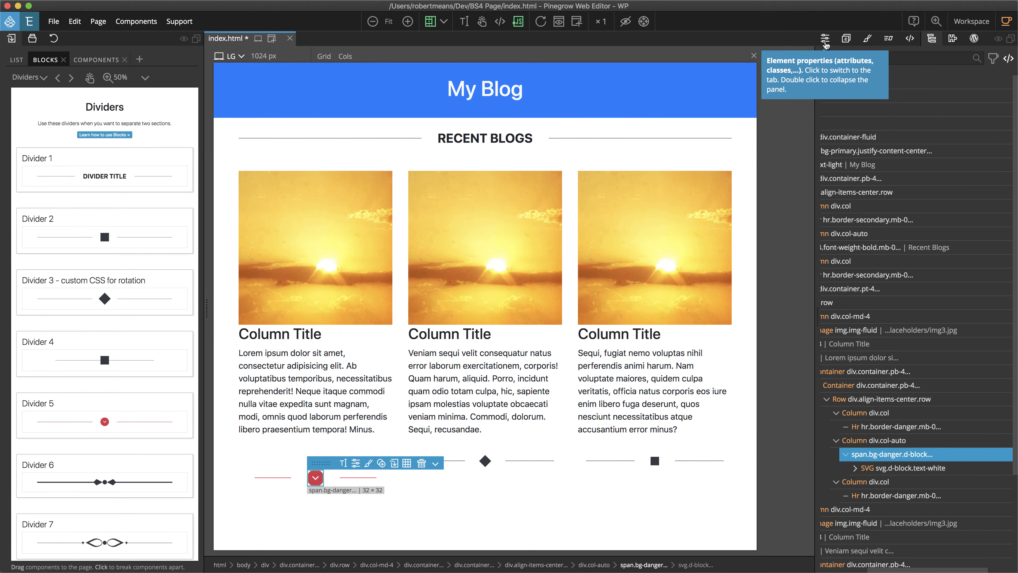
{"action": "left_click", "coordinate": [825, 40]}
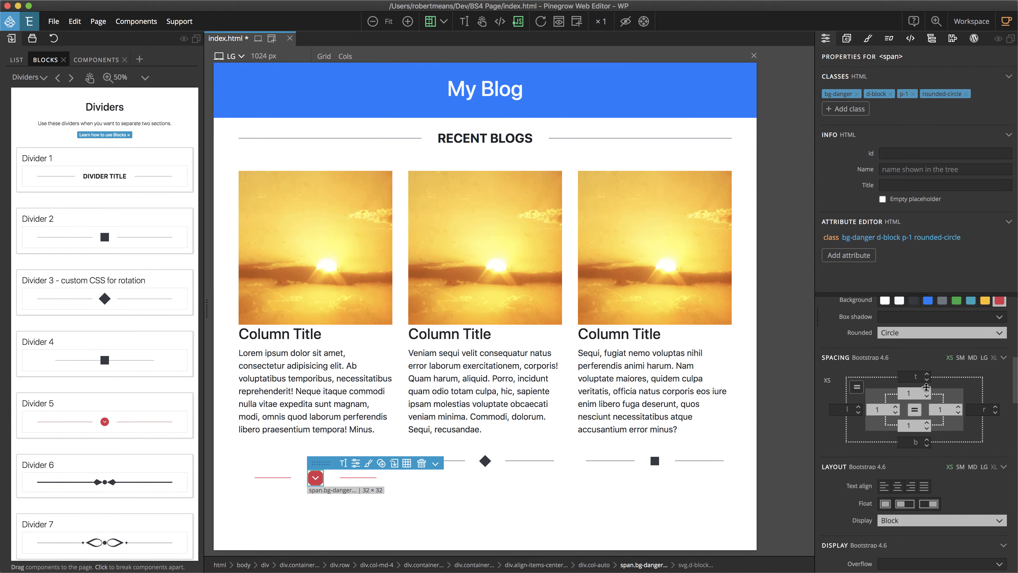
{"action": "left_click", "coordinate": [926, 387]}
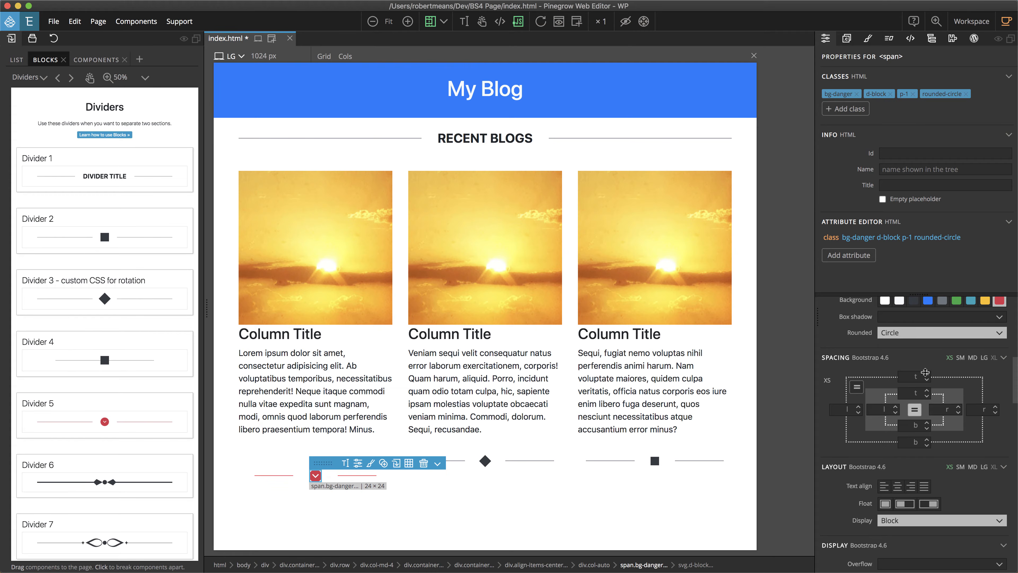
{"action": "left_click", "coordinate": [925, 388]}
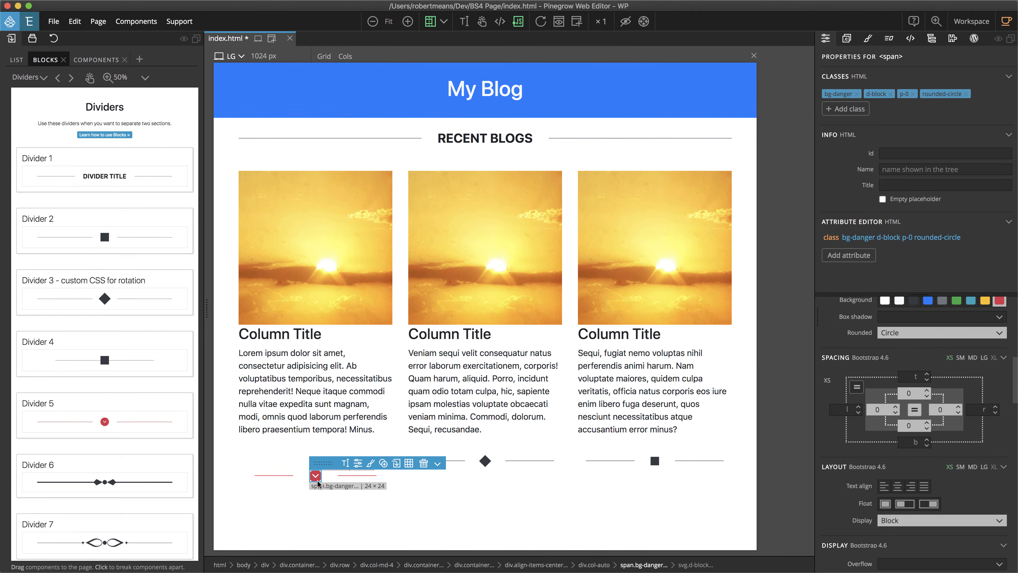
- Remove the pb-4 and pt-4 padding classes from the outer container of the first column's divider
{"action": "left_click", "coordinate": [296, 464]}
{"action": "left_click", "coordinate": [931, 38]}
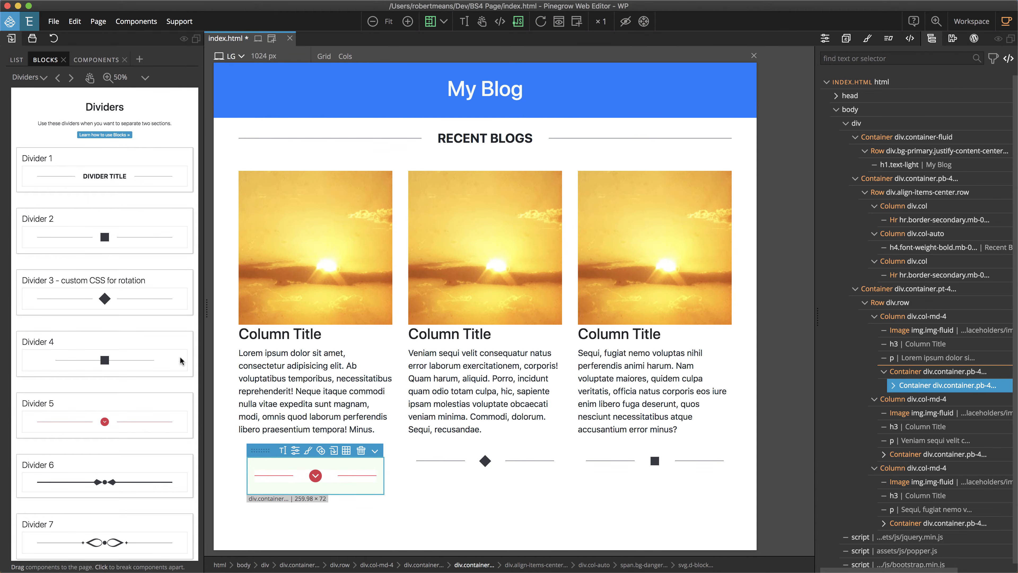
{"action": "left_click", "coordinate": [315, 477]}
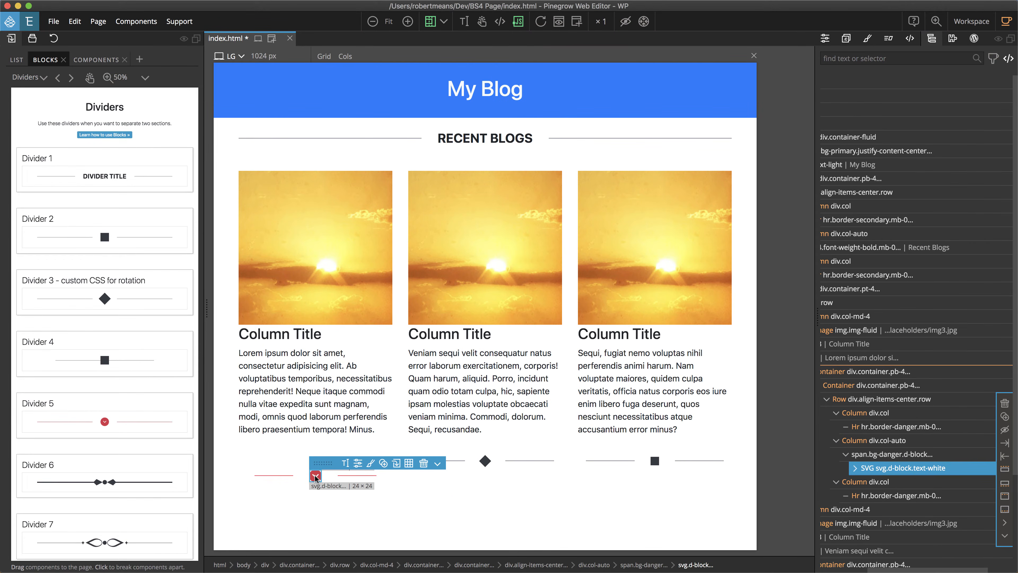
{"action": "left_click", "coordinate": [260, 467]}
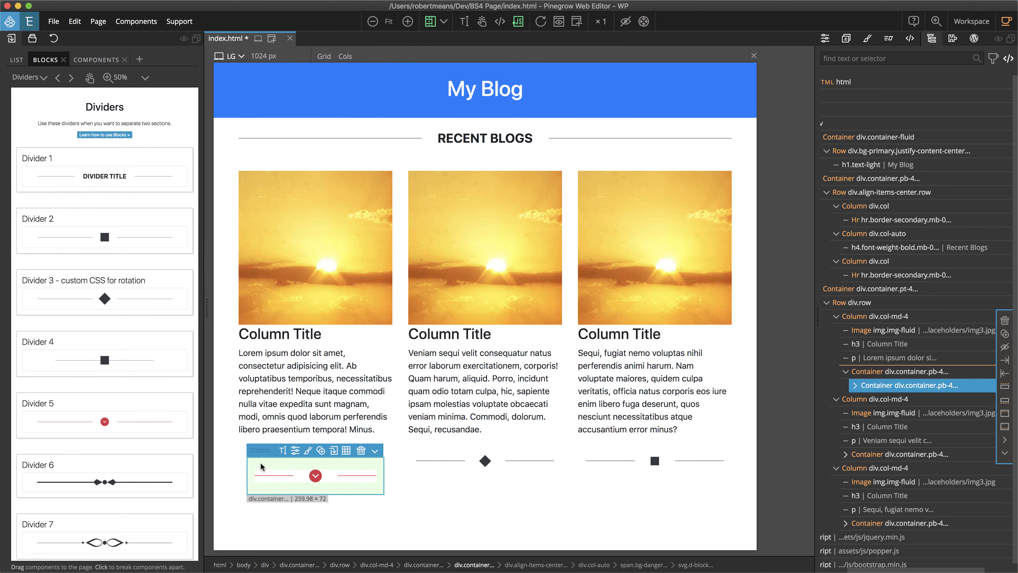
{"action": "left_click", "coordinate": [891, 373]}
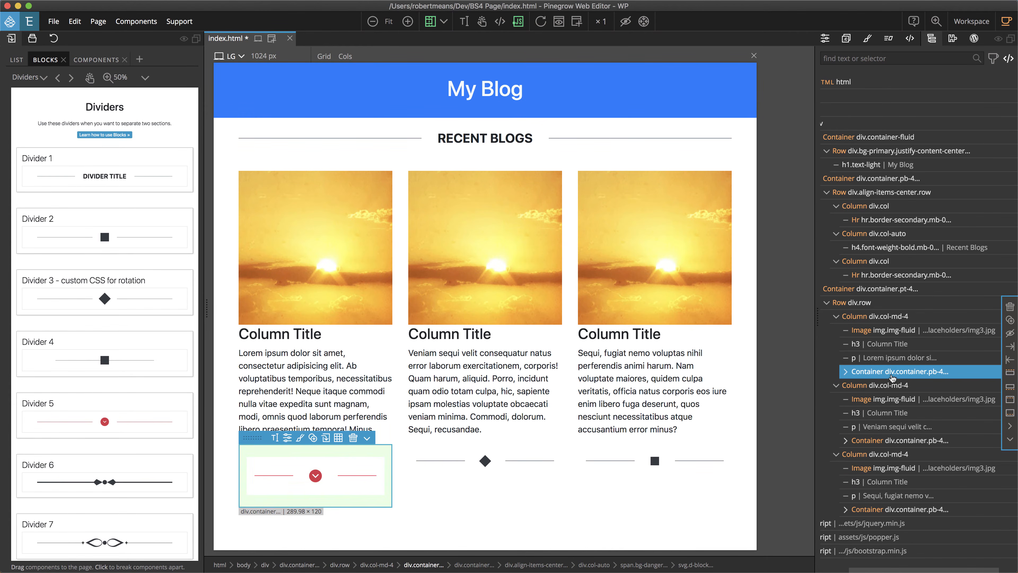
{"action": "left_click", "coordinate": [825, 39]}
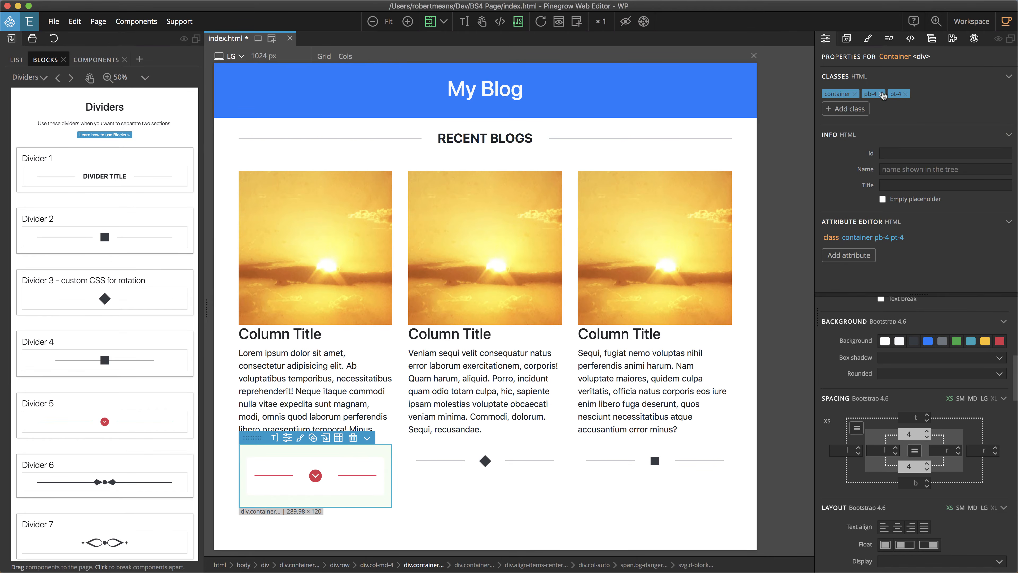
{"action": "left_click", "coordinate": [881, 94]}
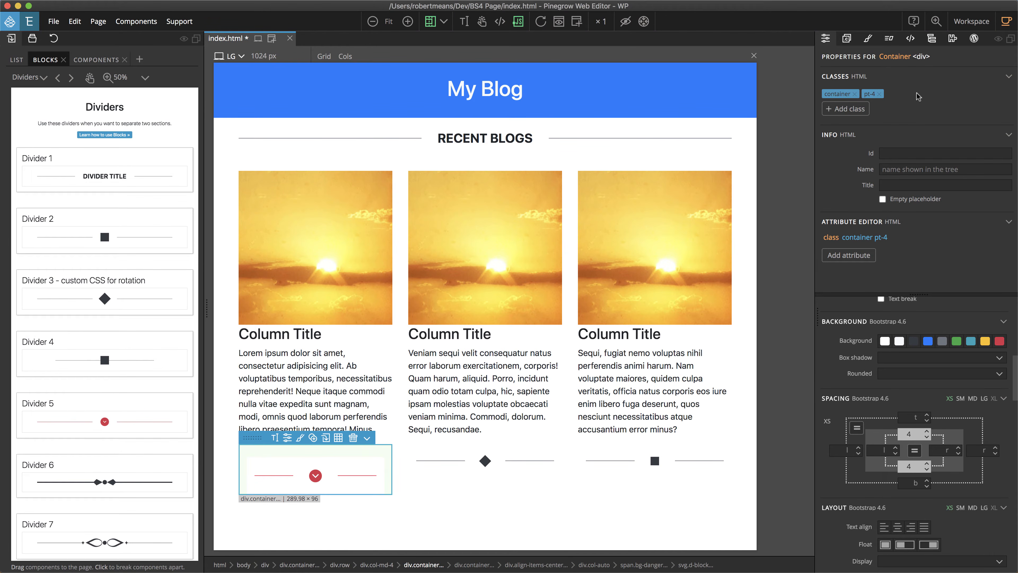
{"action": "left_click", "coordinate": [879, 94]}
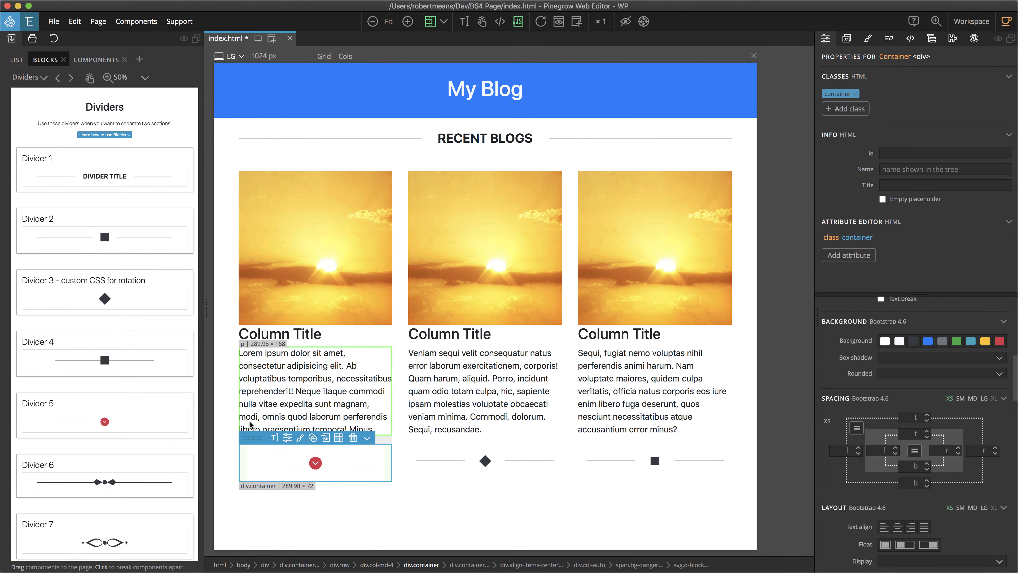
- Replace the icon in the first column's divider with the ancient gate line icon from the Remix Icons blocks
{"action": "left_click", "coordinate": [315, 463]}
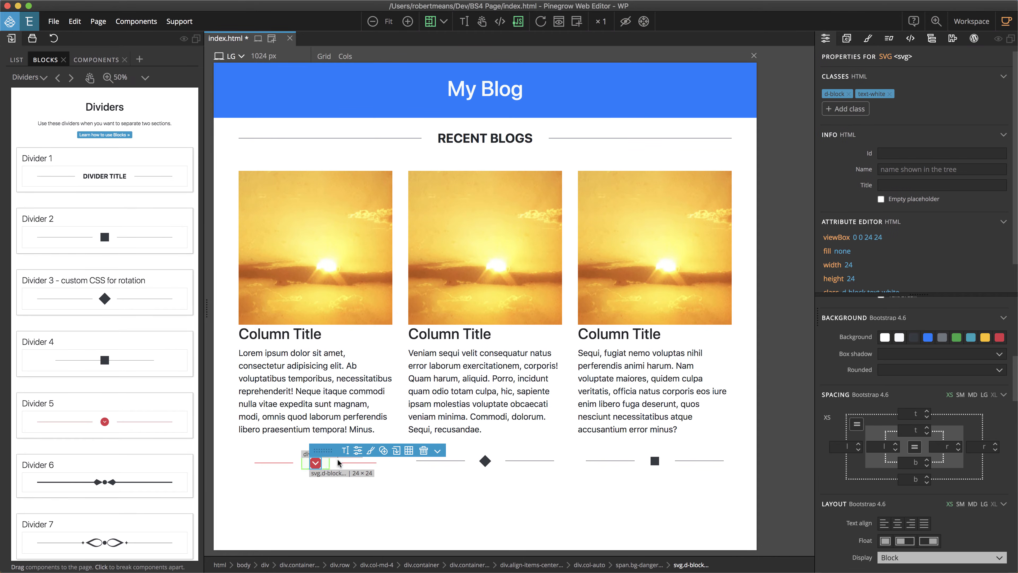
{"action": "left_click", "coordinate": [933, 40]}
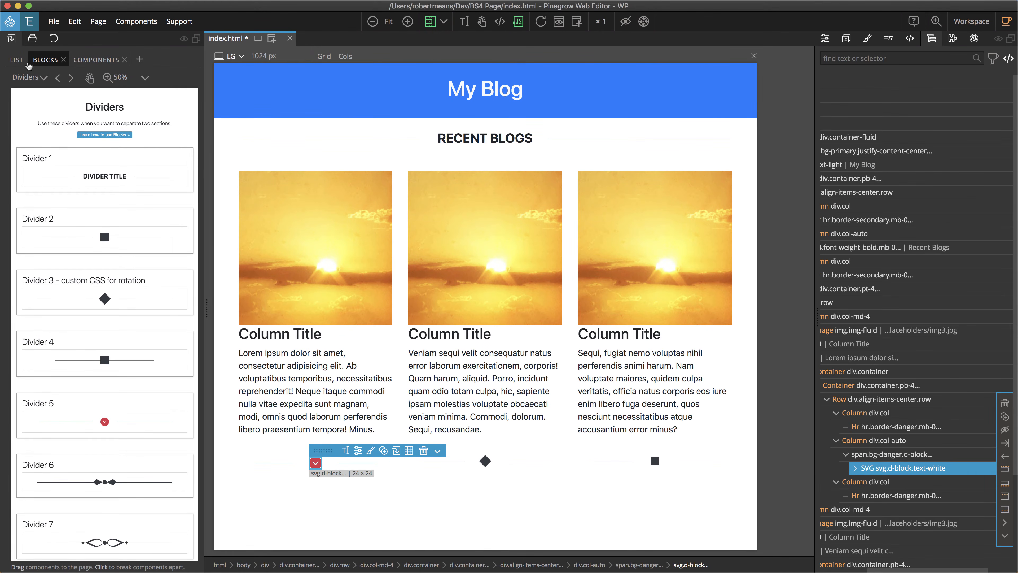
{"action": "left_click", "coordinate": [39, 79]}
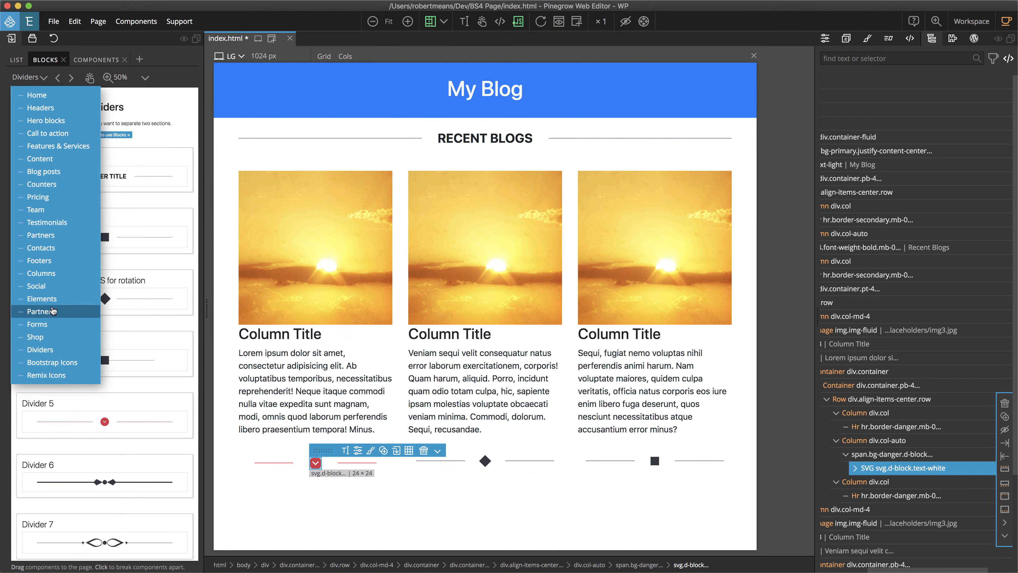
{"action": "left_click", "coordinate": [58, 375]}
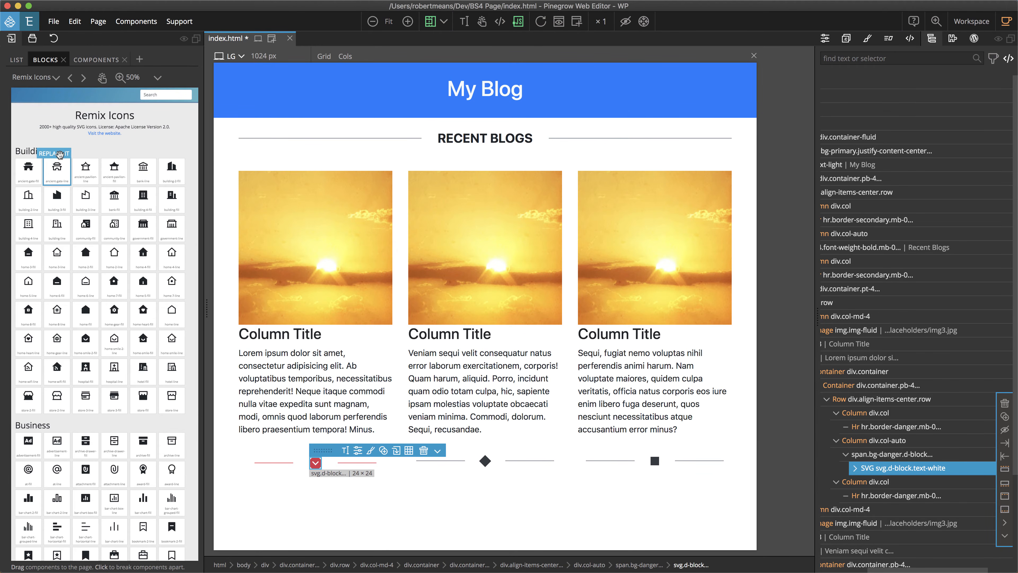
{"action": "left_click_drag", "start_coordinate": [60, 154], "coordinate": [321, 468]}
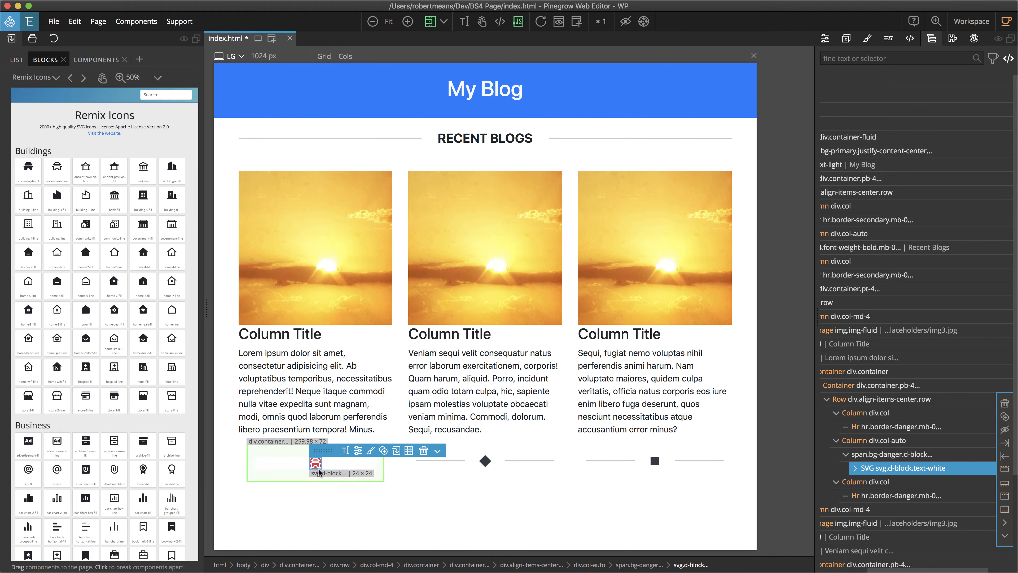
- Set the padding of the bg-danger span around the first column's divider icon to 1 on all sides
{"action": "left_click", "coordinate": [897, 453]}
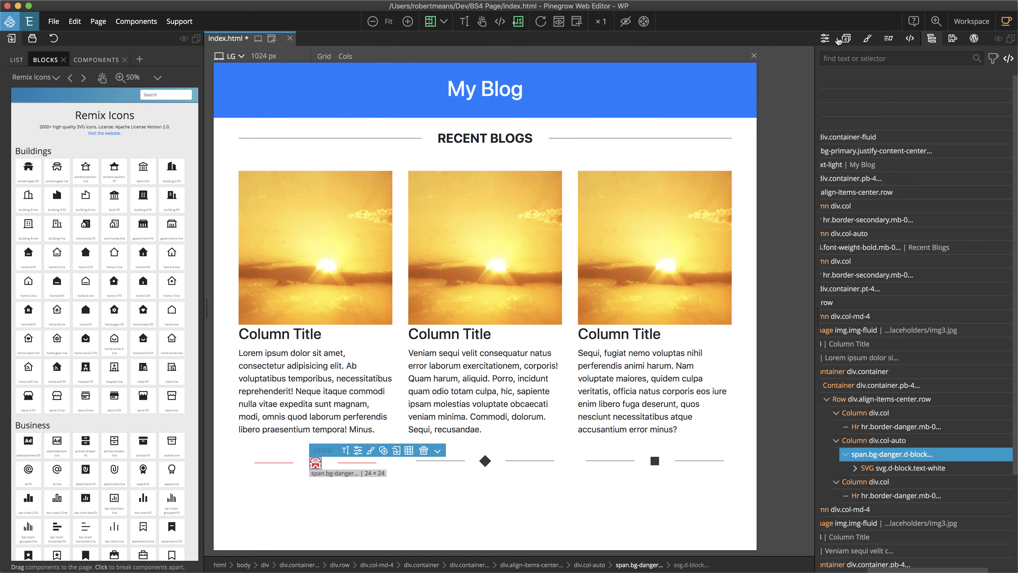
{"action": "left_click", "coordinate": [825, 39]}
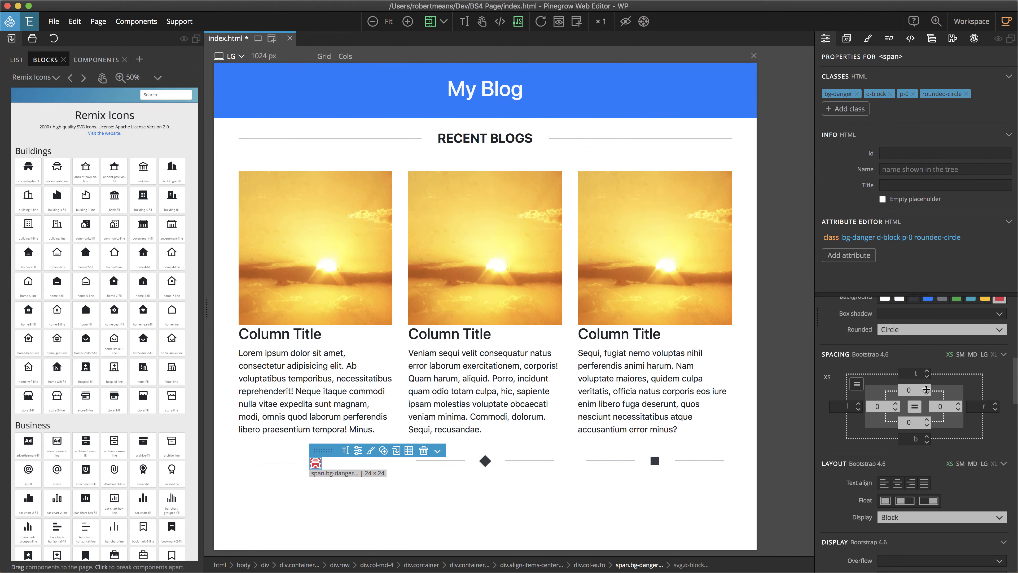
{"action": "left_click", "coordinate": [926, 387]}
{"action": "left_click", "coordinate": [926, 385]}
{"action": "left_click", "coordinate": [926, 394]}
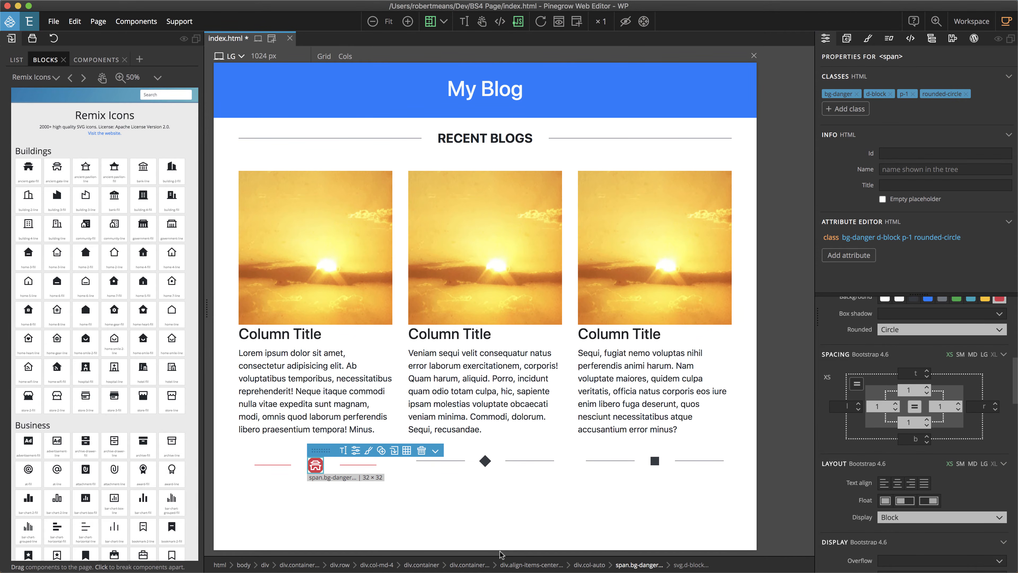
{"action": "key", "text": "Escape"}
- Examine the classes of the first horizontal rule in the first column's divider
{"action": "left_click", "coordinate": [317, 466]}
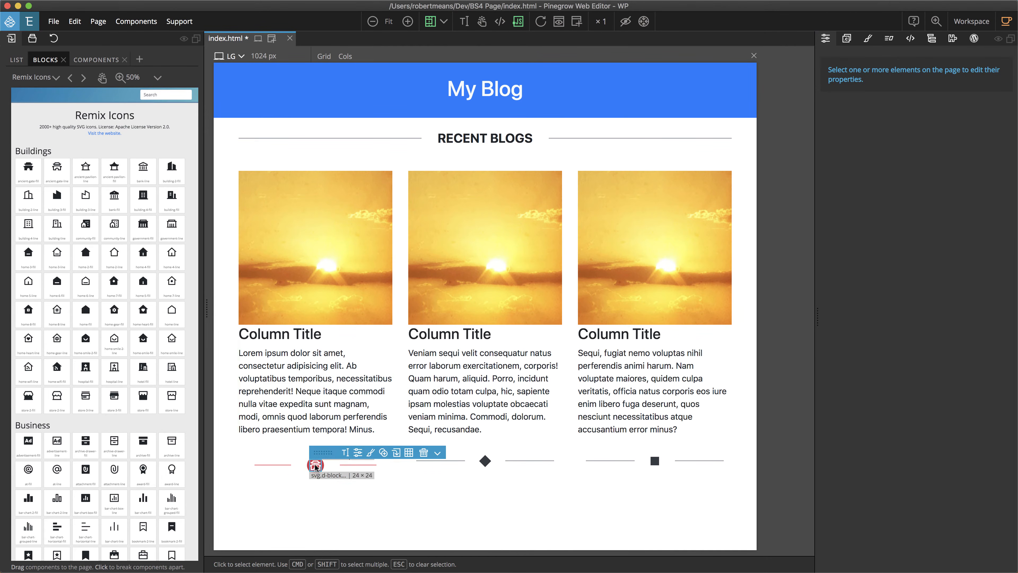
{"action": "left_click", "coordinate": [337, 467]}
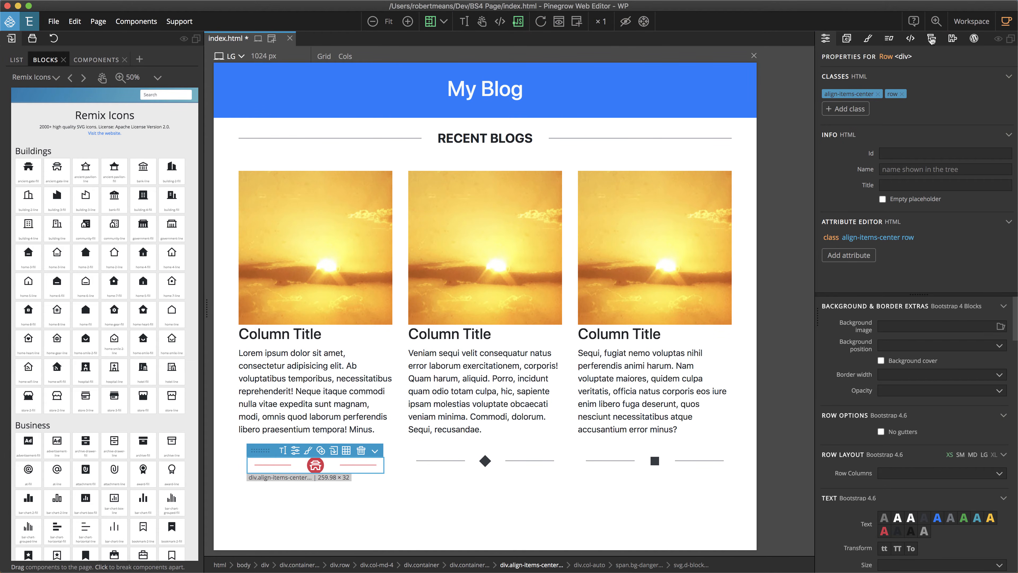
{"action": "left_click", "coordinate": [931, 39]}
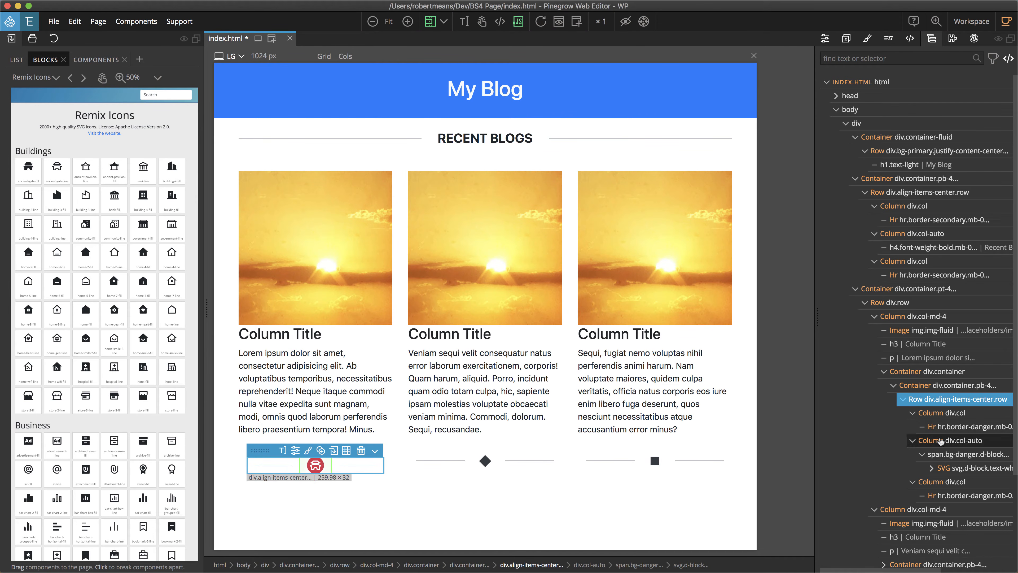
{"action": "left_click", "coordinate": [943, 427]}
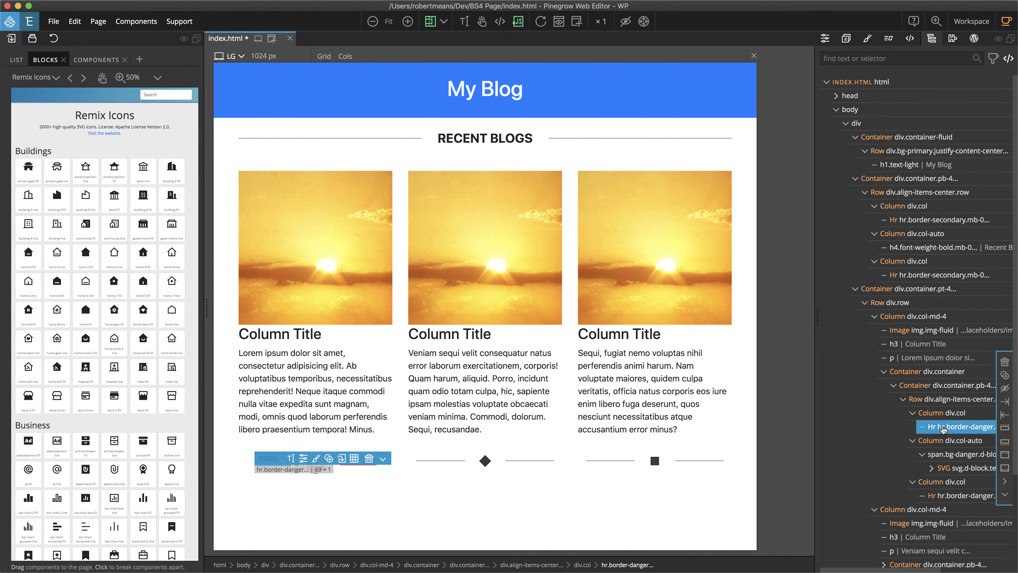
{"action": "left_click", "coordinate": [825, 38]}
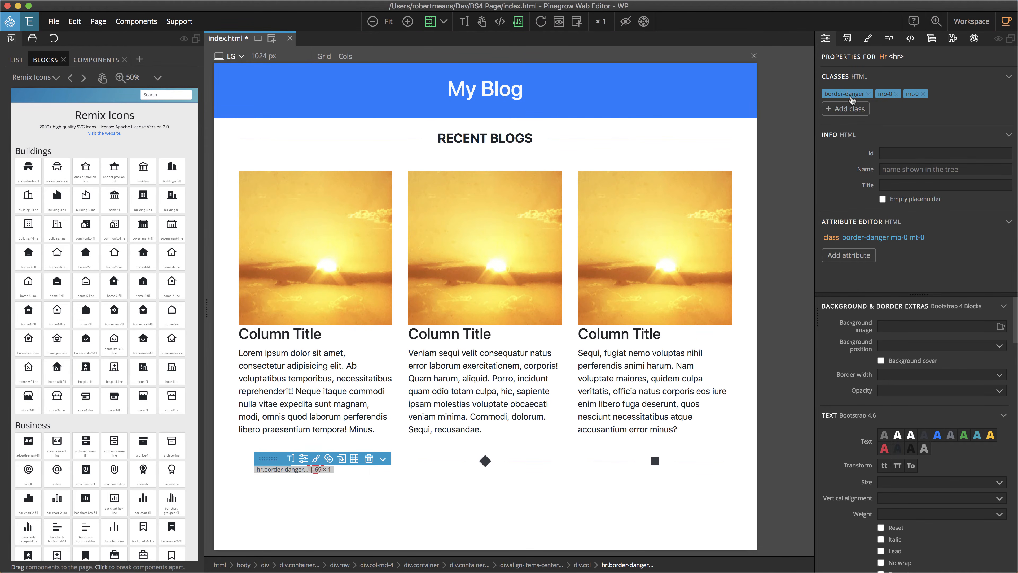
- Change the background of the round span behind the first column's divider icon to primary blue
{"action": "left_click", "coordinate": [316, 469]}
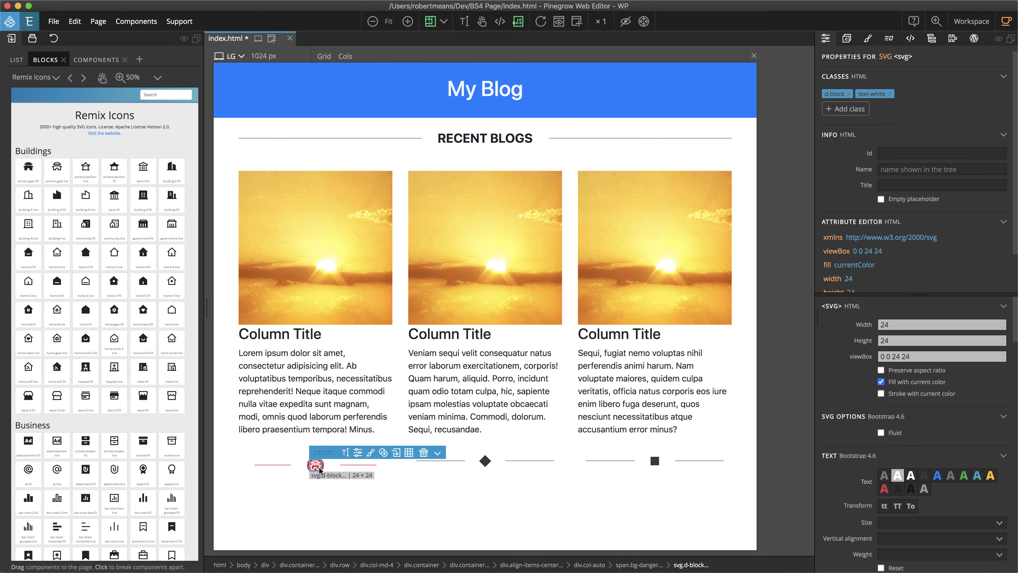
{"action": "left_click", "coordinate": [322, 471]}
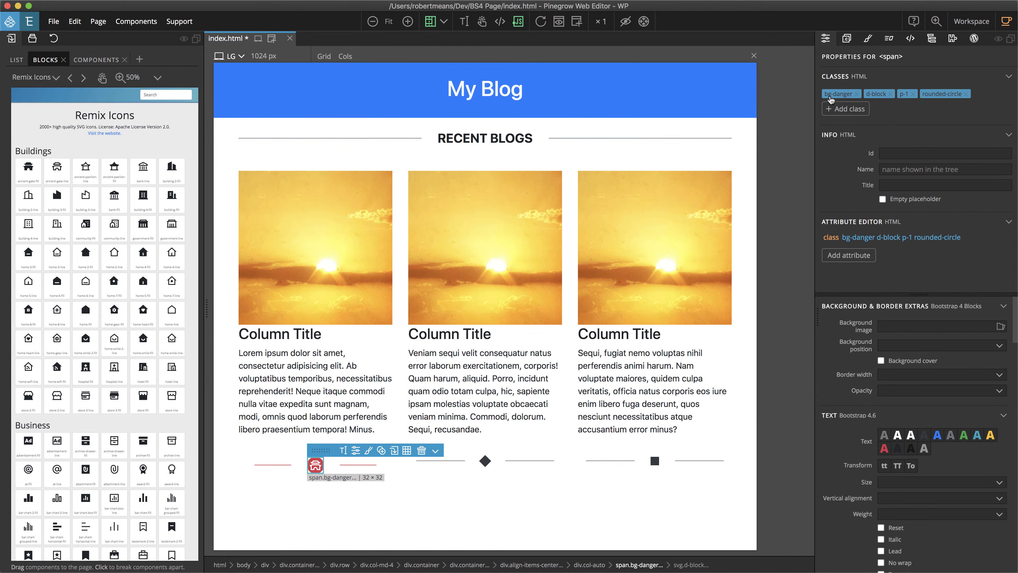
{"action": "scroll", "coordinate": [912, 401], "scroll_direction": "down", "scroll_amount": 6}
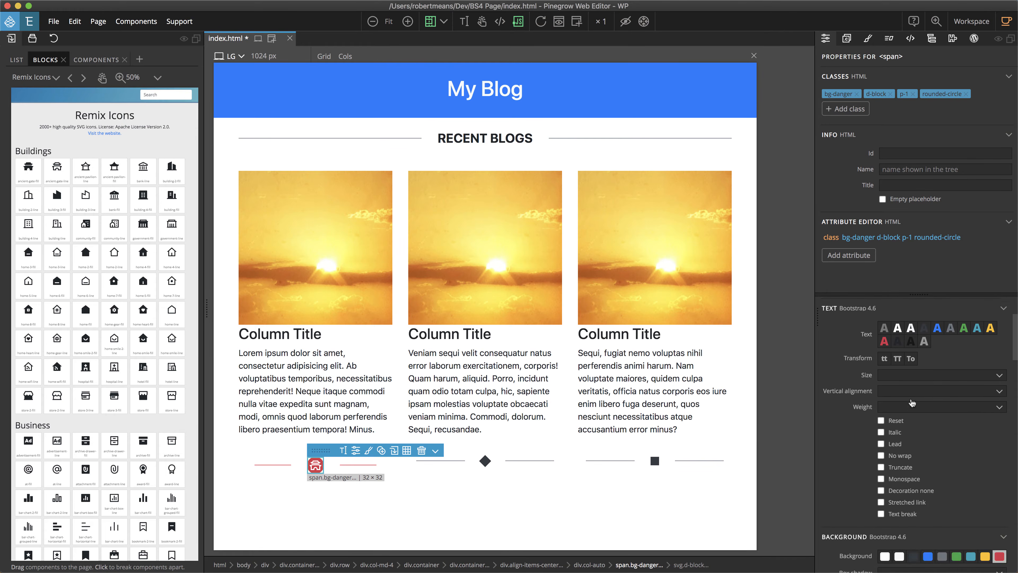
{"action": "left_click", "coordinate": [927, 426]}
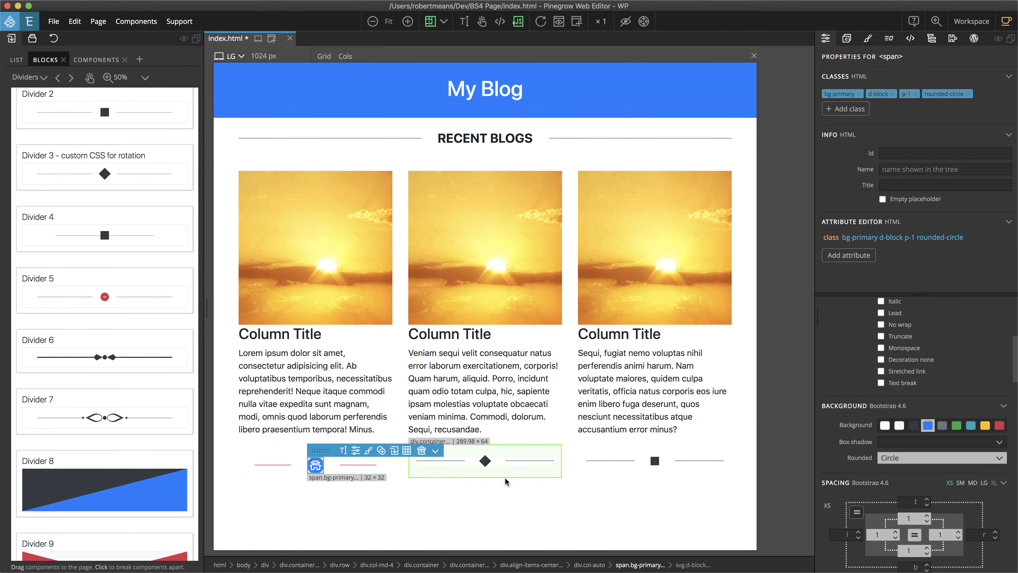
- Replace the second column's divider container with the Divider 6 block
{"action": "left_click", "coordinate": [462, 468]}
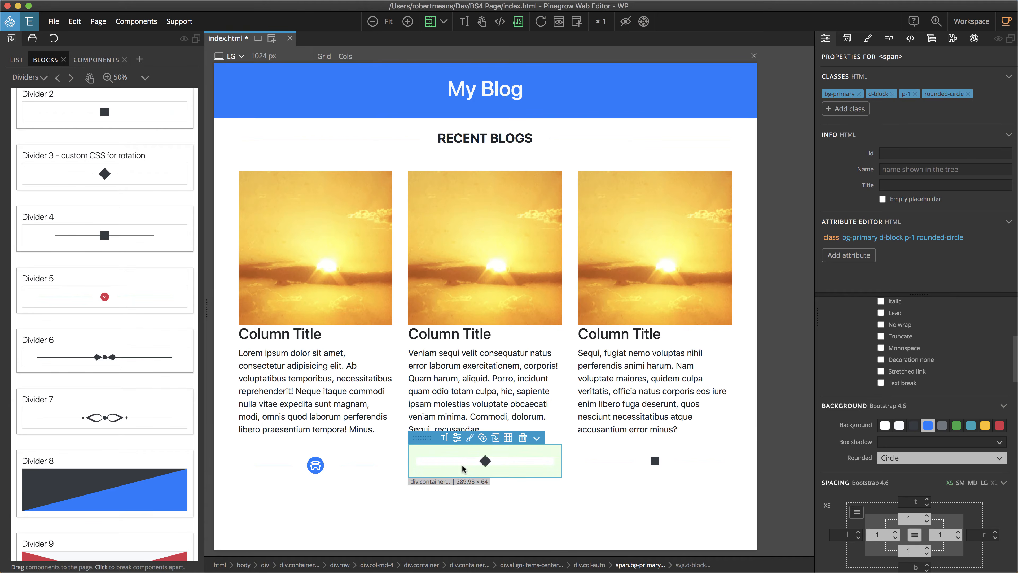
{"action": "mouse_move", "coordinate": [119, 356]}
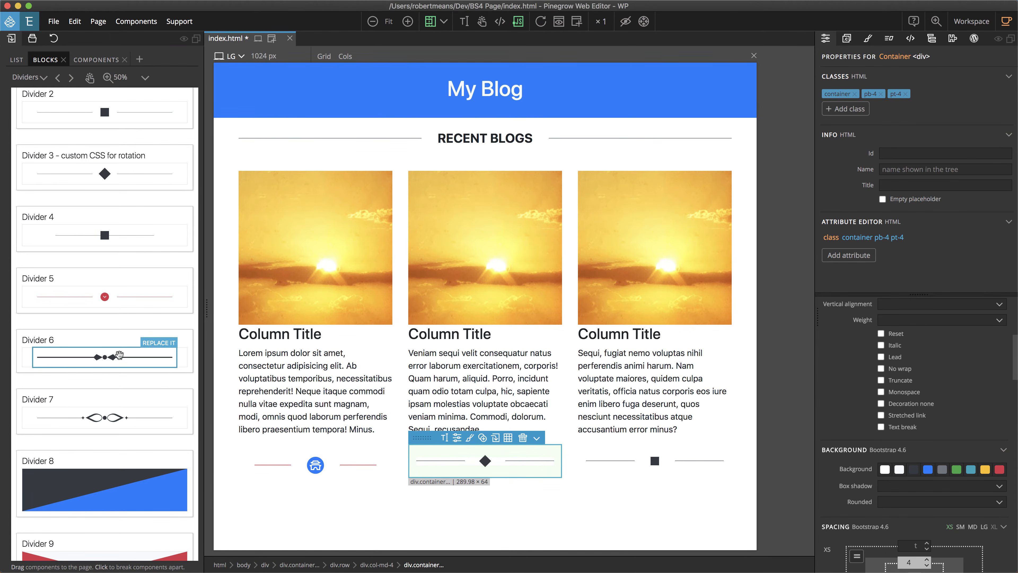
{"action": "left_click", "coordinate": [155, 343]}
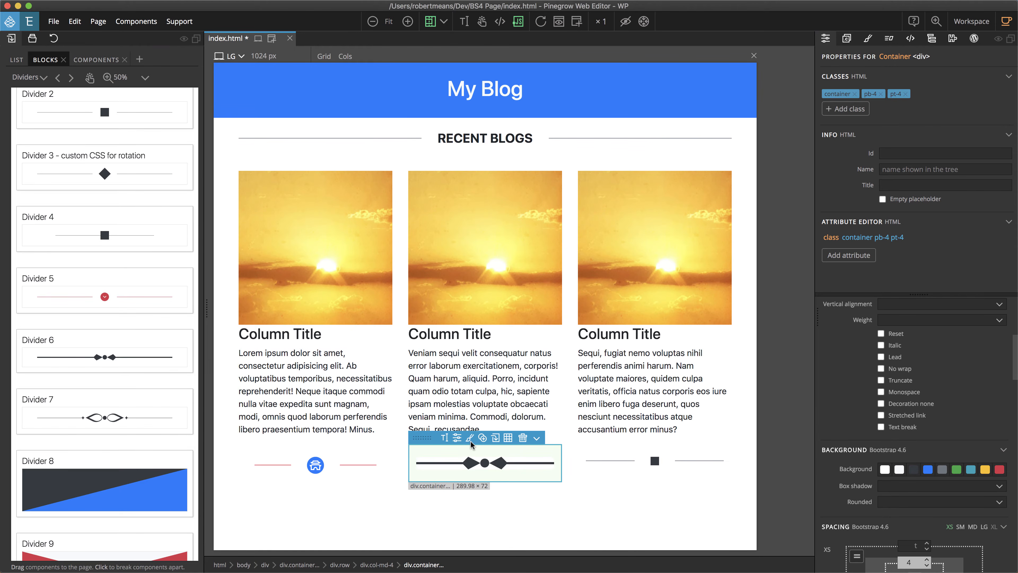
- Set the width of the ornament SVG in the second column's divider to 60
{"action": "left_click", "coordinate": [473, 463]}
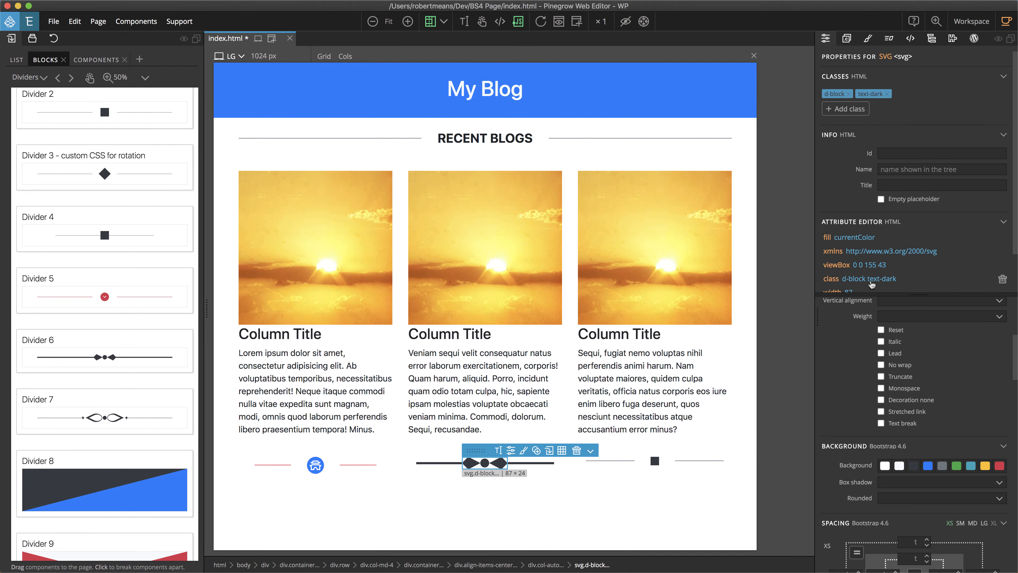
{"action": "scroll", "coordinate": [896, 342], "scroll_direction": "up", "scroll_amount": 6}
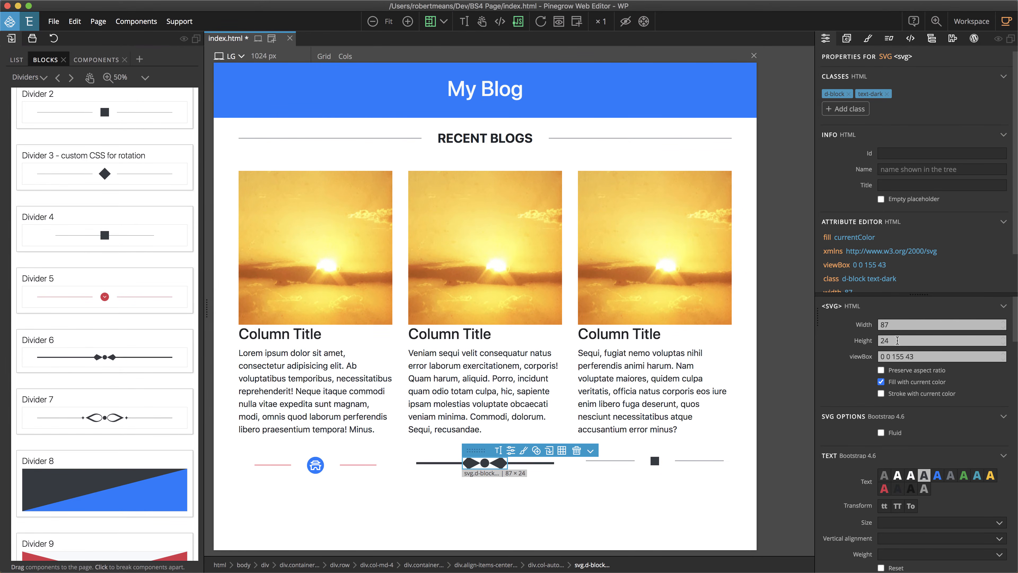
{"action": "left_click_drag", "start_coordinate": [894, 324], "coordinate": [865, 323]}
{"action": "type", "text": "60"}
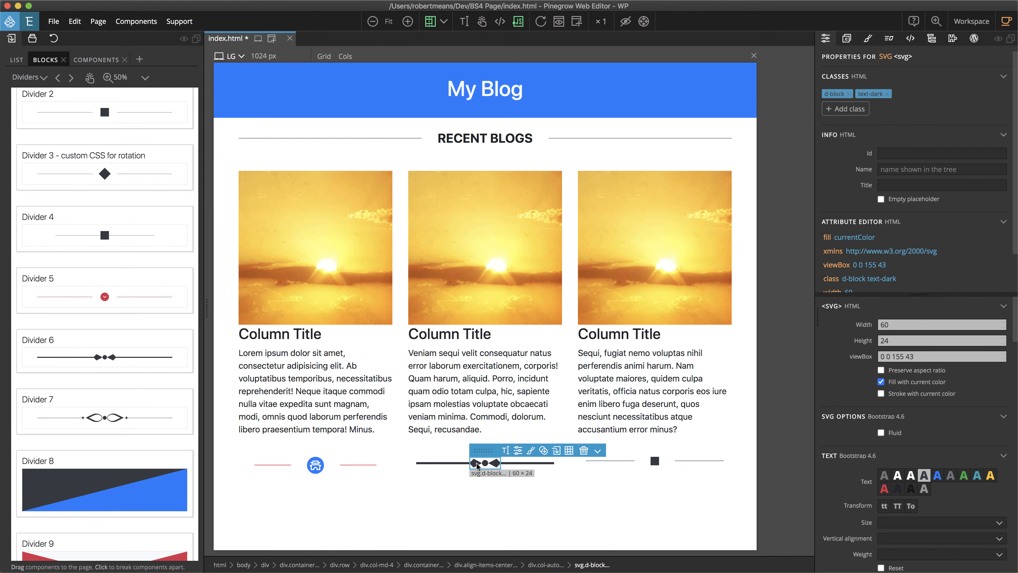
- Apply the text-danger color to both outer diamond paths of the second column's divider ornament
{"action": "left_click", "coordinate": [931, 39]}
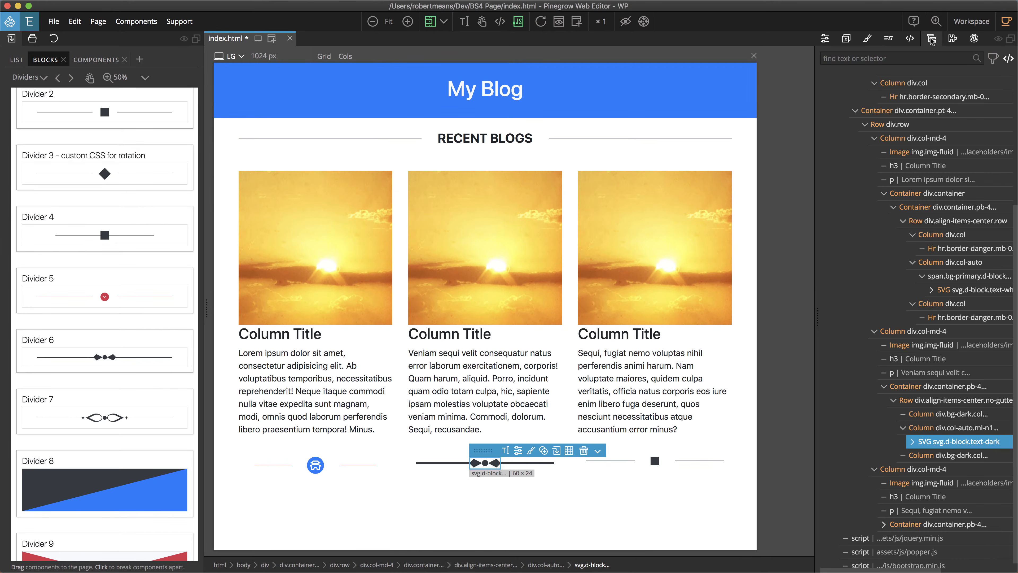
{"action": "left_click", "coordinate": [912, 441]}
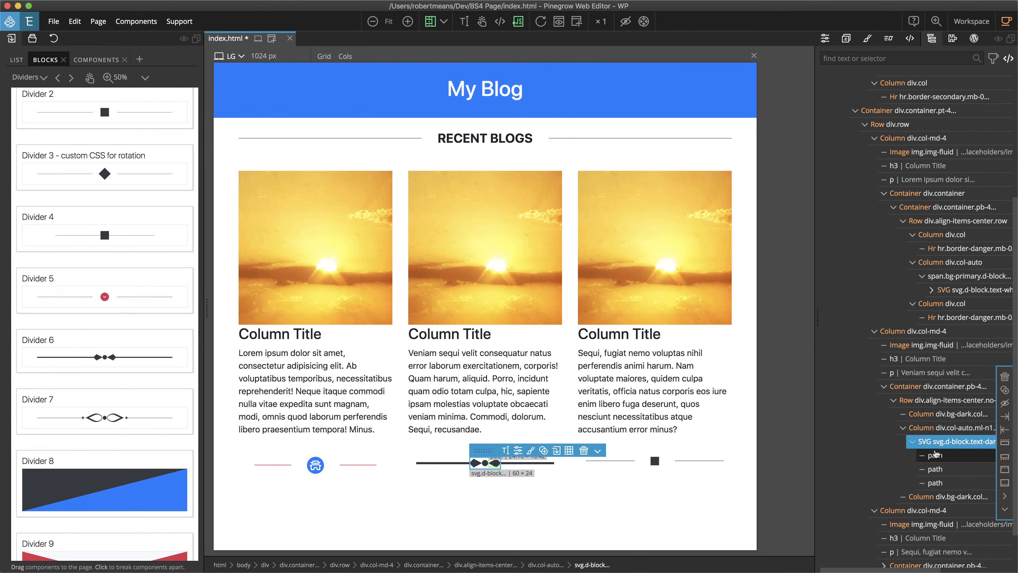
{"action": "left_click", "coordinate": [935, 455]}
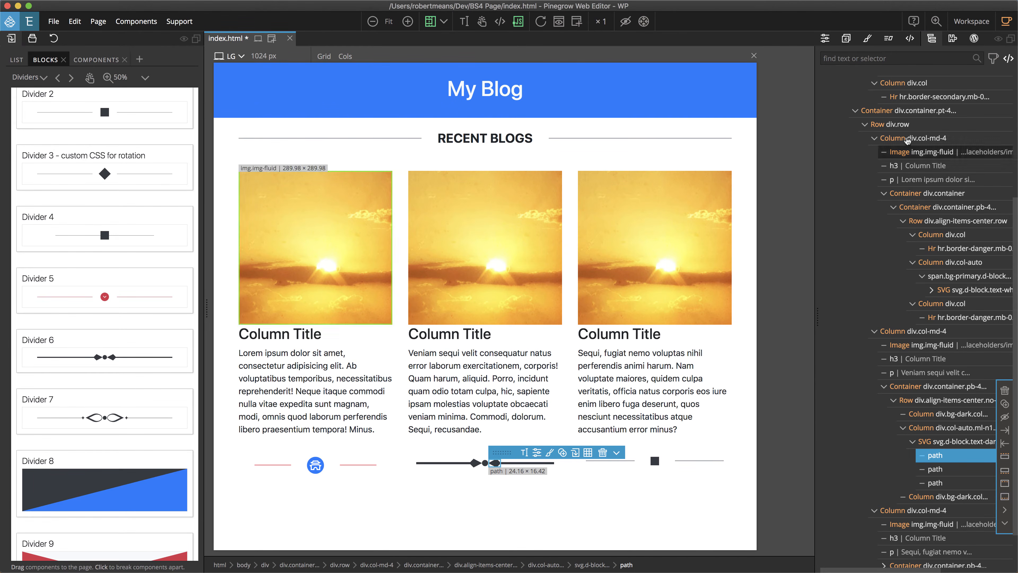
{"action": "left_click", "coordinate": [825, 39]}
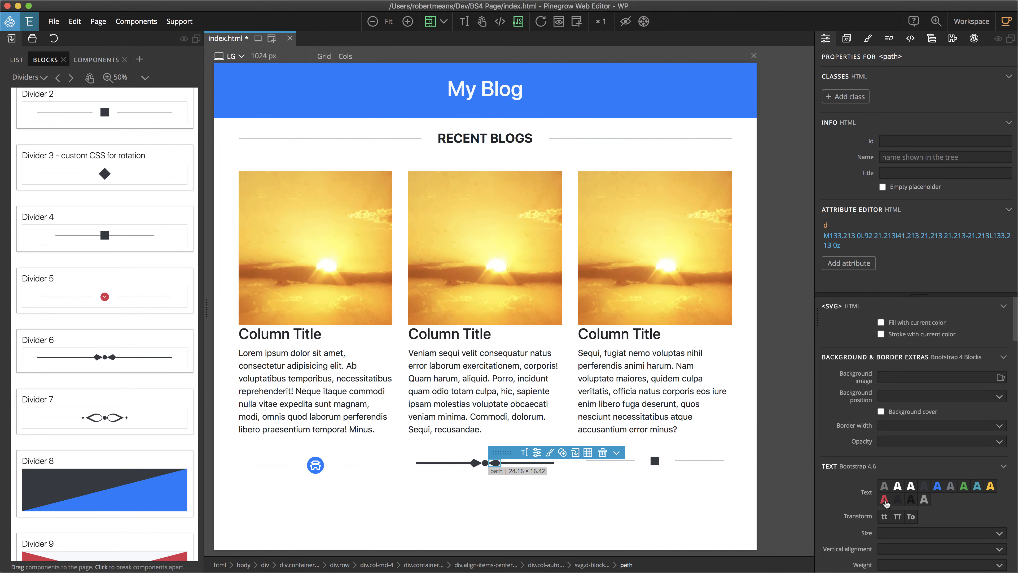
{"action": "left_click", "coordinate": [885, 500]}
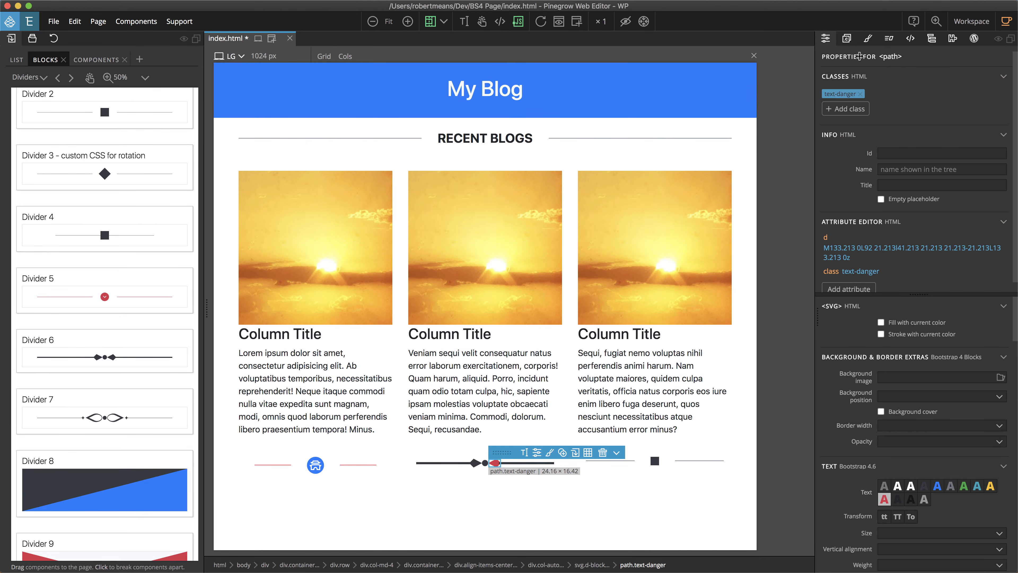
{"action": "left_click", "coordinate": [476, 462]}
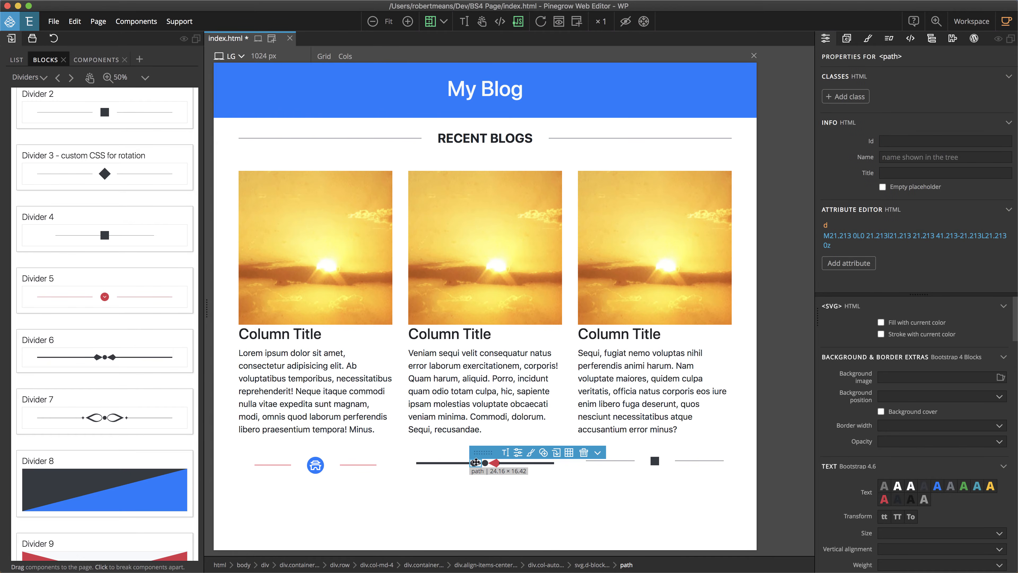
{"action": "left_click", "coordinate": [884, 502]}
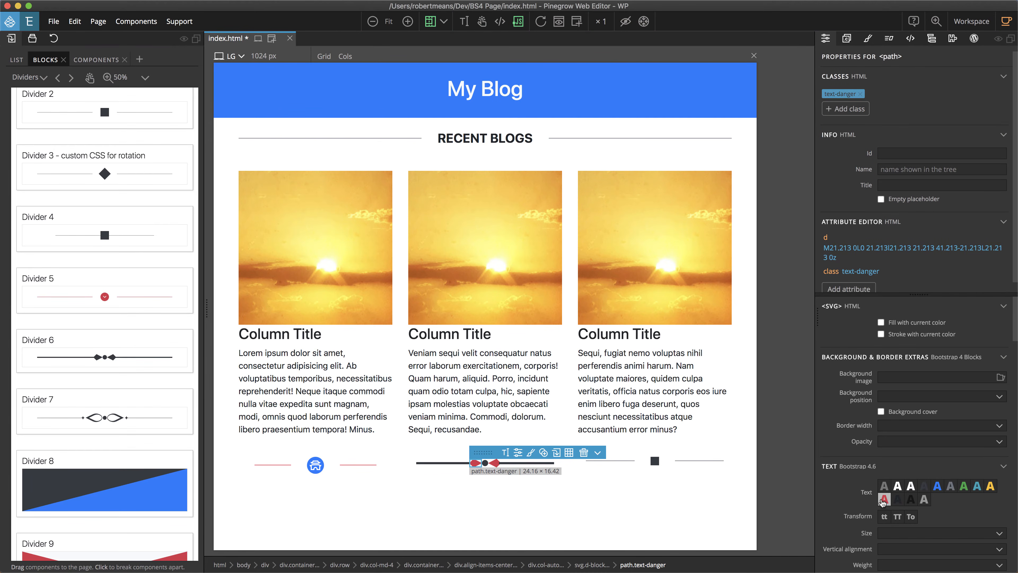
- Apply the primary blue text color to the central circle path of the second column's divider ornament
{"action": "left_click", "coordinate": [485, 463]}
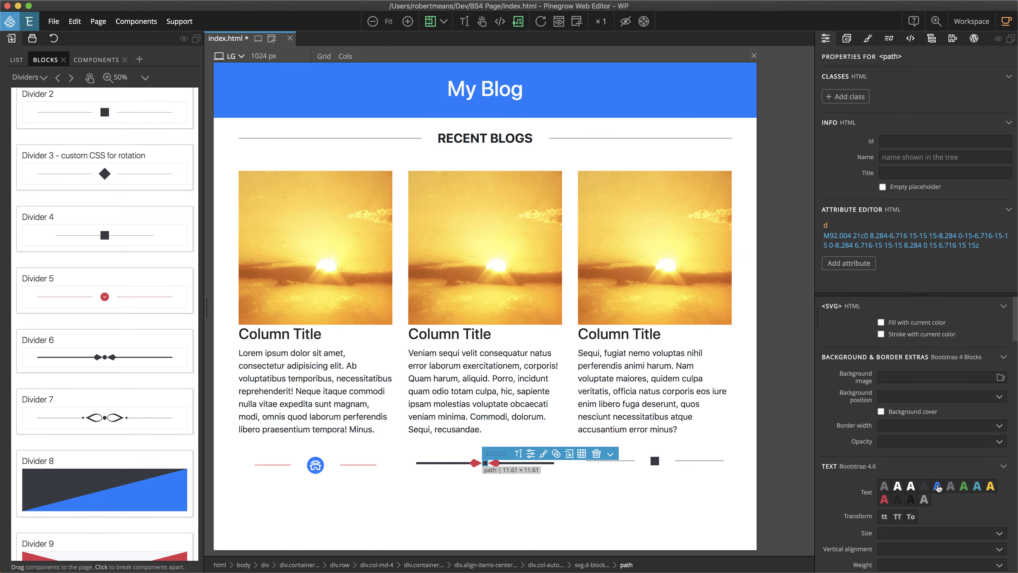
{"action": "left_click", "coordinate": [937, 486]}
{"action": "left_click", "coordinate": [528, 406]}
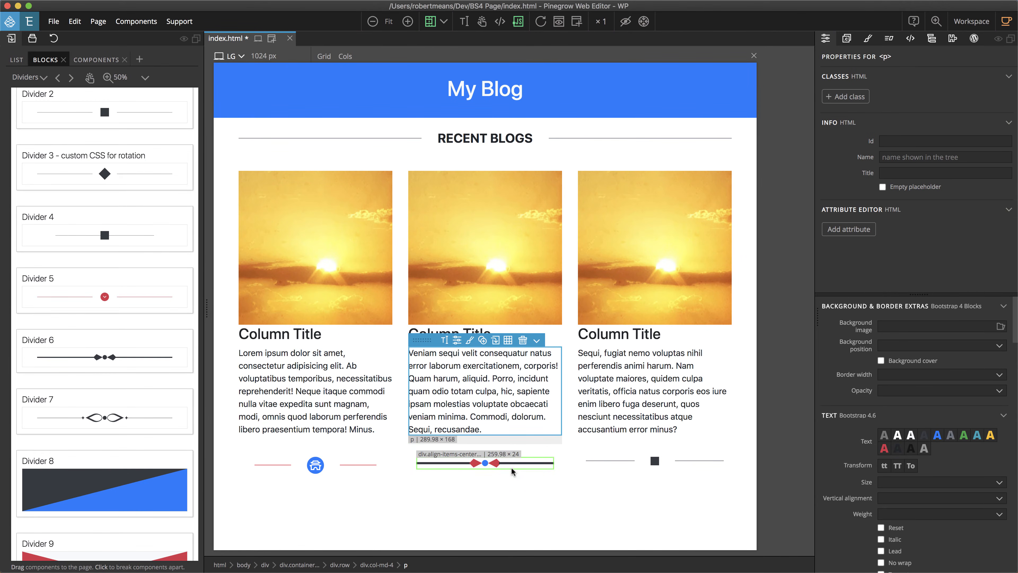
- Replace the third column's divider container with the Divider 7 block
{"action": "left_click", "coordinate": [610, 457]}
{"action": "mouse_move", "coordinate": [72, 421]}
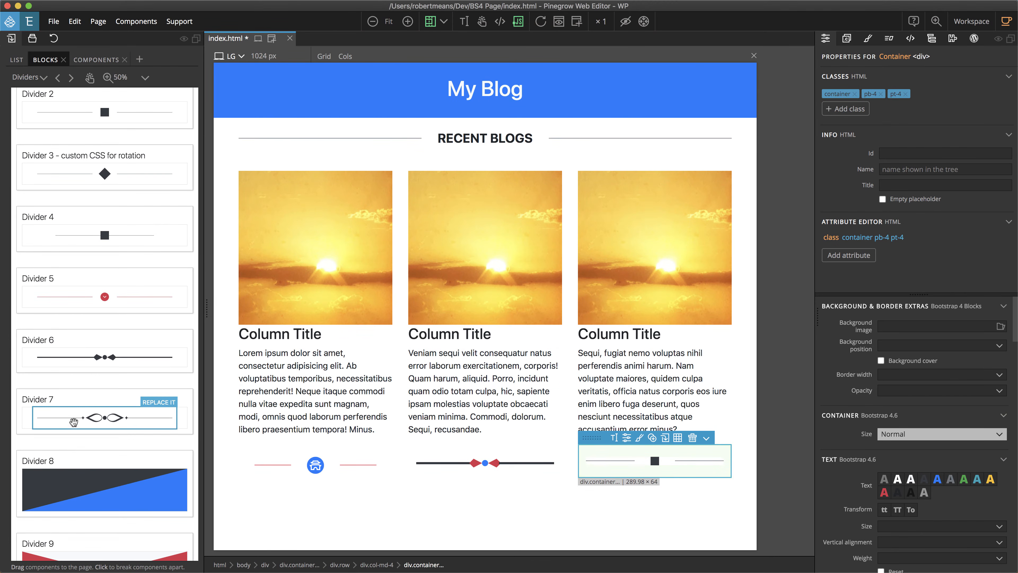
{"action": "left_click", "coordinate": [165, 403]}
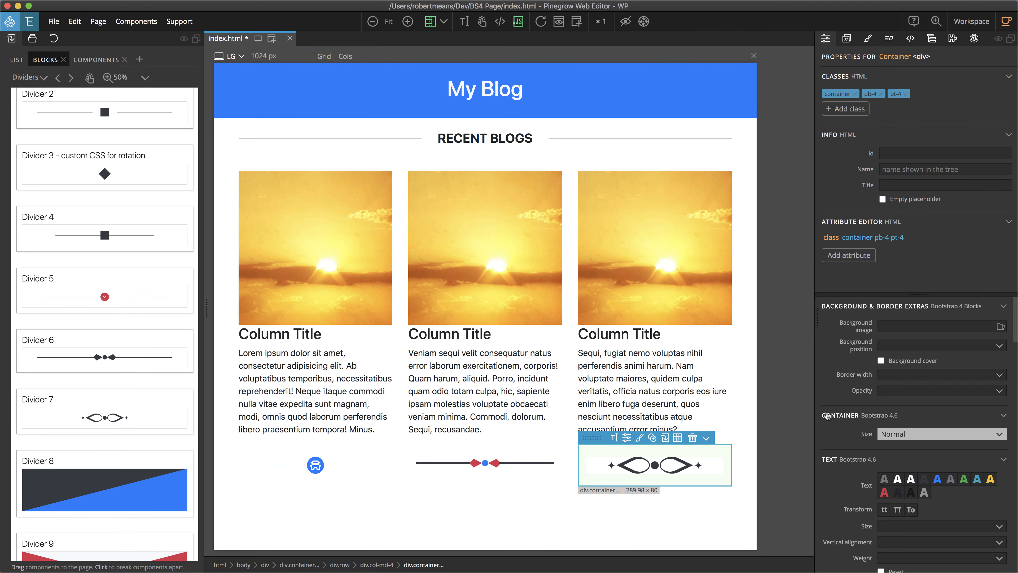
- Apply the red text-danger color to the small star-shaped paths at both ends of the third column's divider ornament
{"action": "left_click", "coordinate": [637, 461]}
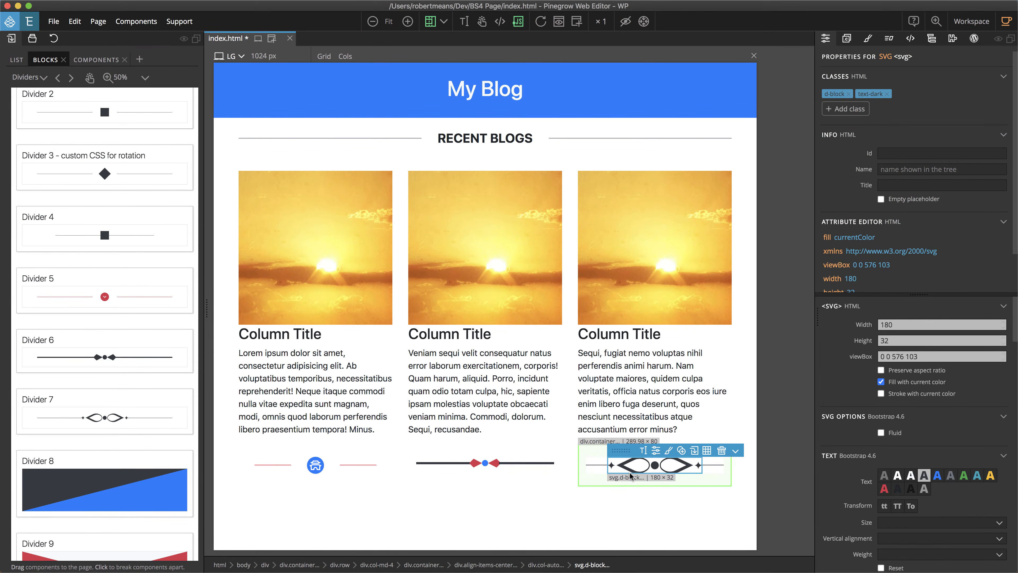
{"action": "left_click", "coordinate": [635, 474]}
{"action": "left_click", "coordinate": [636, 471]}
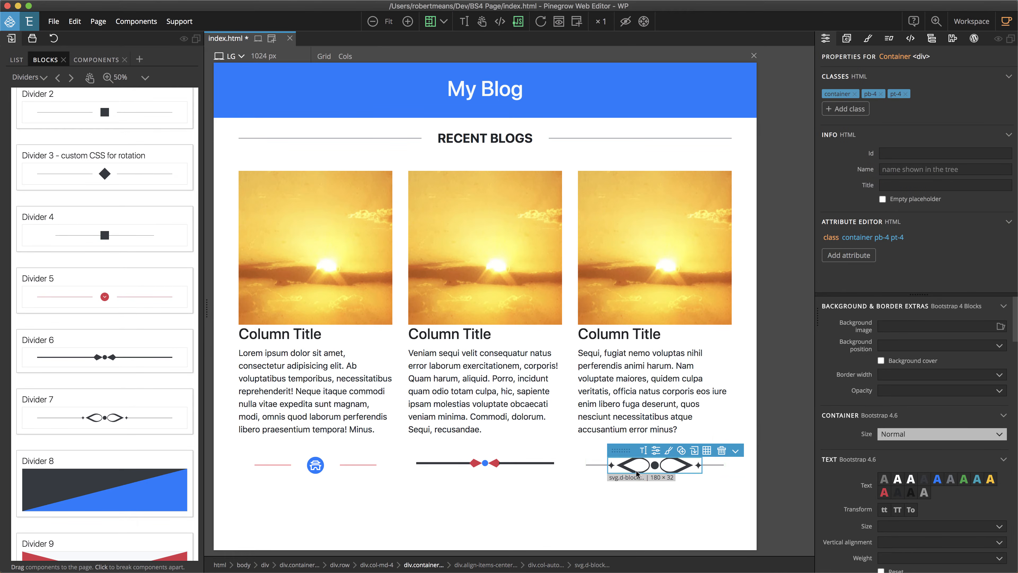
{"action": "left_click", "coordinate": [931, 39]}
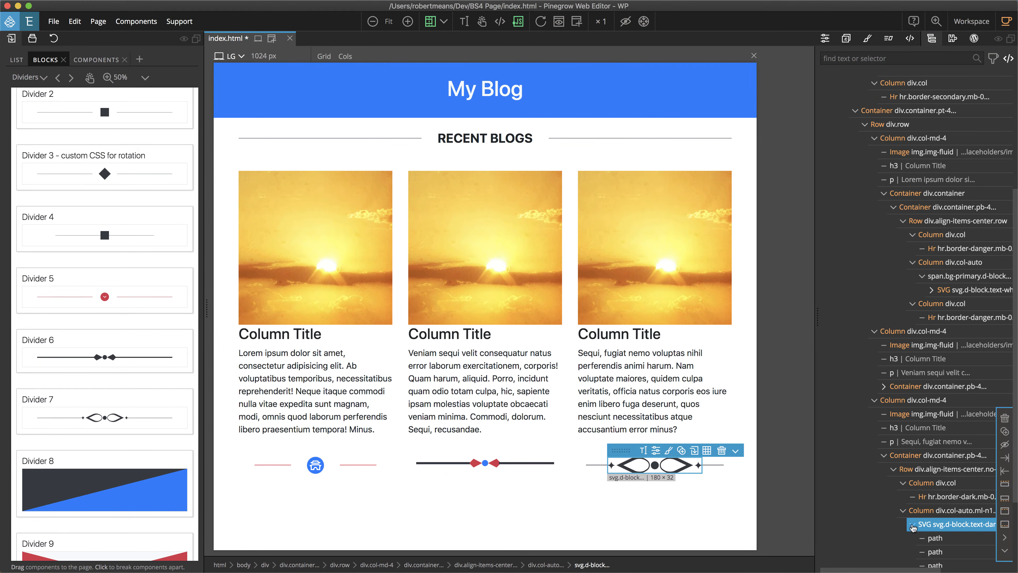
{"action": "scroll", "coordinate": [921, 521], "scroll_direction": "down", "scroll_amount": 3}
{"action": "left_click", "coordinate": [935, 437]}
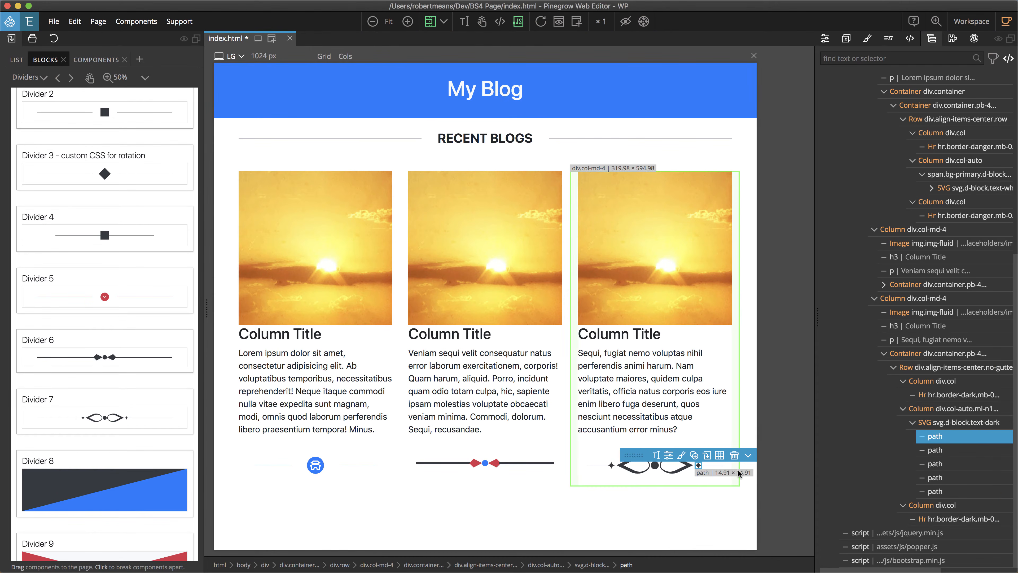
{"action": "left_click", "coordinate": [826, 39]}
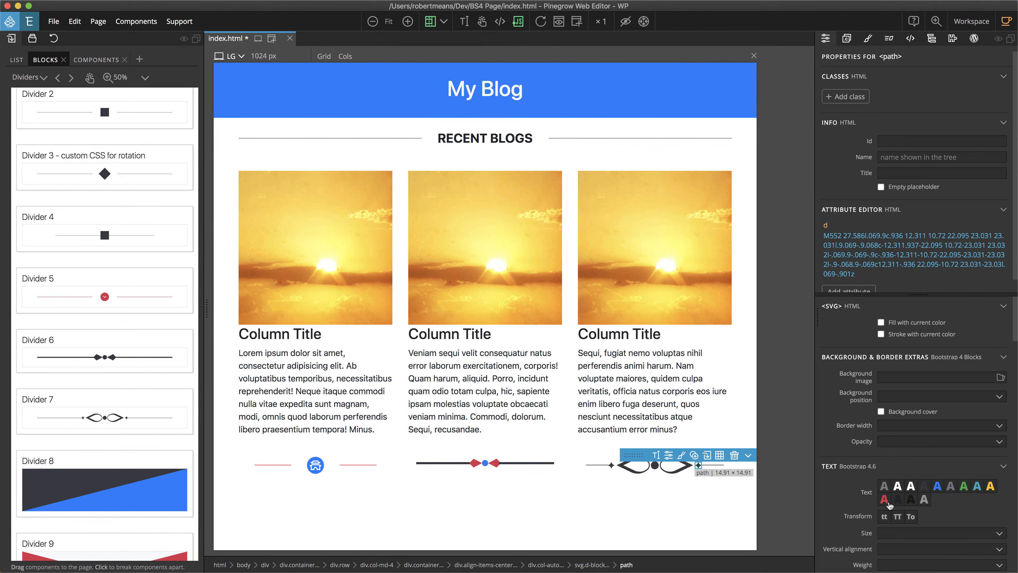
{"action": "left_click", "coordinate": [885, 501]}
{"action": "left_click", "coordinate": [612, 465]}
{"action": "left_click", "coordinate": [884, 500]}
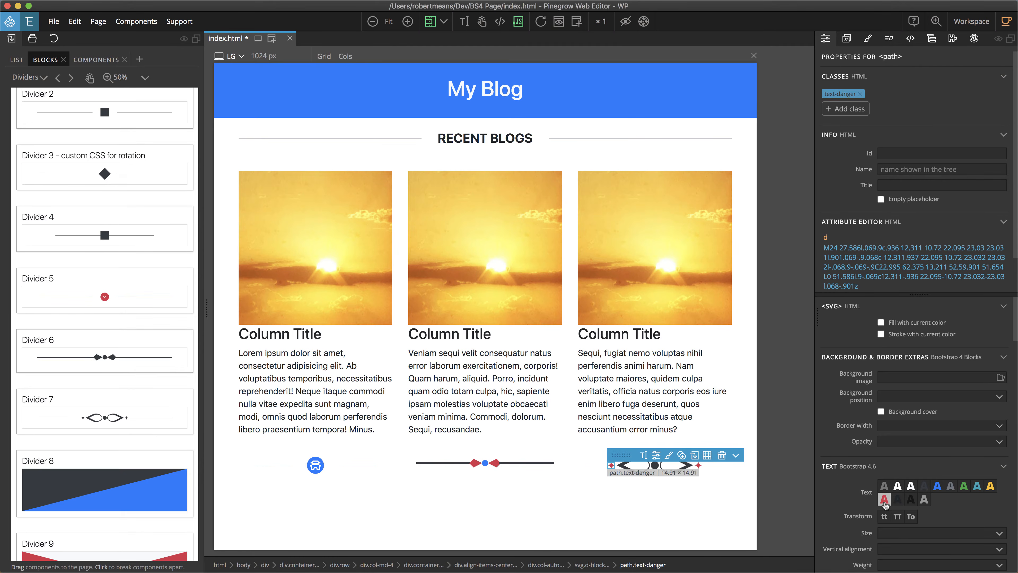
- Color the central circle of the third column's divider ornament primary blue and its two loop shapes yellow
{"action": "left_click", "coordinate": [655, 465]}
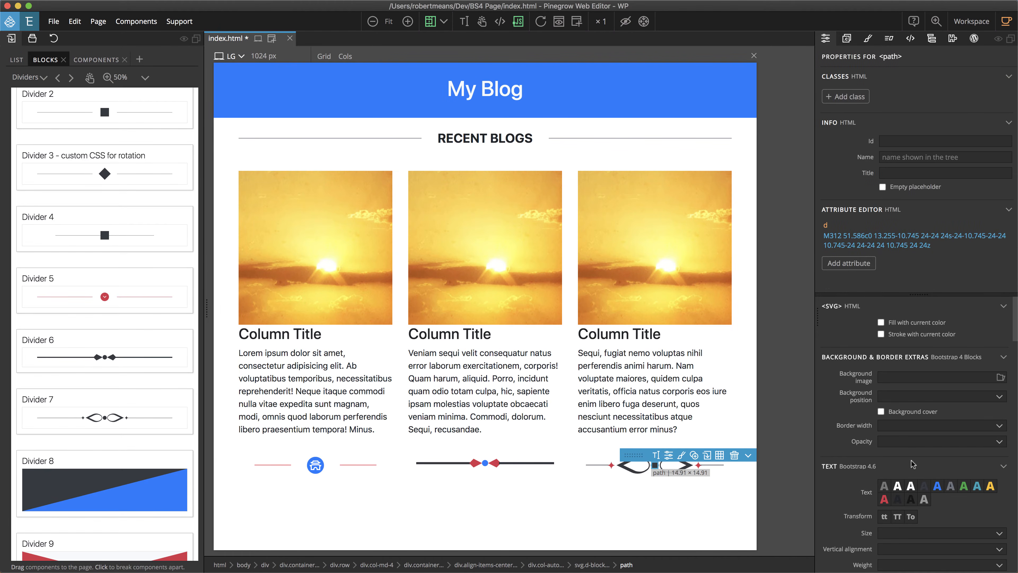
{"action": "left_click", "coordinate": [937, 486]}
{"action": "left_click", "coordinate": [637, 472]}
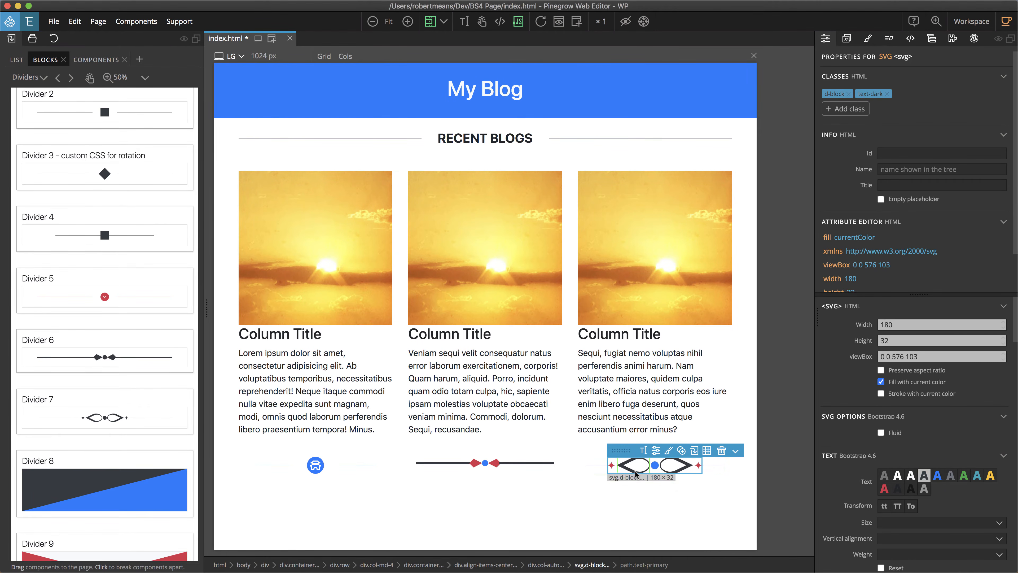
{"action": "left_click", "coordinate": [989, 487]}
{"action": "left_click", "coordinate": [989, 486]}
{"action": "left_click", "coordinate": [672, 346]}
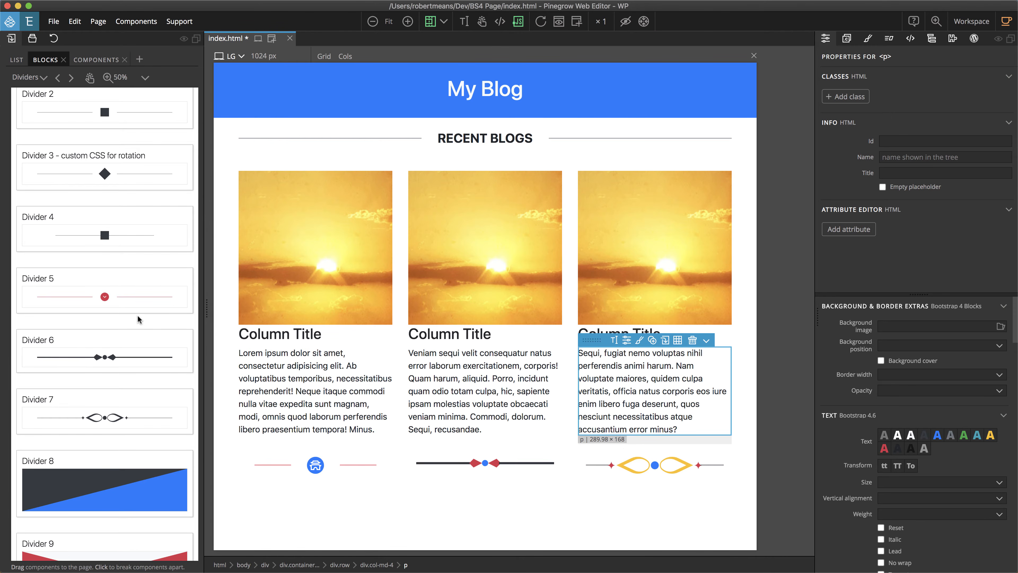
- Look through the remaining divider blocks down to Divider 15
{"action": "scroll", "coordinate": [137, 315], "scroll_direction": "down", "scroll_amount": 5}
{"action": "scroll", "coordinate": [138, 316], "scroll_direction": "down", "scroll_amount": 3}
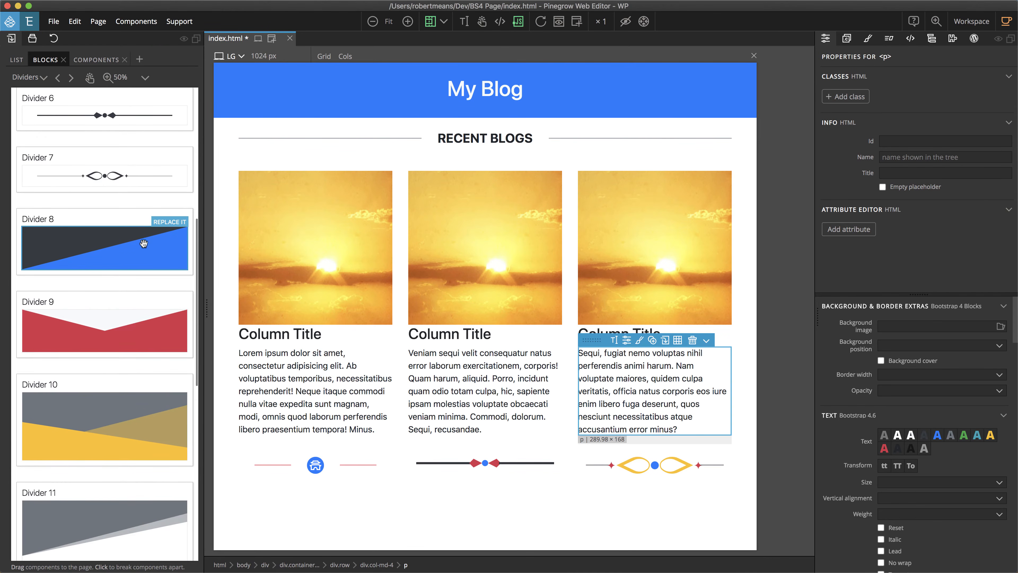
{"action": "scroll", "coordinate": [128, 456], "scroll_direction": "down", "scroll_amount": 10}
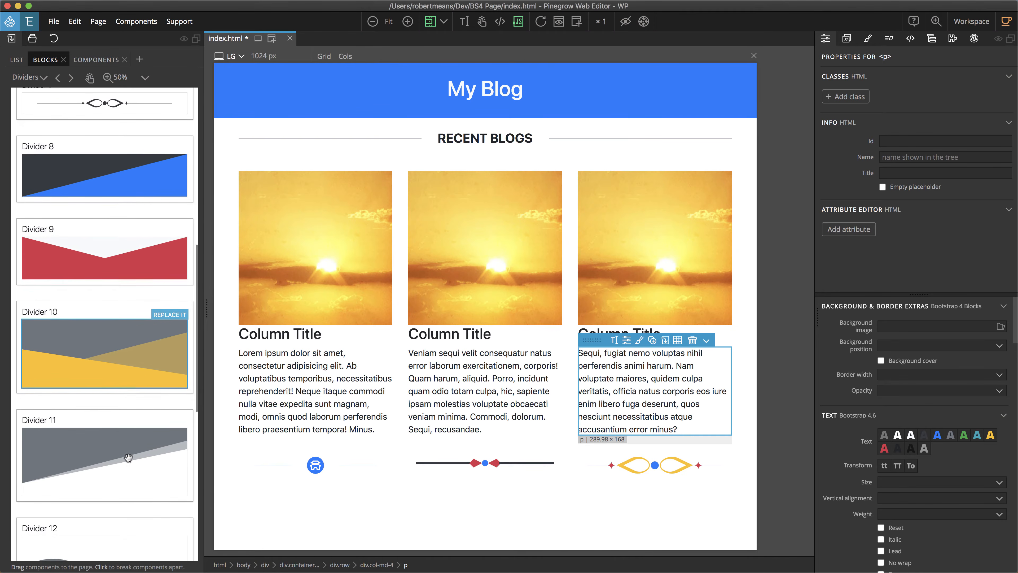
{"action": "scroll", "coordinate": [128, 456], "scroll_direction": "down", "scroll_amount": 7}
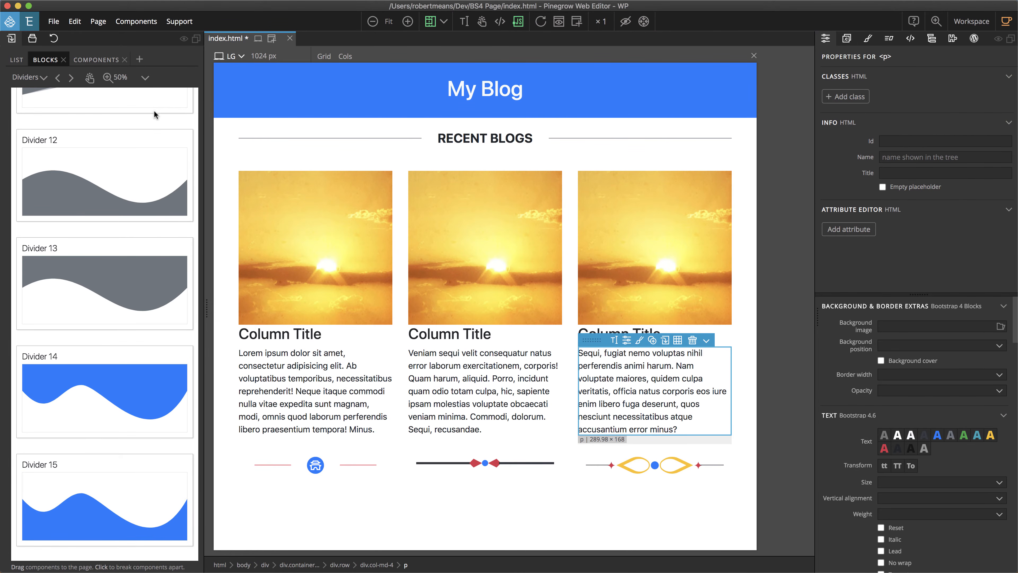
- Create a new page named agency.html from the Agency template in Bootstrap 4 Blocks
{"action": "left_click", "coordinate": [54, 22]}
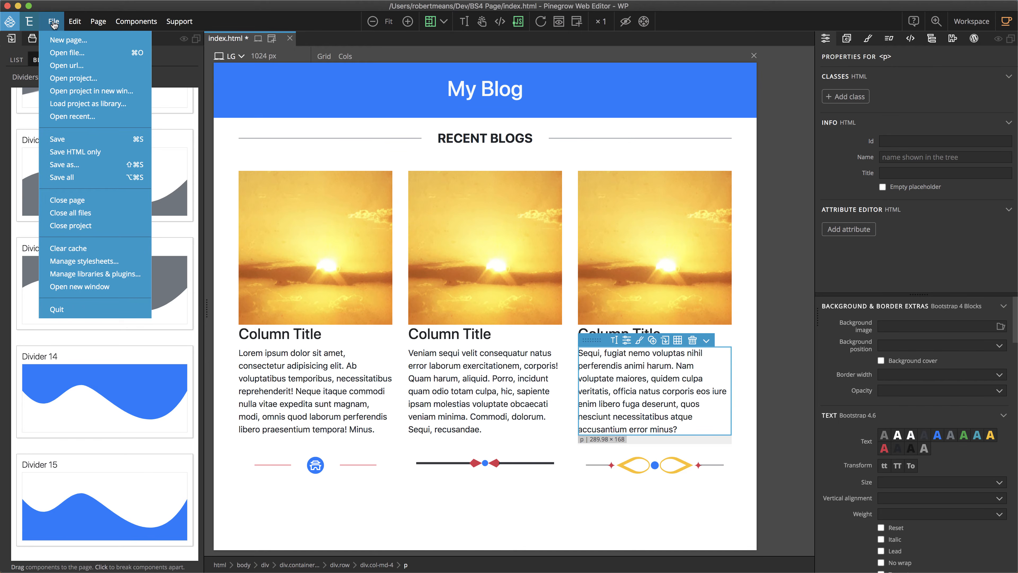
{"action": "left_click", "coordinate": [57, 40]}
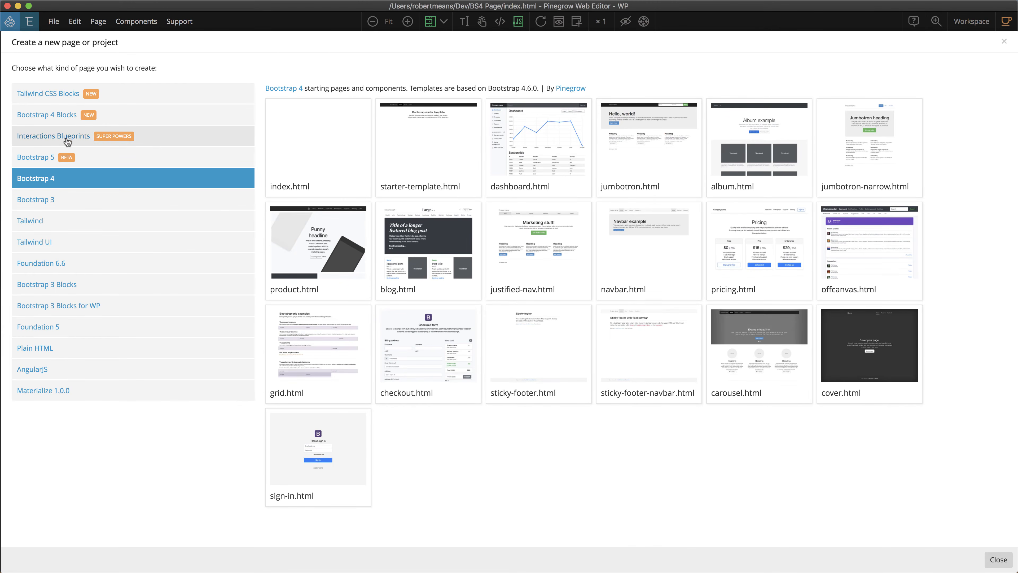
{"action": "left_click", "coordinate": [64, 116]}
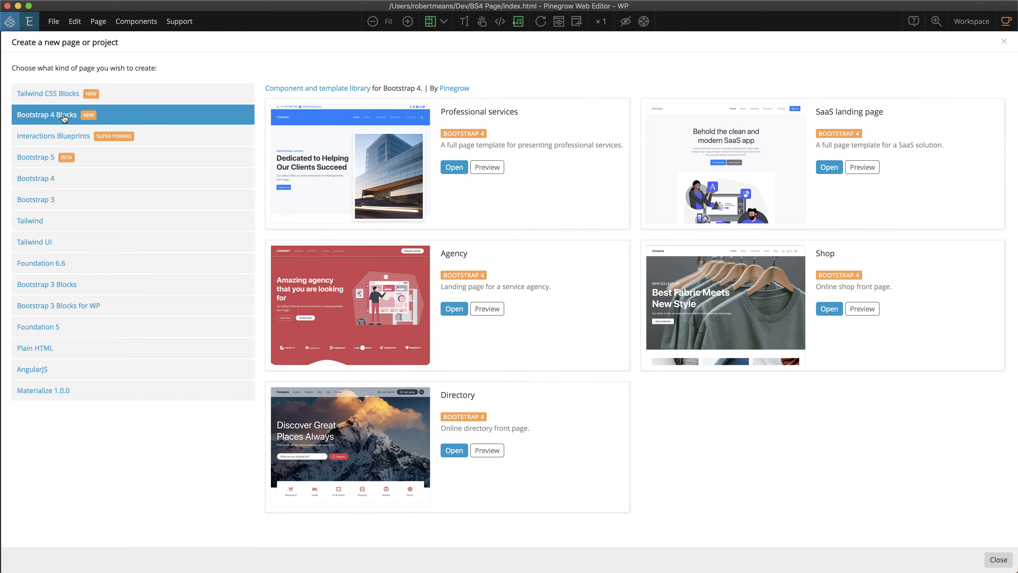
{"action": "left_click", "coordinate": [455, 307]}
{"action": "key", "text": "super+Left"}
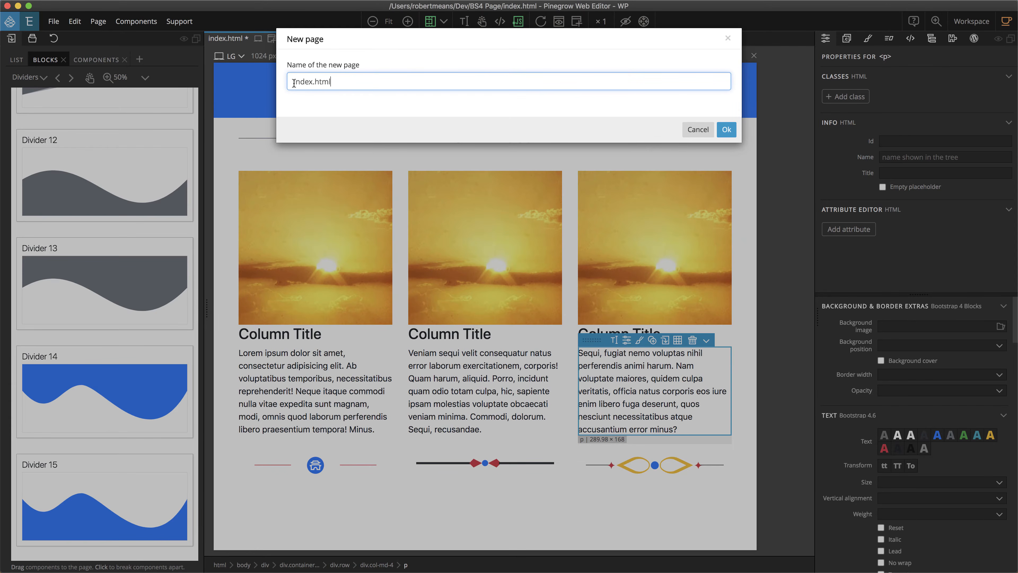
{"action": "type", "text": "agency"}
{"action": "key", "text": "shift+alt+Right"}
{"action": "key", "text": "BackSpace"}
{"action": "key", "text": "Return"}
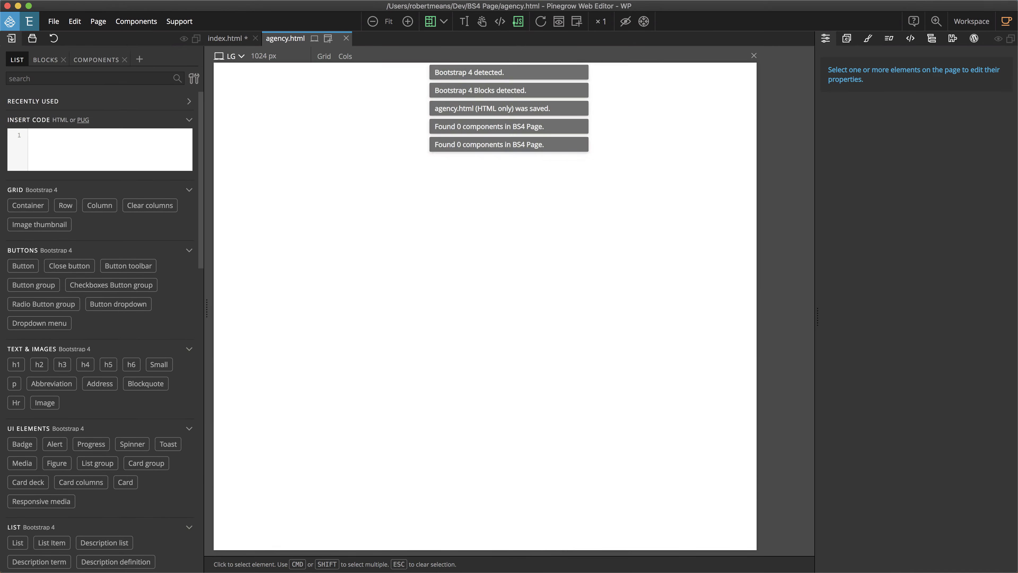
- Examine the wave divider SVG below the agency page's logo row alongside the Divider 12 to Divider 15 blocks
{"action": "scroll", "coordinate": [514, 184], "scroll_direction": "down", "scroll_amount": 5}
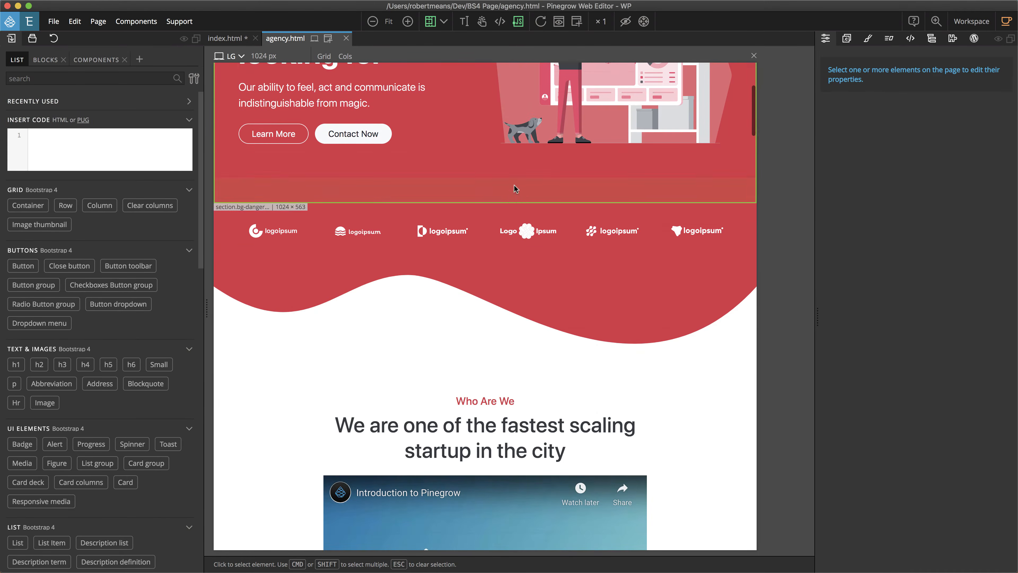
{"action": "left_click", "coordinate": [498, 282]}
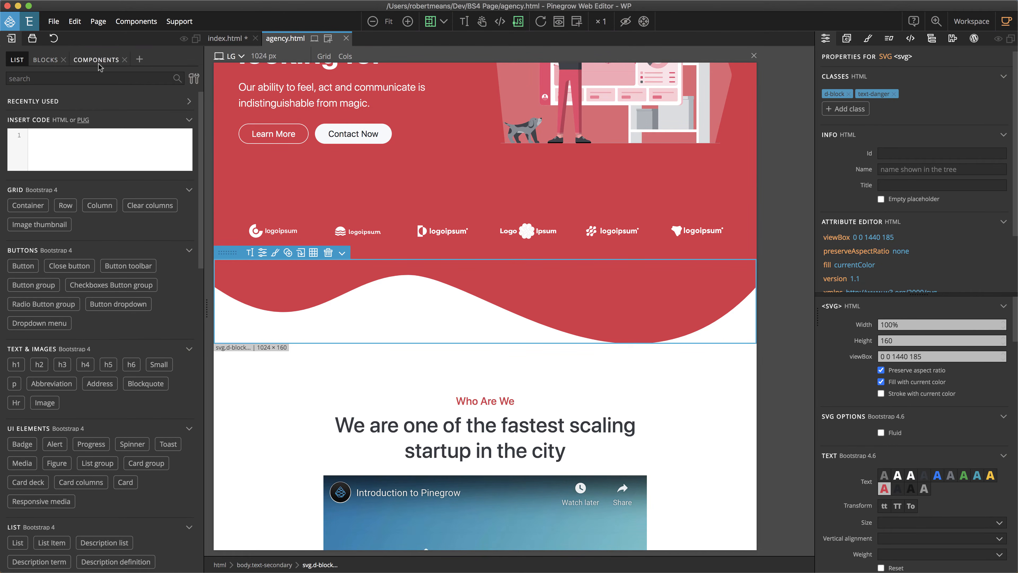
{"action": "left_click", "coordinate": [46, 59]}
{"action": "scroll", "coordinate": [100, 348], "scroll_direction": "down", "scroll_amount": 10}
{"action": "scroll", "coordinate": [101, 347], "scroll_direction": "down", "scroll_amount": 8}
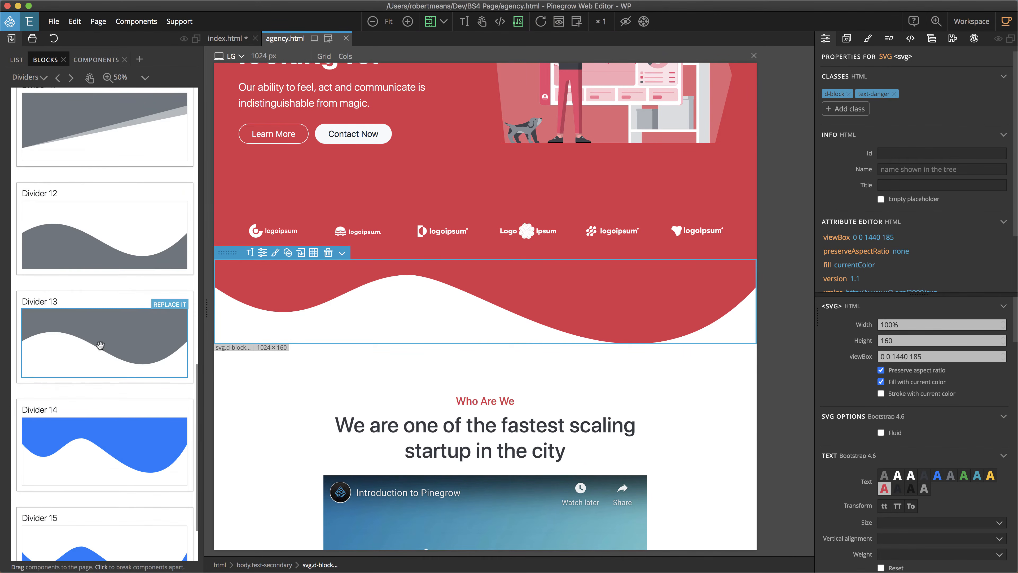
{"action": "scroll", "coordinate": [101, 338], "scroll_direction": "down", "scroll_amount": 2}
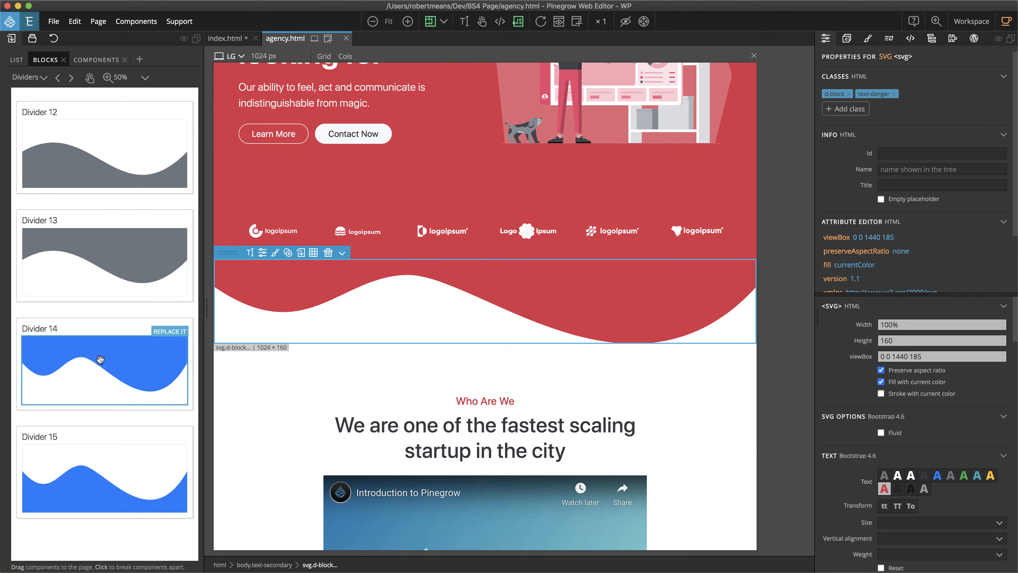
{"action": "left_click_drag", "start_coordinate": [100, 359], "coordinate": [551, 304]}
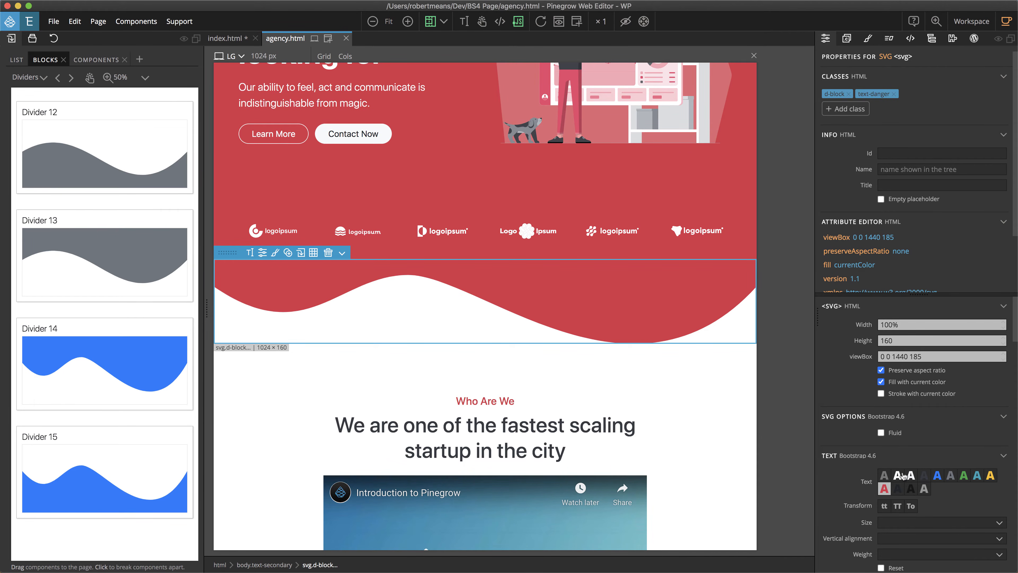
- Try the primary blue and success green text colors on the wave divider SVG, and return it to text-danger
{"action": "left_click", "coordinate": [937, 476]}
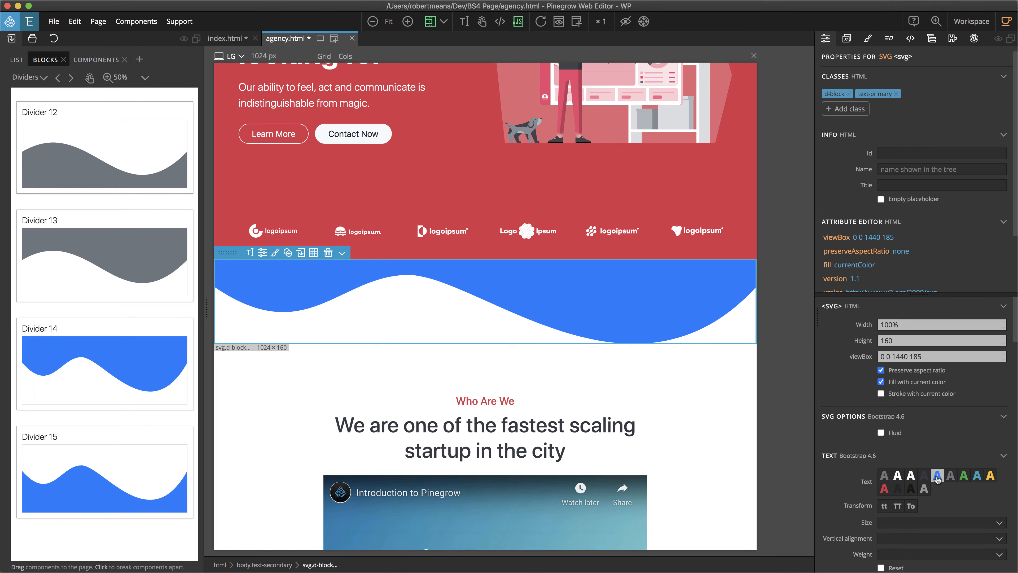
{"action": "left_click", "coordinate": [964, 476]}
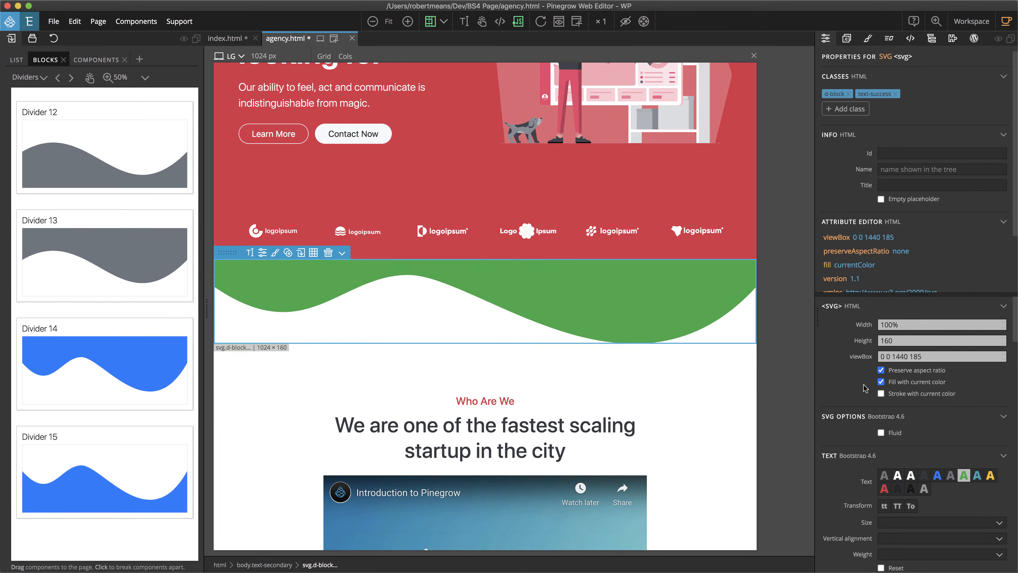
{"action": "left_click", "coordinate": [885, 488]}
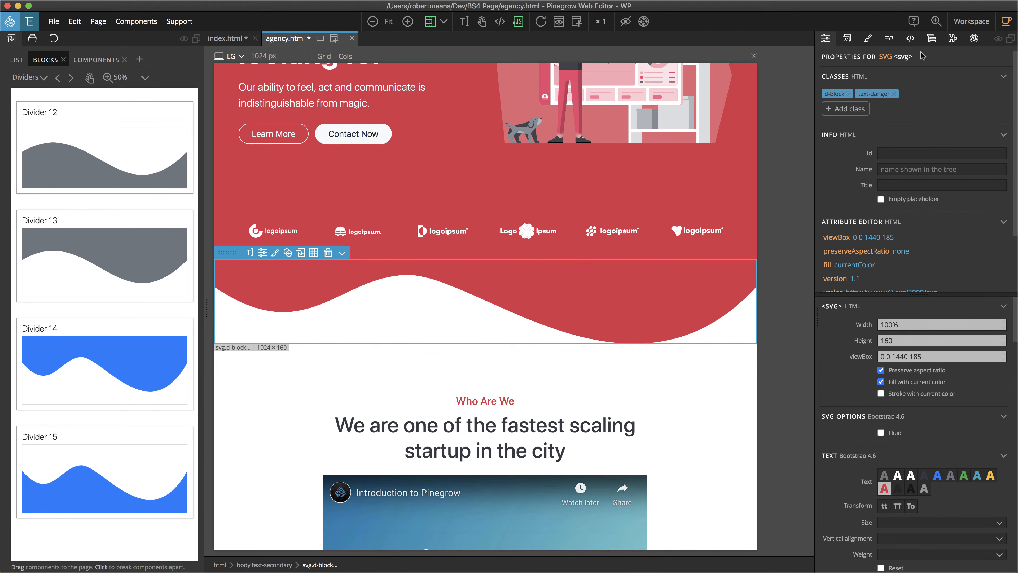
- Expand the wave divider SVG in the element tree and give the SVG the green bg-success background
{"action": "left_click", "coordinate": [932, 39]}
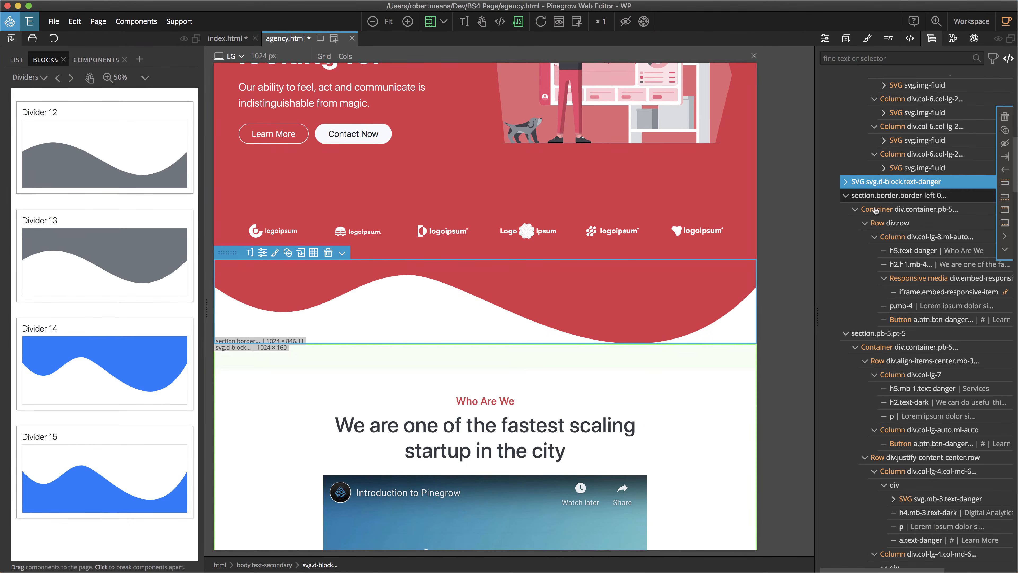
{"action": "left_click", "coordinate": [846, 181]}
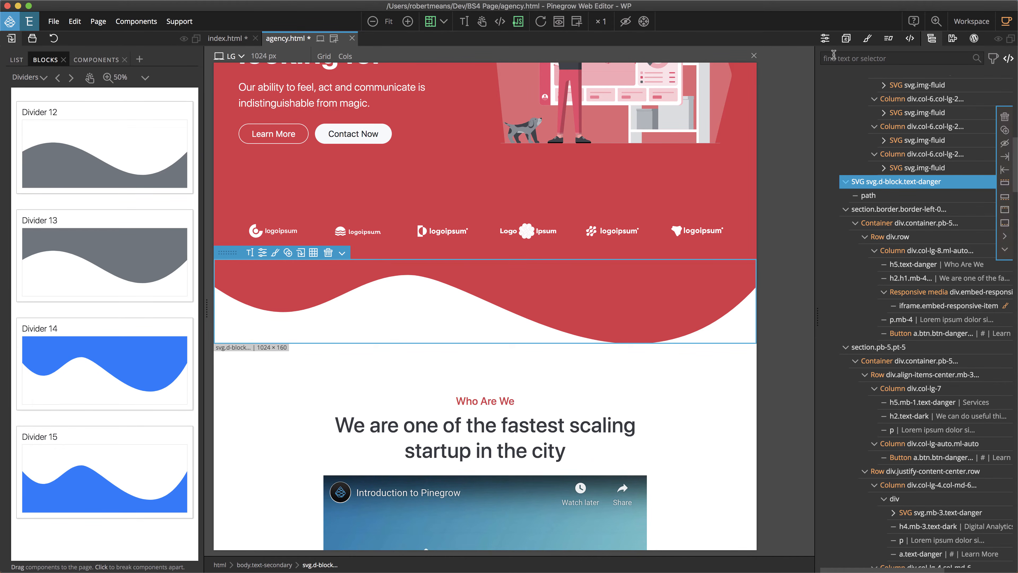
{"action": "left_click", "coordinate": [825, 39]}
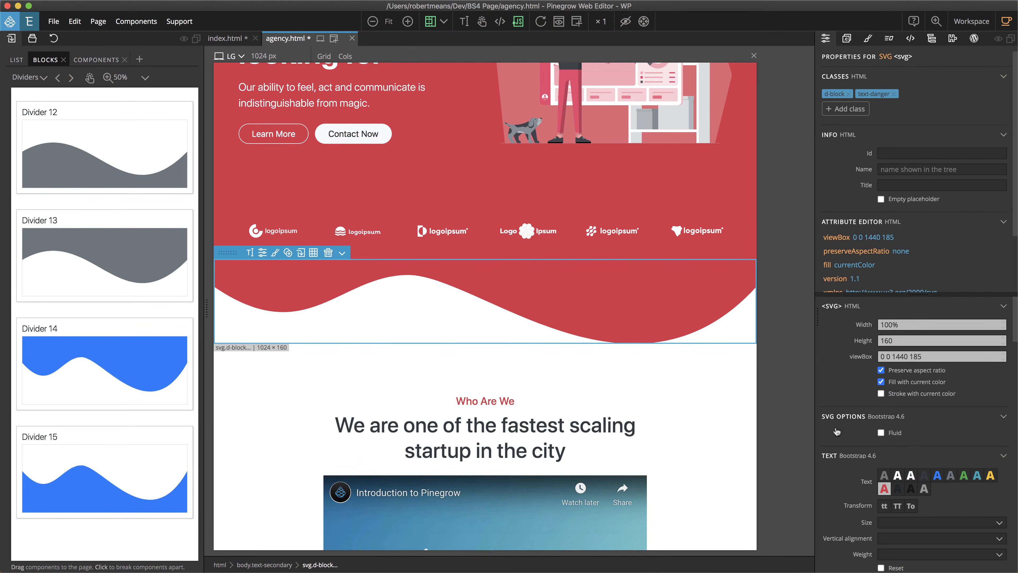
{"action": "scroll", "coordinate": [837, 410], "scroll_direction": "down", "scroll_amount": 10}
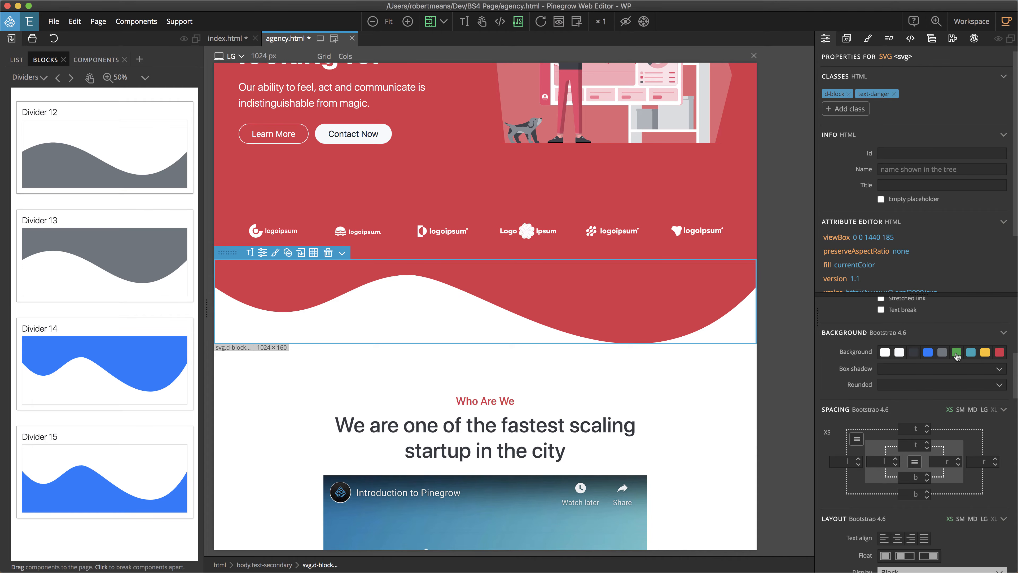
{"action": "left_click", "coordinate": [957, 352]}
- Apply the green bg-success background to the "Who Are We" section below the wave divider
{"action": "left_click", "coordinate": [722, 397]}
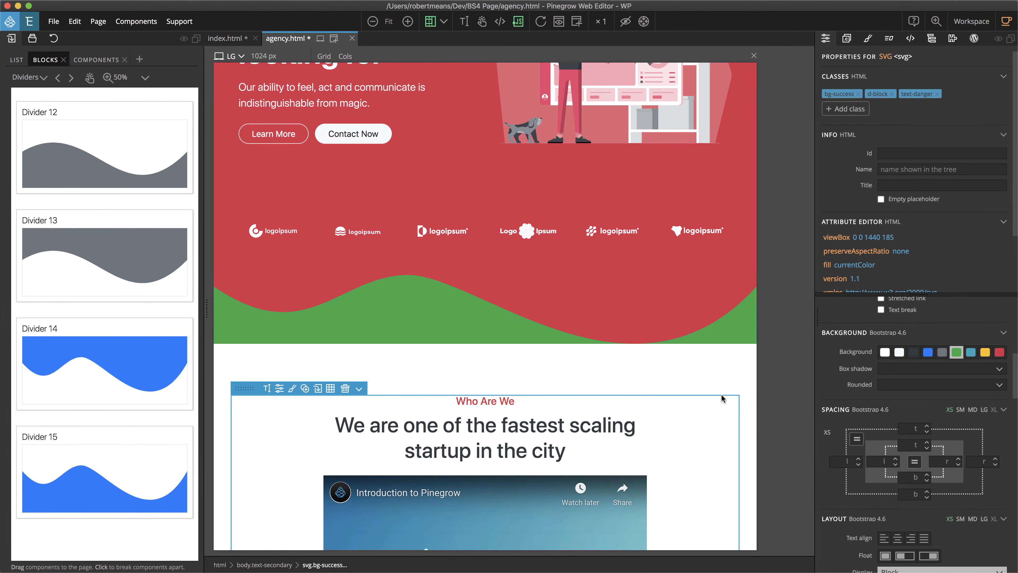
{"action": "left_click", "coordinate": [731, 369]}
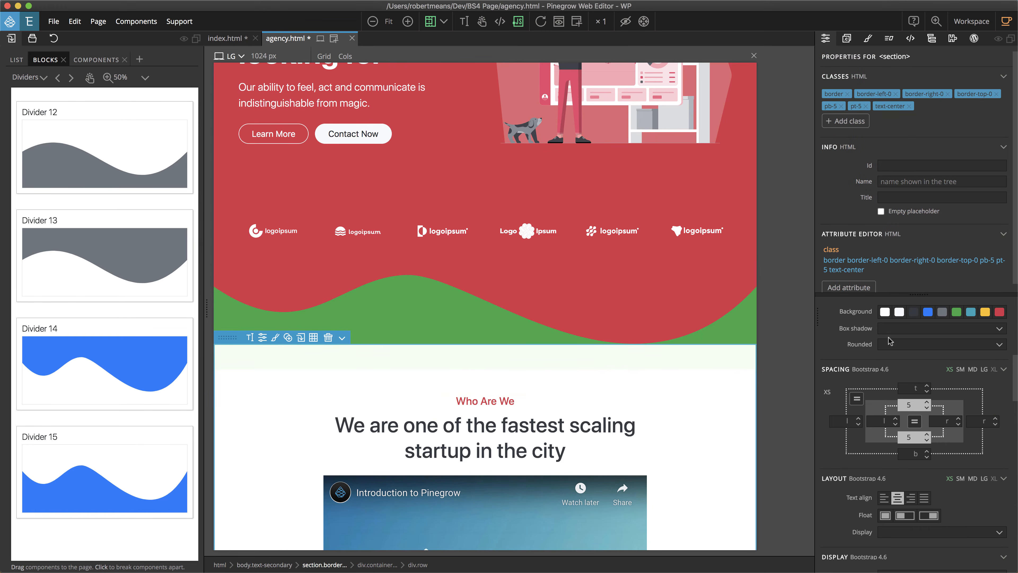
{"action": "left_click", "coordinate": [957, 317]}
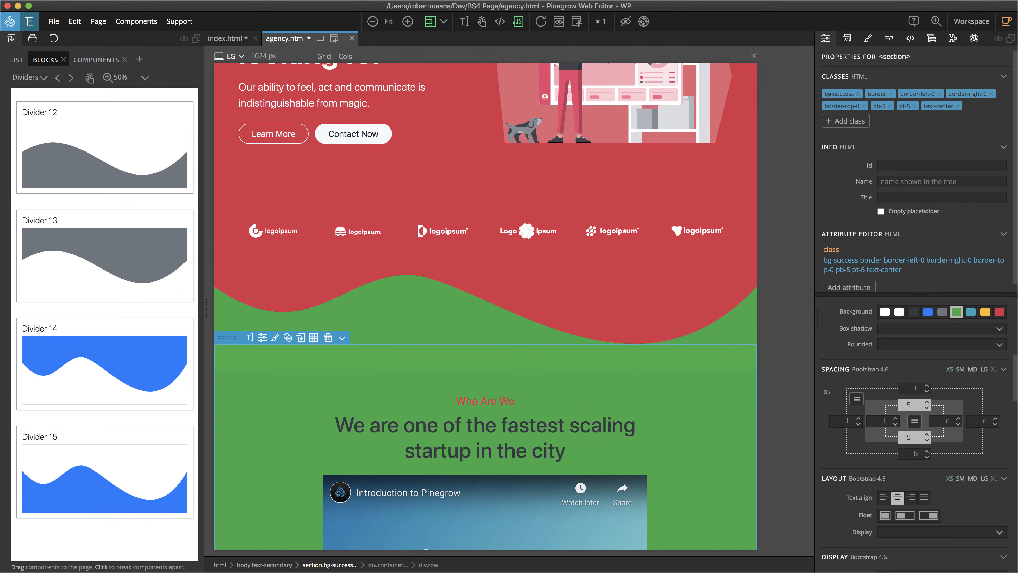
- Look back over the Divider 8 to Divider 12 blocks and close agency.html without saving its changes
{"action": "scroll", "coordinate": [98, 417], "scroll_direction": "up", "scroll_amount": 5}
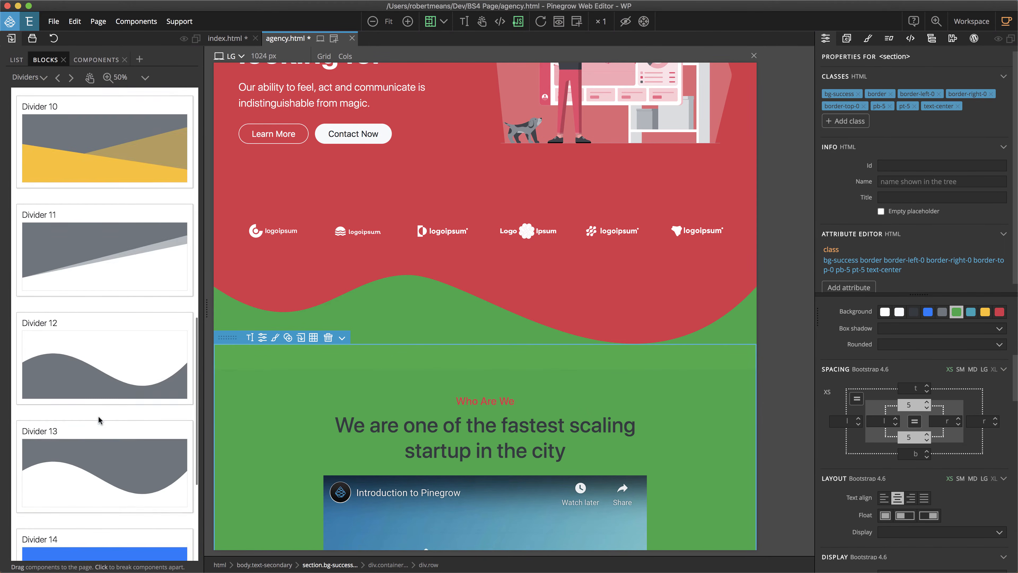
{"action": "scroll", "coordinate": [98, 417], "scroll_direction": "up", "scroll_amount": 1}
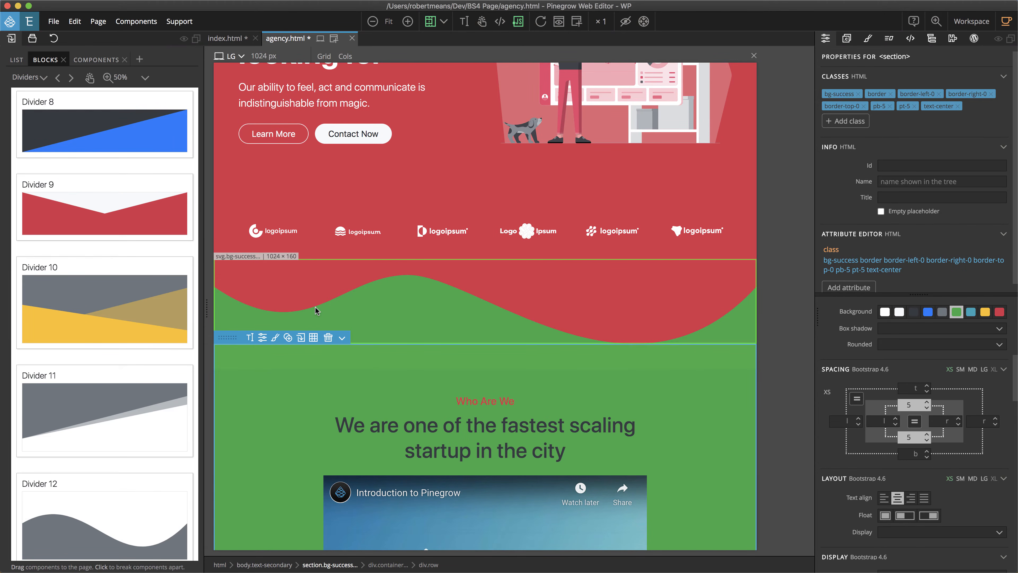
{"action": "left_click", "coordinate": [352, 38]}
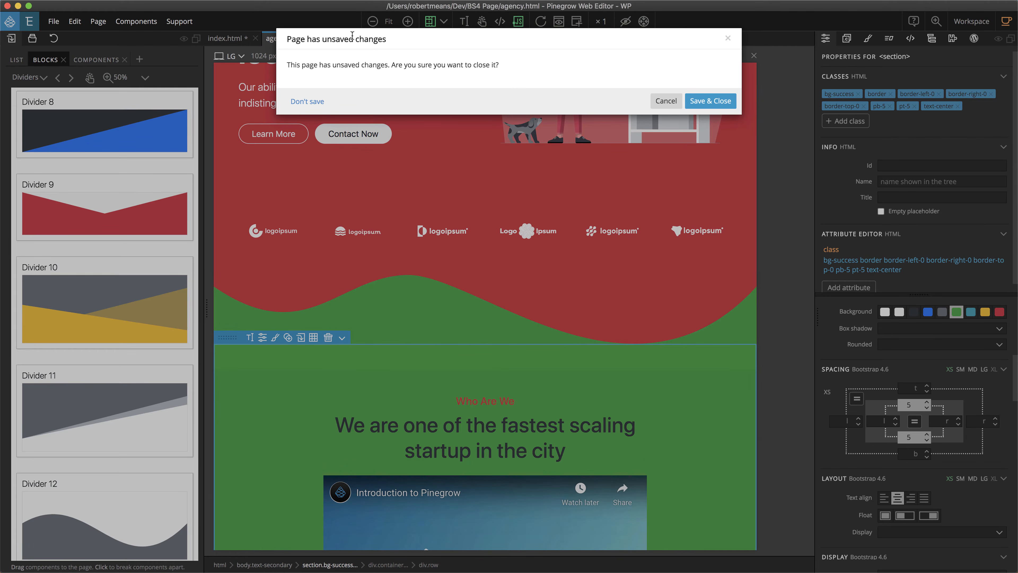
{"action": "left_click", "coordinate": [299, 102]}
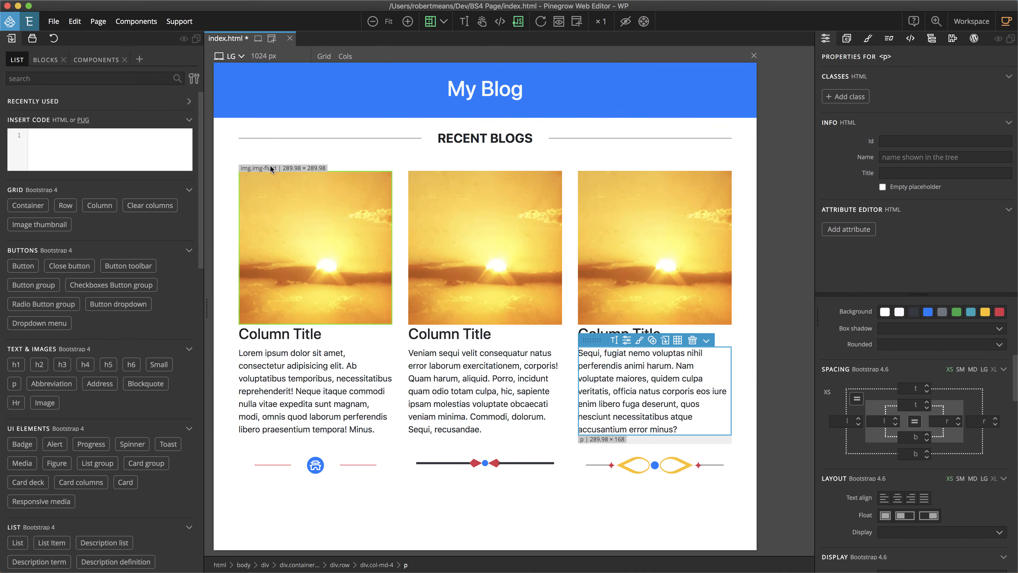
- Insert the Divider 9 block on the index page below the three blog columns
{"action": "left_click", "coordinate": [45, 59]}
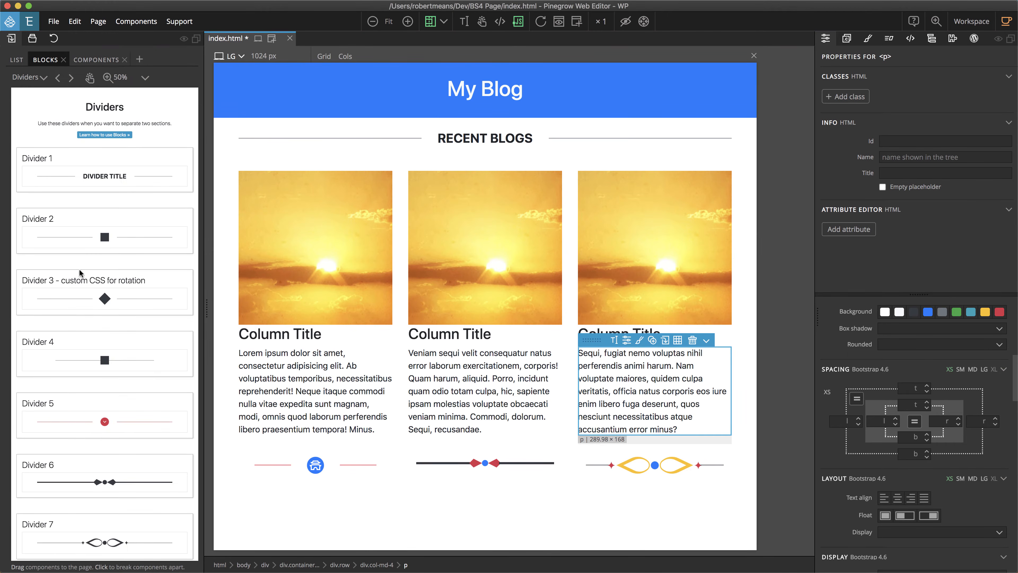
{"action": "scroll", "coordinate": [80, 273], "scroll_direction": "down", "scroll_amount": 10}
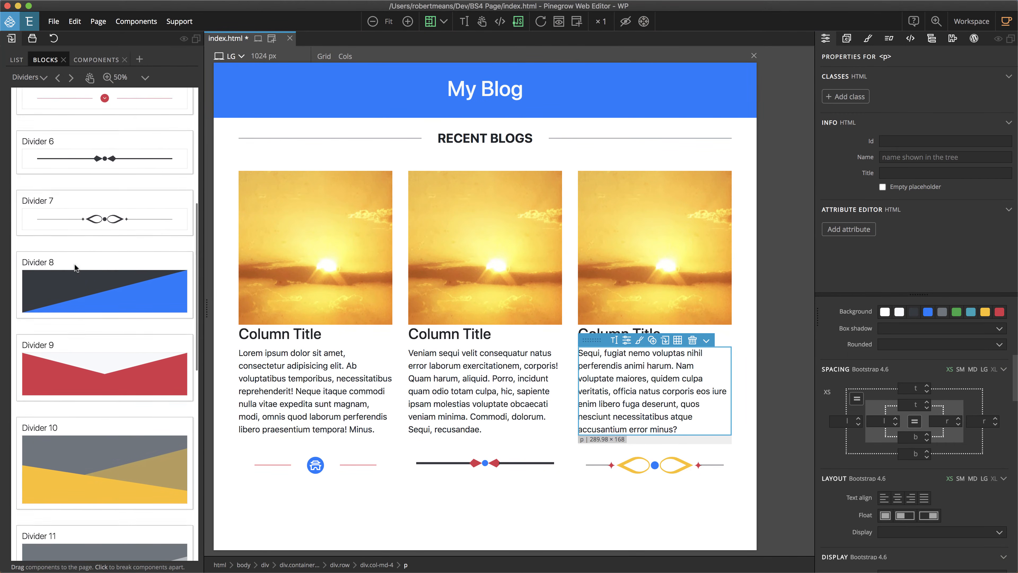
{"action": "scroll", "coordinate": [75, 268], "scroll_direction": "down", "scroll_amount": 2}
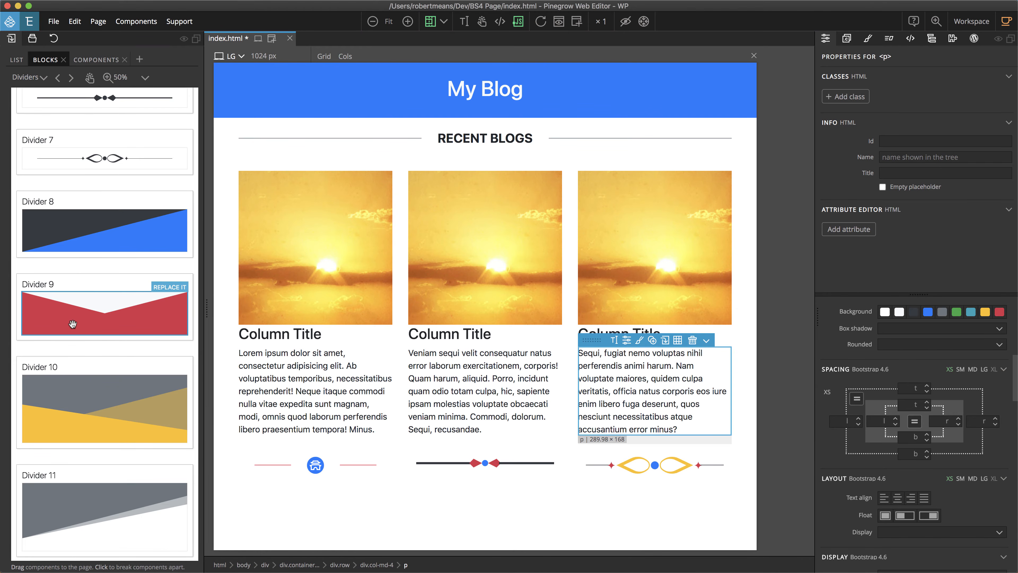
{"action": "left_click_drag", "start_coordinate": [72, 324], "coordinate": [303, 515]}
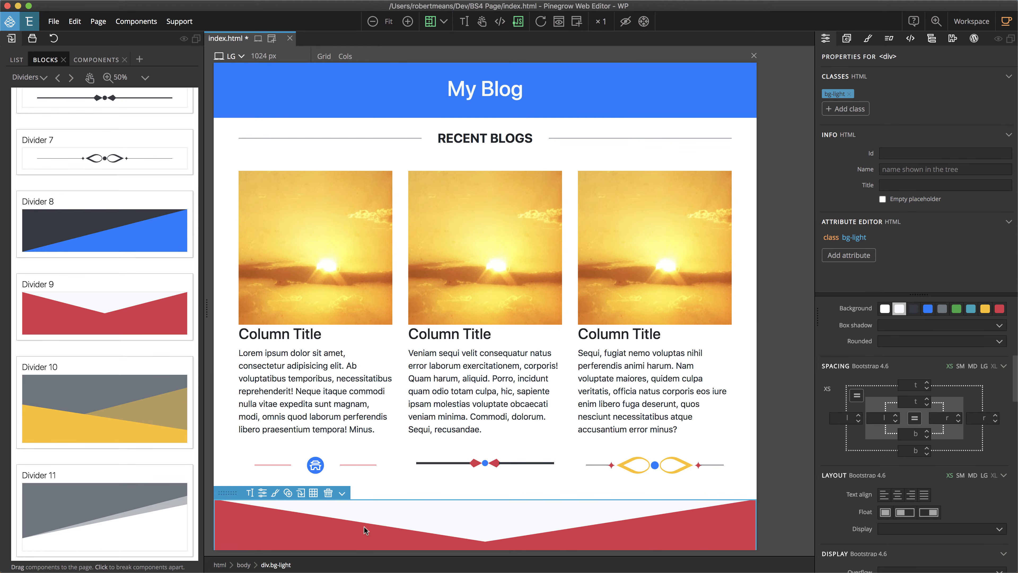
- Expand the new divider's bg-light div and its SVG in the element tree, and select the first path
{"action": "left_click", "coordinate": [929, 39]}
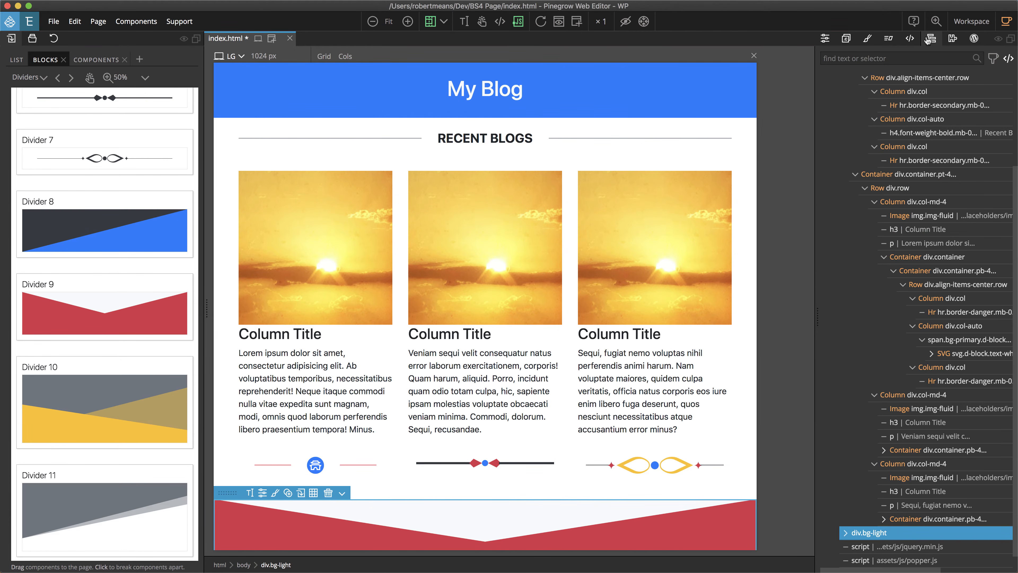
{"action": "left_click", "coordinate": [846, 533]}
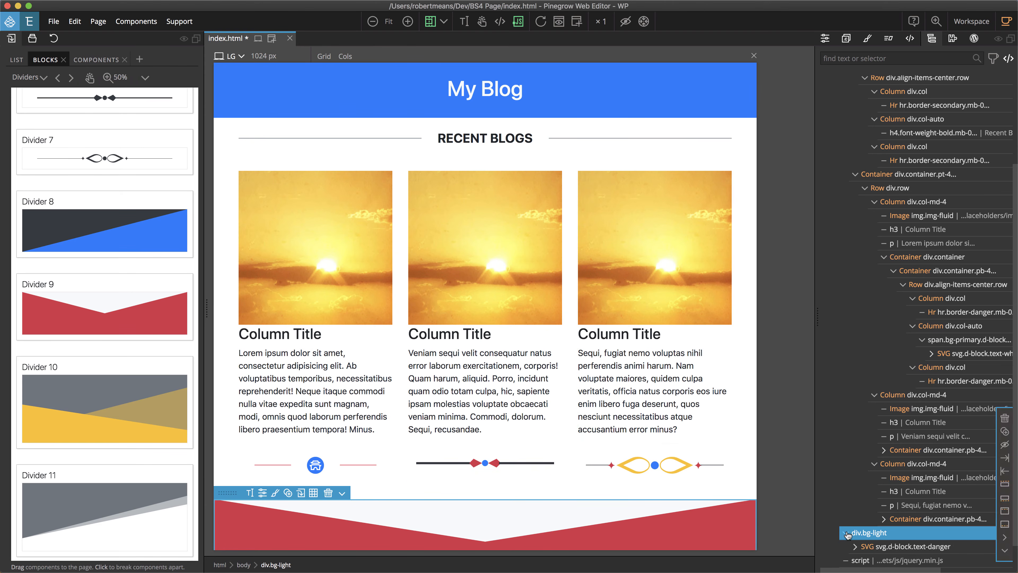
{"action": "scroll", "coordinate": [846, 534], "scroll_direction": "down", "scroll_amount": 1}
{"action": "left_click", "coordinate": [855, 519]}
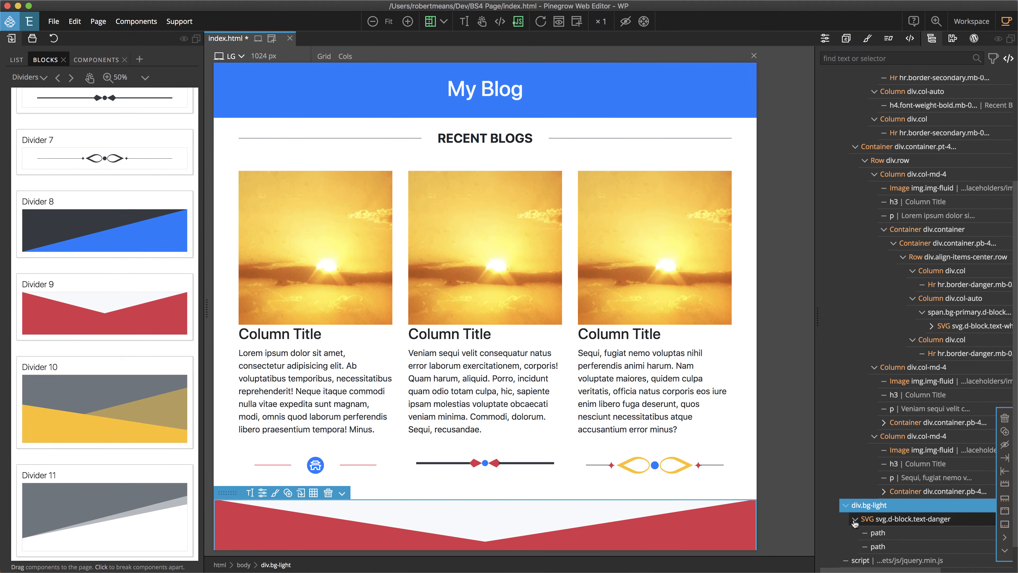
{"action": "left_click", "coordinate": [873, 533]}
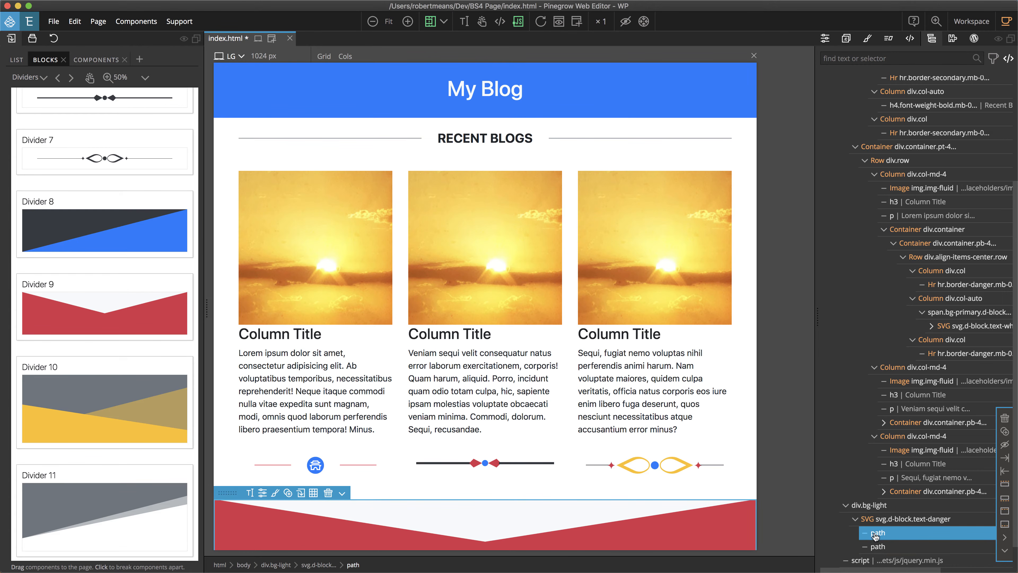
- Try the bg-primary background on the divider's first path and remove it, and give the path the text-primary color
{"action": "left_click", "coordinate": [825, 38]}
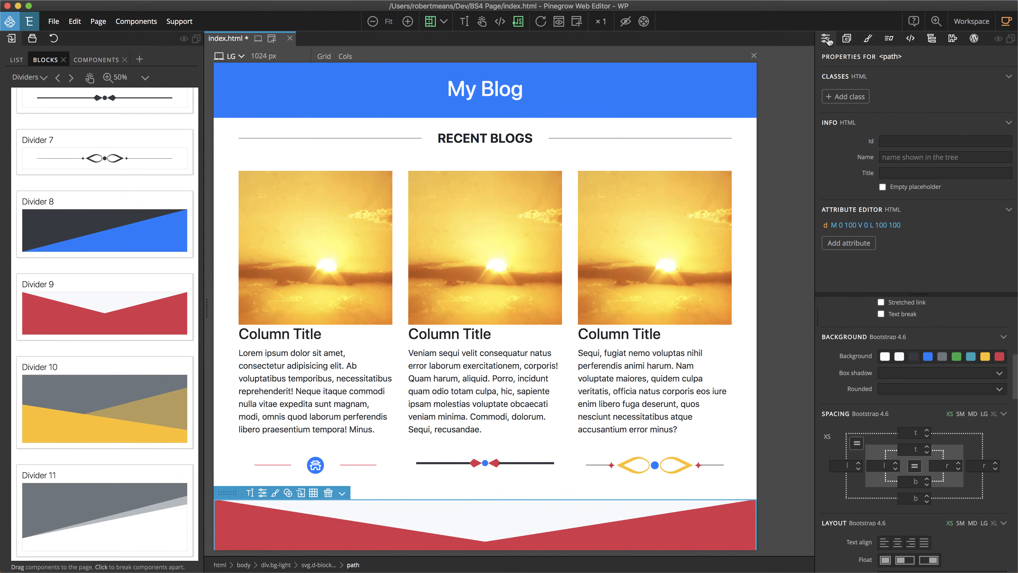
{"action": "left_click", "coordinate": [928, 356]}
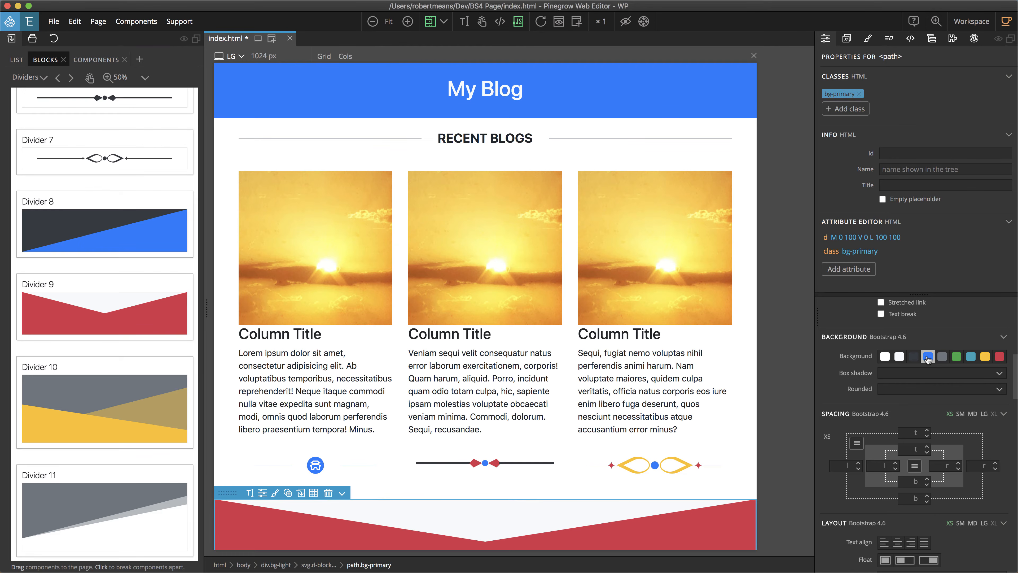
{"action": "left_click", "coordinate": [927, 356]}
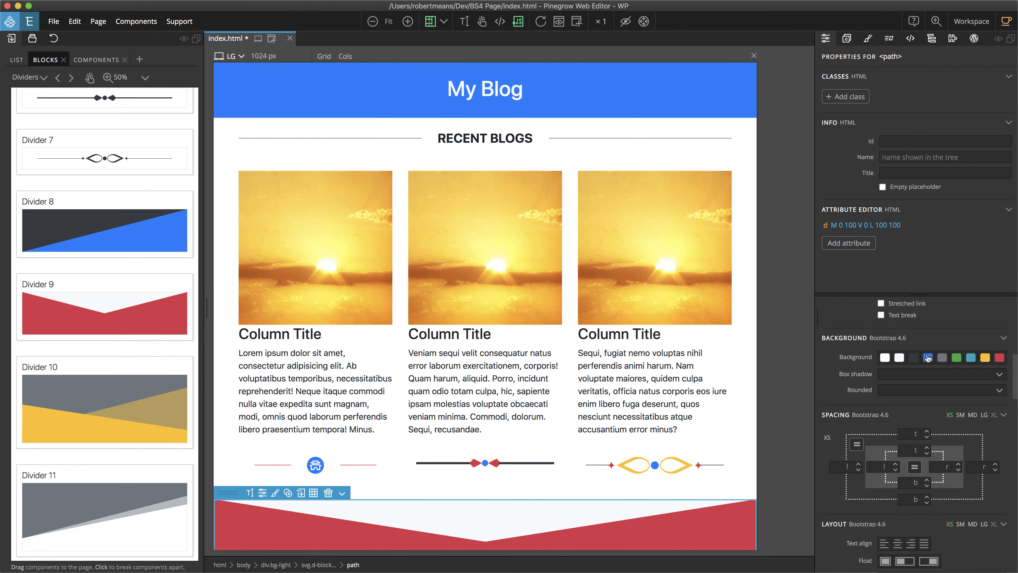
{"action": "scroll", "coordinate": [941, 391], "scroll_direction": "up", "scroll_amount": 3}
{"action": "left_click", "coordinate": [937, 380]}
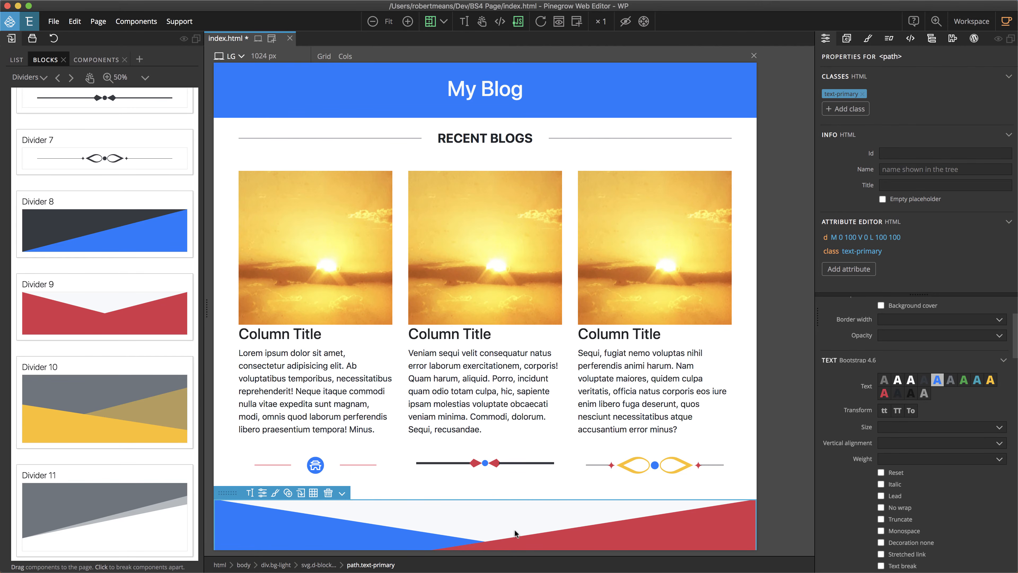
{"action": "scroll", "coordinate": [740, 461], "scroll_direction": "down", "scroll_amount": 2}
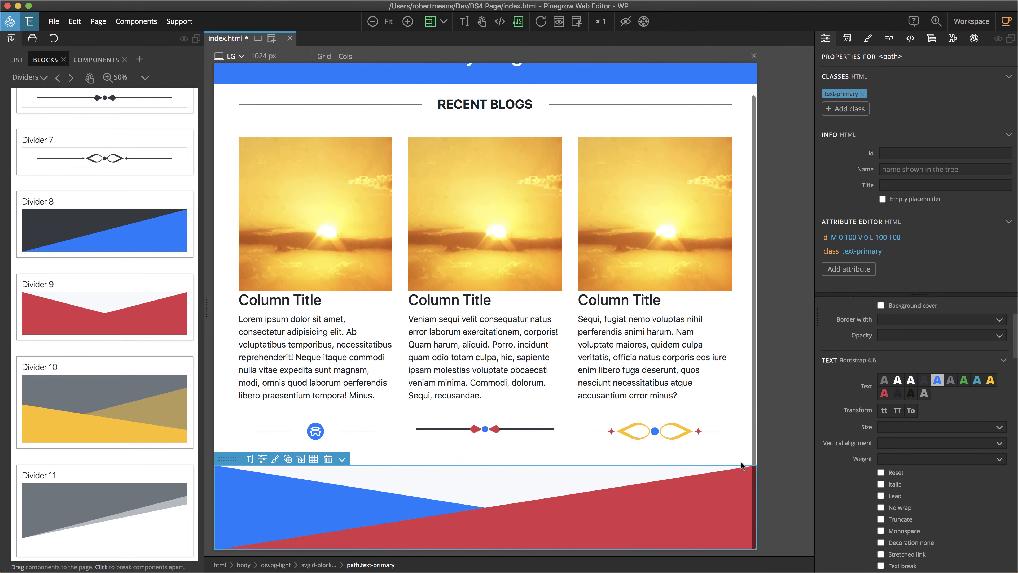
- Show the list of Bootstrap 4 elements available for insertion
{"action": "left_click", "coordinate": [16, 61]}
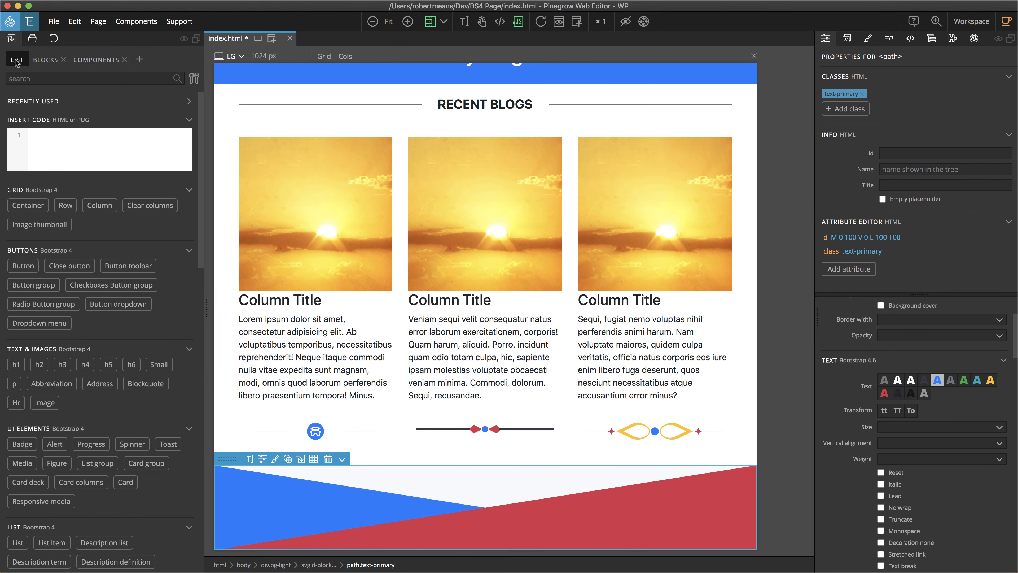
- Insert a Bootstrap Container into the page body directly after the light section holding the angled SVG shape
{"action": "left_click", "coordinate": [932, 39]}
{"action": "mouse_move", "coordinate": [25, 207]}
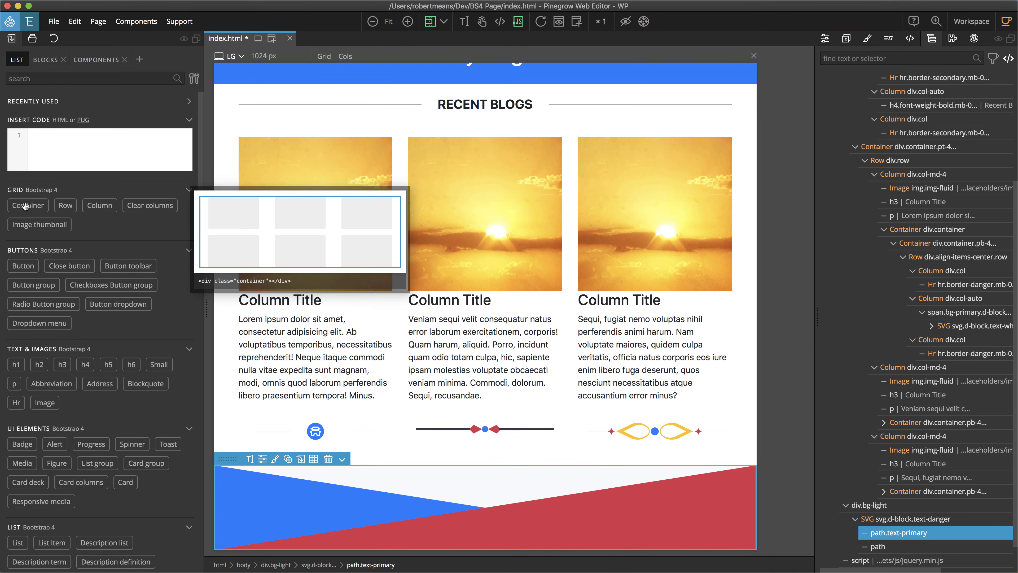
{"action": "left_click_drag", "start_coordinate": [25, 206], "coordinate": [872, 520]}
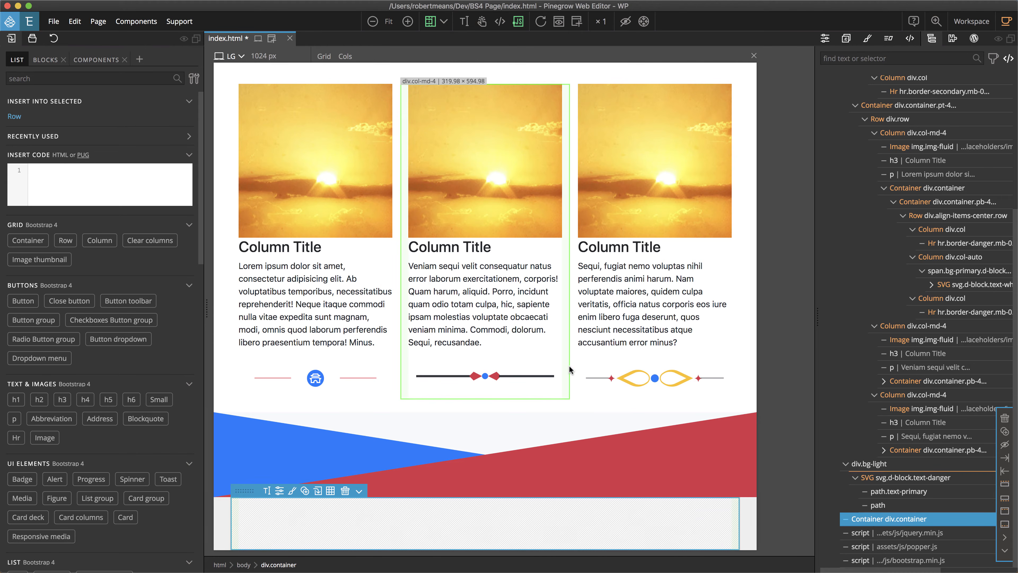
- Set the new container's size to Fluid
{"action": "left_click", "coordinate": [825, 38]}
{"action": "scroll", "coordinate": [871, 348], "scroll_direction": "up", "scroll_amount": 2}
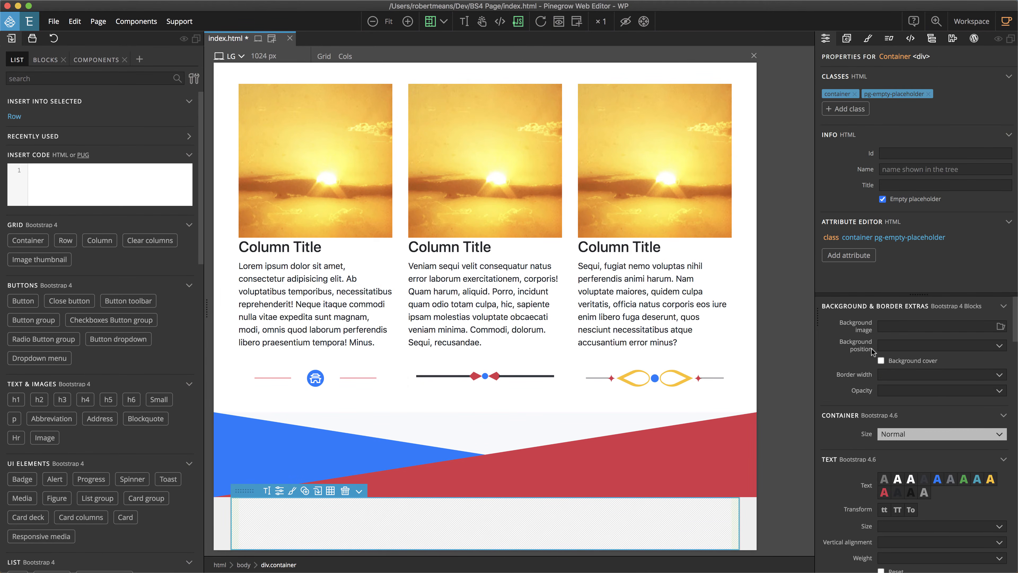
{"action": "left_click", "coordinate": [902, 361]}
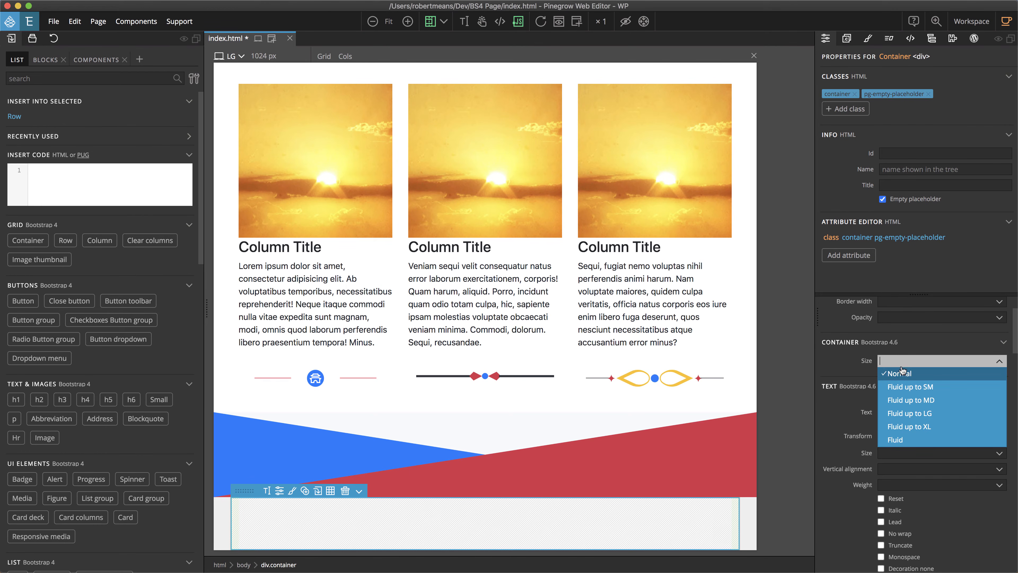
{"action": "left_click", "coordinate": [897, 440]}
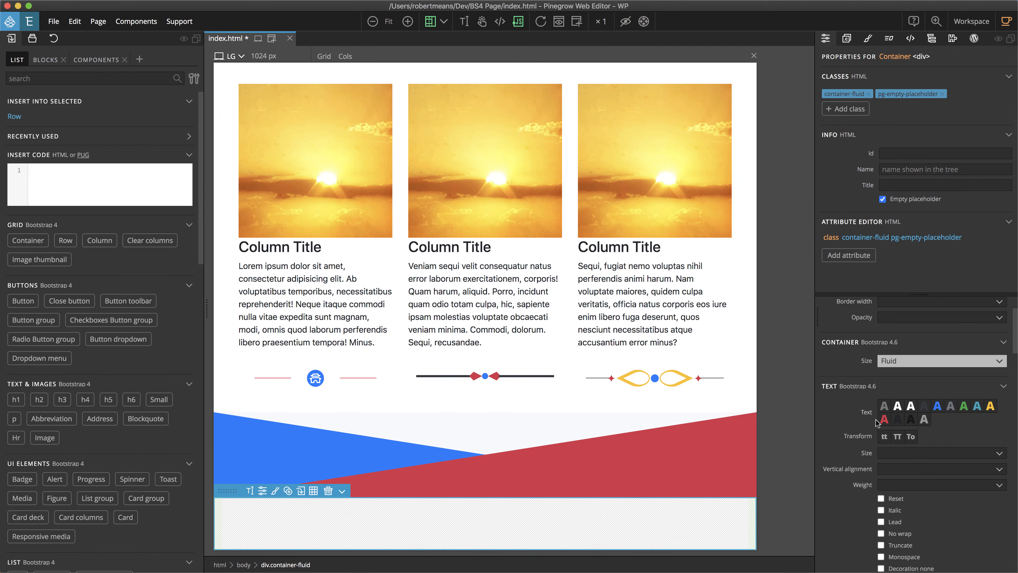
- Give the fluid container the red danger background colour
{"action": "scroll", "coordinate": [928, 323], "scroll_direction": "down", "scroll_amount": 10}
{"action": "scroll", "coordinate": [928, 322], "scroll_direction": "up", "scroll_amount": 5}
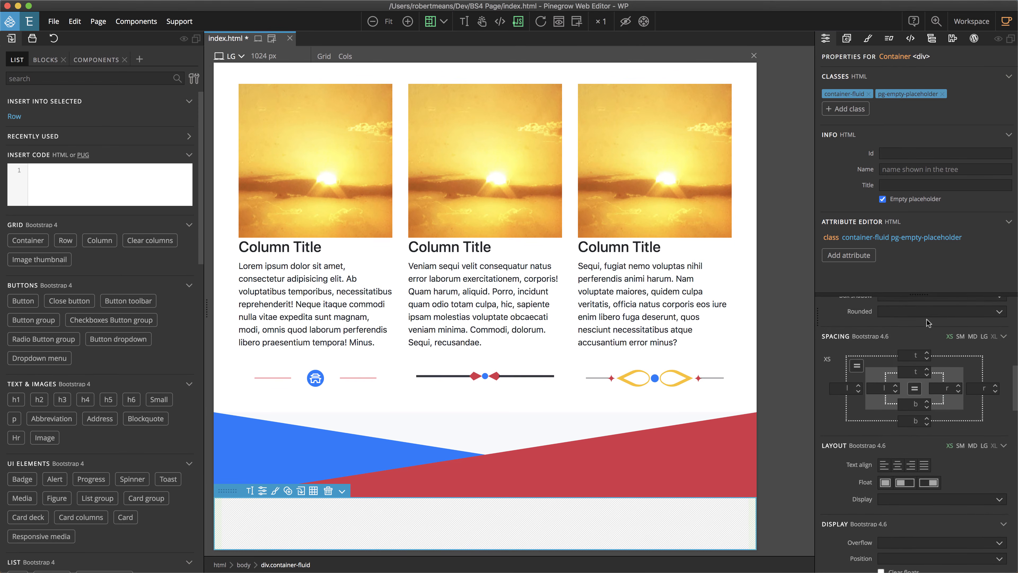
{"action": "left_click", "coordinate": [999, 377]}
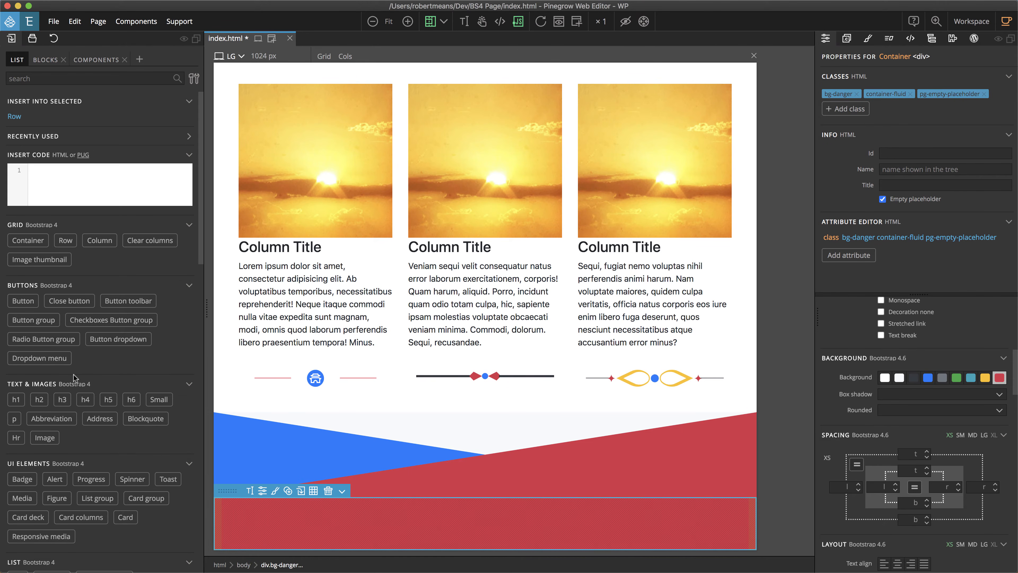
- Find the plain HTML image element in the library and insert it inside the red fluid container
{"action": "scroll", "coordinate": [74, 377], "scroll_direction": "down", "scroll_amount": 5}
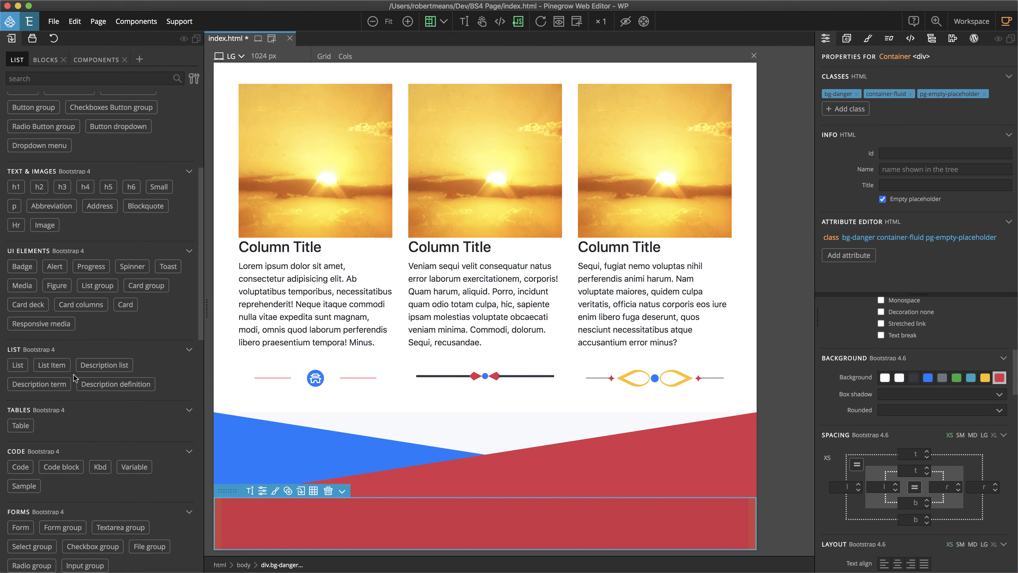
{"action": "scroll", "coordinate": [74, 377], "scroll_direction": "up", "scroll_amount": 5}
{"action": "left_click", "coordinate": [43, 79]}
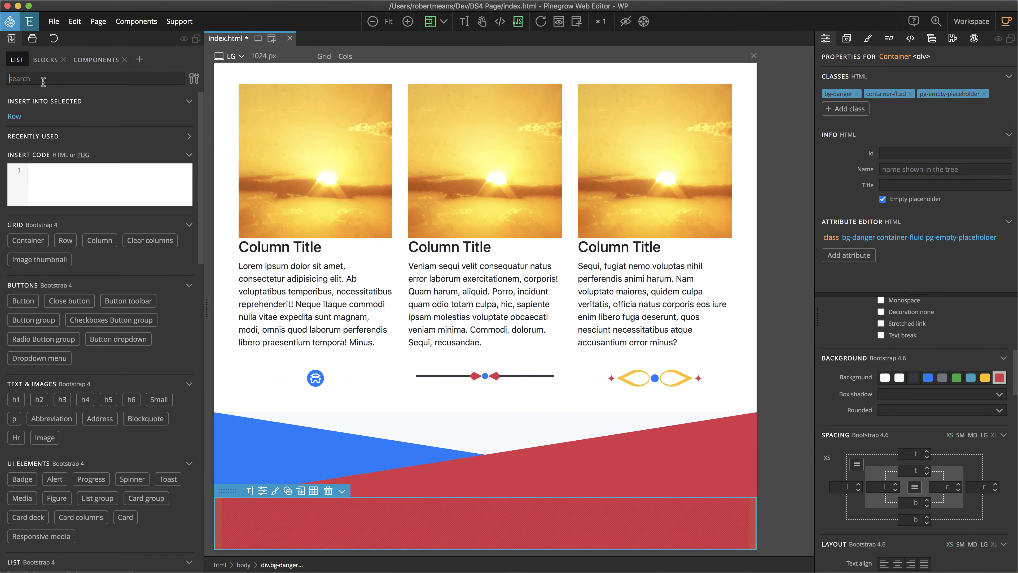
{"action": "type", "text": "ima"}
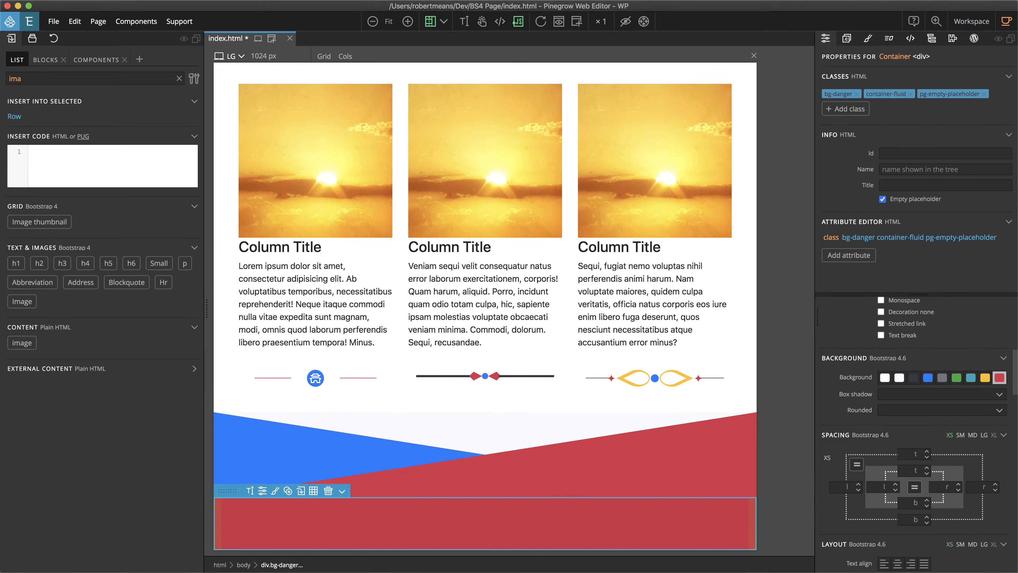
{"action": "mouse_move", "coordinate": [17, 344]}
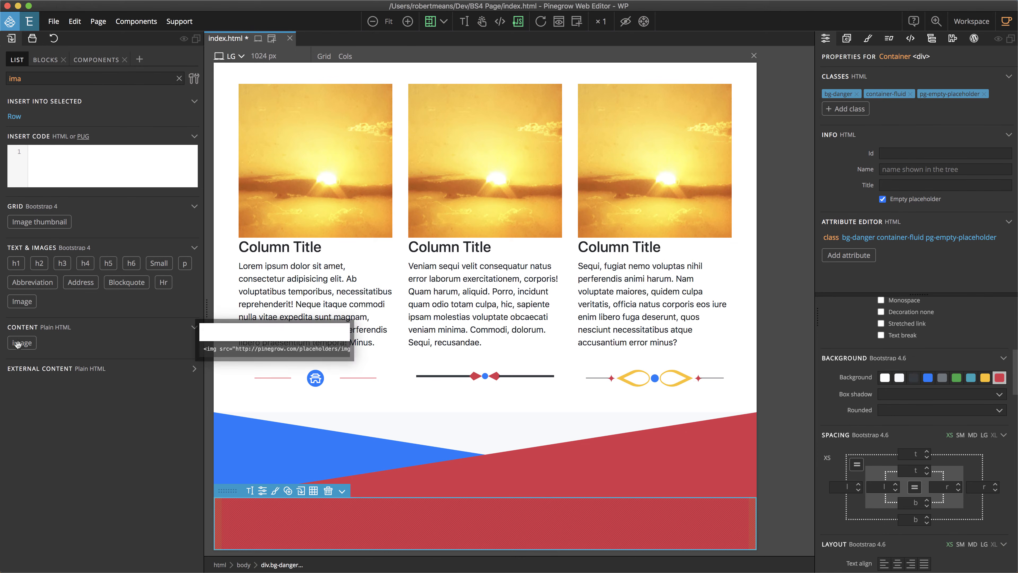
{"action": "mouse_move", "coordinate": [18, 344]}
{"action": "left_mouse_down"}
{"action": "mouse_move", "coordinate": [51, 376]}
{"action": "mouse_move", "coordinate": [918, 558]}
{"action": "mouse_move", "coordinate": [899, 542]}
{"action": "left_mouse_up"}
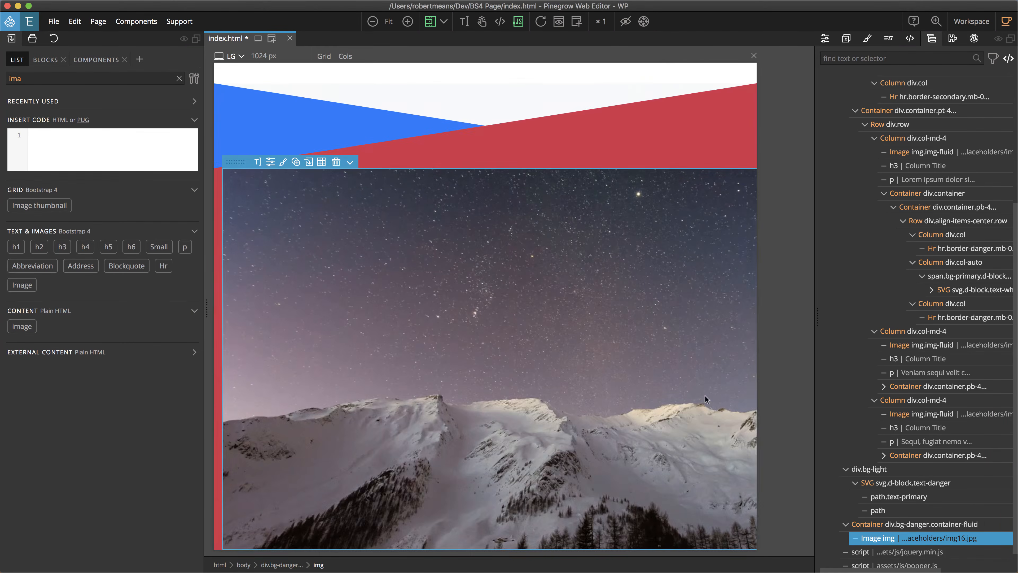
- Add a Bootstrap Row above the image in the red container and nest the image inside that row
{"action": "left_click_drag", "start_coordinate": [60, 77], "coordinate": [2, 79]}
{"action": "type", "text": "row"}
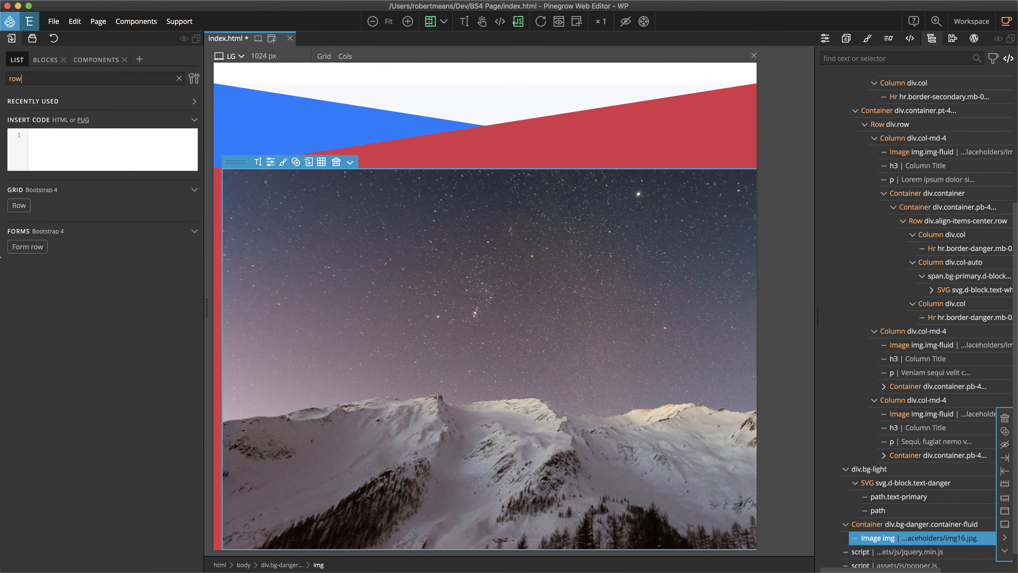
{"action": "mouse_move", "coordinate": [19, 205]}
{"action": "left_mouse_down"}
{"action": "mouse_move", "coordinate": [878, 401]}
{"action": "mouse_move", "coordinate": [868, 539]}
{"action": "mouse_move", "coordinate": [881, 549]}
{"action": "left_mouse_up"}
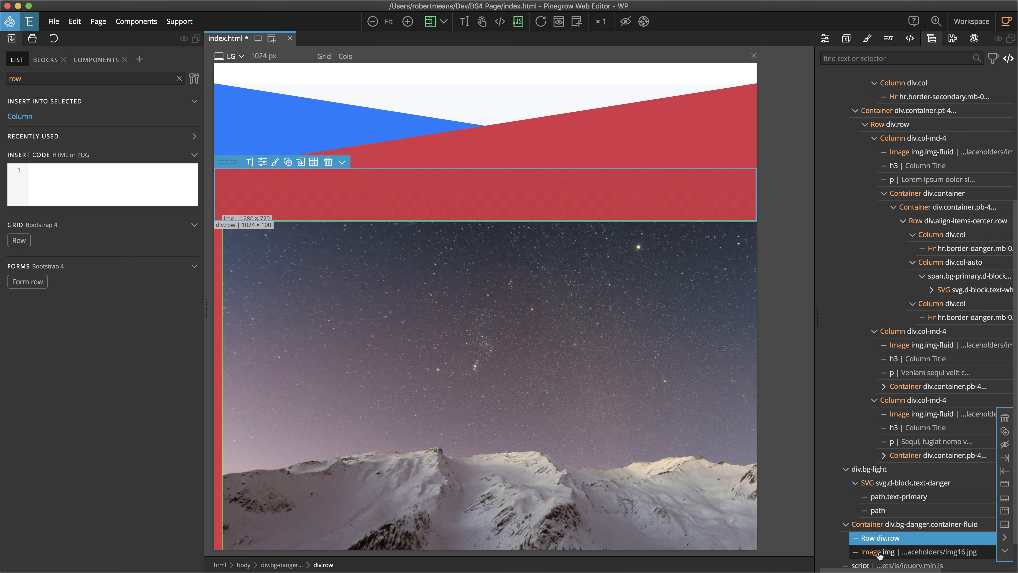
{"action": "left_click", "coordinate": [879, 552]}
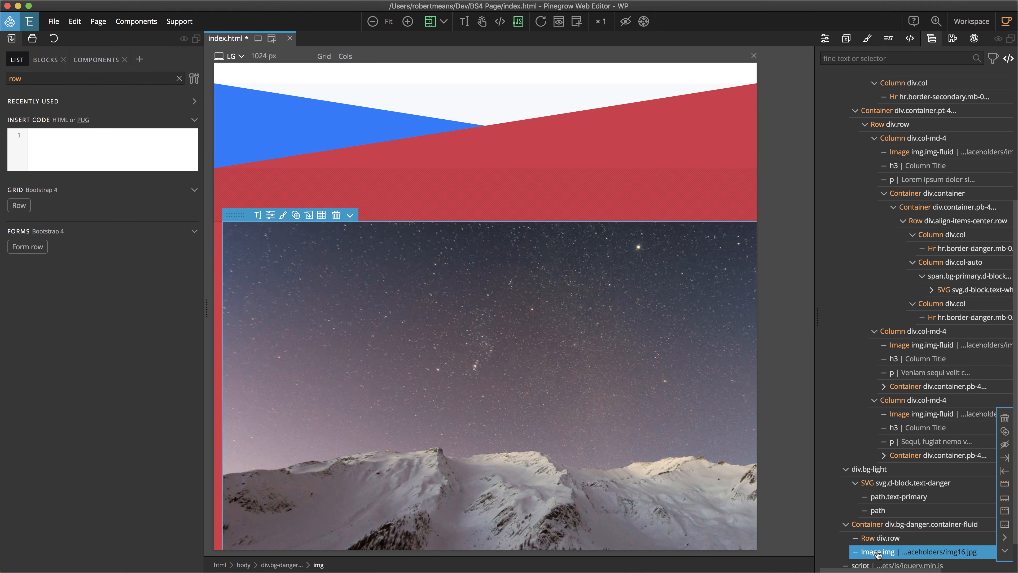
{"action": "left_click", "coordinate": [1008, 461]}
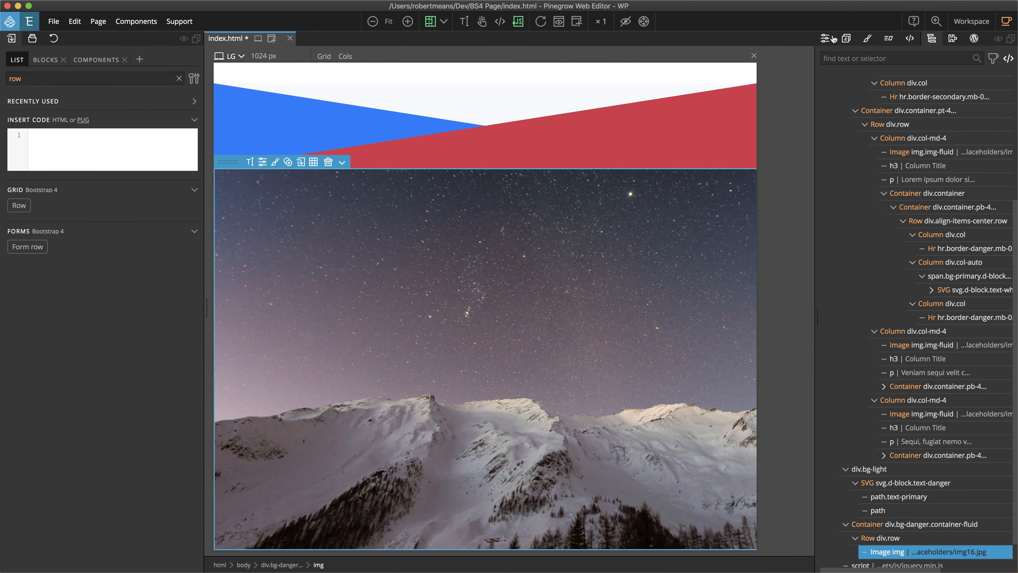
- Make the placeholder image Fluid, leaving the Image fit option off
{"action": "left_click", "coordinate": [824, 38]}
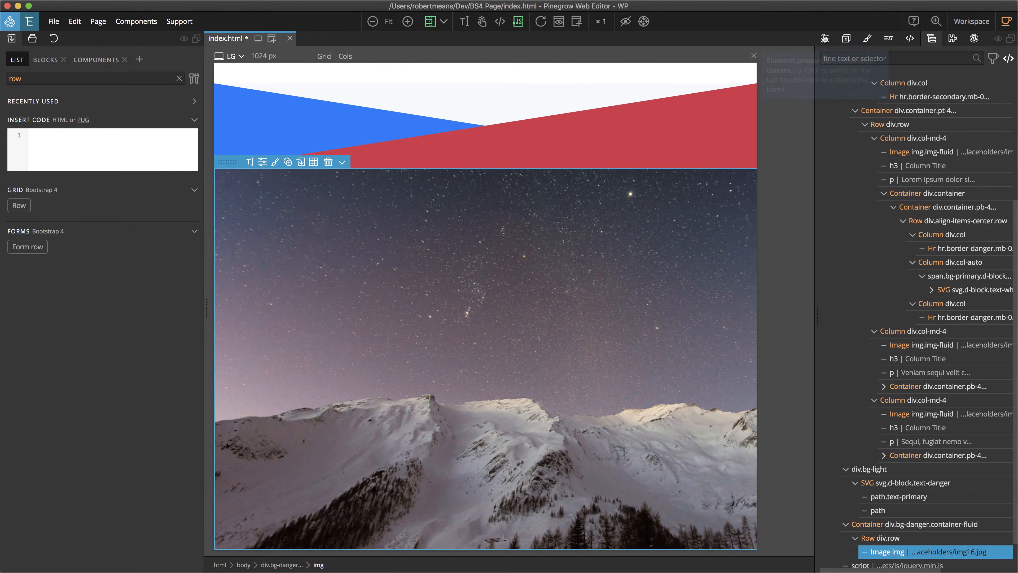
{"action": "scroll", "coordinate": [855, 415], "scroll_direction": "up", "scroll_amount": 10}
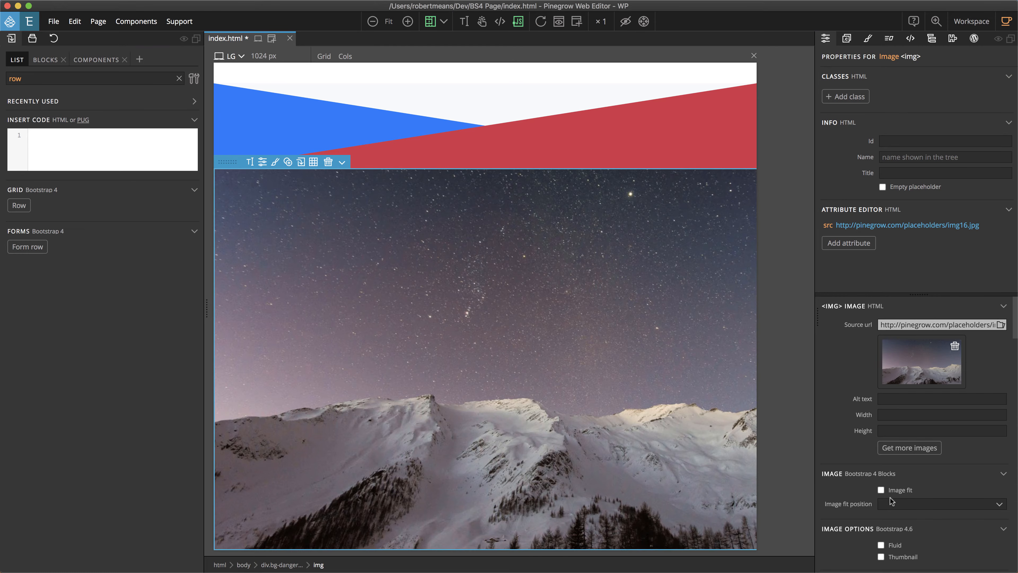
{"action": "left_click", "coordinate": [880, 490]}
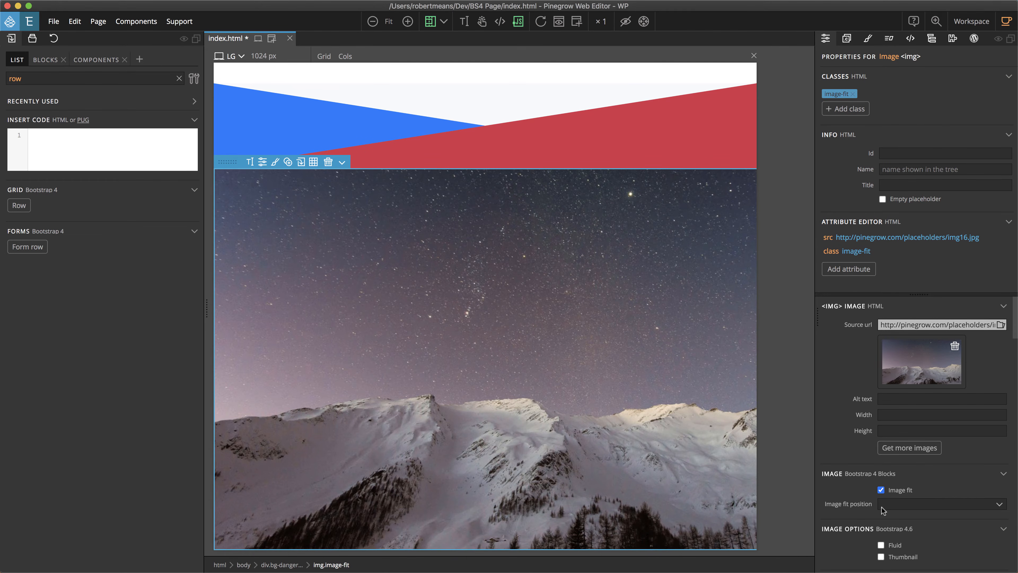
{"action": "left_click", "coordinate": [881, 545]}
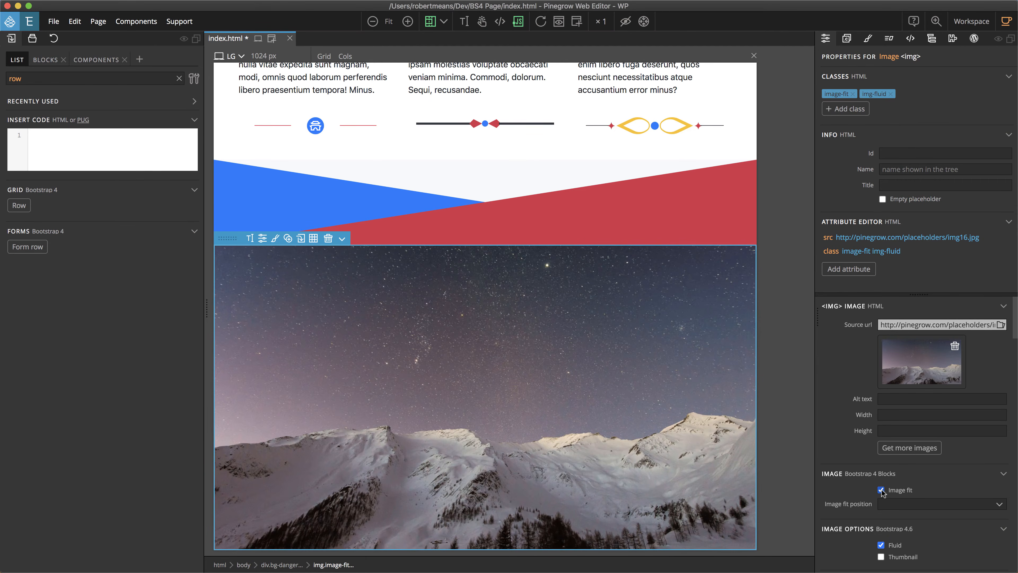
{"action": "left_click", "coordinate": [881, 490]}
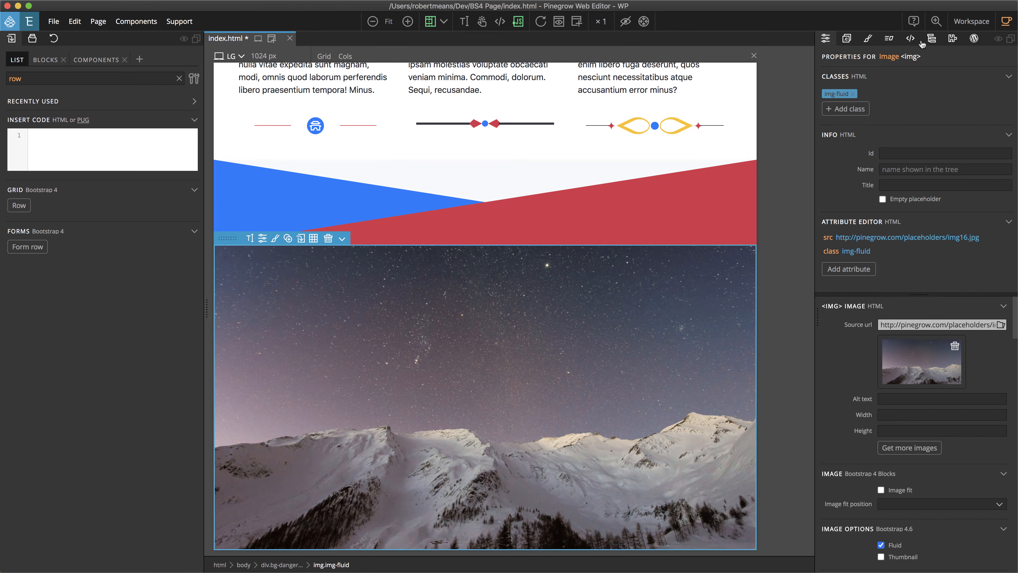
- Insert a Bootstrap Column above the image in the row and nest the image inside that column
{"action": "left_click", "coordinate": [932, 39]}
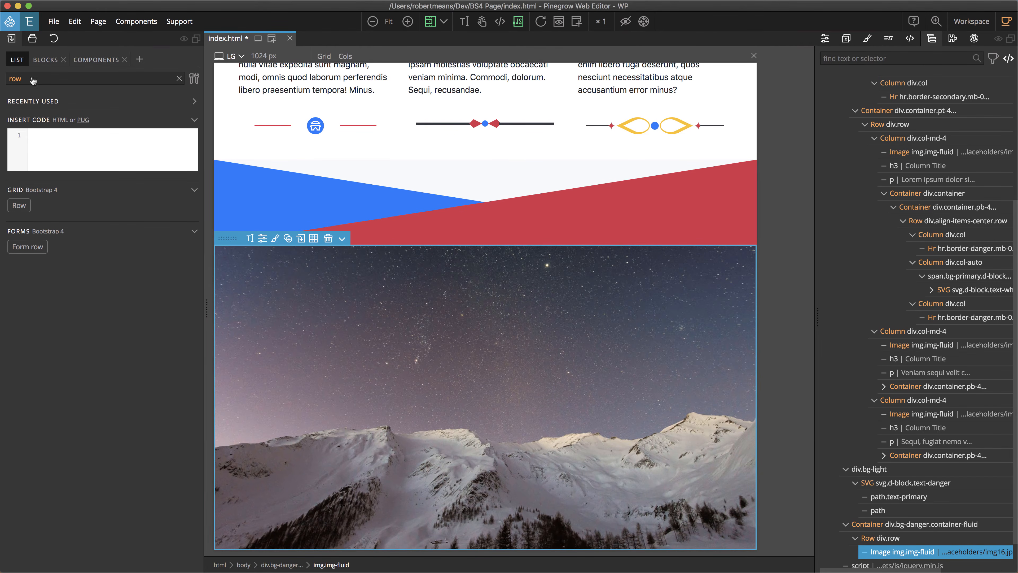
{"action": "left_click", "coordinate": [43, 60]}
{"action": "left_click", "coordinate": [15, 61]}
{"action": "left_click", "coordinate": [177, 79]}
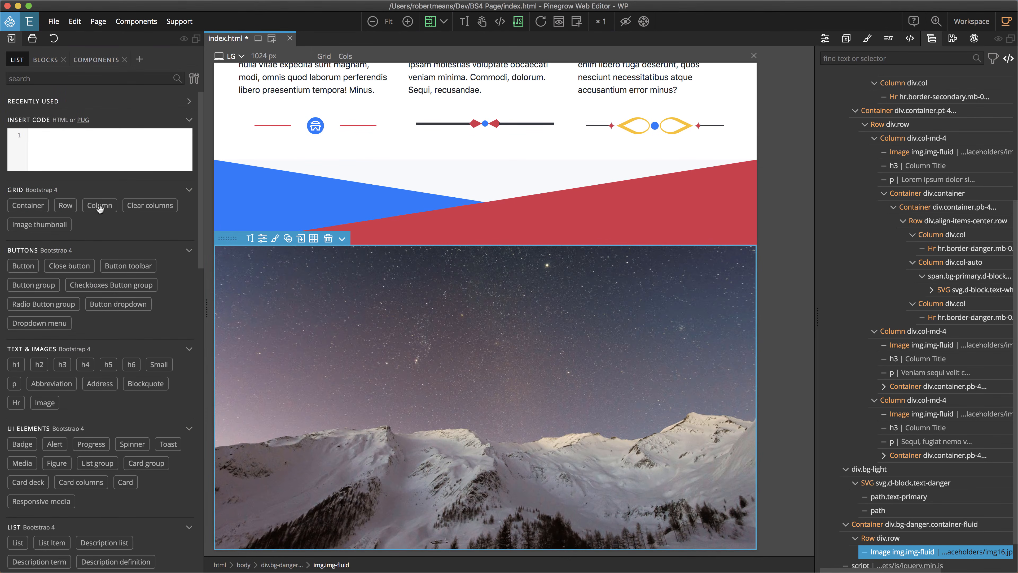
{"action": "mouse_move", "coordinate": [100, 207]}
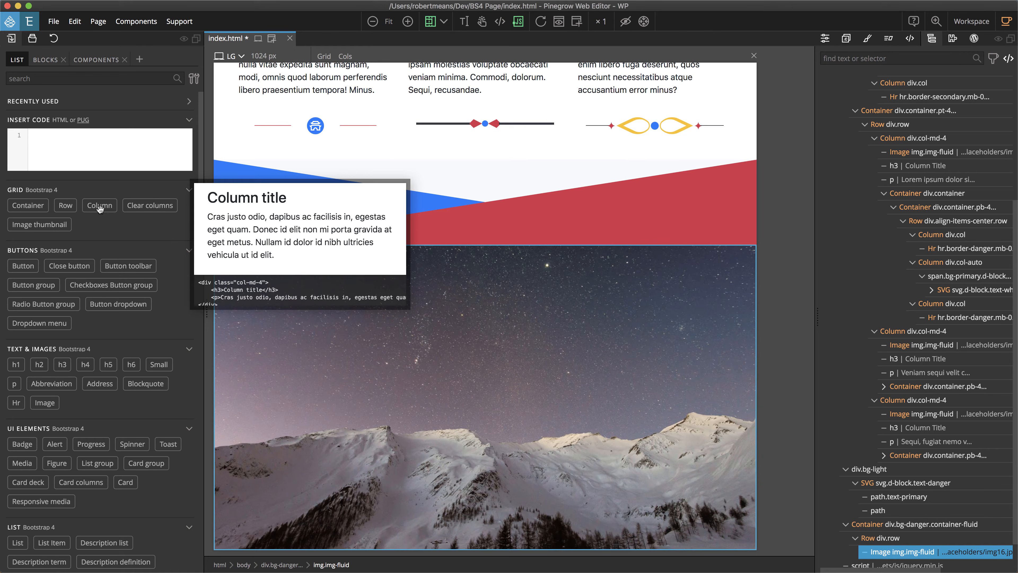
{"action": "mouse_move", "coordinate": [99, 207]}
{"action": "left_mouse_down"}
{"action": "mouse_move", "coordinate": [191, 212]}
{"action": "mouse_move", "coordinate": [581, 383]}
{"action": "mouse_move", "coordinate": [954, 521]}
{"action": "mouse_move", "coordinate": [906, 553]}
{"action": "mouse_move", "coordinate": [898, 506]}
{"action": "mouse_move", "coordinate": [935, 507]}
{"action": "left_mouse_up"}
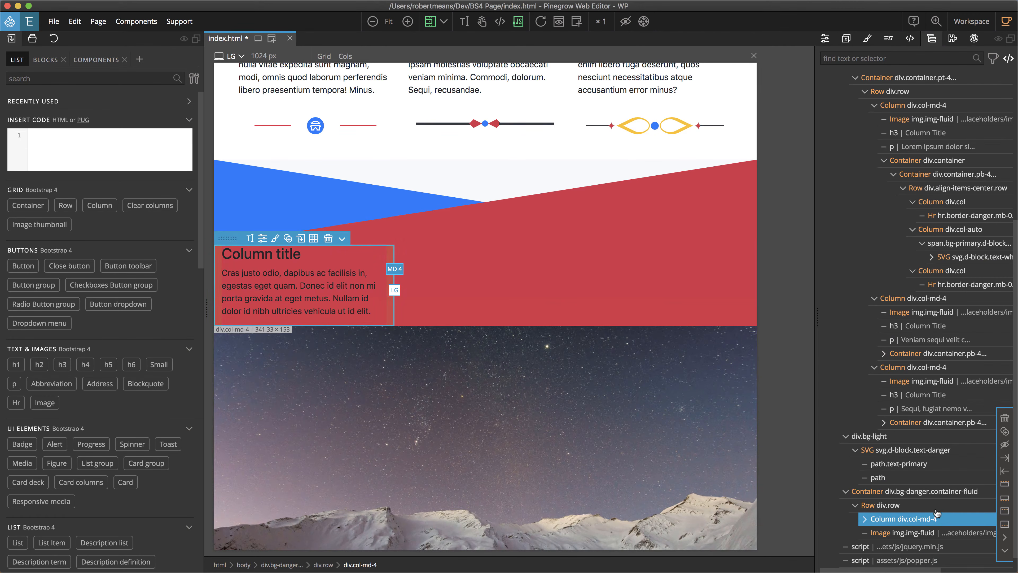
{"action": "left_click", "coordinate": [886, 534]}
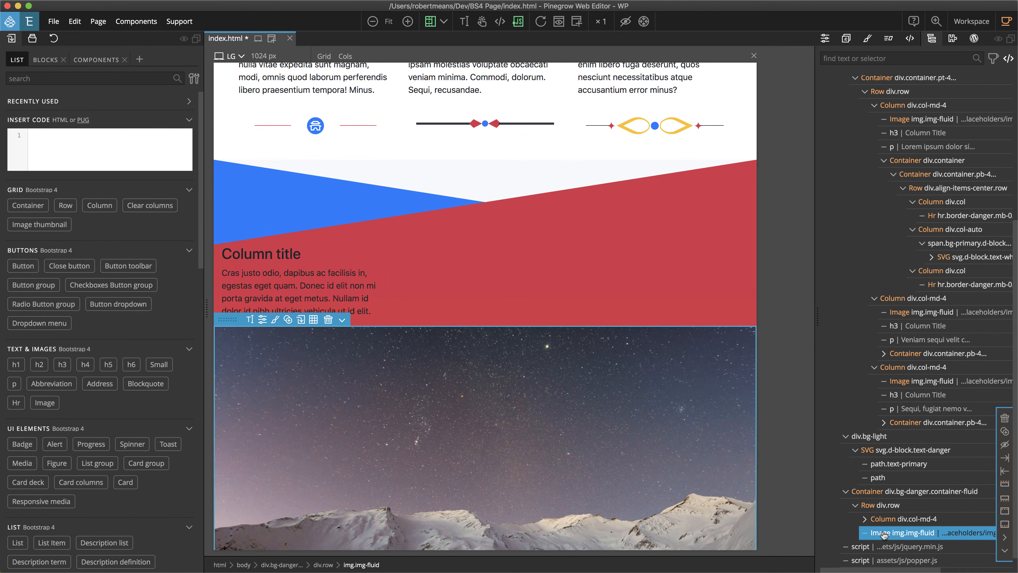
{"action": "left_click", "coordinate": [1006, 459]}
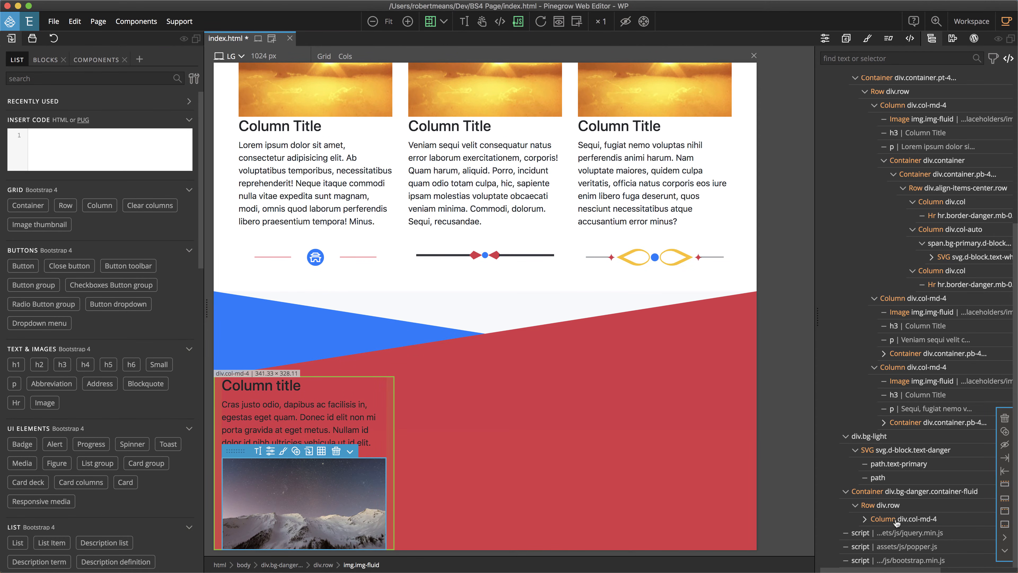
- Set the row's flex Justify content to center so its column sits in the middle
{"action": "left_click", "coordinate": [874, 507]}
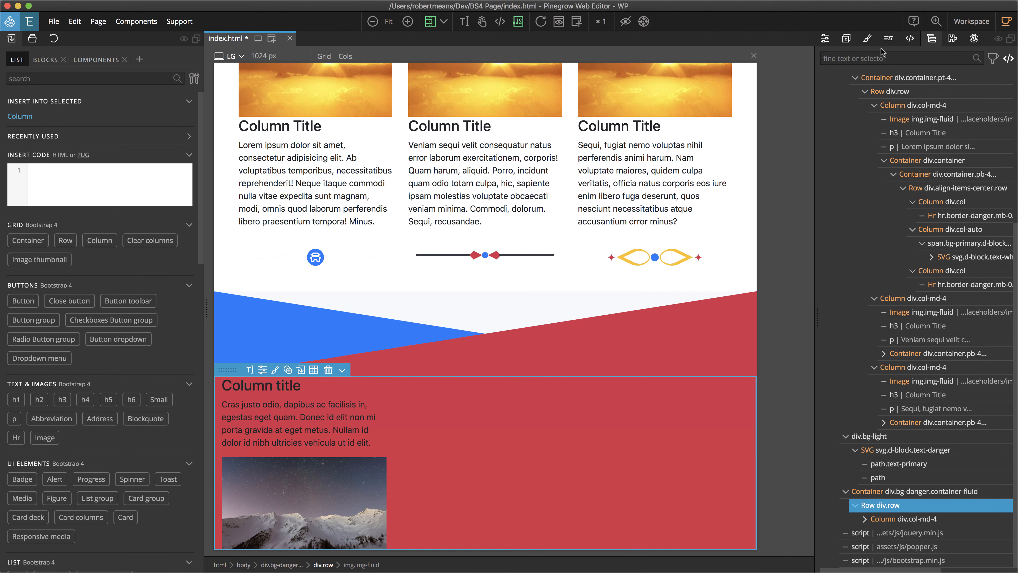
{"action": "left_click", "coordinate": [824, 38]}
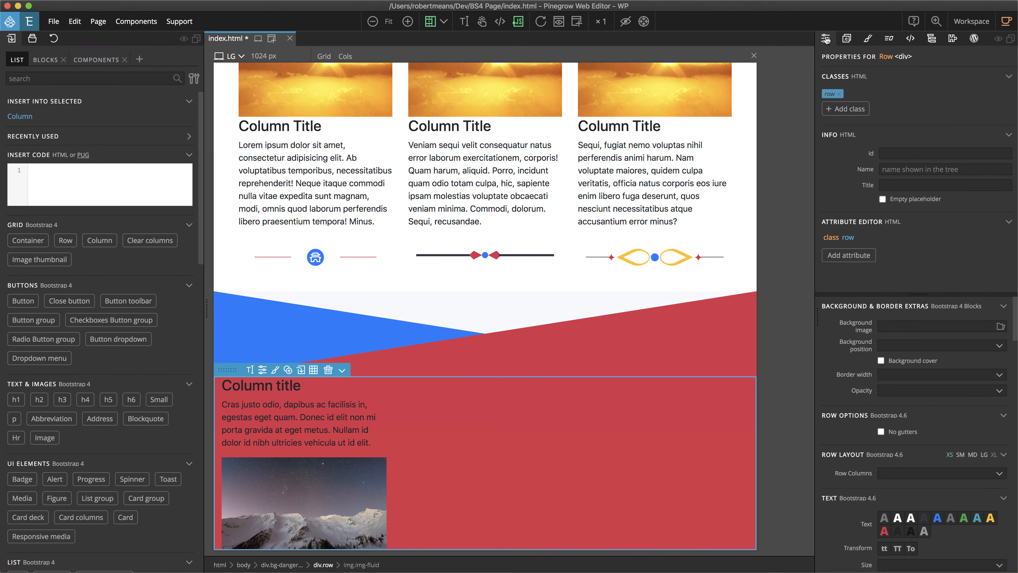
{"action": "scroll", "coordinate": [912, 355], "scroll_direction": "down", "scroll_amount": 10}
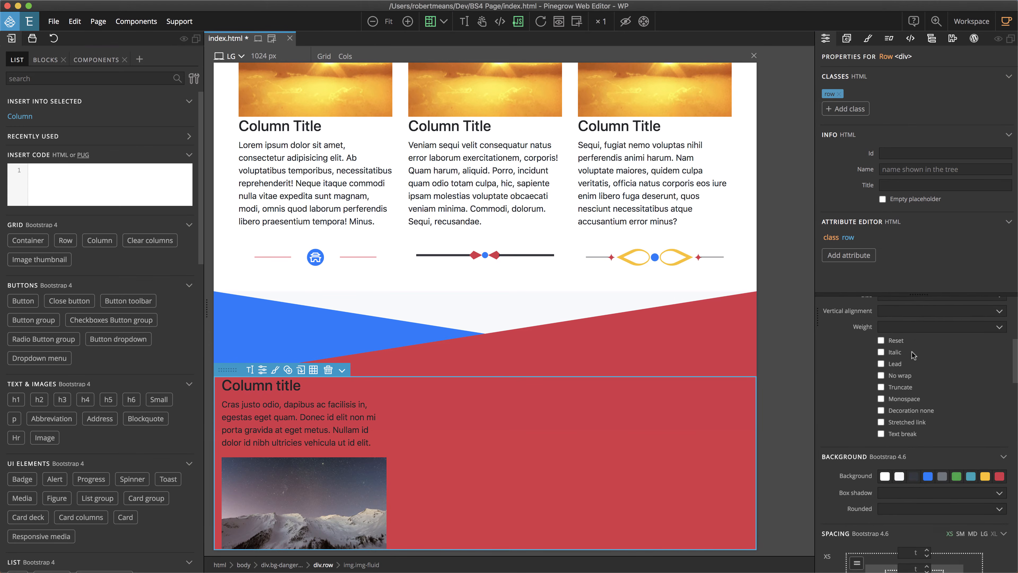
{"action": "scroll", "coordinate": [910, 369], "scroll_direction": "down", "scroll_amount": 10}
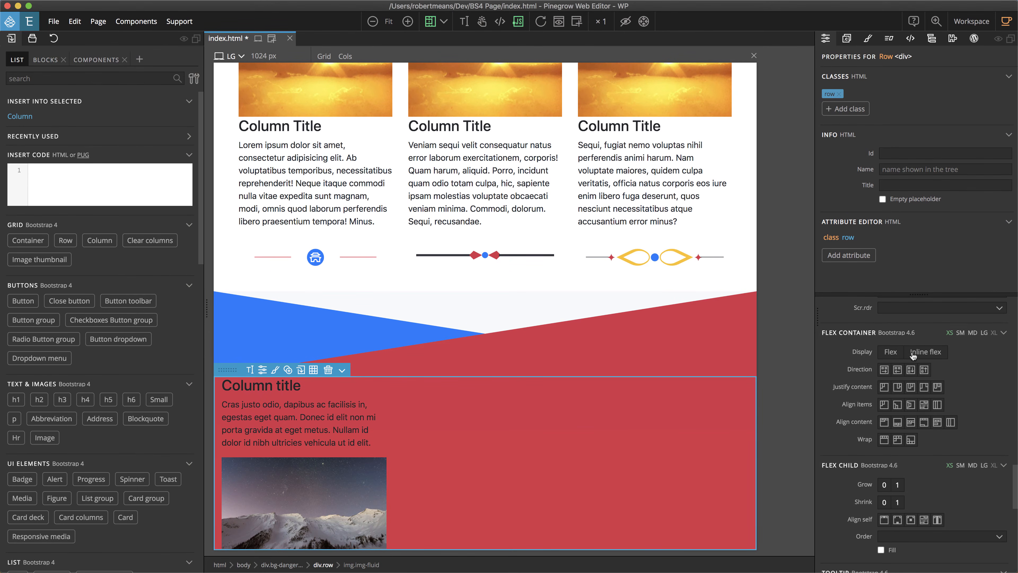
{"action": "left_click", "coordinate": [910, 388]}
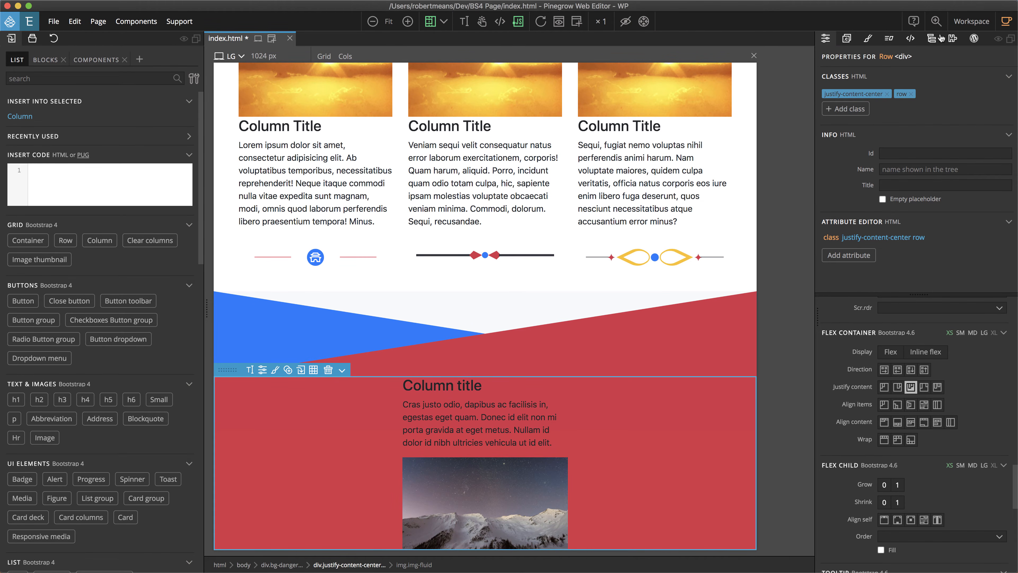
- Insert the Divider 9 block directly below the red container holding the text and image column
{"action": "left_click", "coordinate": [931, 40]}
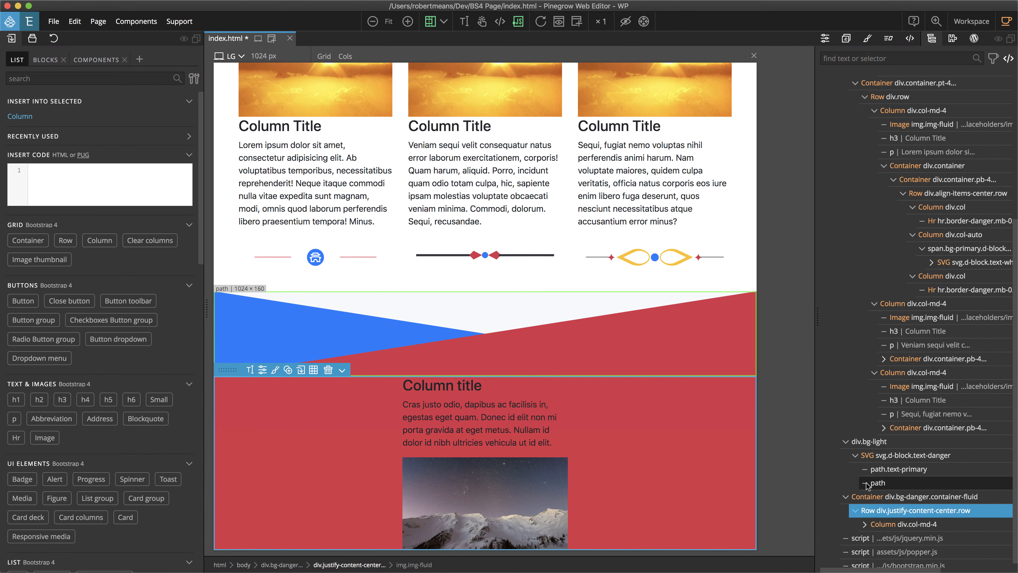
{"action": "left_click", "coordinate": [847, 498]}
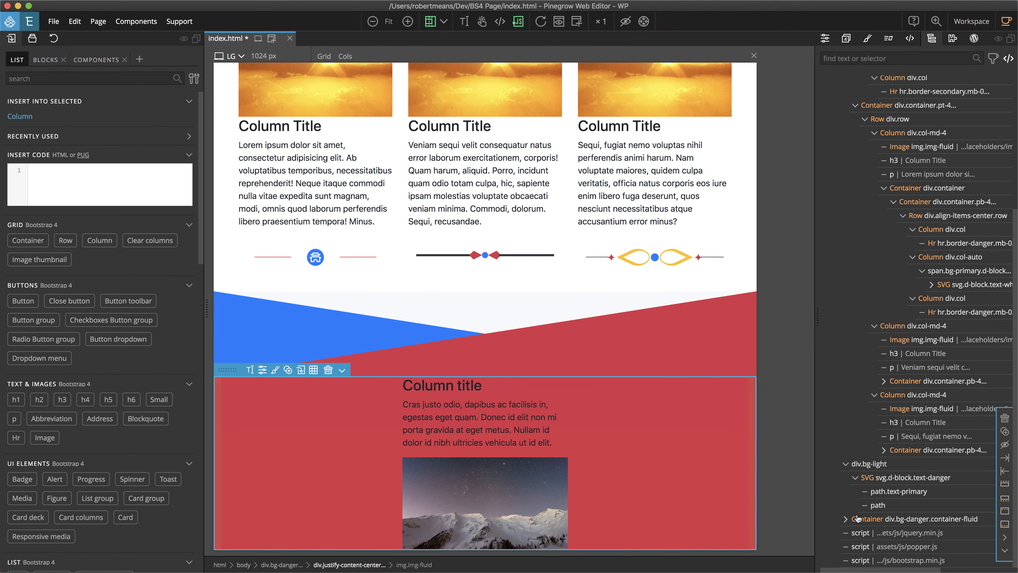
{"action": "left_click", "coordinate": [42, 60]}
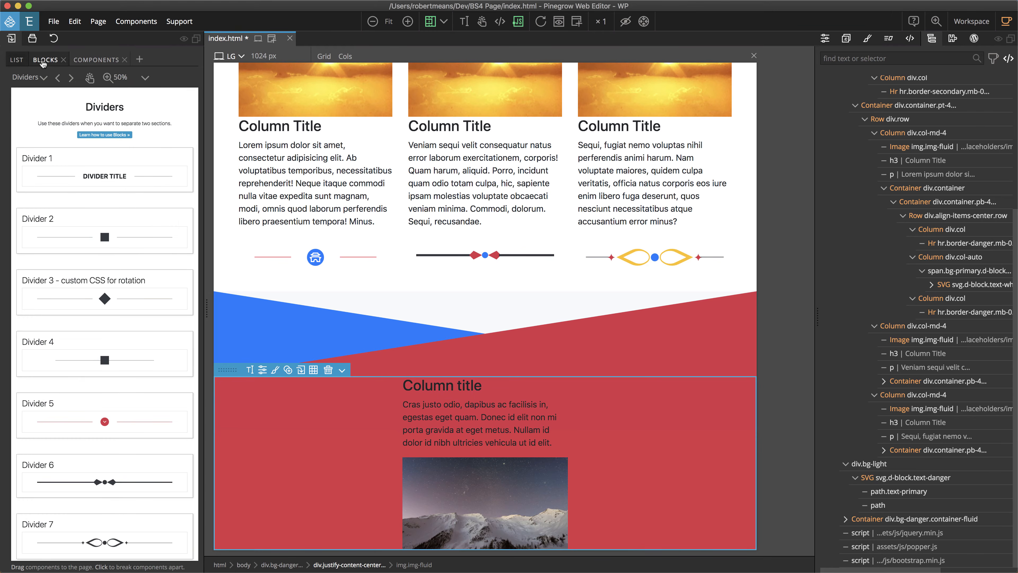
{"action": "scroll", "coordinate": [84, 428], "scroll_direction": "down", "scroll_amount": 10}
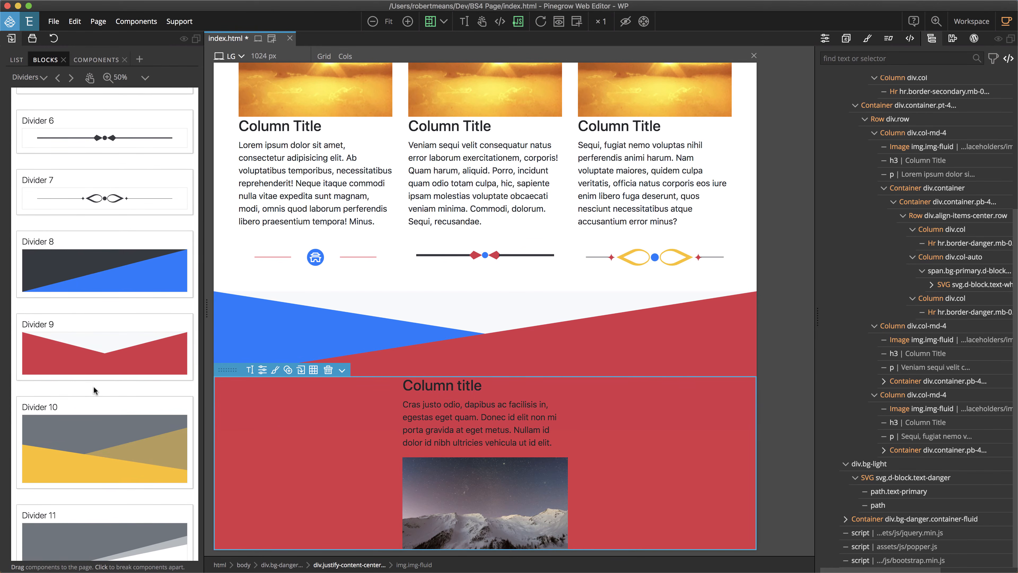
{"action": "mouse_move", "coordinate": [97, 363]}
{"action": "left_mouse_down"}
{"action": "mouse_move", "coordinate": [136, 396]}
{"action": "mouse_move", "coordinate": [428, 549]}
{"action": "mouse_move", "coordinate": [425, 502]}
{"action": "left_mouse_up"}
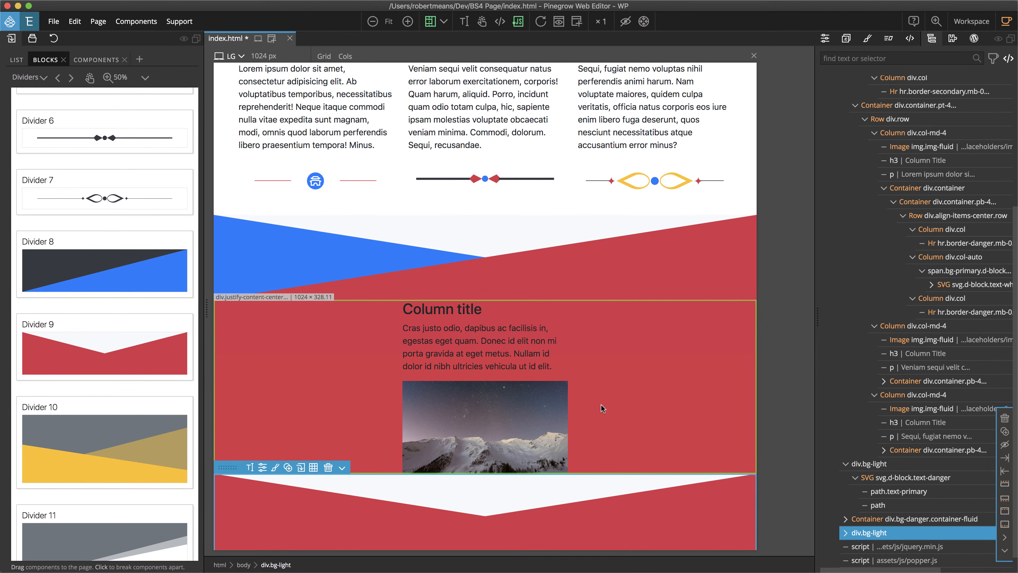
- Change the new V-shaped divider's wrapper background to the red danger colour (bg-danger)
{"action": "left_click", "coordinate": [824, 39]}
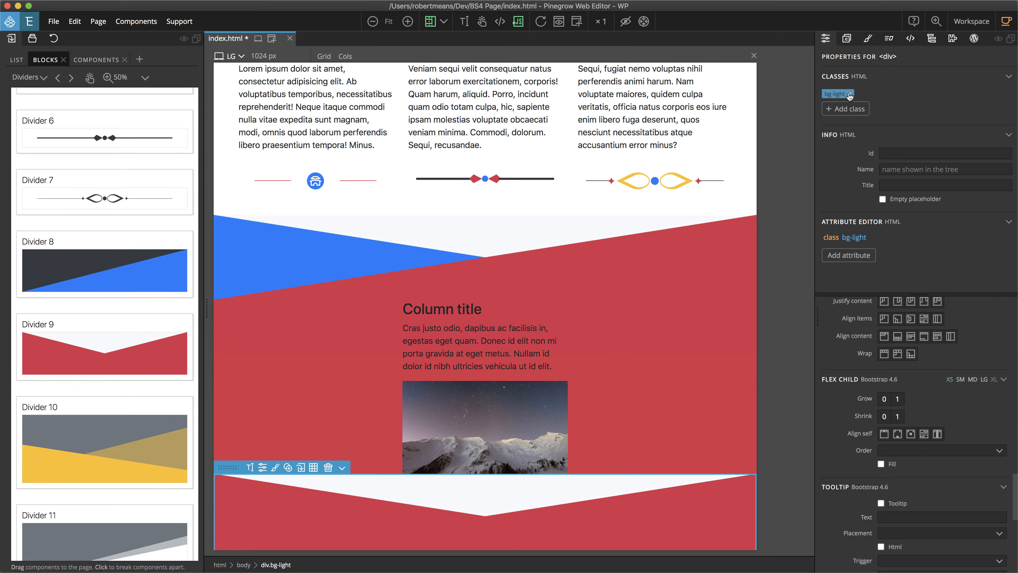
{"action": "scroll", "coordinate": [910, 436], "scroll_direction": "up", "scroll_amount": 10}
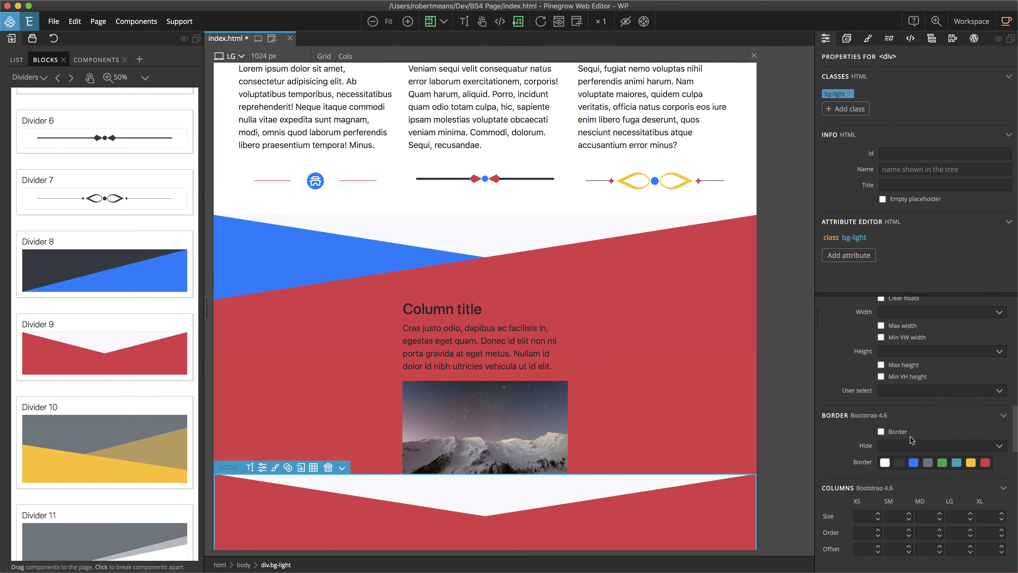
{"action": "scroll", "coordinate": [910, 437], "scroll_direction": "up", "scroll_amount": 10}
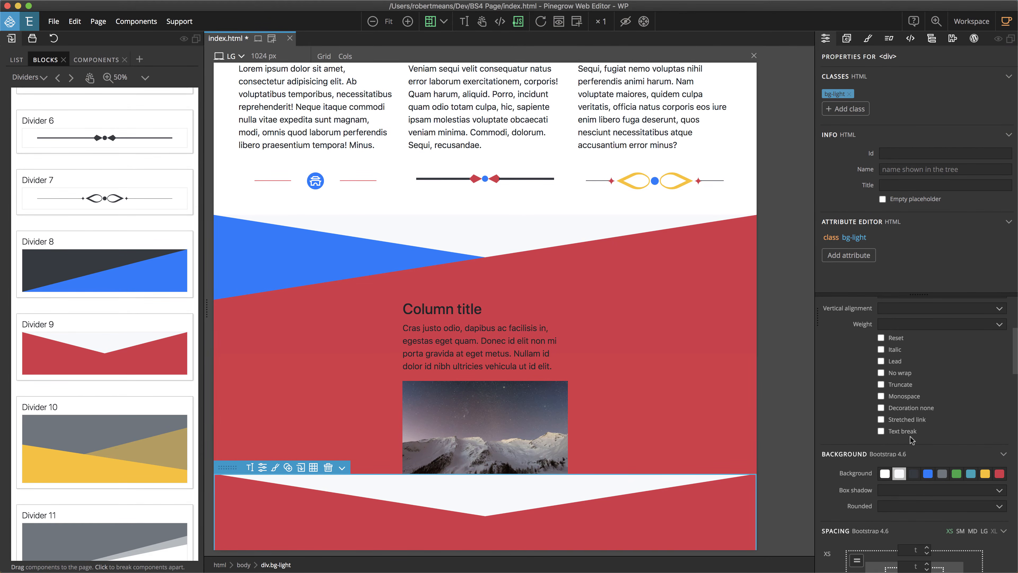
{"action": "left_click", "coordinate": [999, 474]}
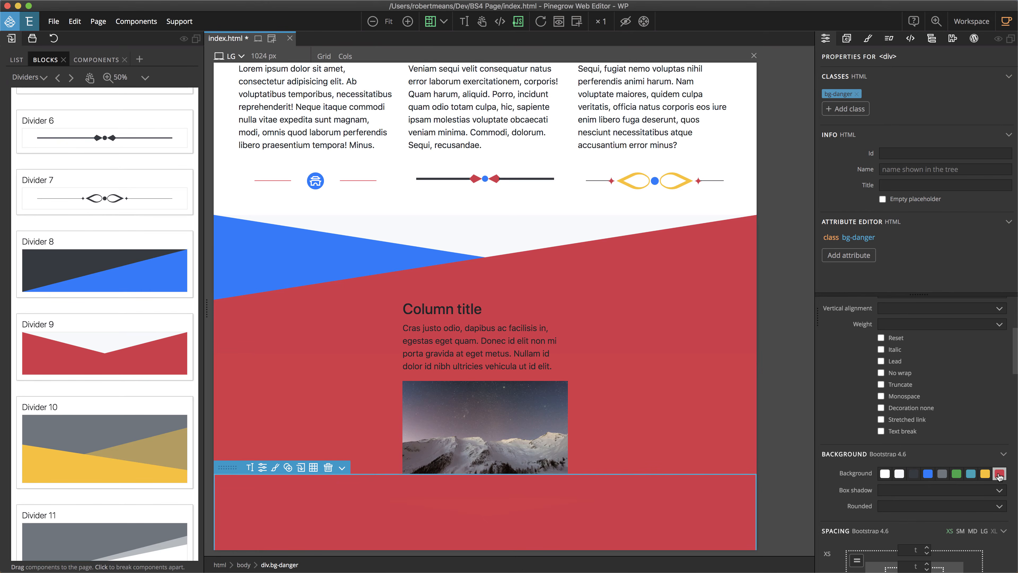
- Set the text colour of the SVG inside the V-shaped divider to light (text-light)
{"action": "left_click", "coordinate": [932, 39]}
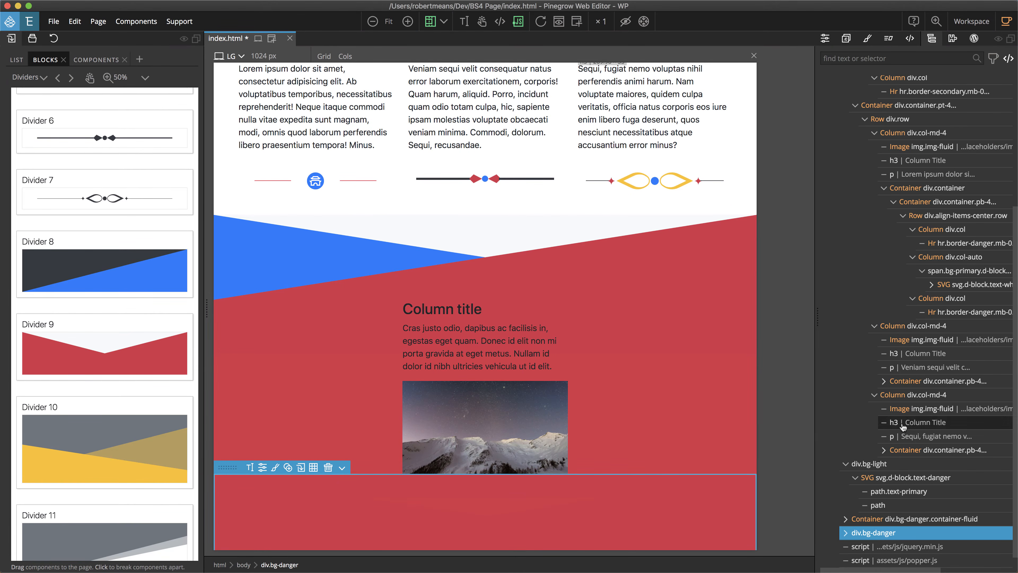
{"action": "left_click", "coordinate": [845, 533]}
{"action": "scroll", "coordinate": [943, 475], "scroll_direction": "down", "scroll_amount": 2}
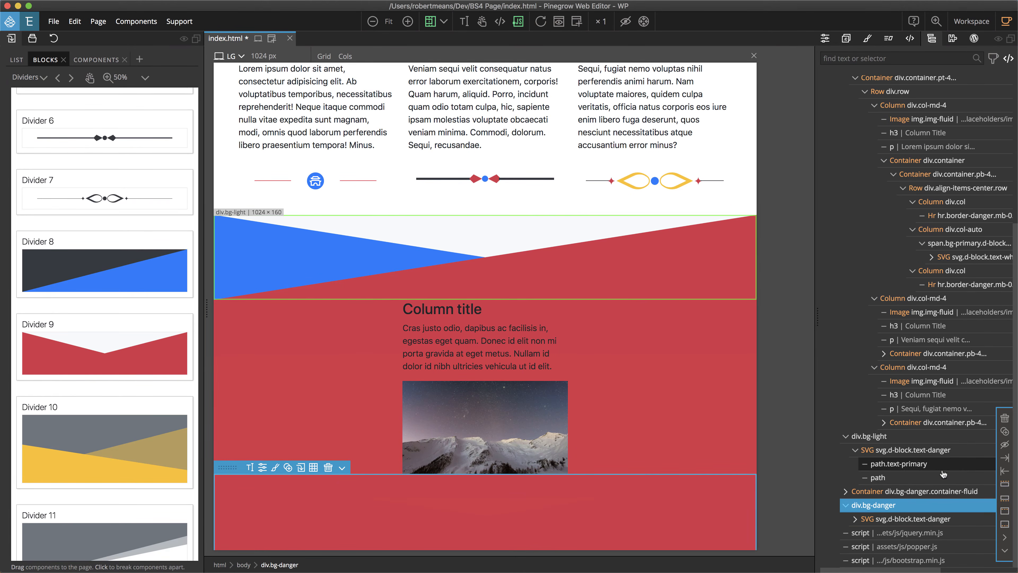
{"action": "left_click", "coordinate": [880, 520]}
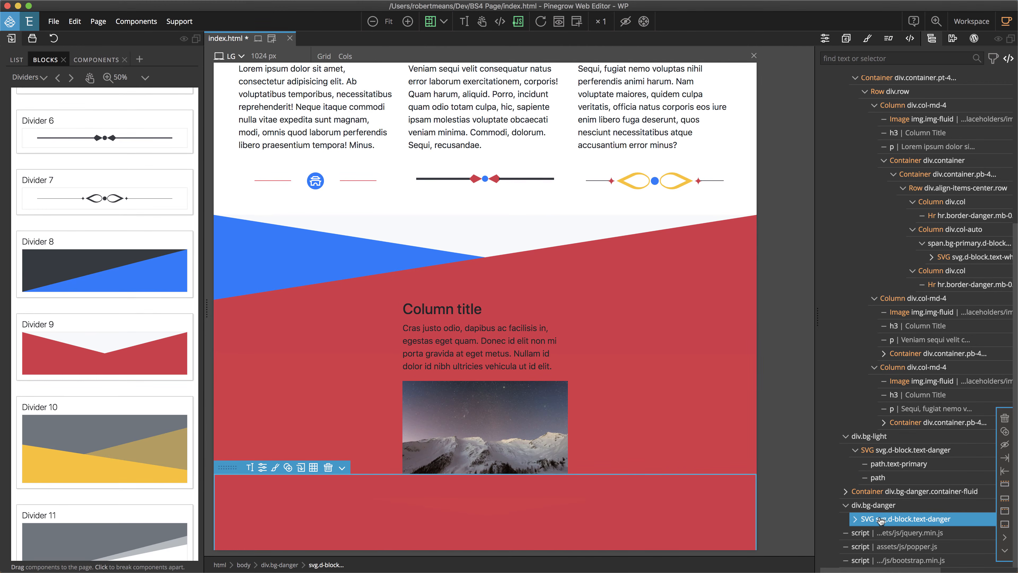
{"action": "left_click", "coordinate": [825, 39]}
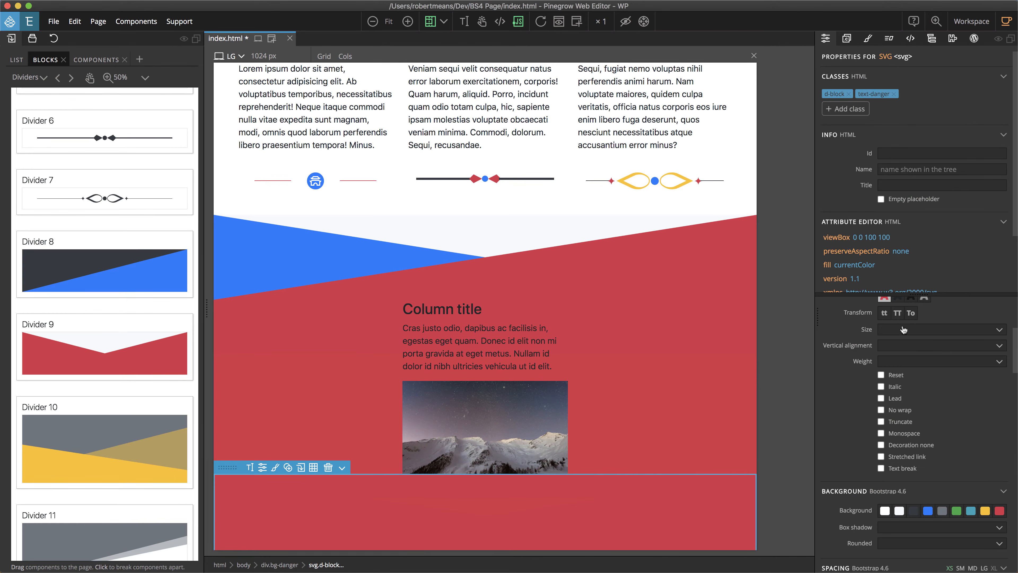
{"action": "scroll", "coordinate": [904, 329], "scroll_direction": "up", "scroll_amount": 3}
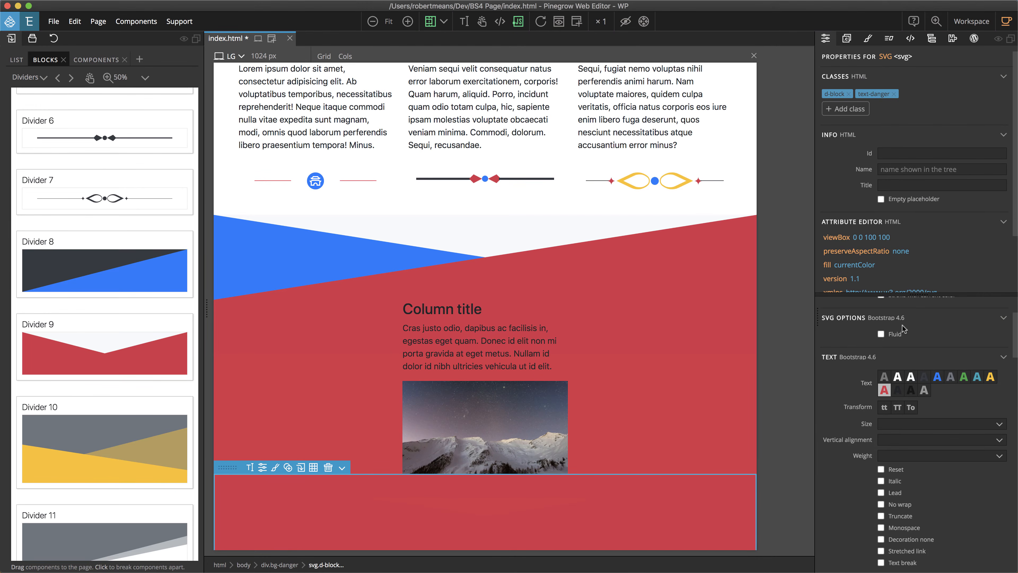
{"action": "left_click", "coordinate": [911, 378]}
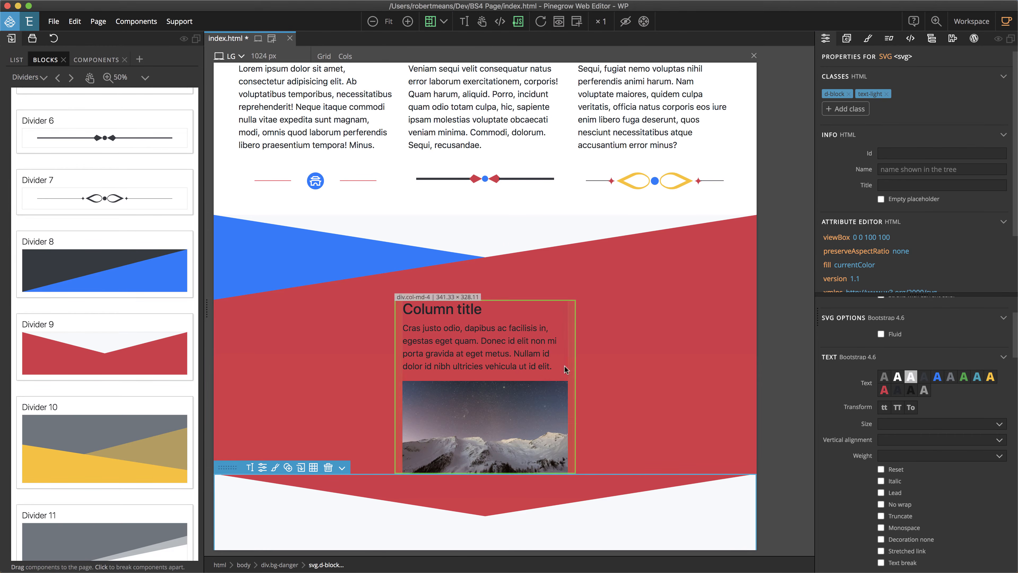
{"action": "scroll", "coordinate": [501, 305], "scroll_direction": "down", "scroll_amount": 1}
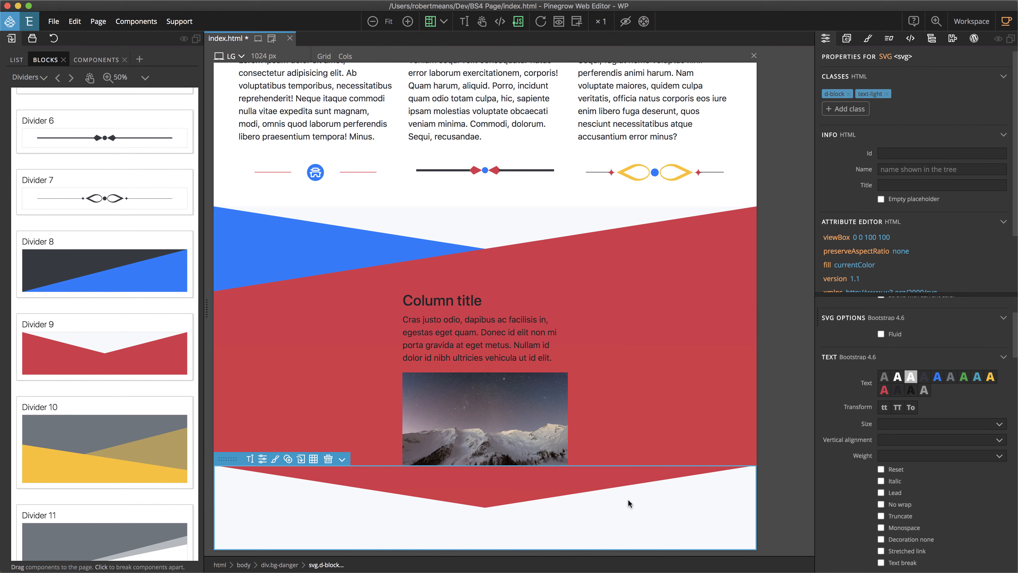
- Delete the light SVG shape from the V-shaped divider below the red section
{"action": "left_click", "coordinate": [689, 128]}
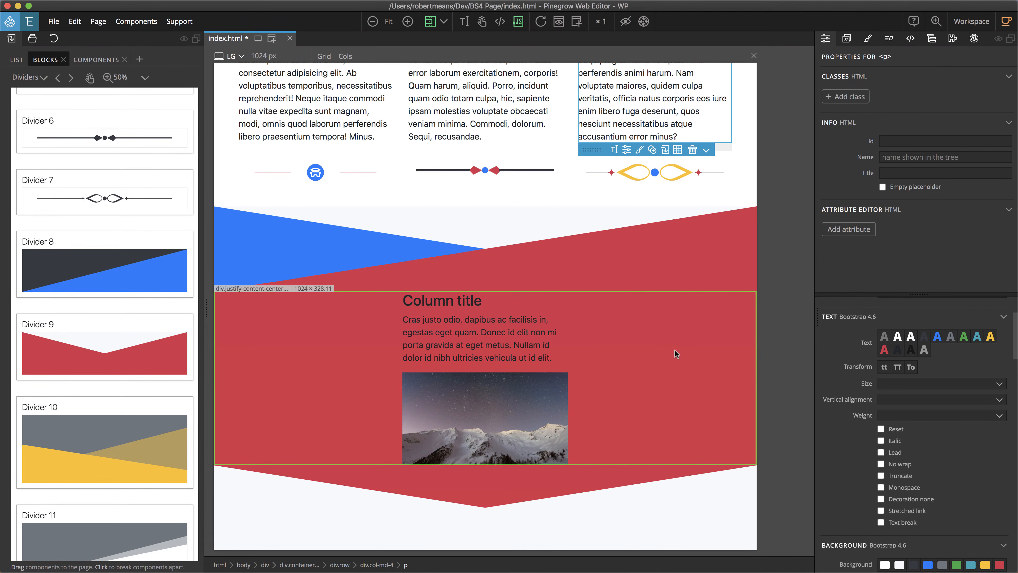
{"action": "left_click", "coordinate": [609, 510]}
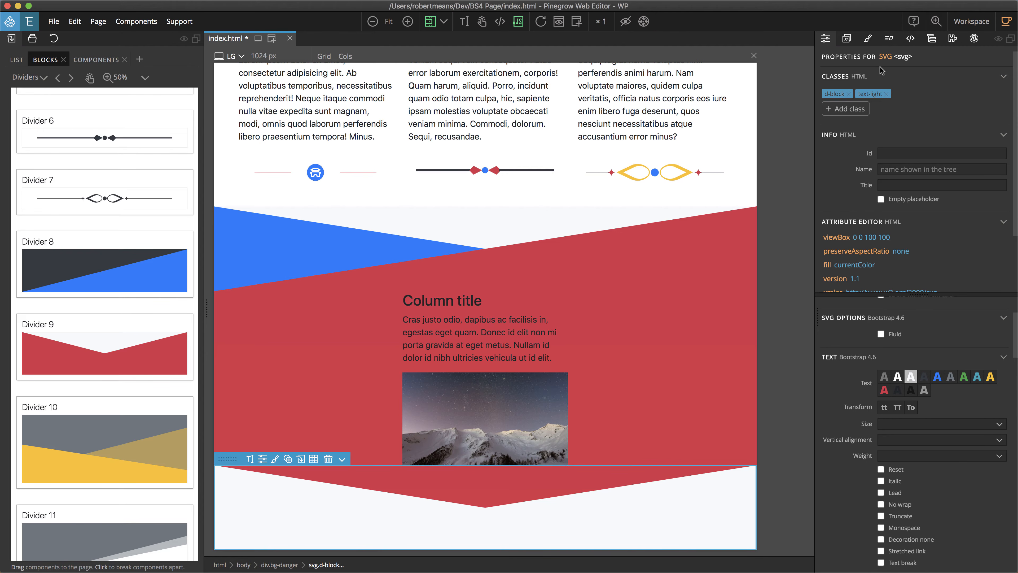
{"action": "left_click", "coordinate": [328, 458]}
- Duplicate the blue-and-red divider section (div.bg-light) and move the copy directly below the red container
{"action": "left_click", "coordinate": [320, 321]}
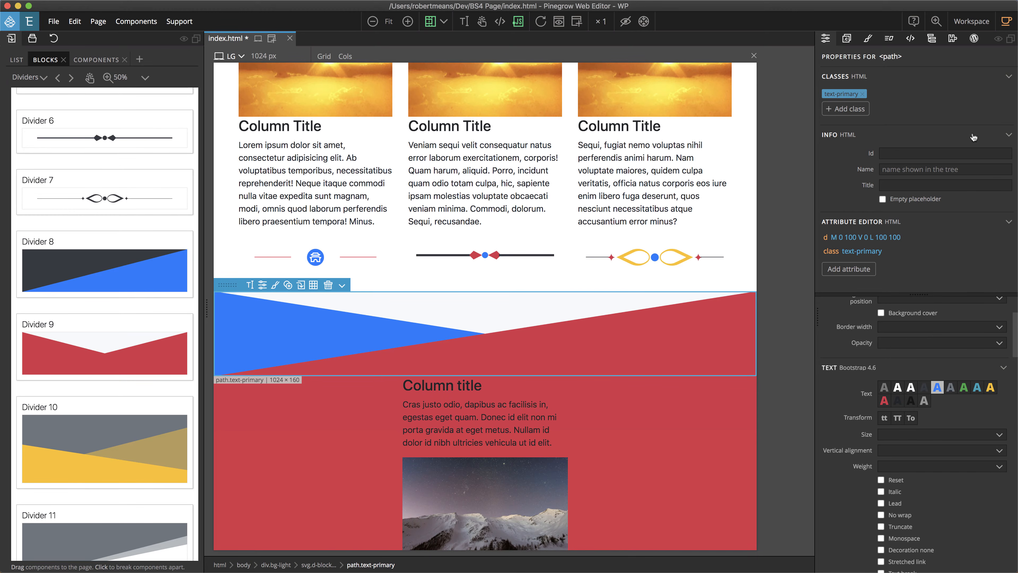
{"action": "left_click", "coordinate": [930, 38]}
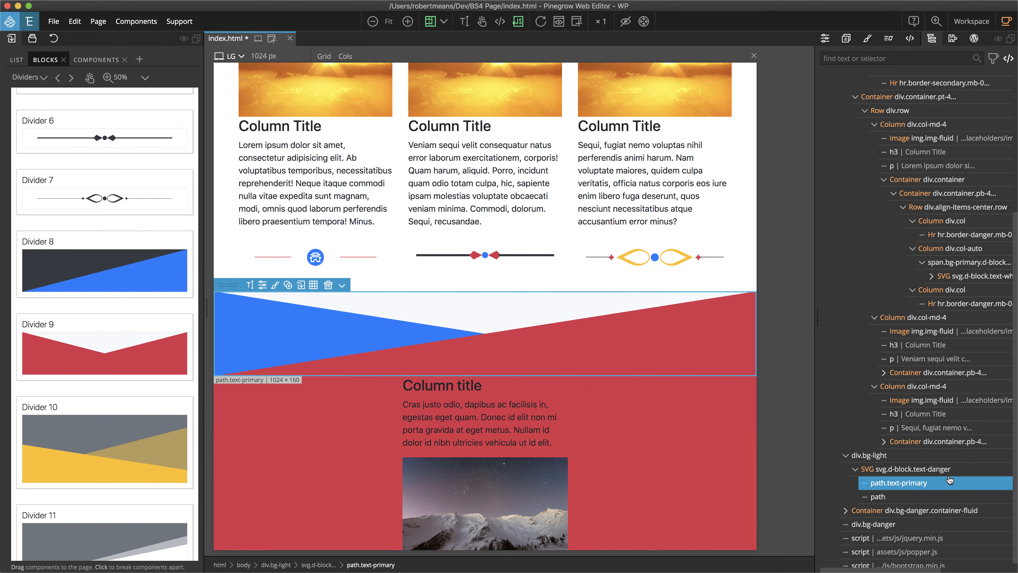
{"action": "left_click", "coordinate": [881, 456]}
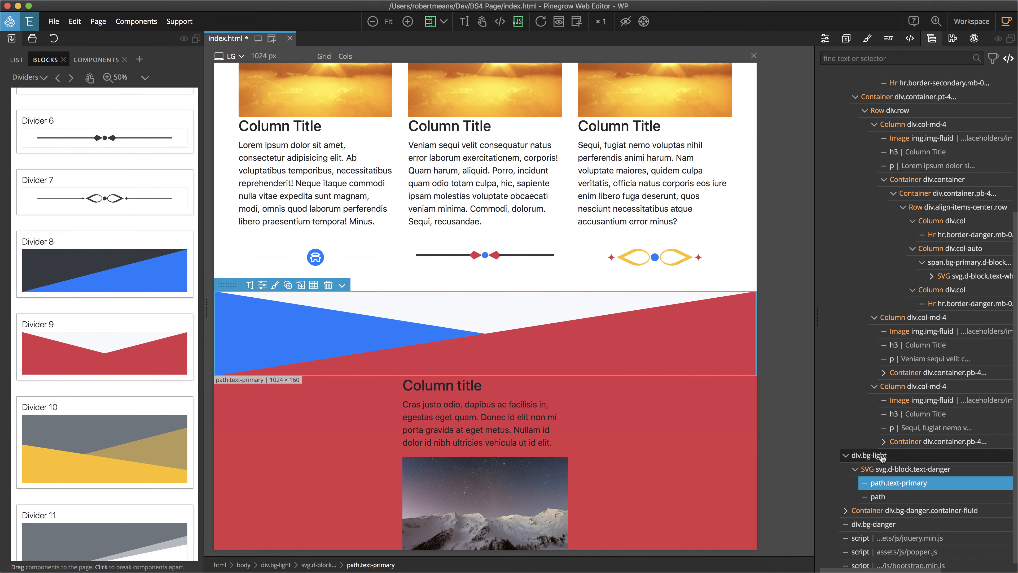
{"action": "left_click", "coordinate": [856, 469]}
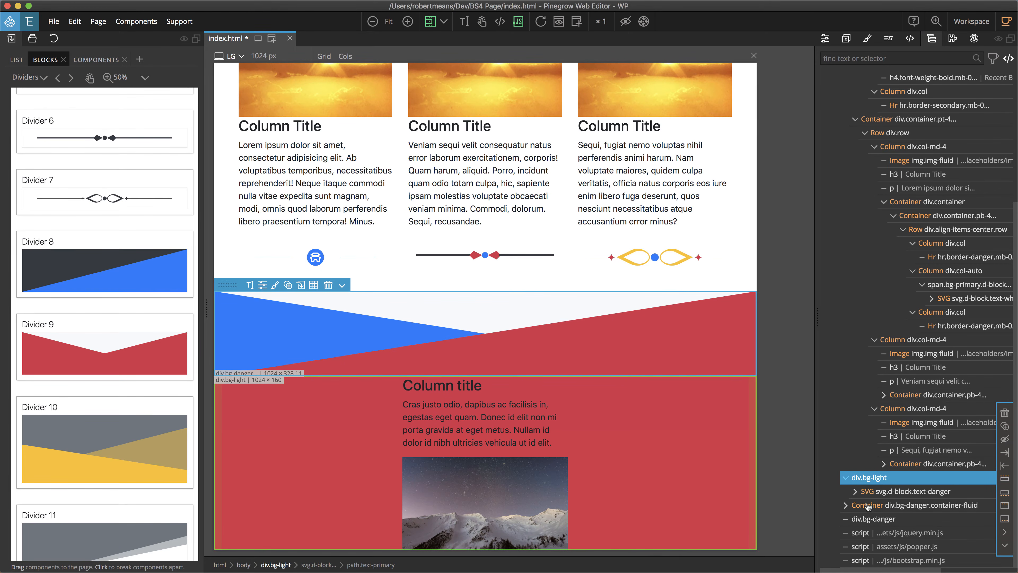
{"action": "left_click", "coordinate": [1005, 427]}
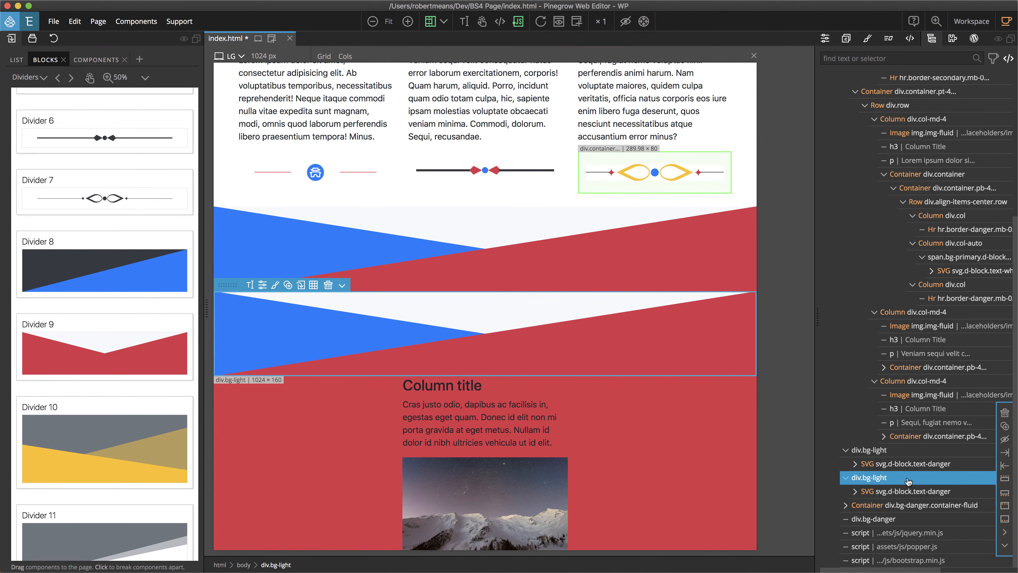
{"action": "left_click_drag", "start_coordinate": [875, 480], "coordinate": [874, 528]}
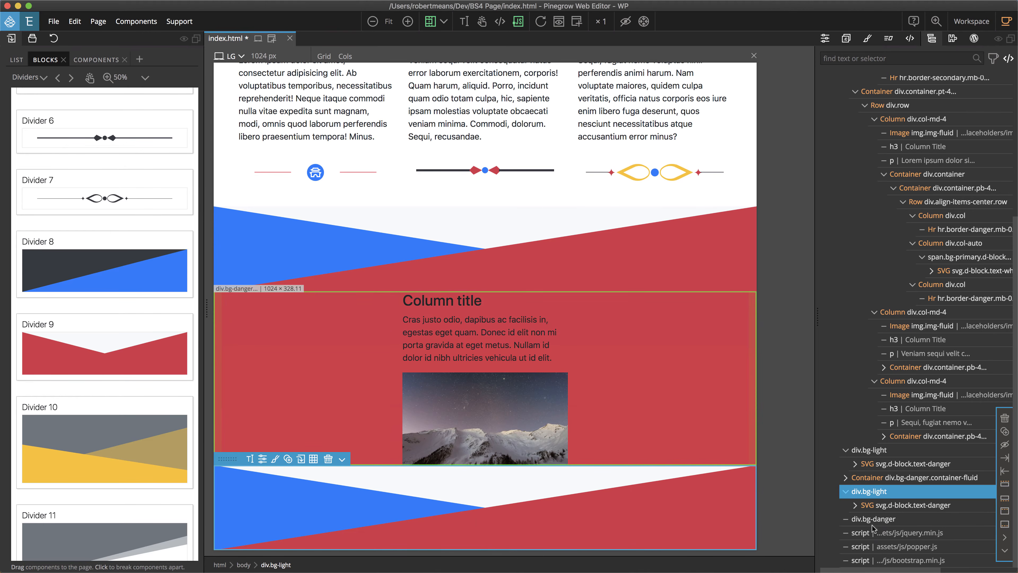
- Select the SVG of the lower divider copy and add a transform to its inline style
{"action": "left_click", "coordinate": [324, 517]}
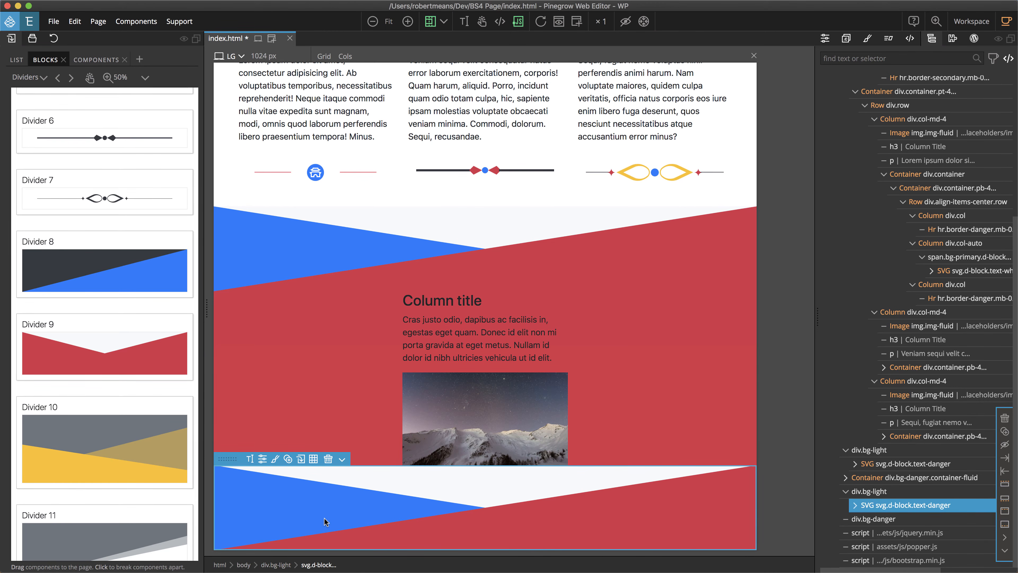
{"action": "left_click", "coordinate": [868, 38]}
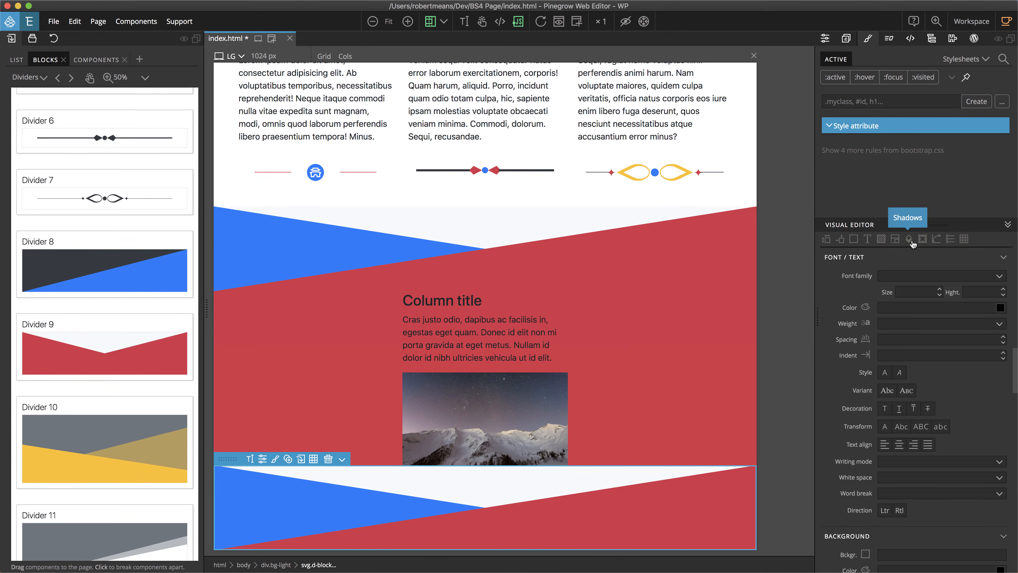
{"action": "left_click", "coordinate": [923, 240]}
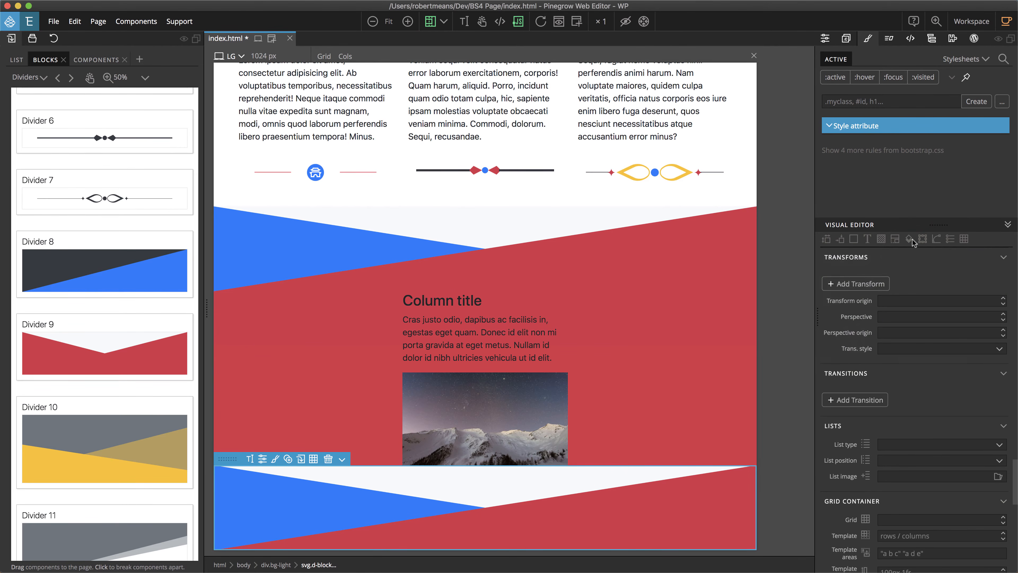
{"action": "left_click", "coordinate": [869, 283]}
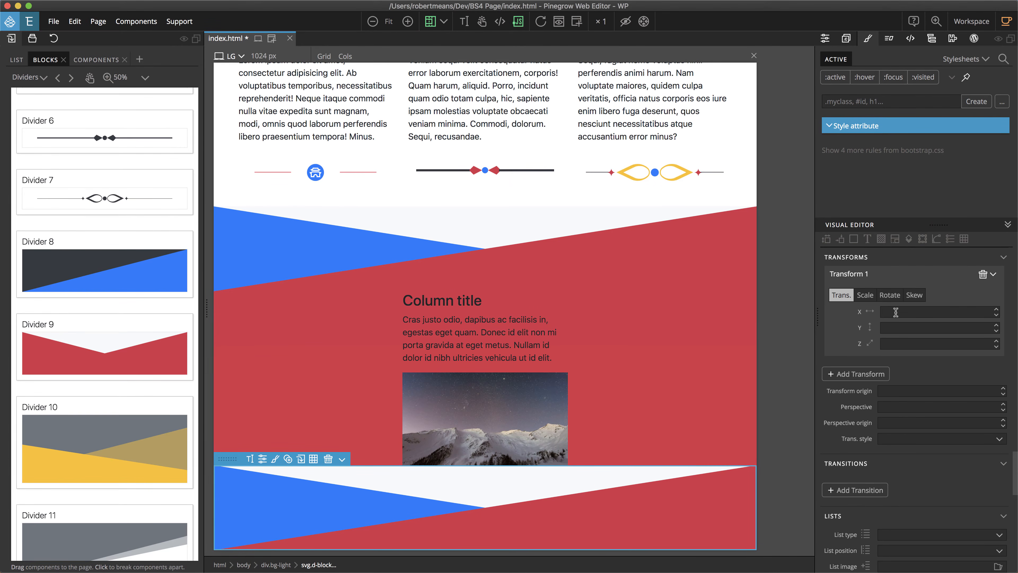
{"action": "type", "text": "180deg"}
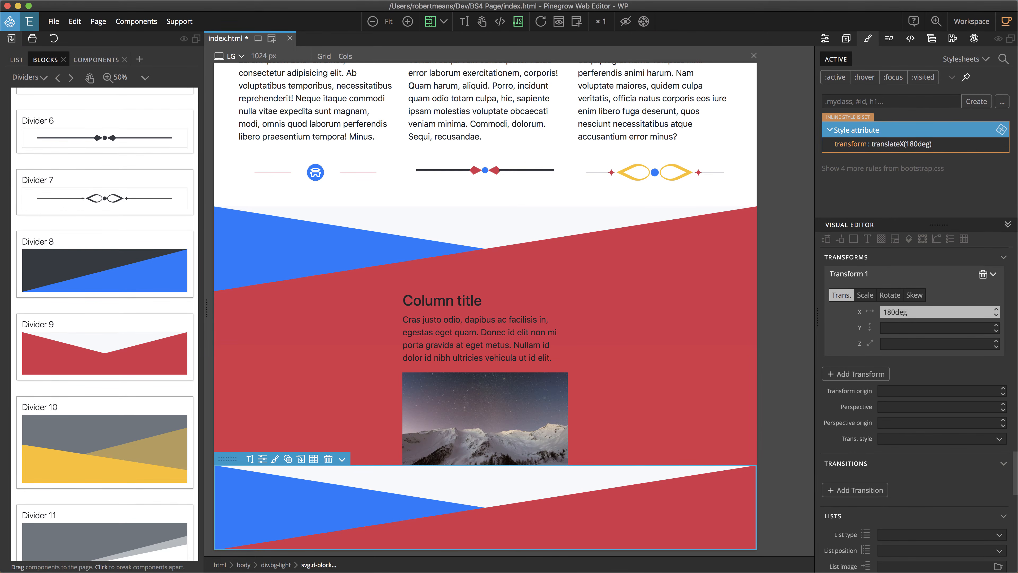
{"action": "left_click", "coordinate": [899, 328]}
{"action": "type", "text": "180deg"}
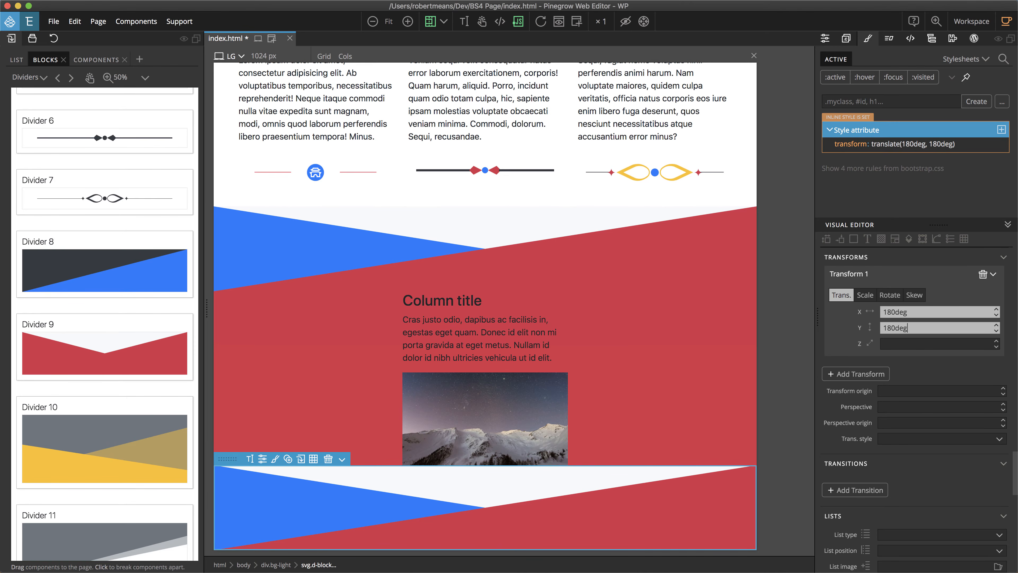
{"action": "left_click", "coordinate": [890, 295]}
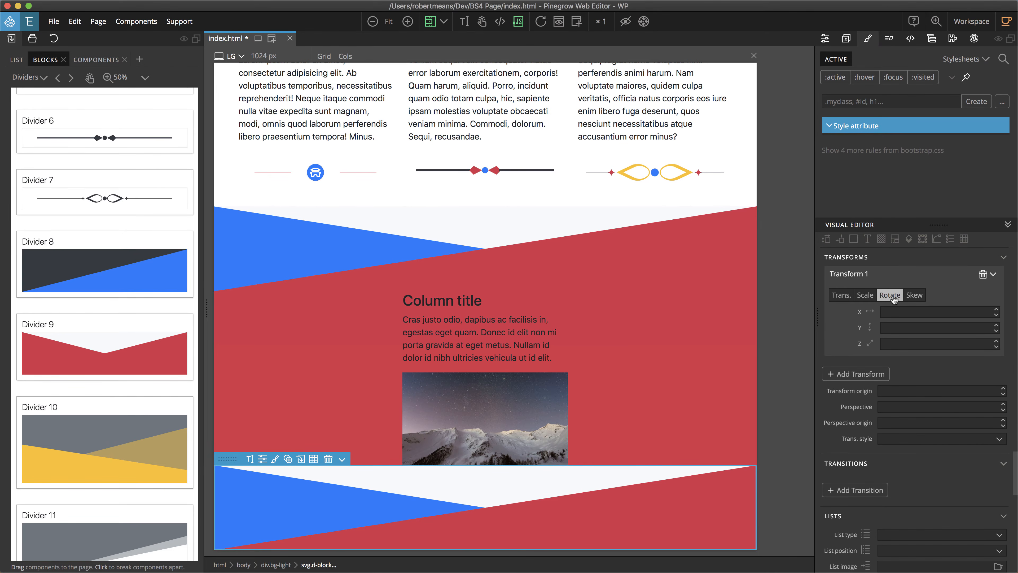
{"action": "left_click", "coordinate": [850, 296]}
{"action": "key", "text": "super+c"}
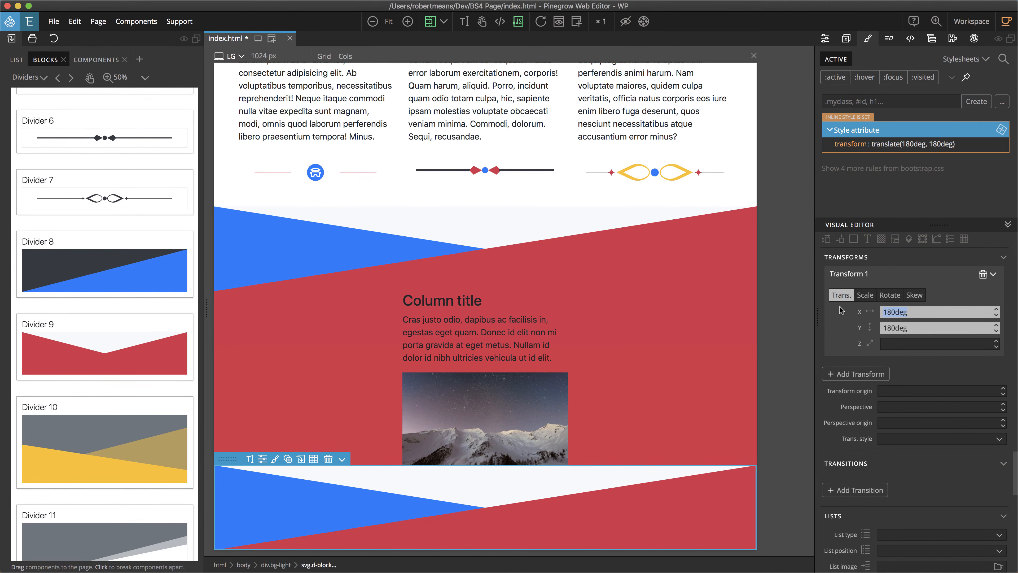
{"action": "key", "text": "BackSpace"}
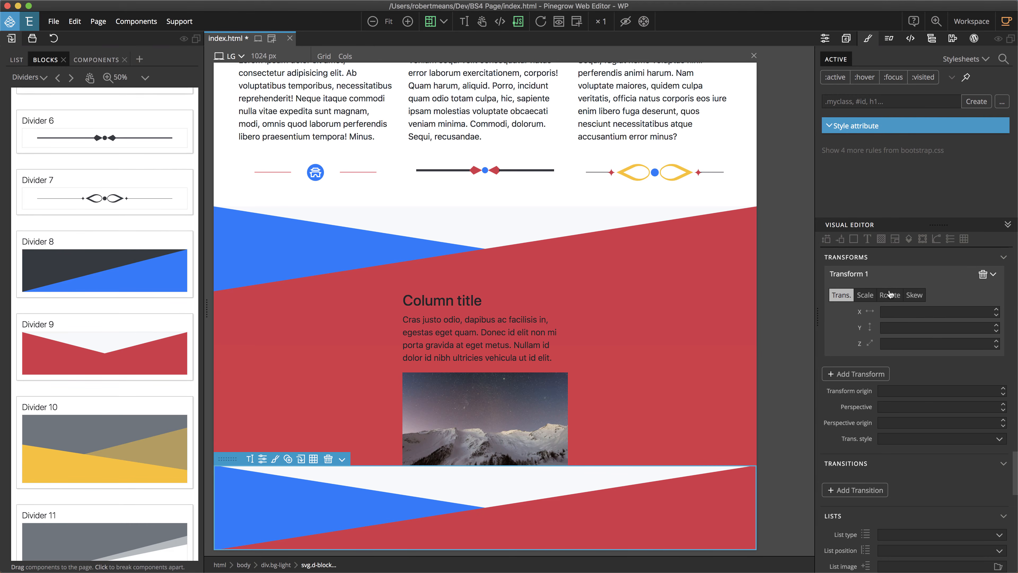
- Rotate the lower divider's SVG 180deg on both the X and Y axes
{"action": "left_click", "coordinate": [889, 295]}
{"action": "key", "text": "super+v"}
{"action": "left_click", "coordinate": [925, 328]}
{"action": "key", "text": "super+v"}
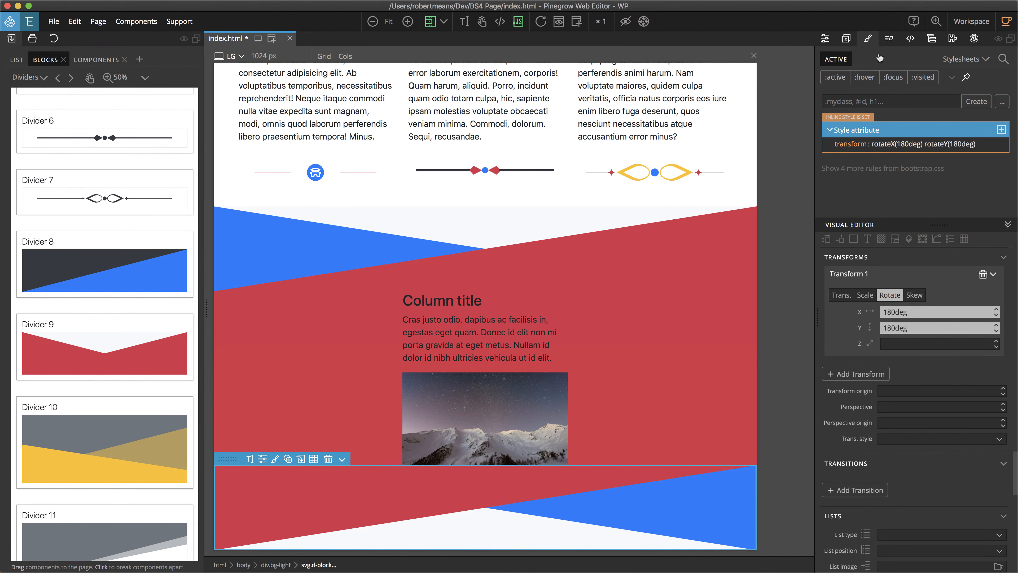
{"action": "left_click", "coordinate": [825, 39]}
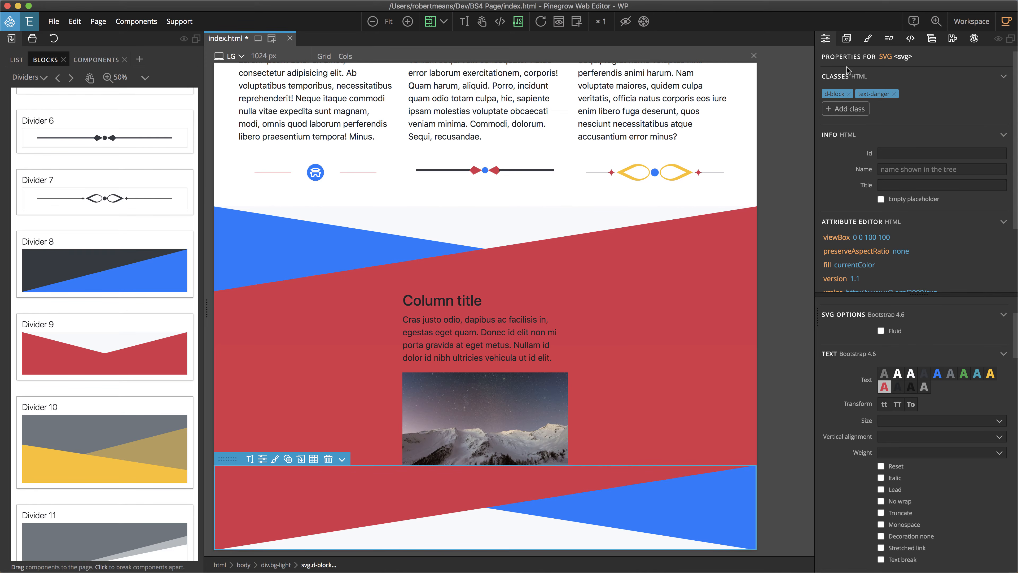
- Give the lower divider's SVG the green bg-success background
{"action": "scroll", "coordinate": [899, 414], "scroll_direction": "down", "scroll_amount": 10}
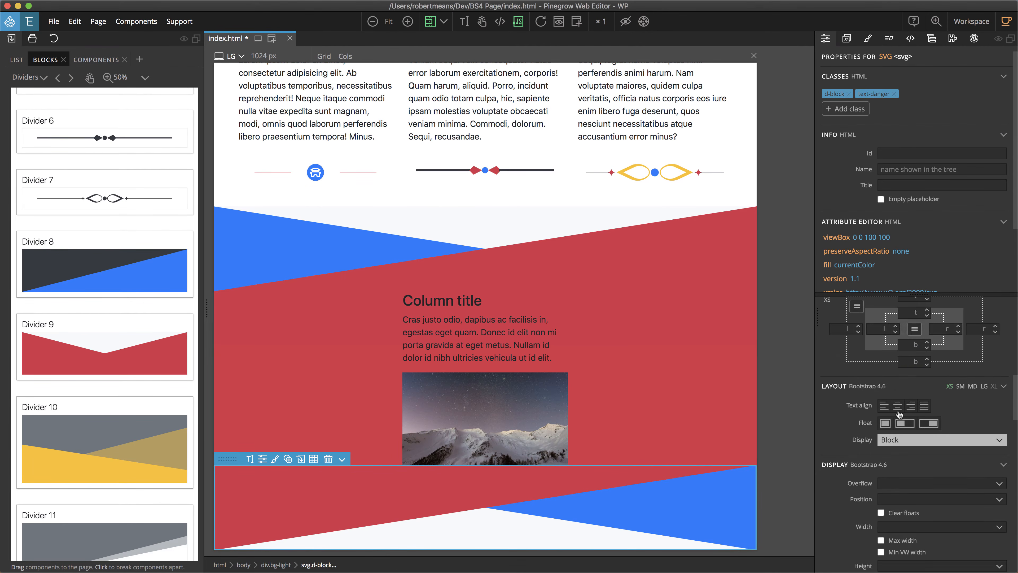
{"action": "scroll", "coordinate": [899, 414], "scroll_direction": "up", "scroll_amount": 5}
{"action": "left_click", "coordinate": [957, 350]}
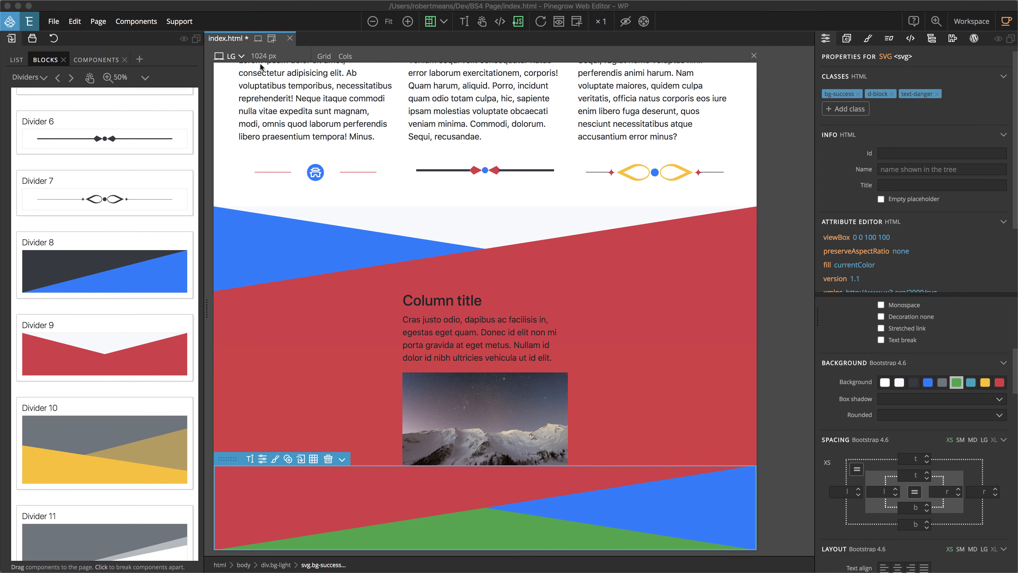
{"action": "left_click", "coordinate": [138, 62]}
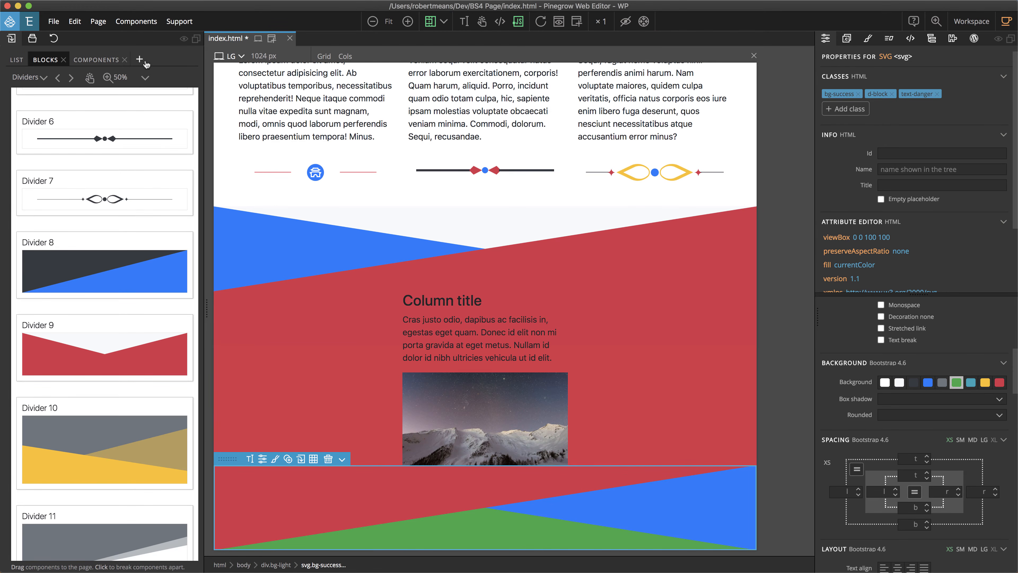
{"action": "left_click", "coordinate": [140, 61]}
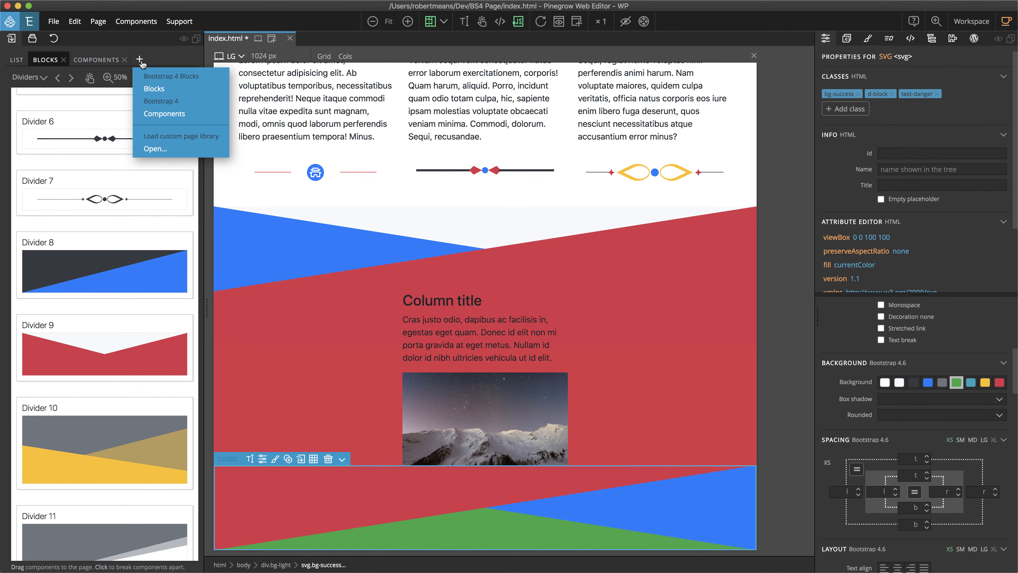
{"action": "left_click", "coordinate": [171, 149]}
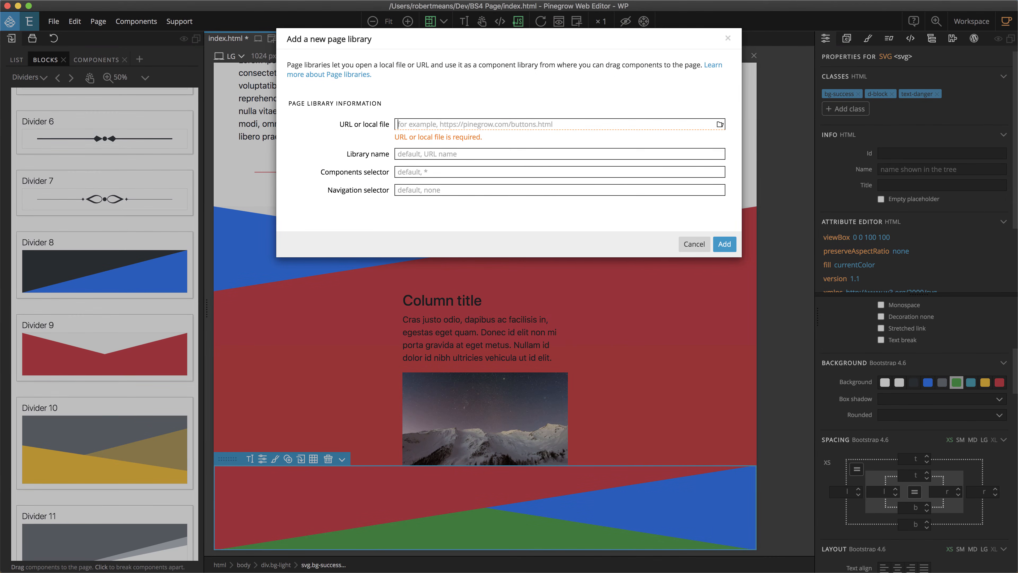
{"action": "type", "text": "https://getwav"}
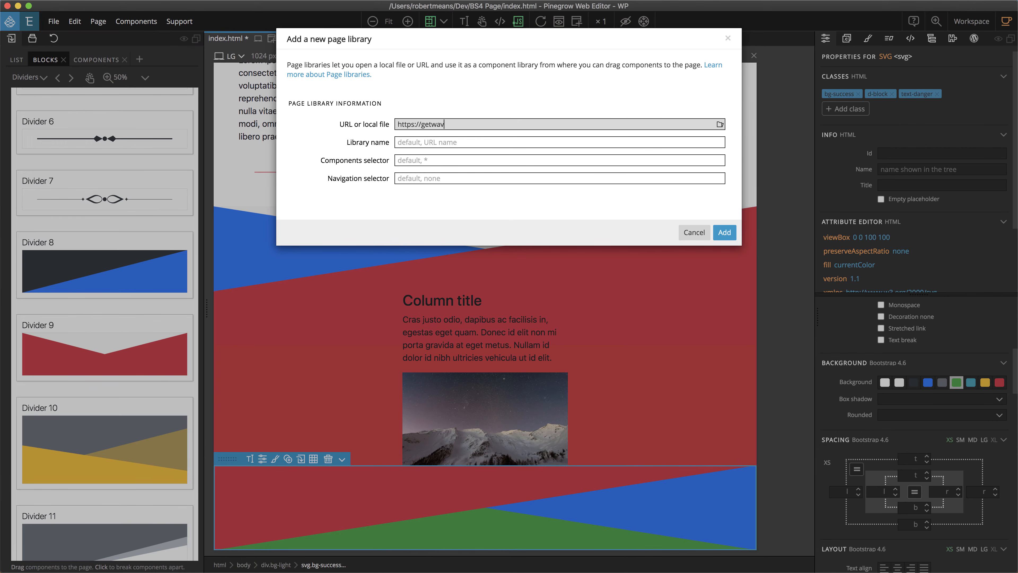
{"action": "type", "text": "es.io"}
{"action": "left_click", "coordinate": [434, 143]}
{"action": "type", "text": "waves"}
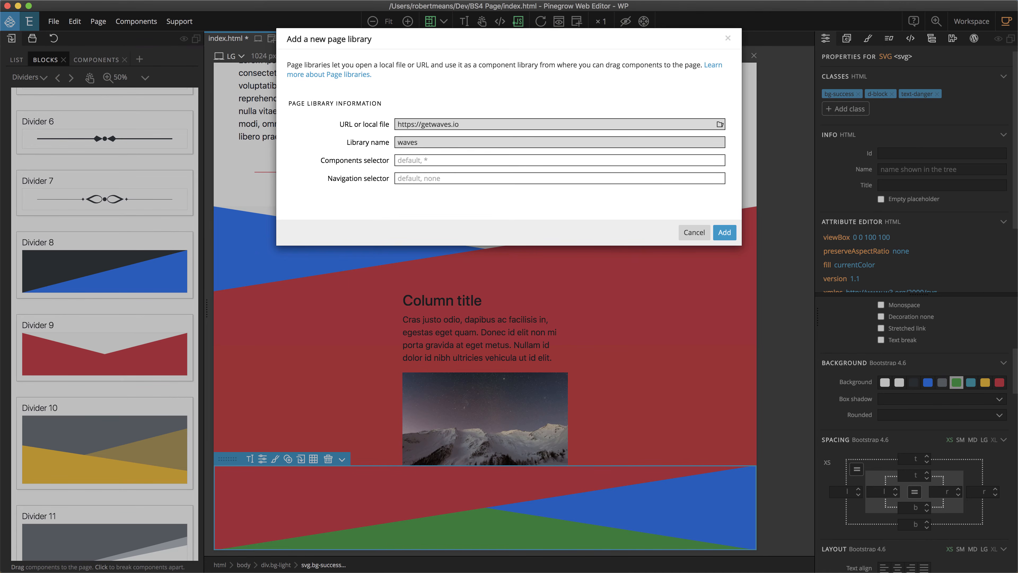
{"action": "left_click", "coordinate": [723, 233]}
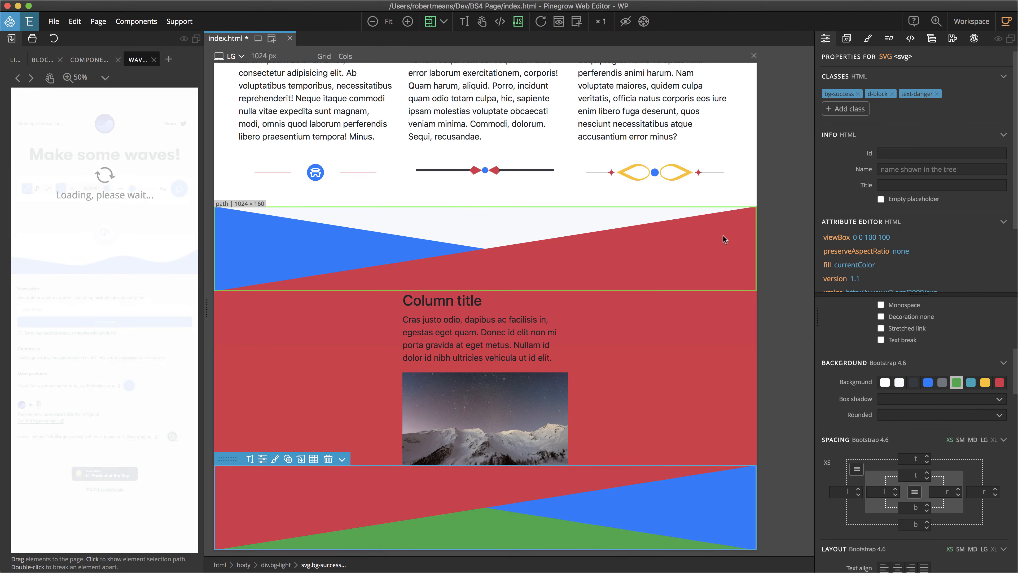
{"action": "left_click", "coordinate": [169, 60]}
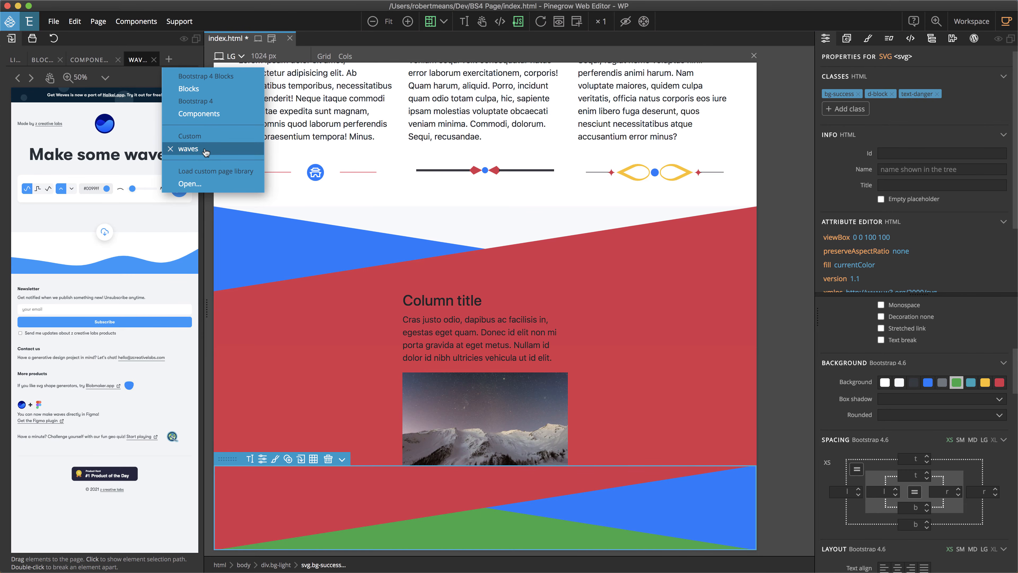
{"action": "left_click", "coordinate": [185, 55]}
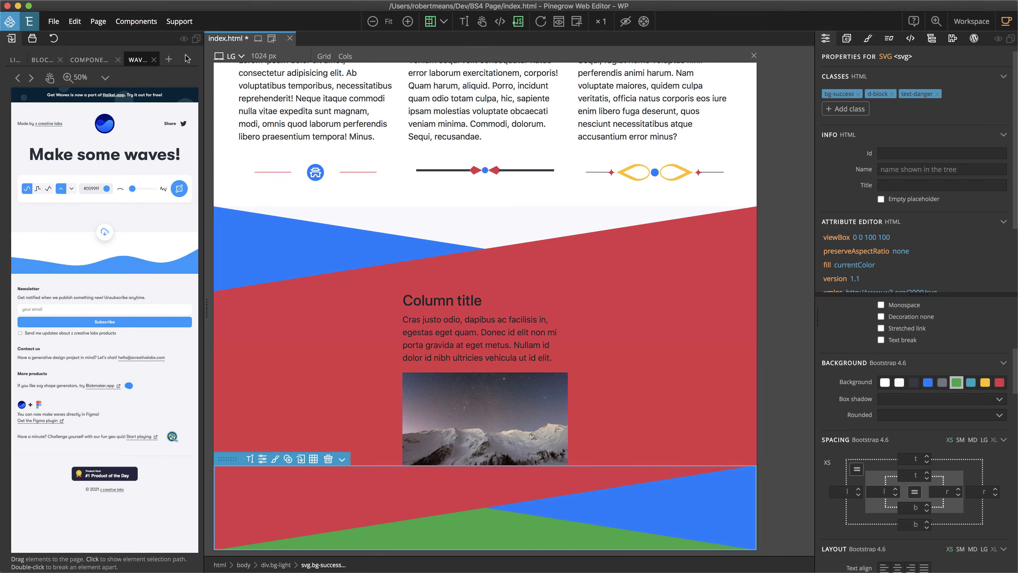
- Generate a wave in the waves library with sharp peaks, pink colour #e7008a and increased complexity
{"action": "left_click", "coordinate": [49, 78]}
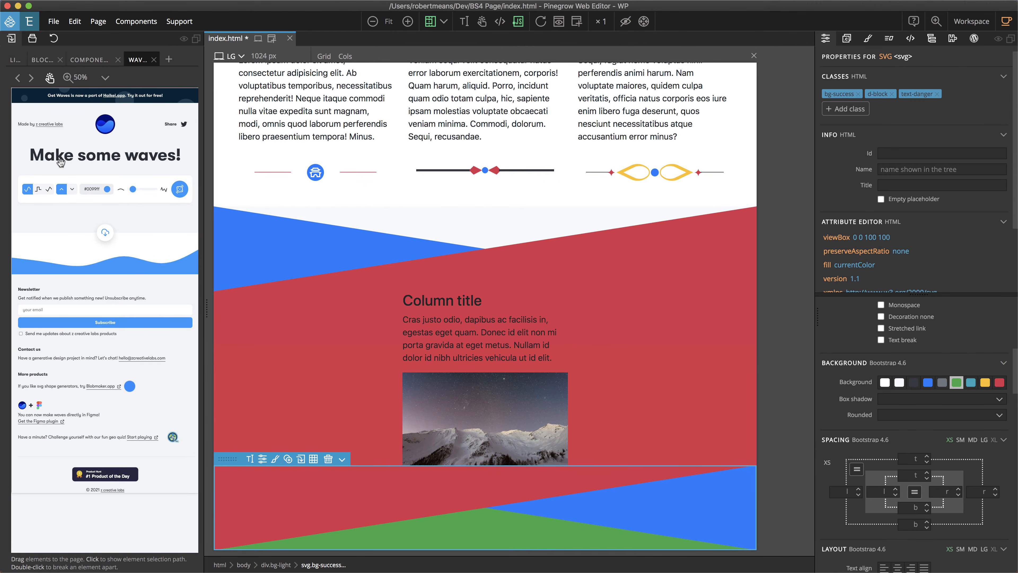
{"action": "left_click", "coordinate": [48, 190]}
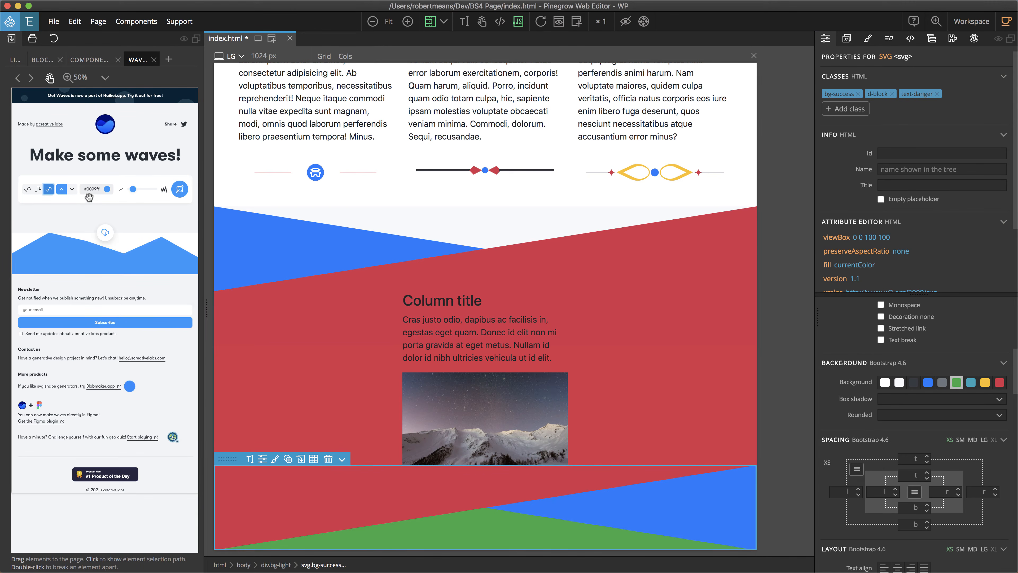
{"action": "left_click", "coordinate": [109, 189]}
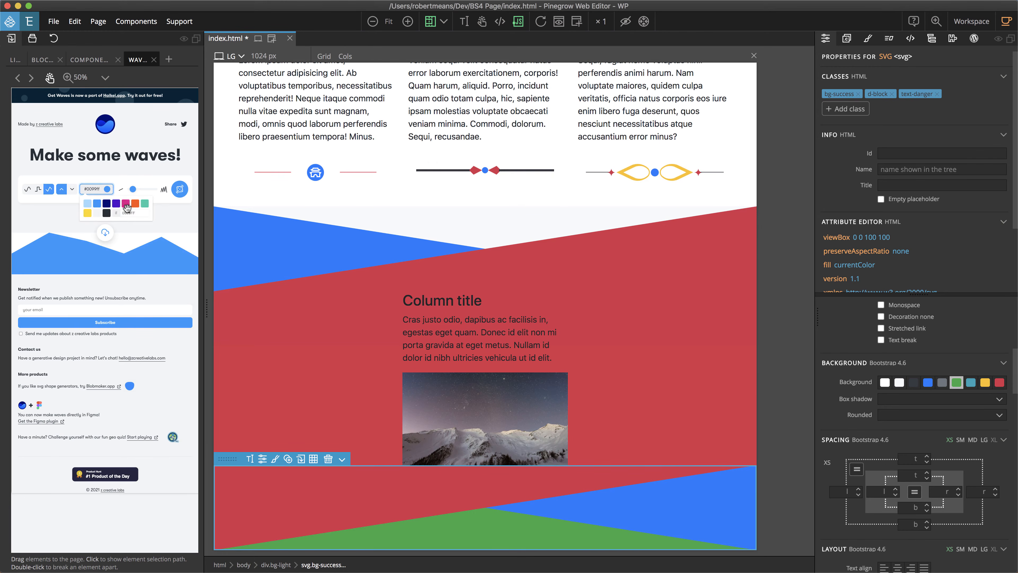
{"action": "left_click", "coordinate": [126, 204]}
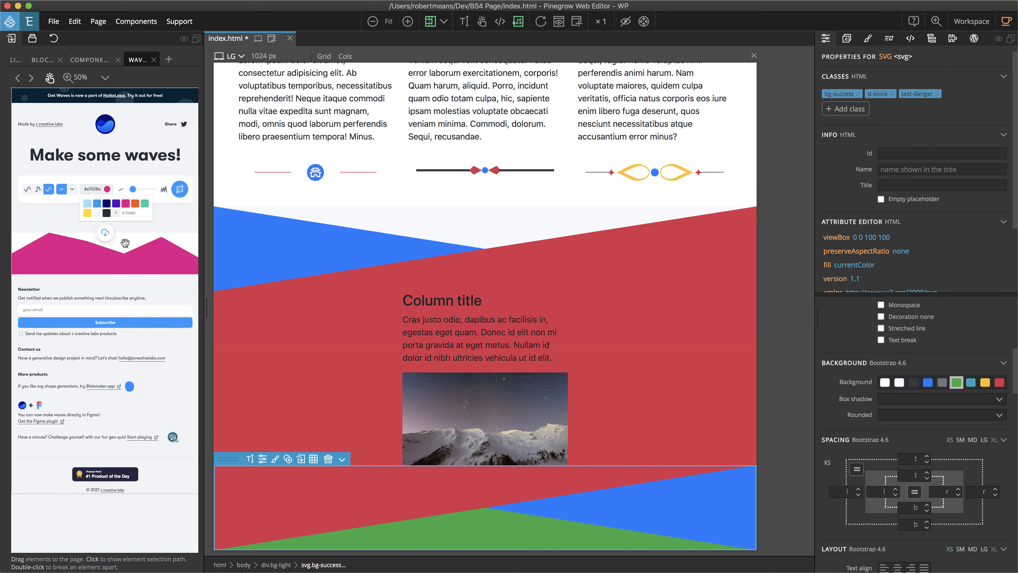
{"action": "left_click", "coordinate": [148, 194]}
{"action": "left_click", "coordinate": [147, 189]}
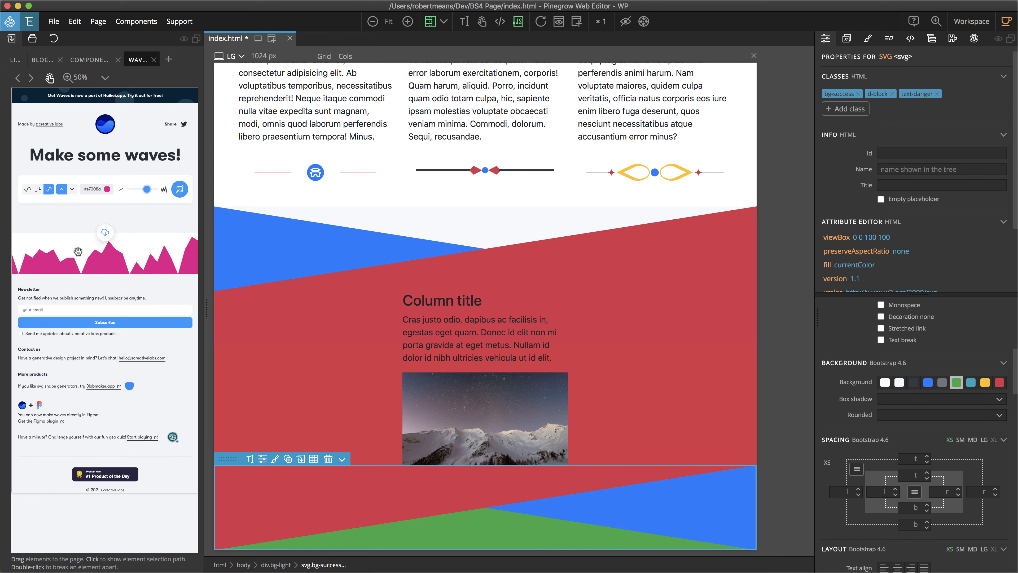
- Copy the generated wave's SVG code and paste it into the Insert Code editor
{"action": "left_click", "coordinate": [103, 235]}
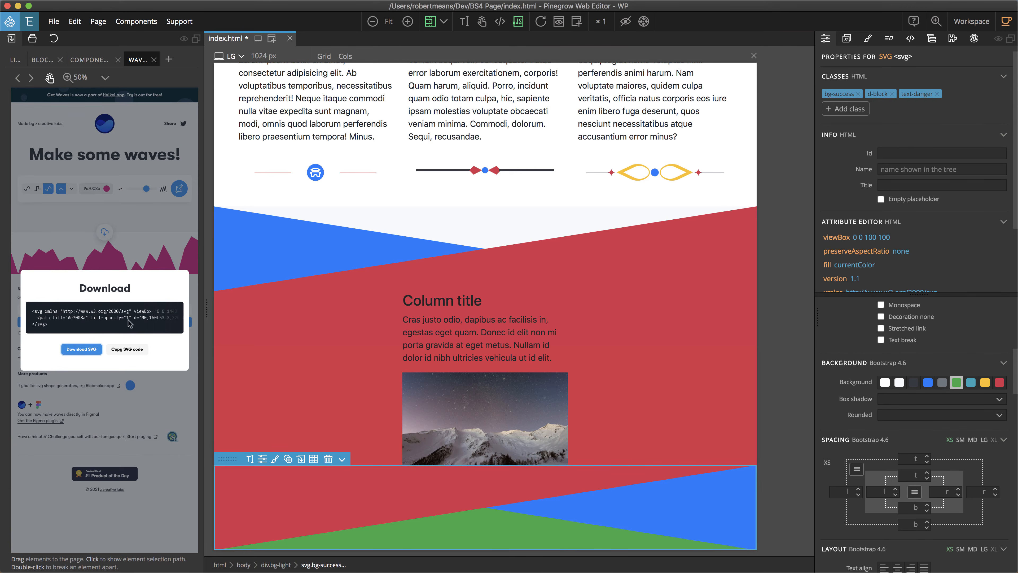
{"action": "left_click", "coordinate": [133, 351]}
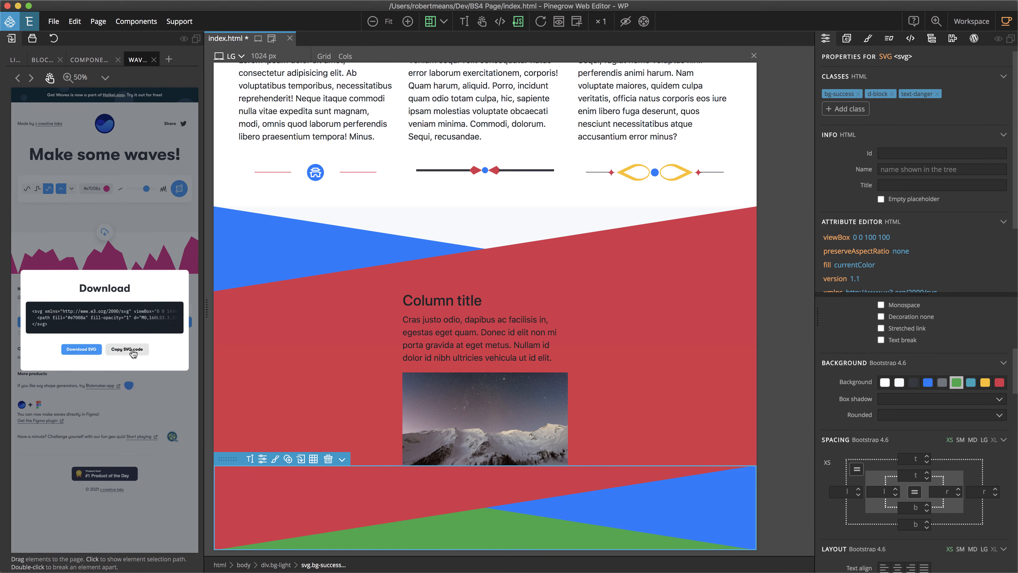
{"action": "left_click", "coordinate": [14, 61]}
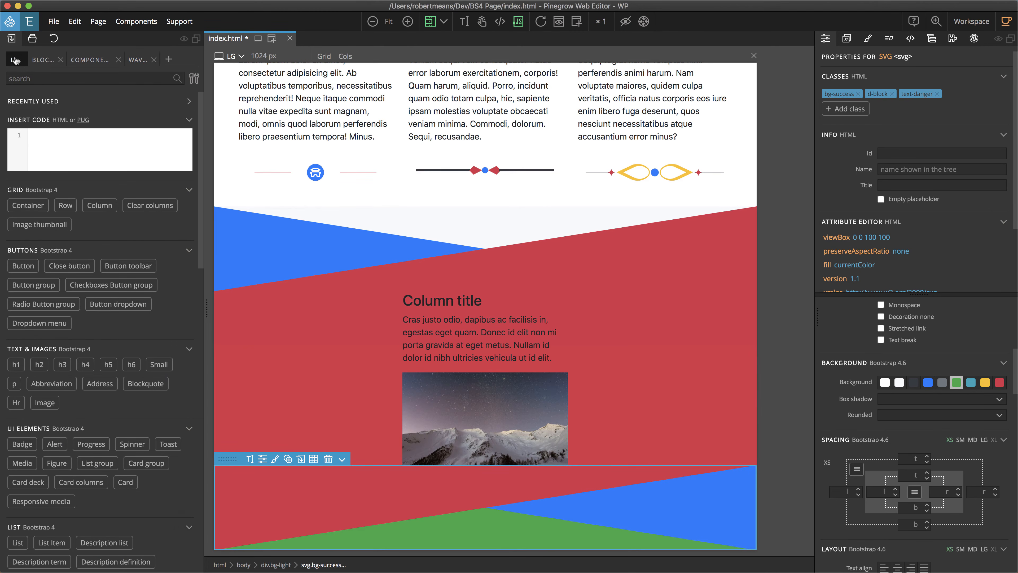
{"action": "left_click", "coordinate": [54, 137]}
{"action": "key", "text": "super+v"}
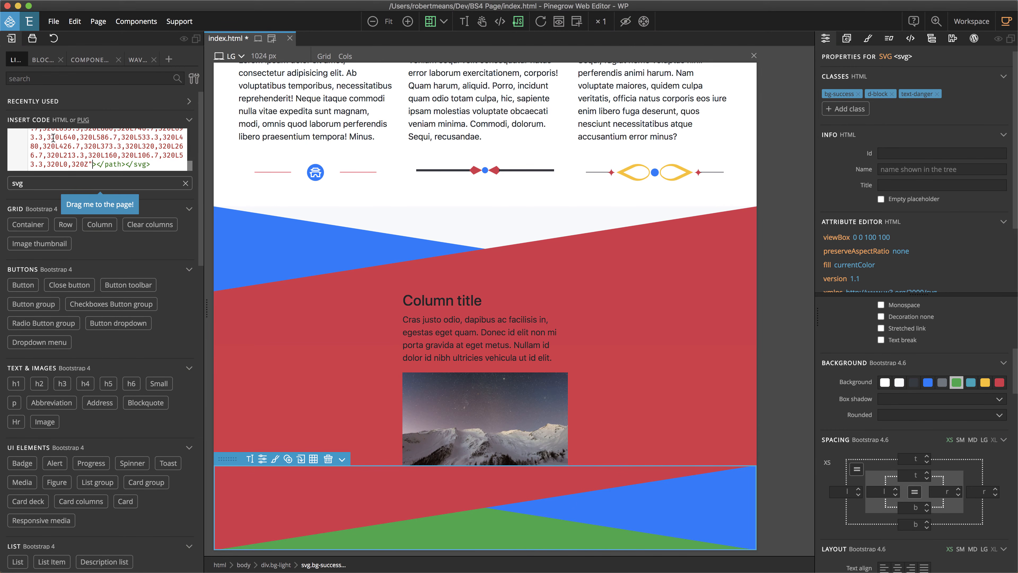
- Delete the upper div.bg-light divider and place the pasted SVG snippet on the page directly above the red container
{"action": "left_click", "coordinate": [327, 274]}
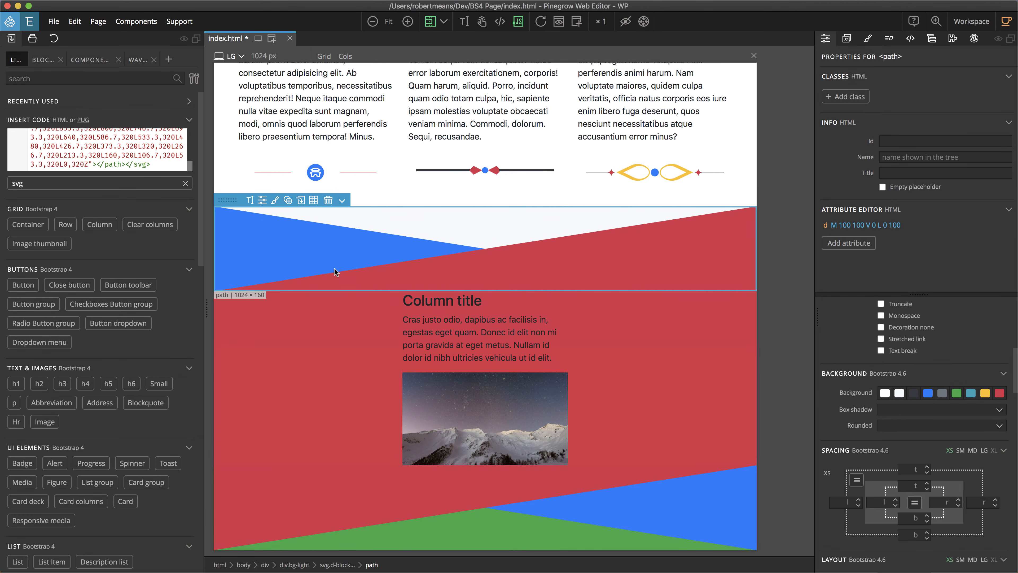
{"action": "left_click", "coordinate": [329, 201]}
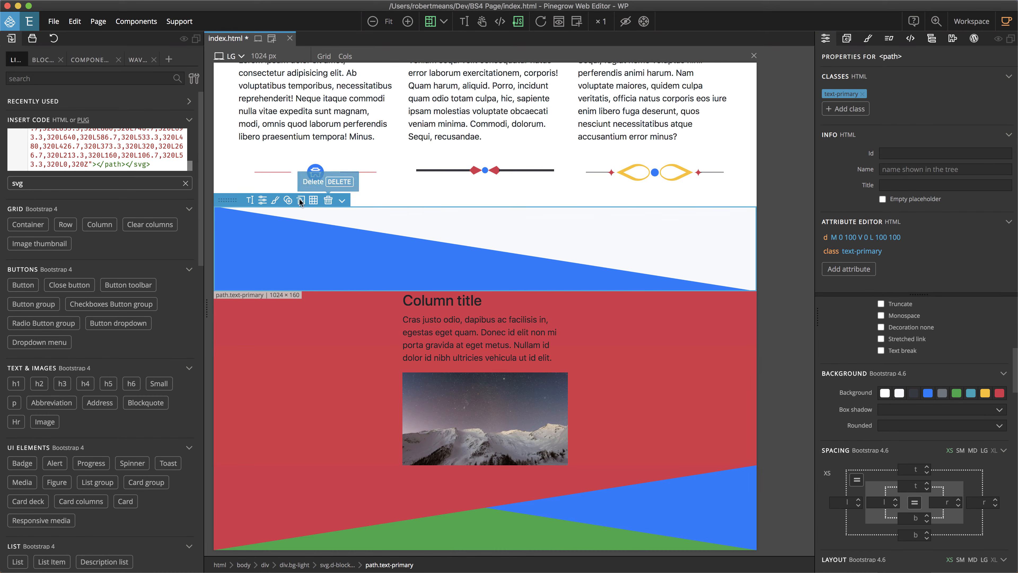
{"action": "left_click", "coordinate": [931, 38]}
{"action": "left_click", "coordinate": [889, 470]}
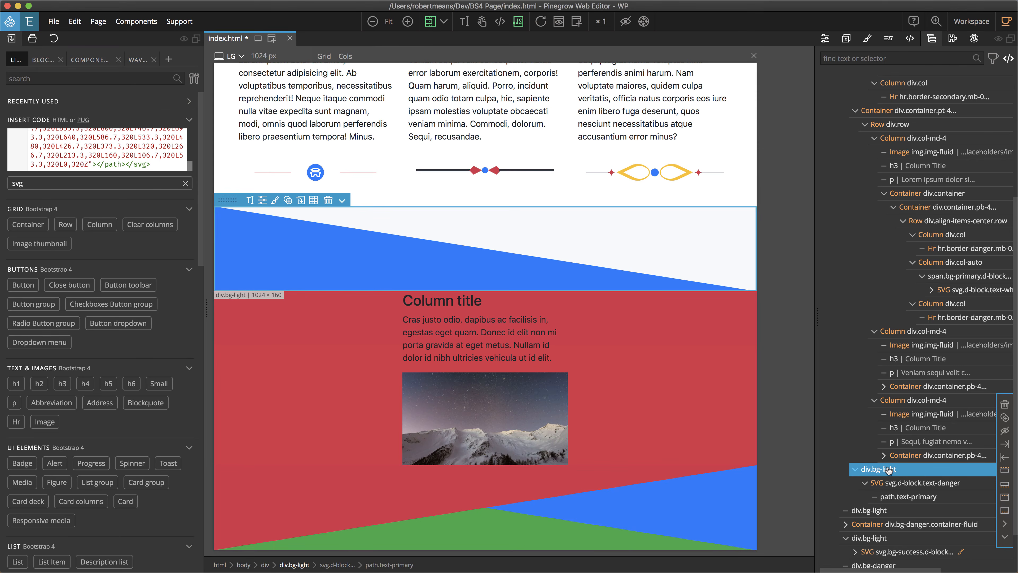
{"action": "key", "text": "Delete"}
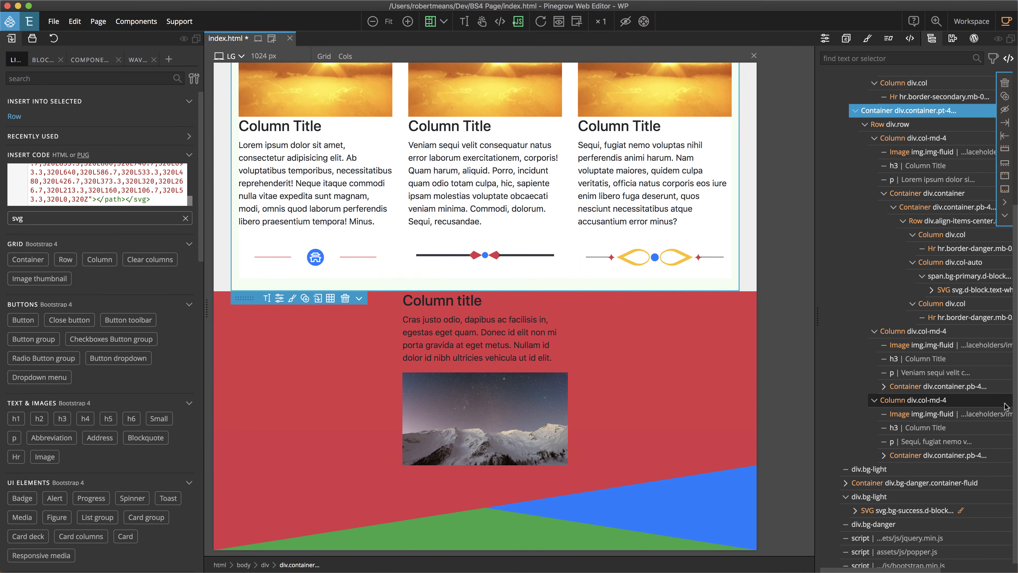
{"action": "mouse_move", "coordinate": [69, 219]}
{"action": "mouse_move", "coordinate": [69, 218]}
{"action": "left_mouse_down"}
{"action": "mouse_move", "coordinate": [422, 274]}
{"action": "mouse_move", "coordinate": [435, 285]}
{"action": "left_mouse_up"}
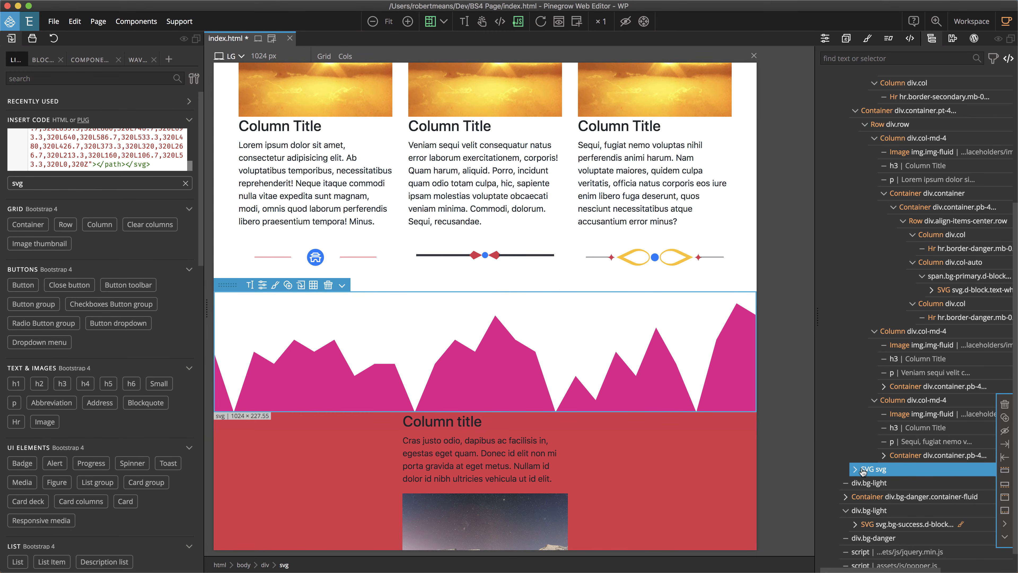
- Set the inserted wave SVG's height to 50
{"action": "left_click", "coordinate": [824, 39]}
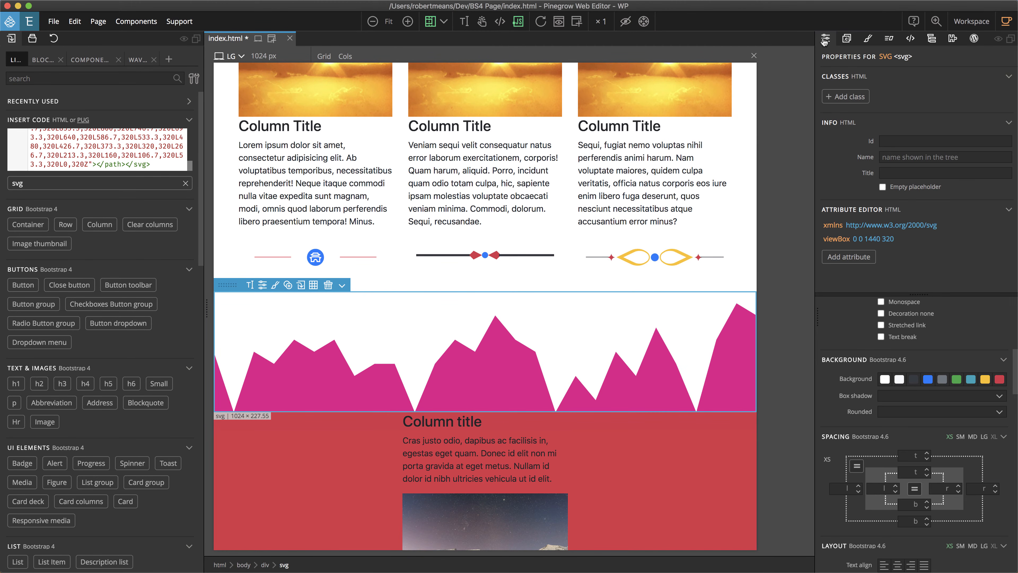
{"action": "scroll", "coordinate": [939, 513], "scroll_direction": "up", "scroll_amount": 5}
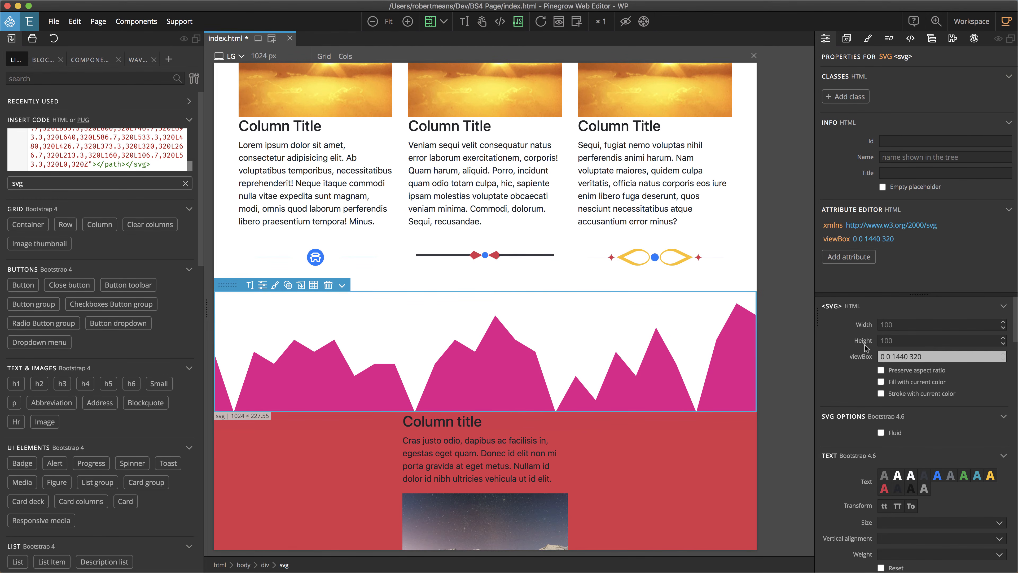
{"action": "left_click", "coordinate": [895, 340]}
{"action": "type", "text": "50"}
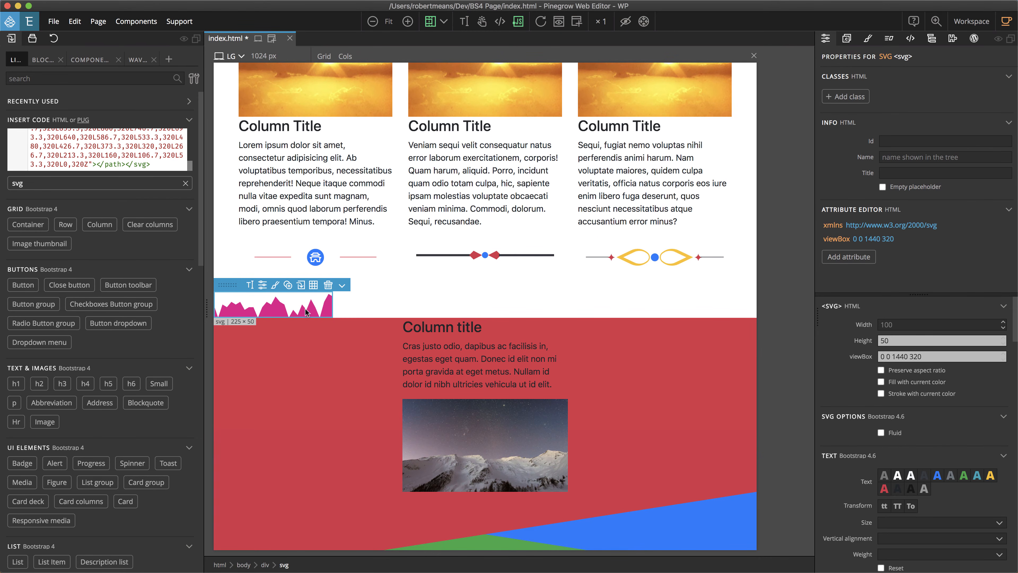
- Set the wave SVG's preserveAspectRatio to none and its width to 100vw
{"action": "left_click", "coordinate": [898, 324]}
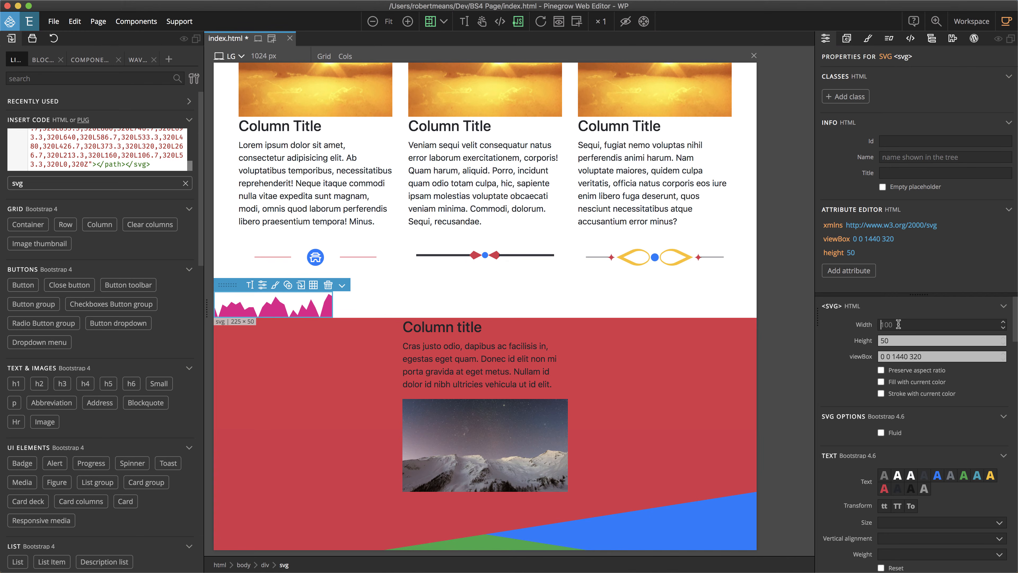
{"action": "left_click", "coordinate": [881, 370]}
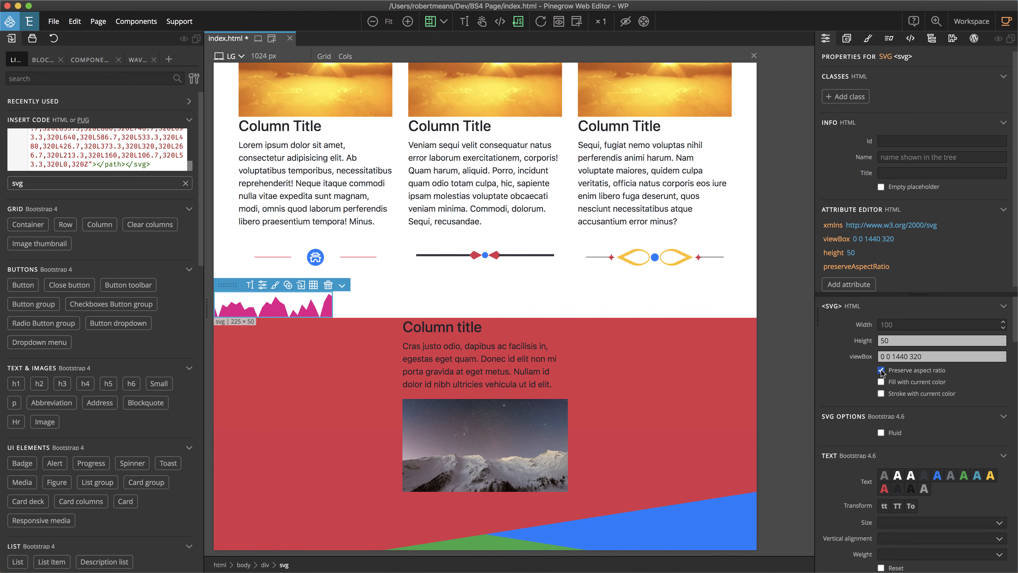
{"action": "left_click", "coordinate": [894, 269]}
{"action": "type", "text": "none"}
{"action": "key", "text": "Return"}
{"action": "left_click", "coordinate": [900, 324]}
{"action": "type", "text": "100vw"}
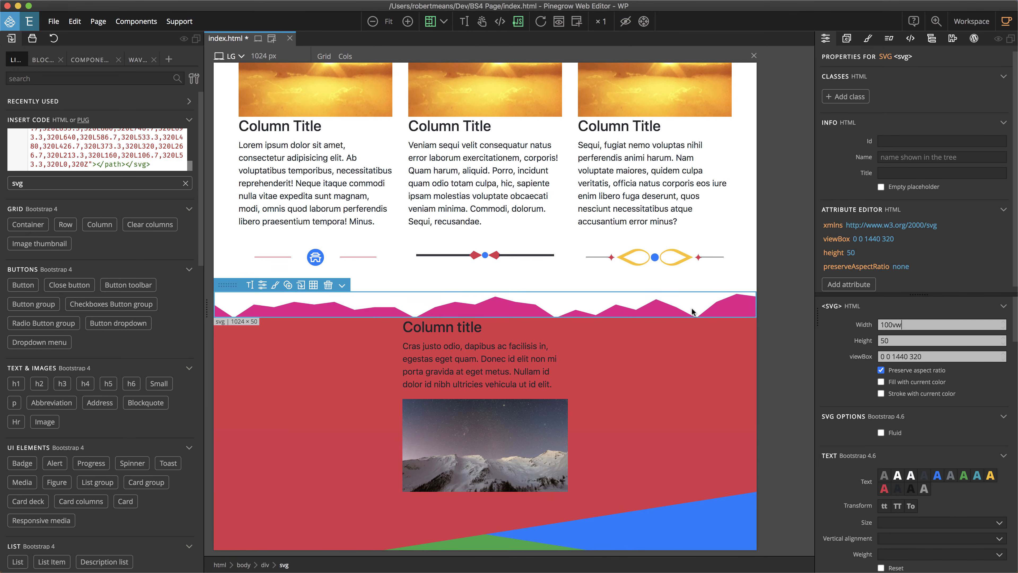
- Try a height of 60 for the wave SVG, and settle on a height of 100
{"action": "left_click", "coordinate": [898, 342]}
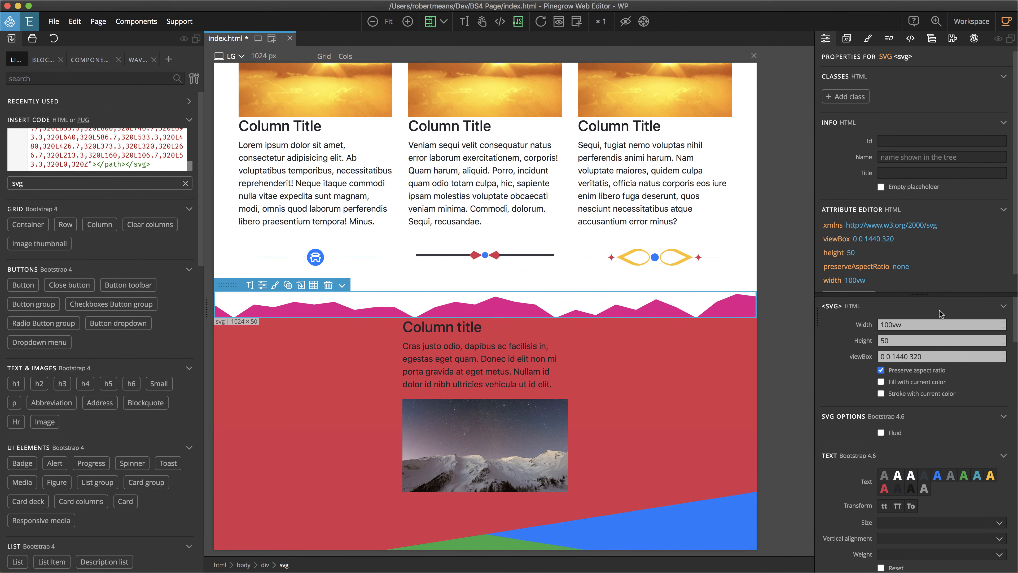
{"action": "key", "text": "BackSpace"}
{"action": "key", "text": "BackSpace"}
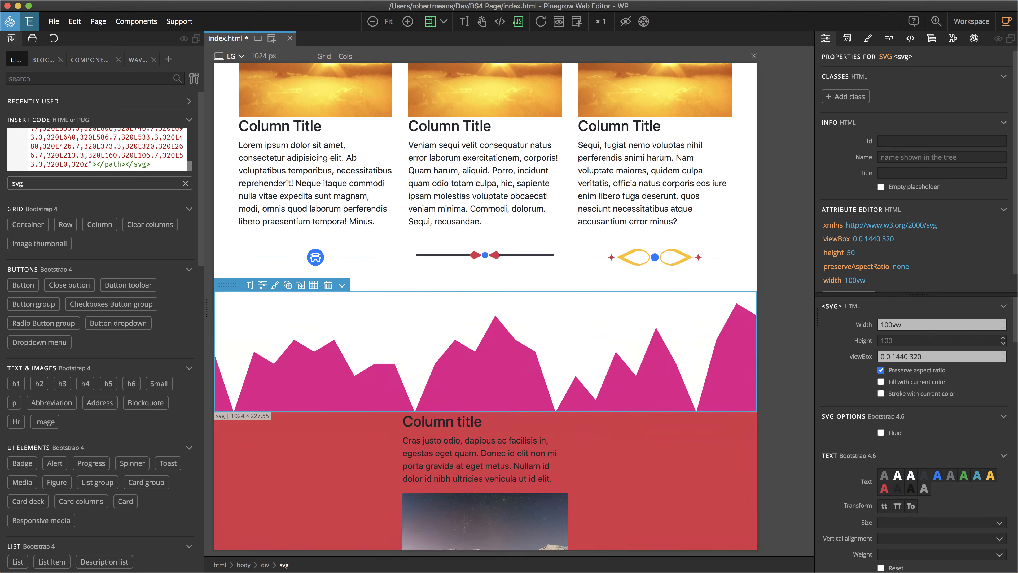
{"action": "type", "text": "60"}
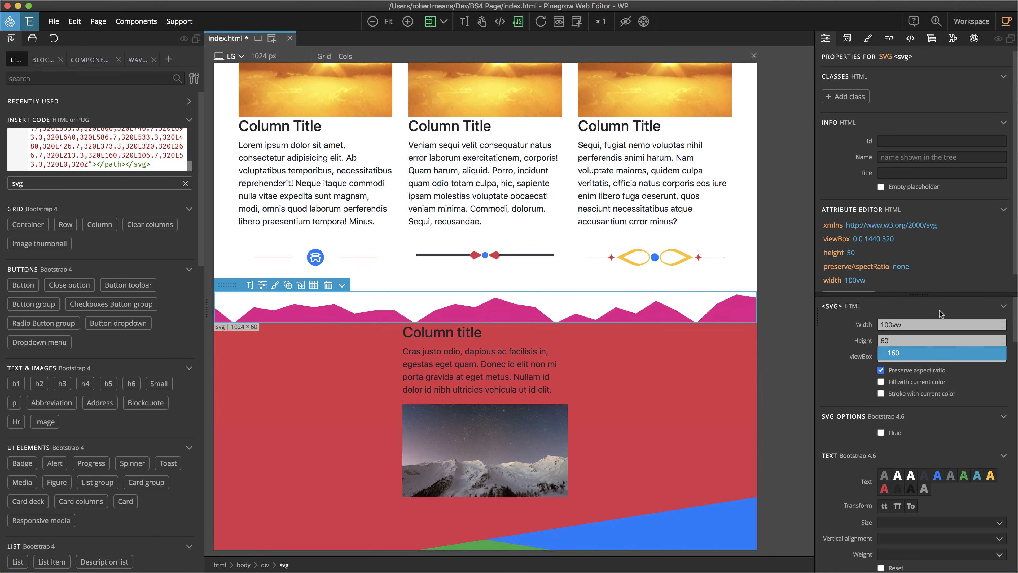
{"action": "left_click_drag", "start_coordinate": [906, 342], "coordinate": [880, 340]}
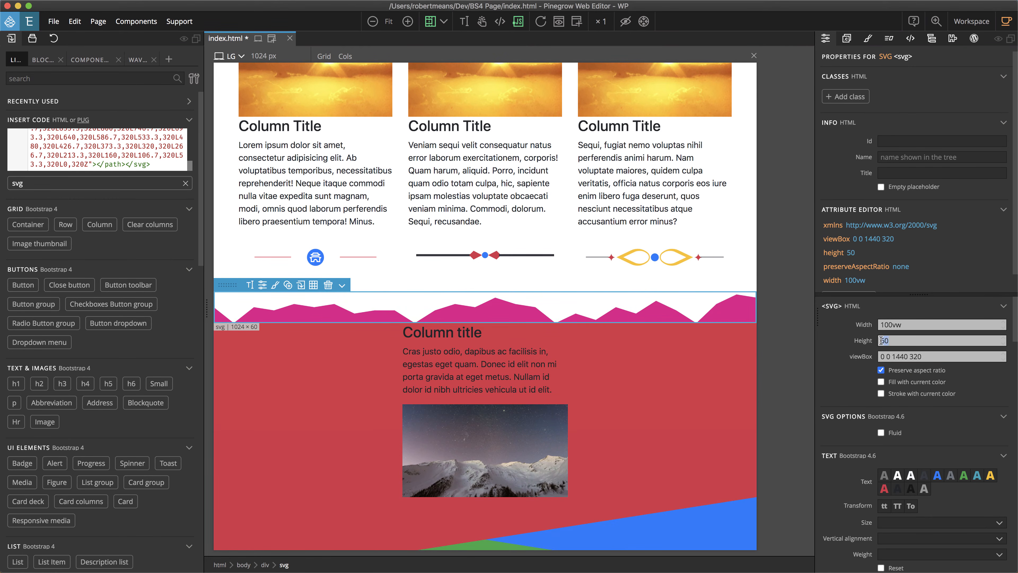
{"action": "type", "text": "100"}
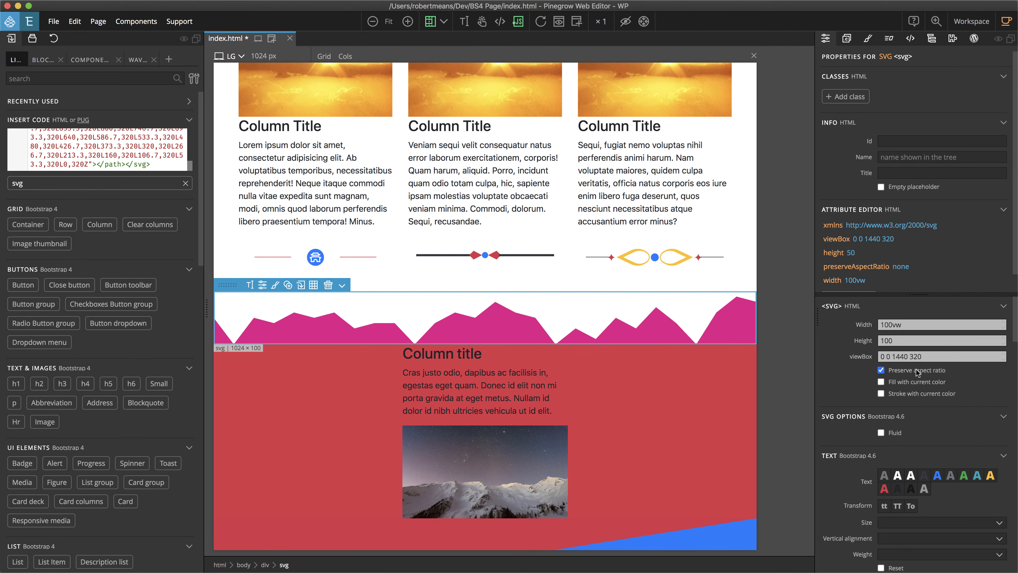
- Give the path inside the wave SVG the danger text colour and fill it with the current colour
{"action": "left_click", "coordinate": [889, 39]}
{"action": "left_click", "coordinate": [932, 38]}
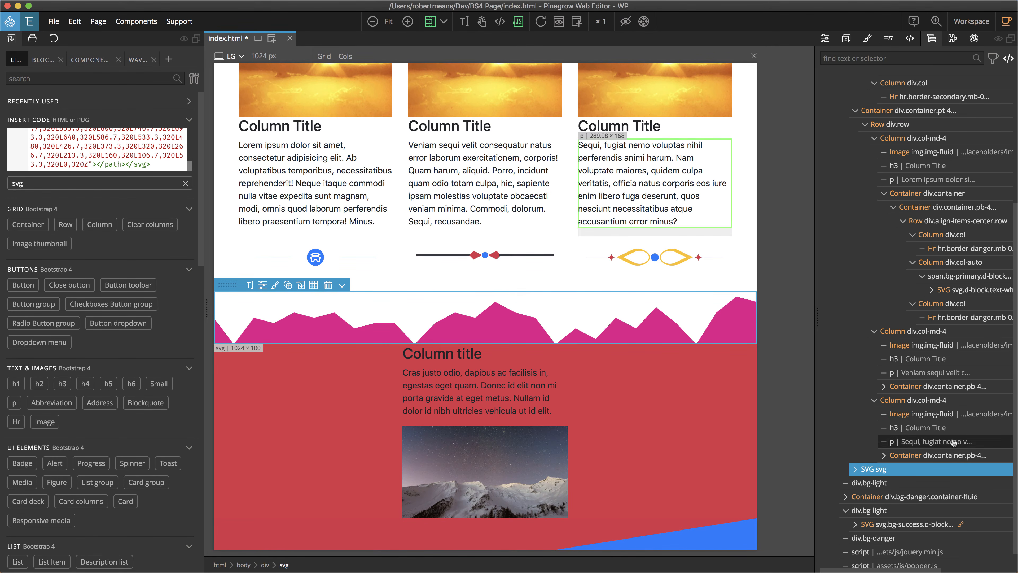
{"action": "left_click", "coordinate": [855, 469]}
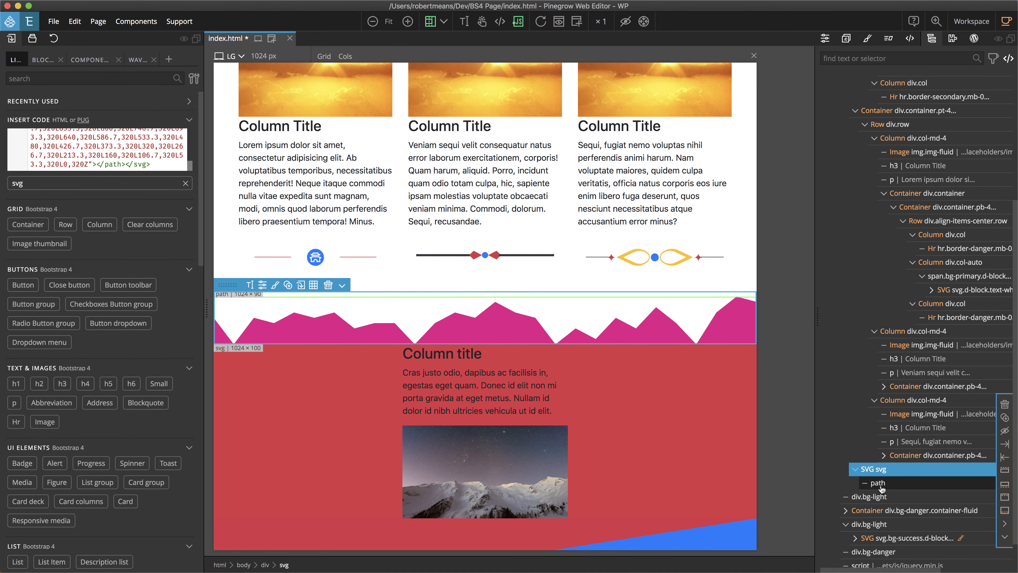
{"action": "left_click", "coordinate": [881, 485]}
{"action": "left_click", "coordinate": [825, 38]}
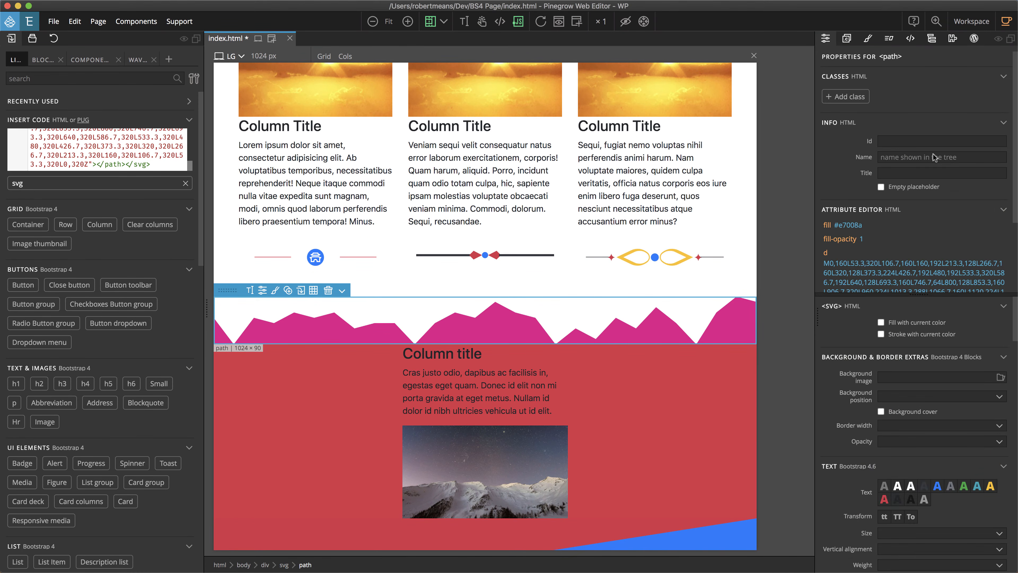
{"action": "left_click", "coordinate": [885, 499]}
{"action": "left_click", "coordinate": [881, 323]}
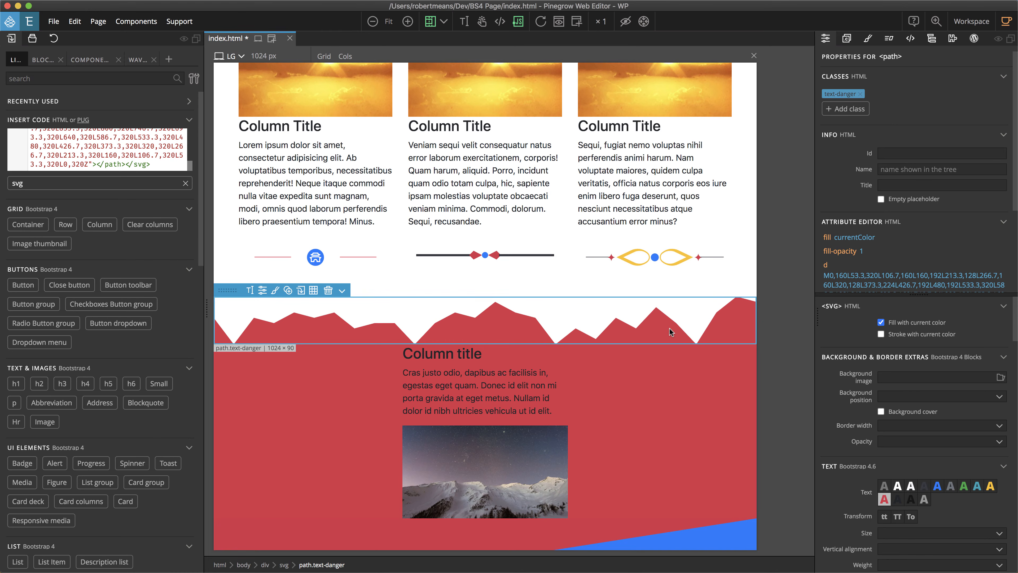
- Delete the div.bg-light block holding the triangular divider below the red container
{"action": "scroll", "coordinate": [661, 323], "scroll_direction": "down", "scroll_amount": 3}
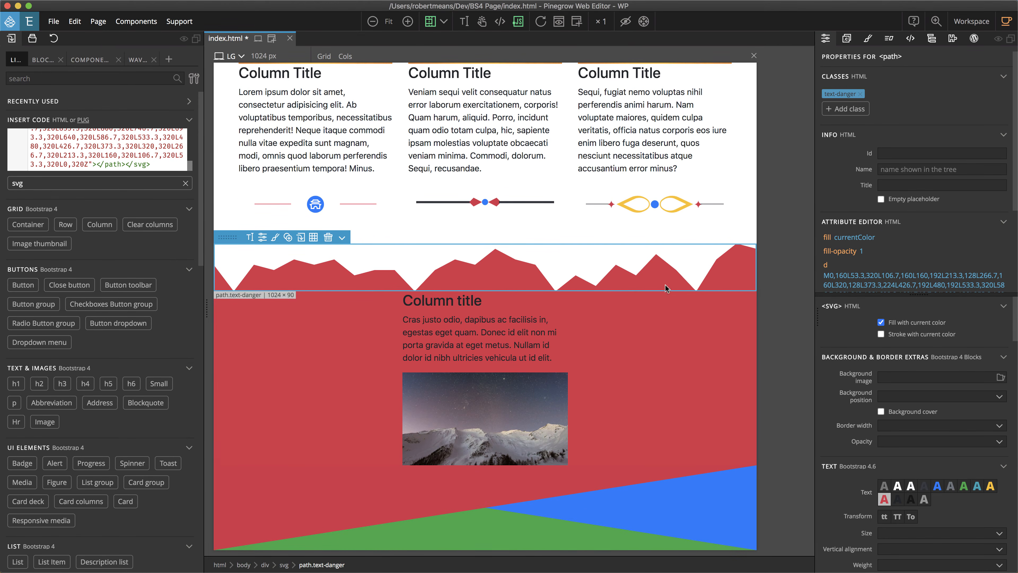
{"action": "left_click", "coordinate": [600, 506]}
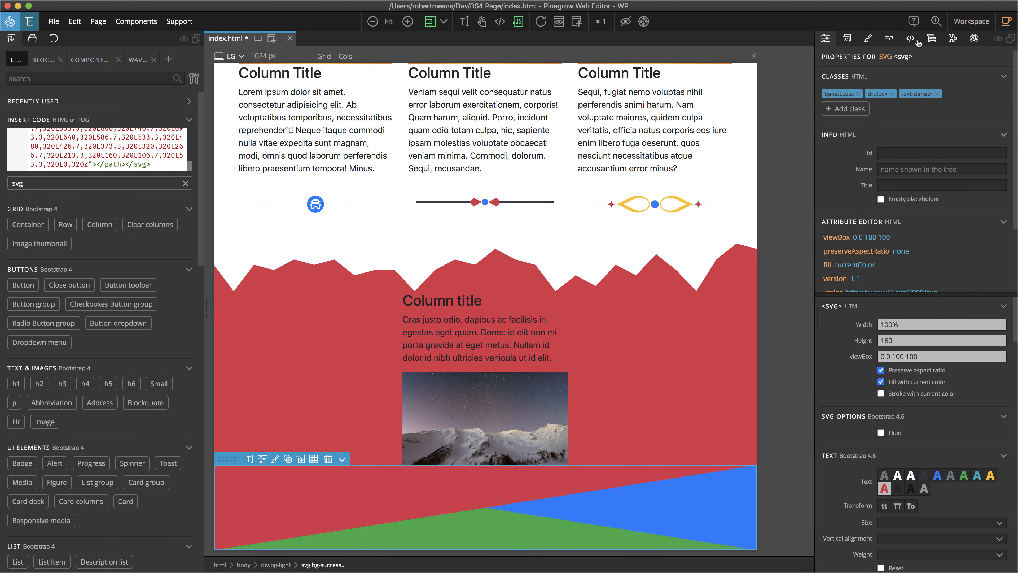
{"action": "left_click", "coordinate": [932, 39]}
{"action": "left_click", "coordinate": [880, 526]}
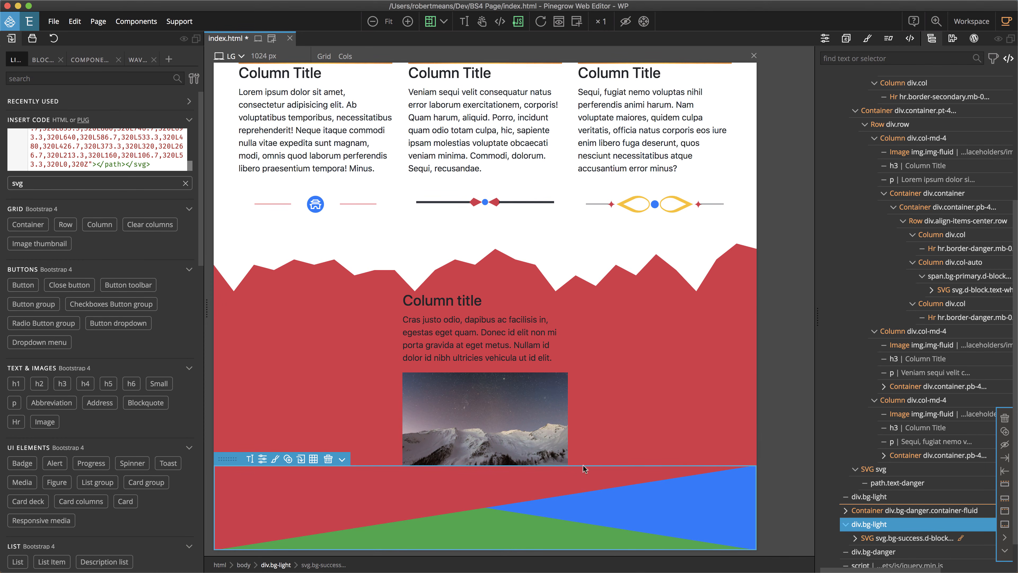
{"action": "left_click", "coordinate": [1005, 418]}
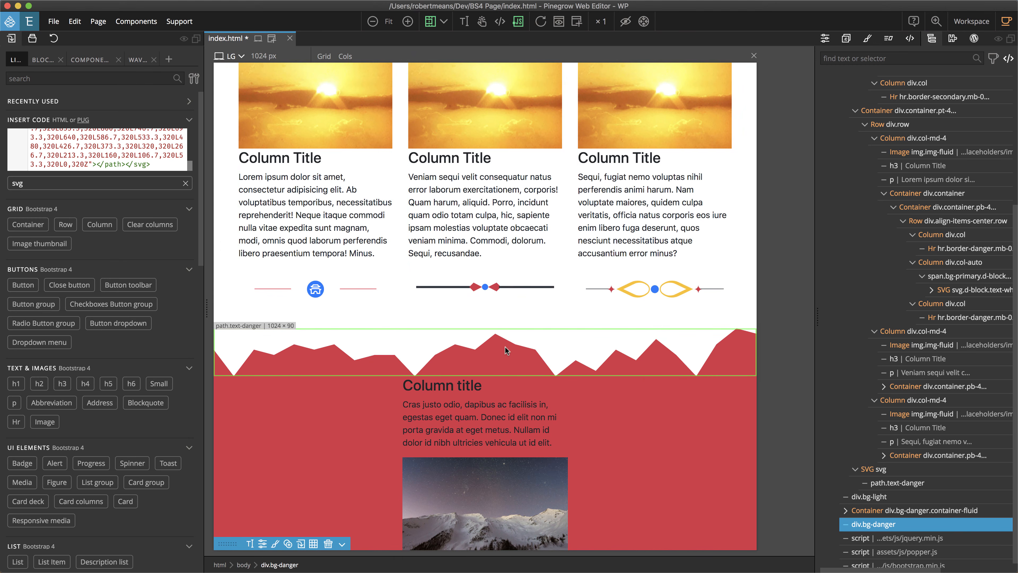
- Duplicate the wave SVG, place the copy directly below the red container, and refresh the page view
{"action": "left_click", "coordinate": [506, 337]}
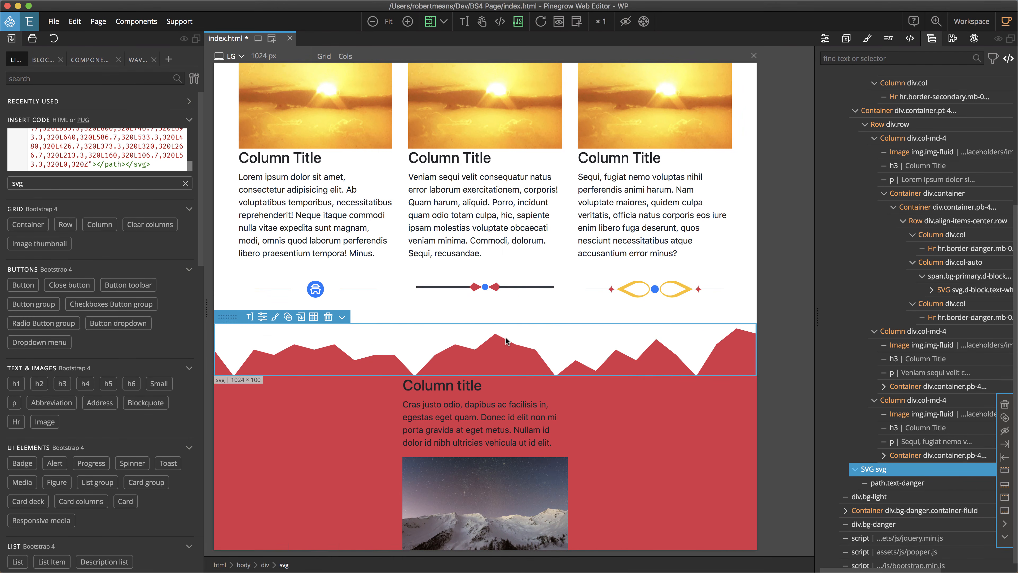
{"action": "left_click", "coordinate": [1005, 419]}
{"action": "mouse_move", "coordinate": [872, 497]}
{"action": "left_mouse_down"}
{"action": "mouse_move", "coordinate": [866, 557]}
{"action": "mouse_move", "coordinate": [871, 515]}
{"action": "left_mouse_up"}
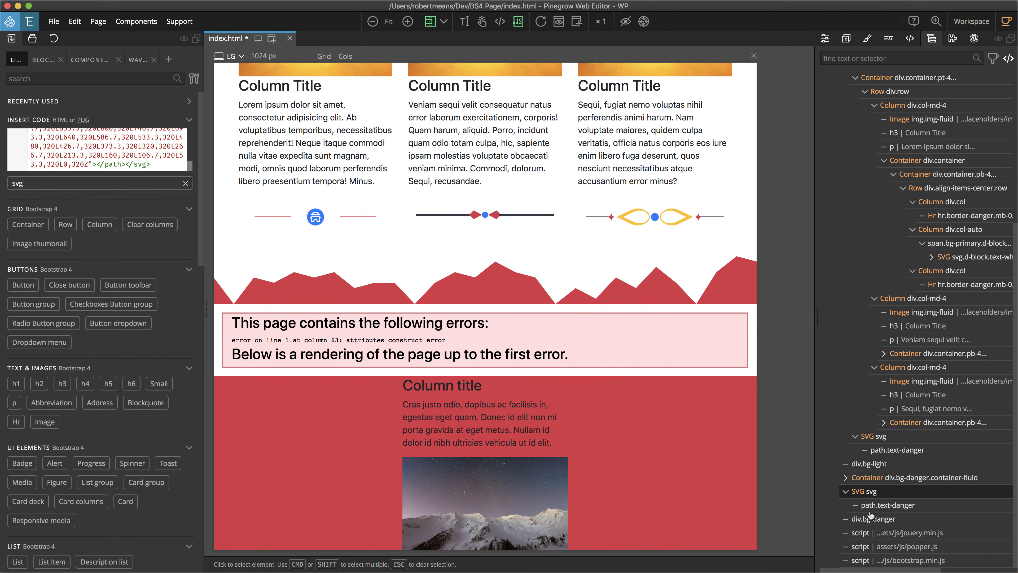
{"action": "left_click", "coordinate": [541, 23]}
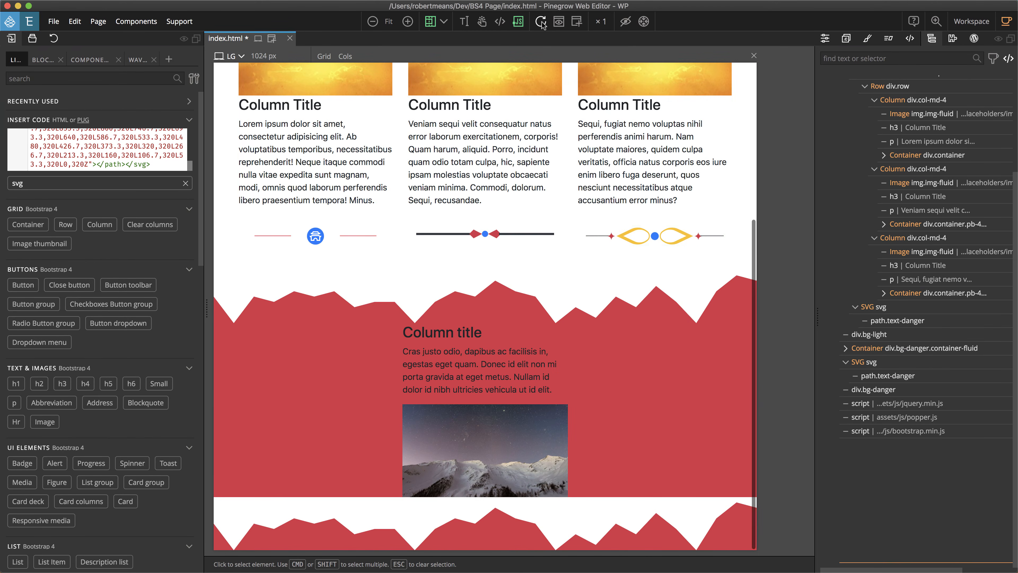
- Add an inline transform to the lower wave SVG that rotates it 180deg on both X and Y
{"action": "left_click", "coordinate": [644, 507]}
{"action": "scroll", "coordinate": [889, 110], "scroll_direction": "up", "scroll_amount": 3}
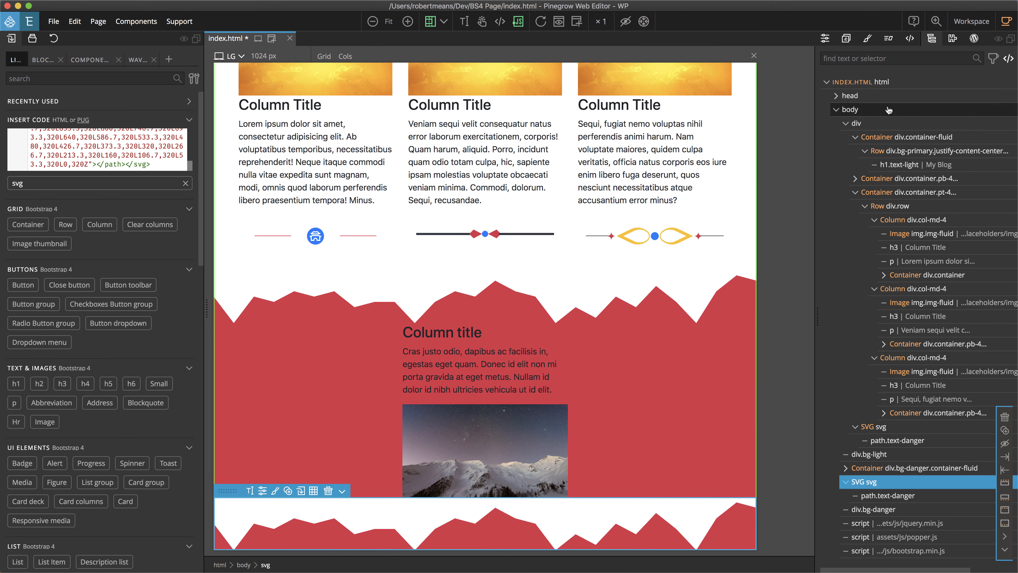
{"action": "left_click", "coordinate": [867, 39]}
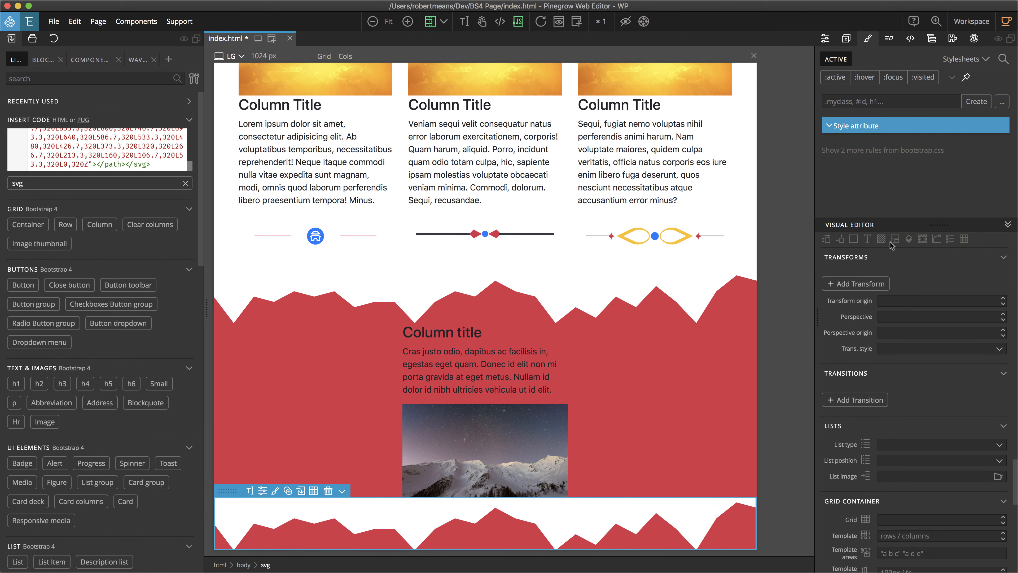
{"action": "left_click", "coordinate": [861, 284]}
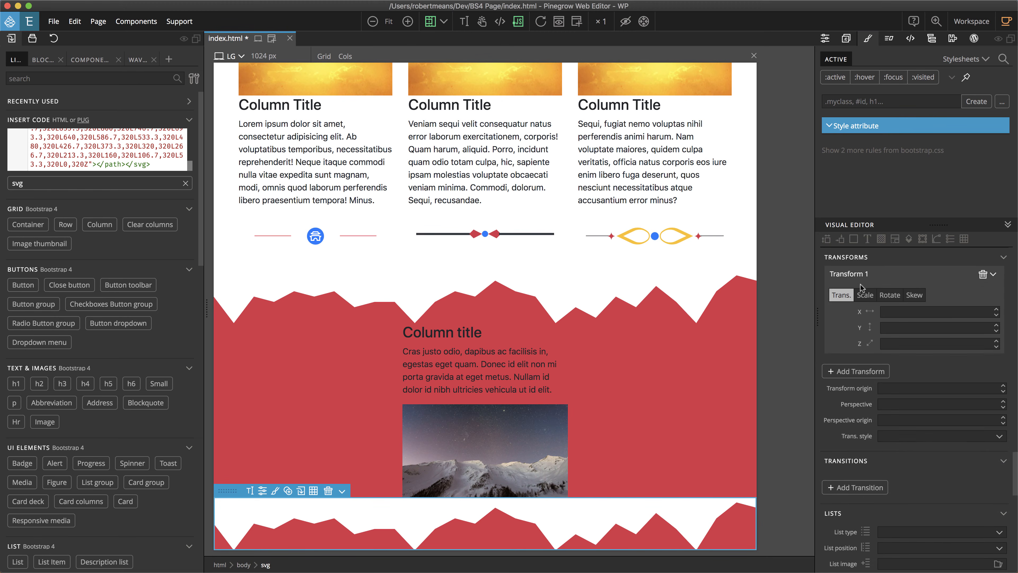
{"action": "left_click", "coordinate": [888, 297]}
{"action": "left_click", "coordinate": [894, 311]}
{"action": "type", "text": "180deg"}
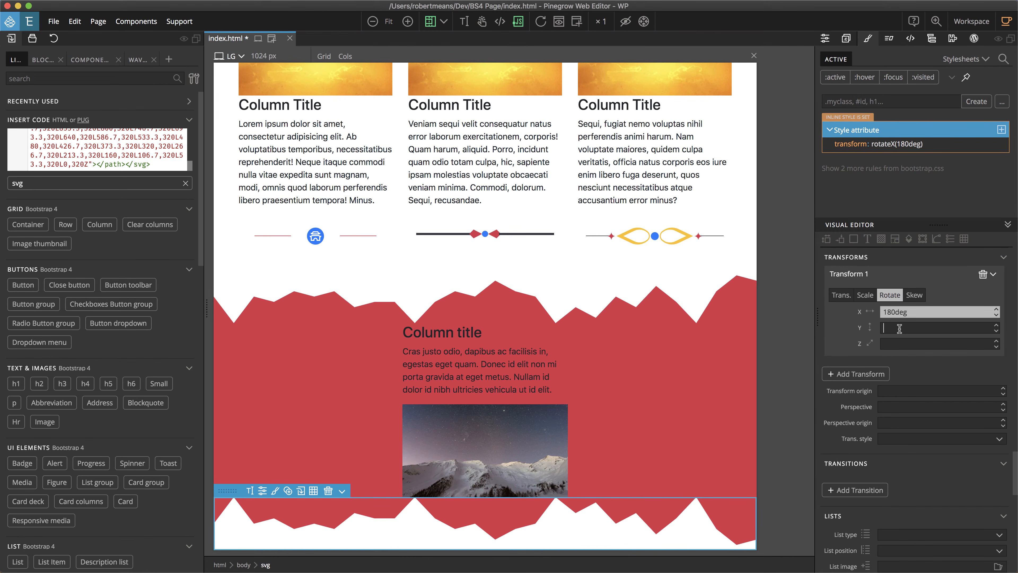
{"action": "type", "text": "180"}
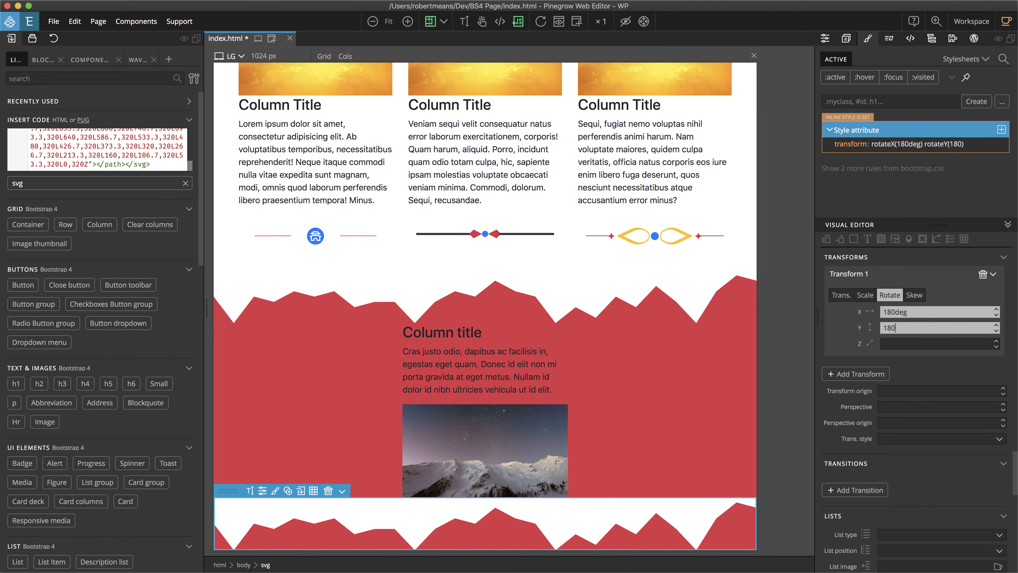
{"action": "type", "text": "deg"}
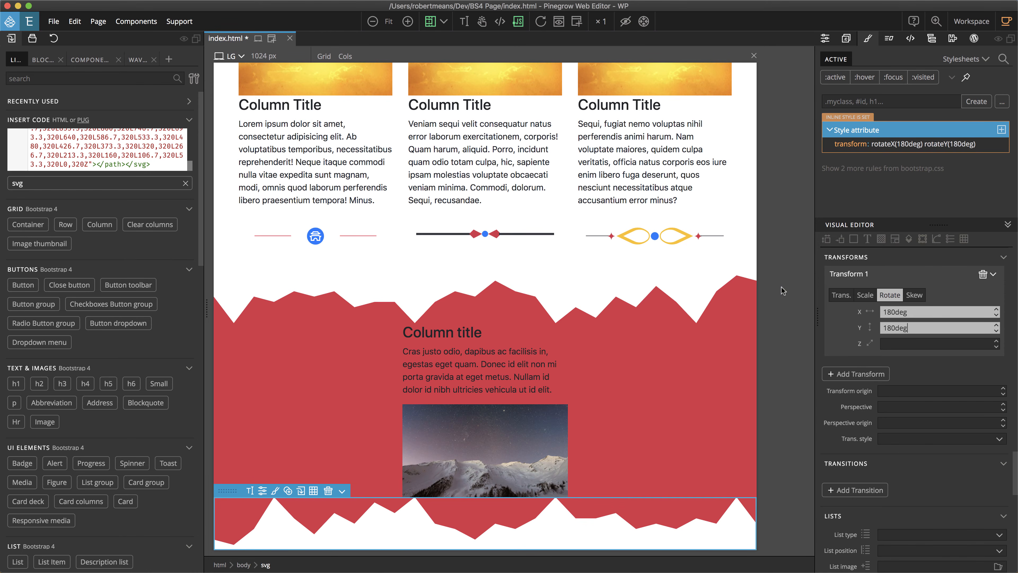
{"action": "left_click", "coordinate": [826, 39]}
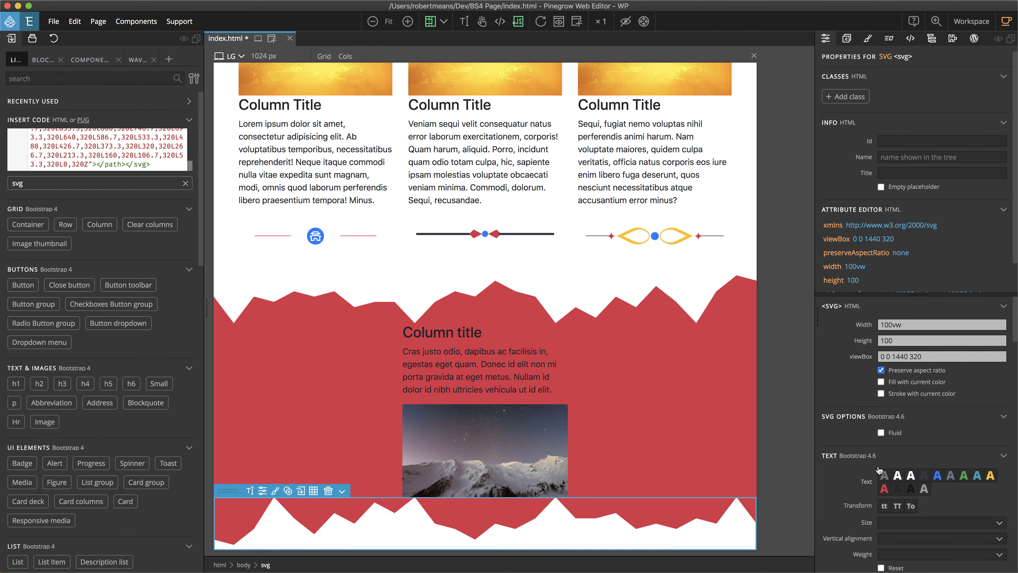
{"action": "scroll", "coordinate": [878, 470], "scroll_direction": "down", "scroll_amount": 5}
{"action": "left_click", "coordinate": [927, 479]}
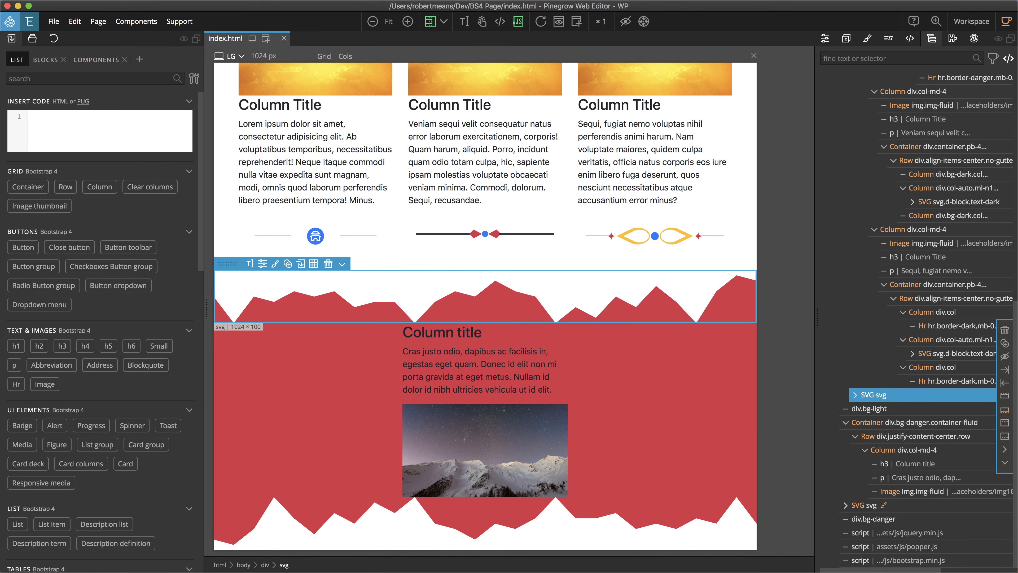
{"action": "left_click", "coordinate": [139, 59]}
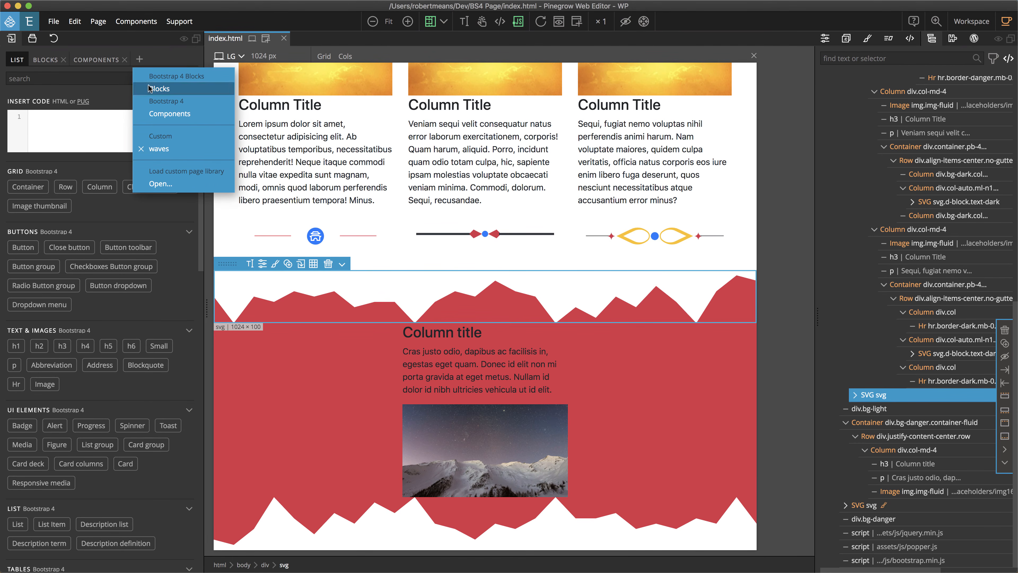
{"action": "left_click", "coordinate": [159, 186]}
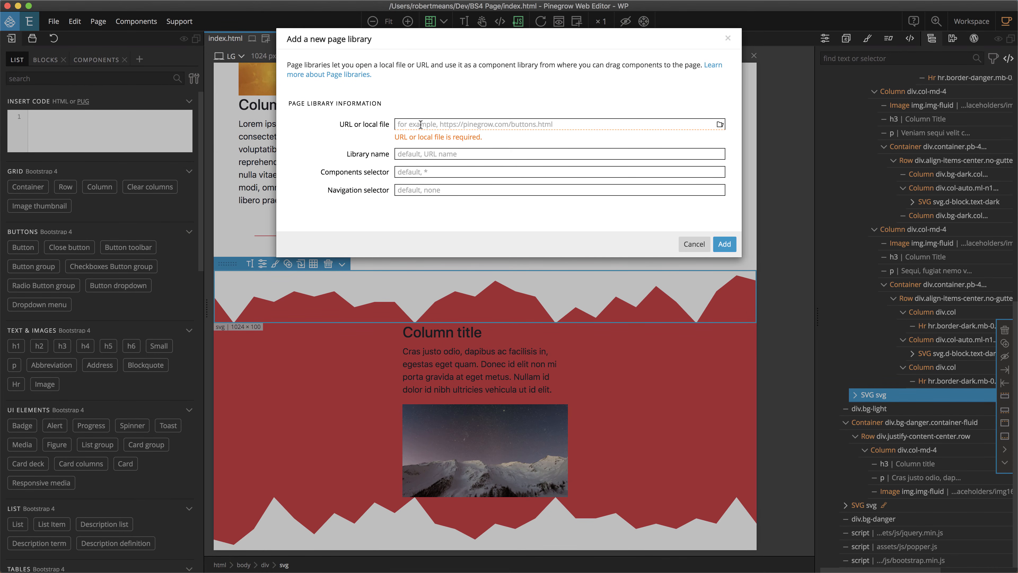
{"action": "type", "text": "https://s"}
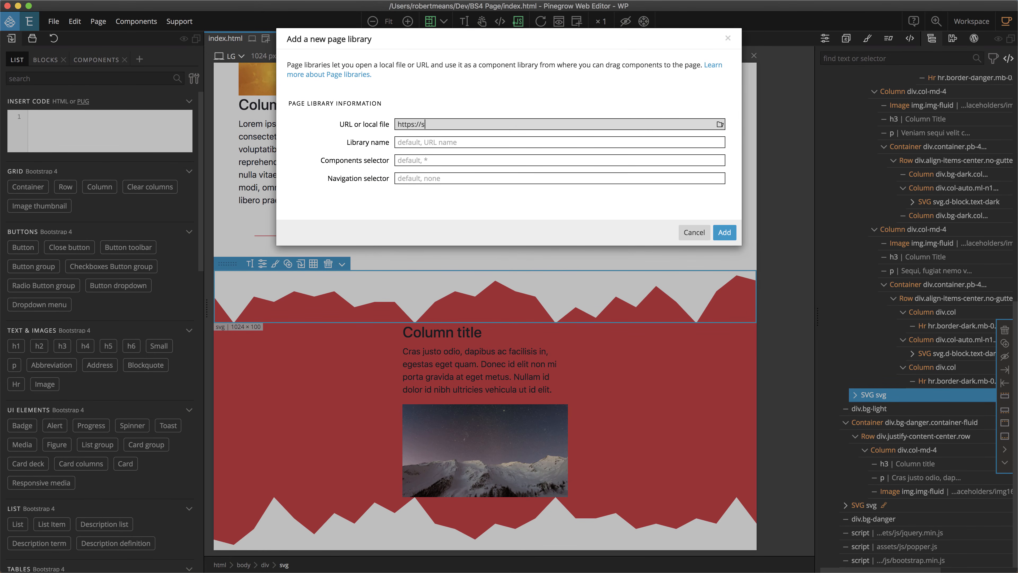
{"action": "type", "text": "vgsilh.com"}
{"action": "key", "text": "Tab"}
{"action": "type", "text": "SVG silh"}
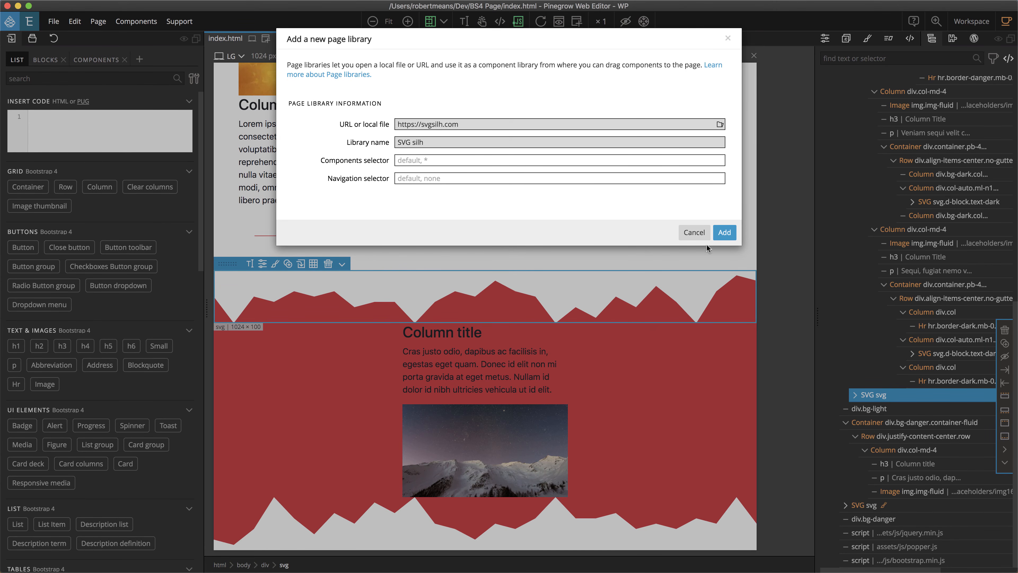
{"action": "left_click", "coordinate": [724, 233]}
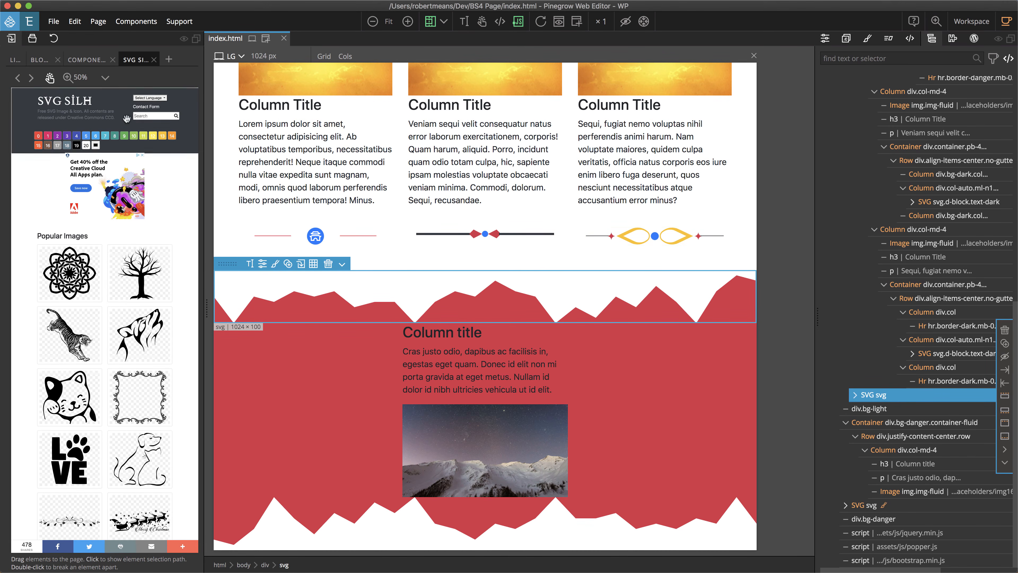
- Search the SVG silh library for grass
{"action": "left_click", "coordinate": [152, 116]}
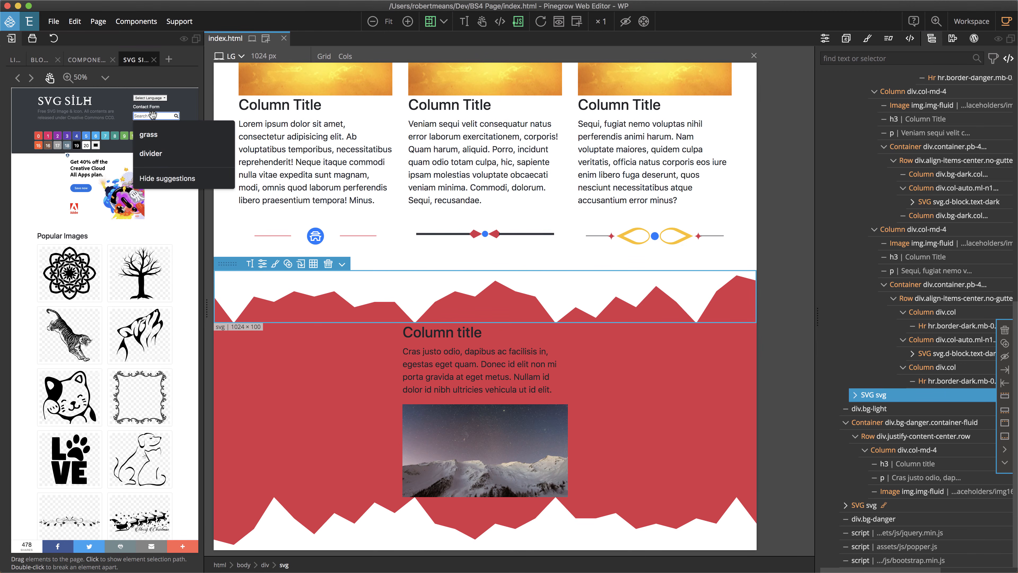
{"action": "left_click", "coordinate": [154, 134]}
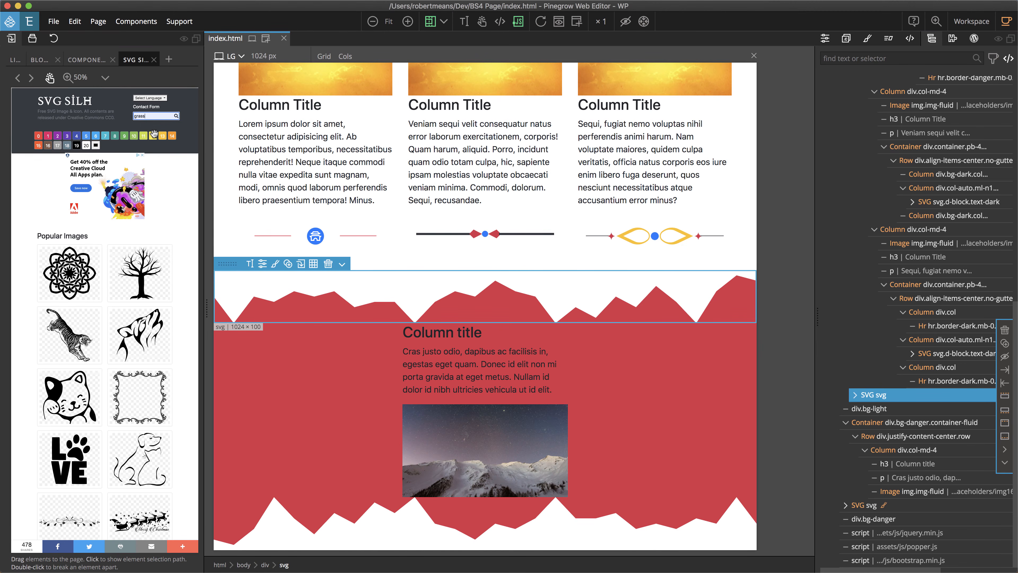
{"action": "key", "text": "Return"}
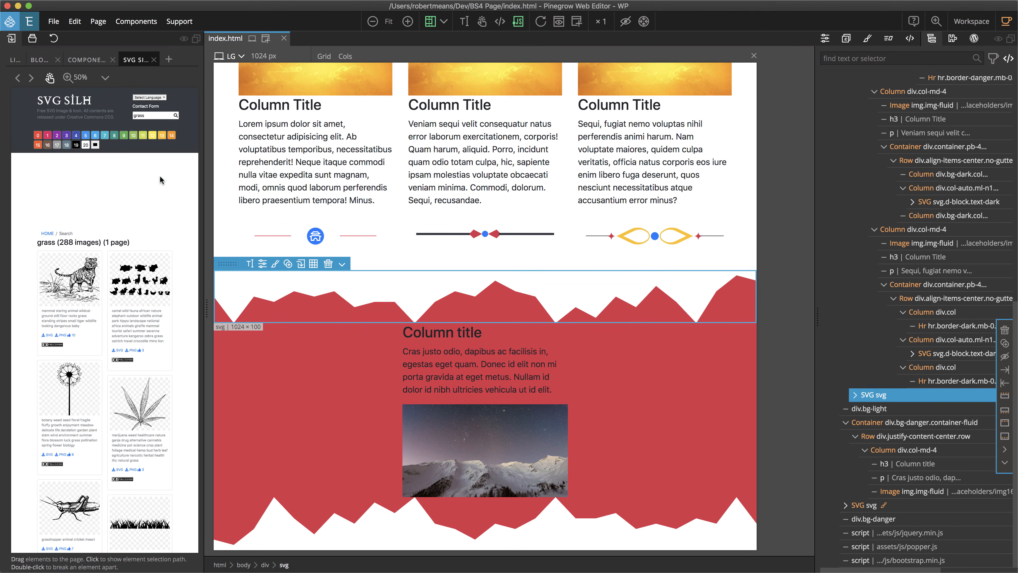
- Start downloading the grass, butterfly and flower image as SVG, with the BS4 Page folder in Dev as its location
{"action": "scroll", "coordinate": [159, 181], "scroll_direction": "down", "scroll_amount": 1}
{"action": "scroll", "coordinate": [159, 181], "scroll_direction": "down", "scroll_amount": 5}
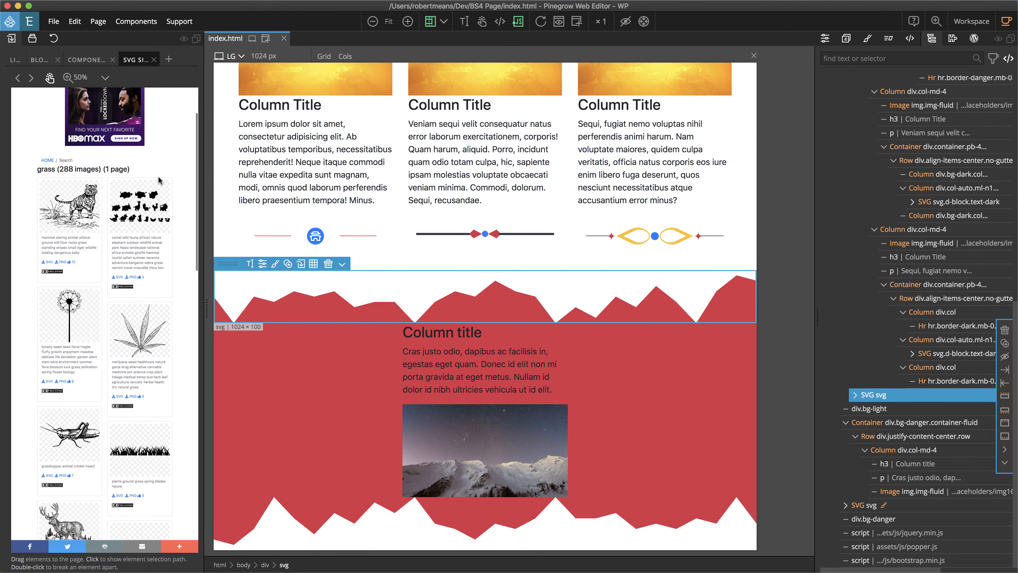
{"action": "scroll", "coordinate": [159, 181], "scroll_direction": "down", "scroll_amount": 12}
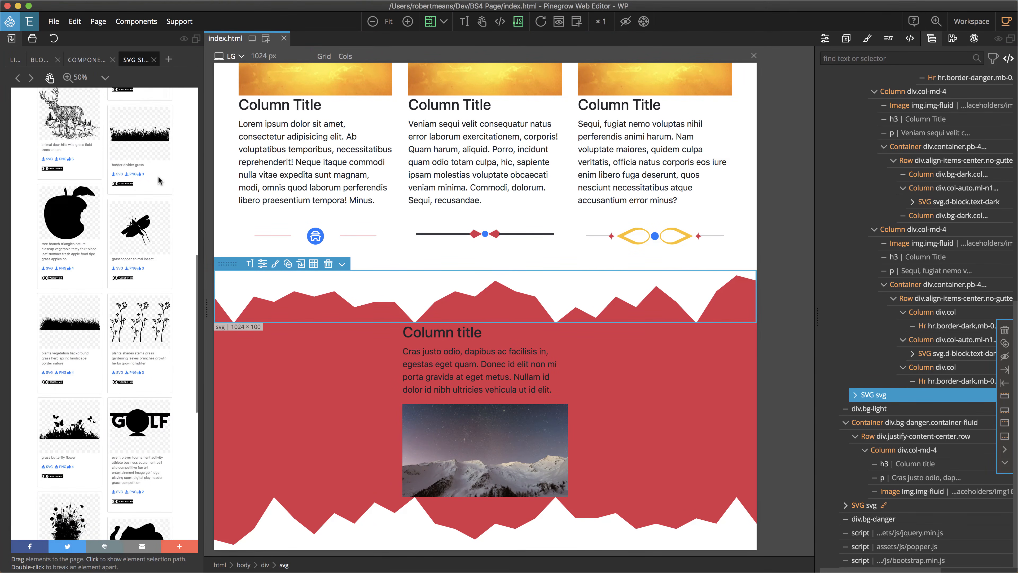
{"action": "scroll", "coordinate": [160, 181], "scroll_direction": "down", "scroll_amount": 3}
{"action": "mouse_move", "coordinate": [77, 211]}
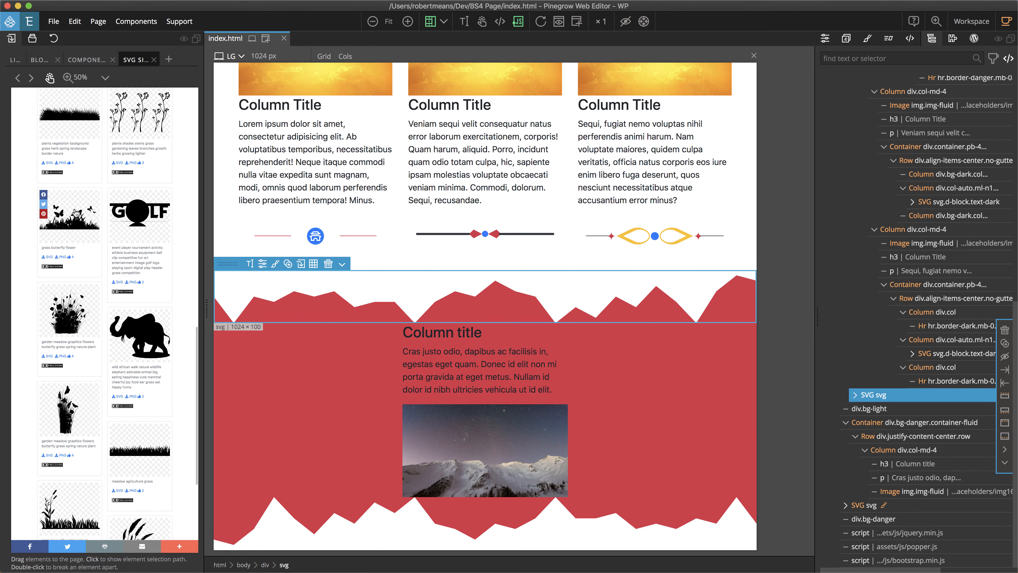
{"action": "left_click", "coordinate": [47, 257]}
{"action": "scroll", "coordinate": [328, 173], "scroll_direction": "down", "scroll_amount": 3}
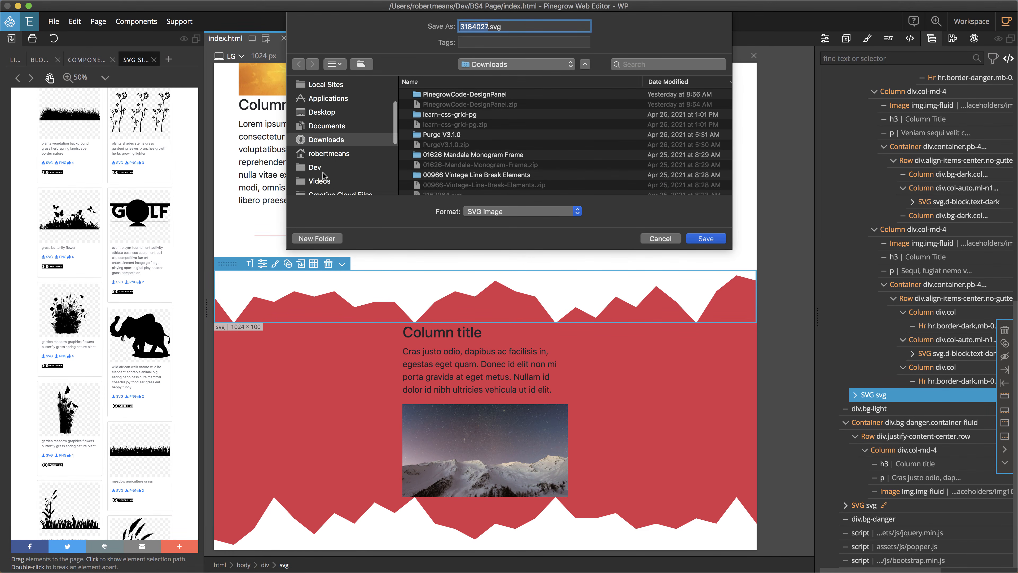
{"action": "left_click", "coordinate": [314, 161]}
{"action": "double_click", "coordinate": [477, 98]}
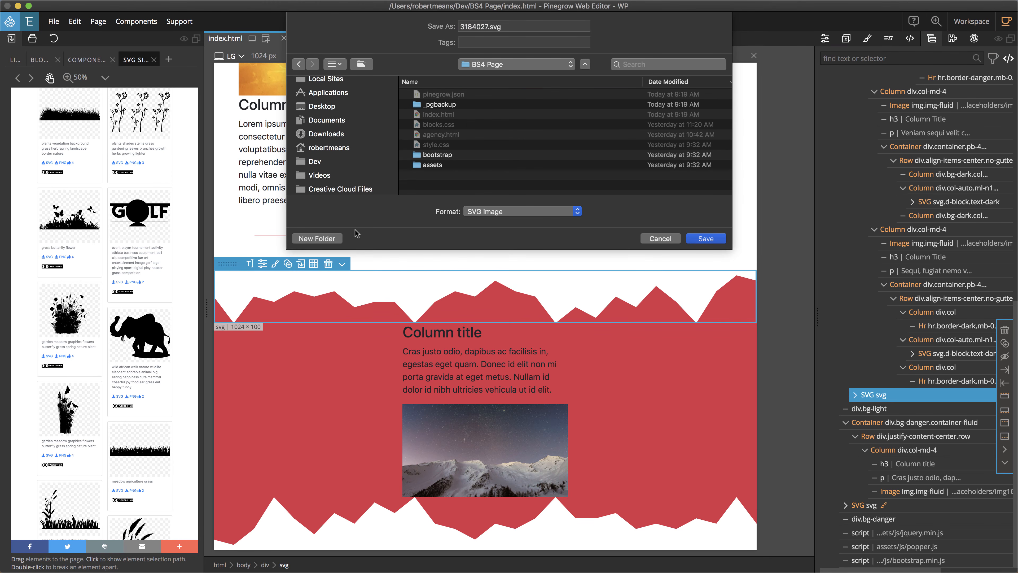
- Create an images folder inside BS4 Page and save the downloaded SVG there as grass.svg
{"action": "left_click", "coordinate": [325, 240]}
{"action": "type", "text": "images"}
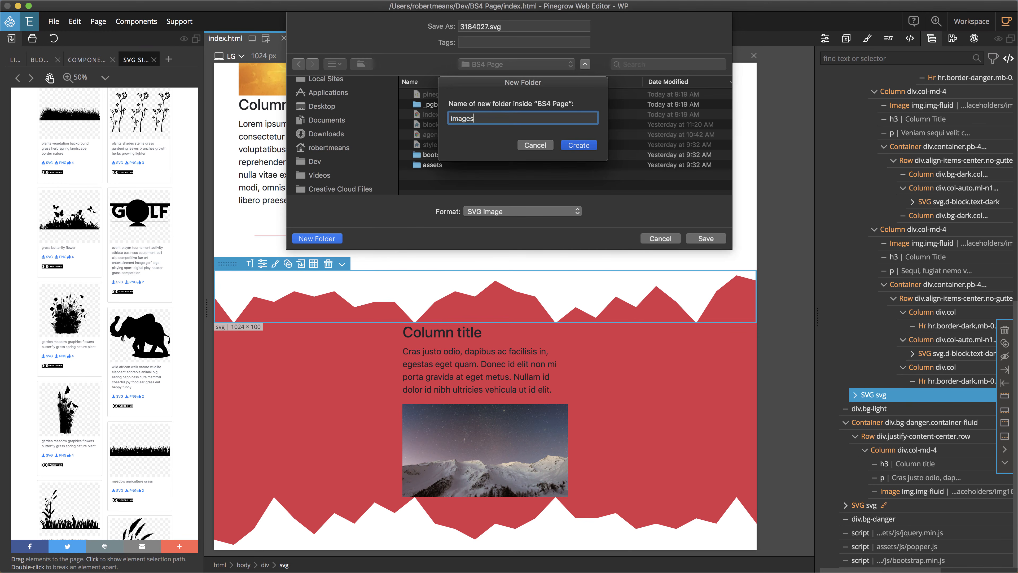
{"action": "key", "text": "Return"}
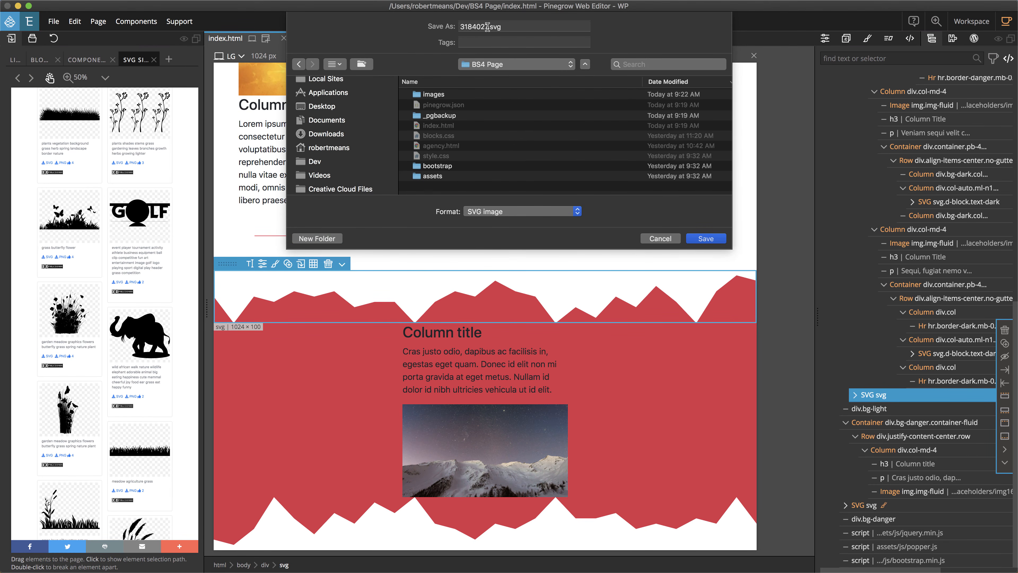
{"action": "left_click_drag", "start_coordinate": [488, 27], "coordinate": [458, 27]}
{"action": "type", "text": "grass"}
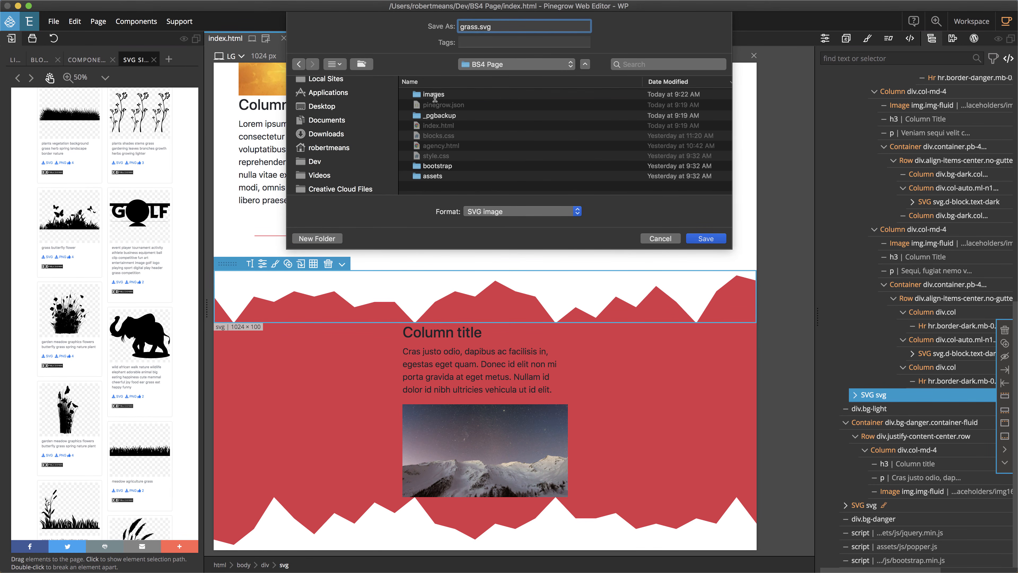
{"action": "double_click", "coordinate": [438, 95]}
{"action": "left_click", "coordinate": [708, 239]}
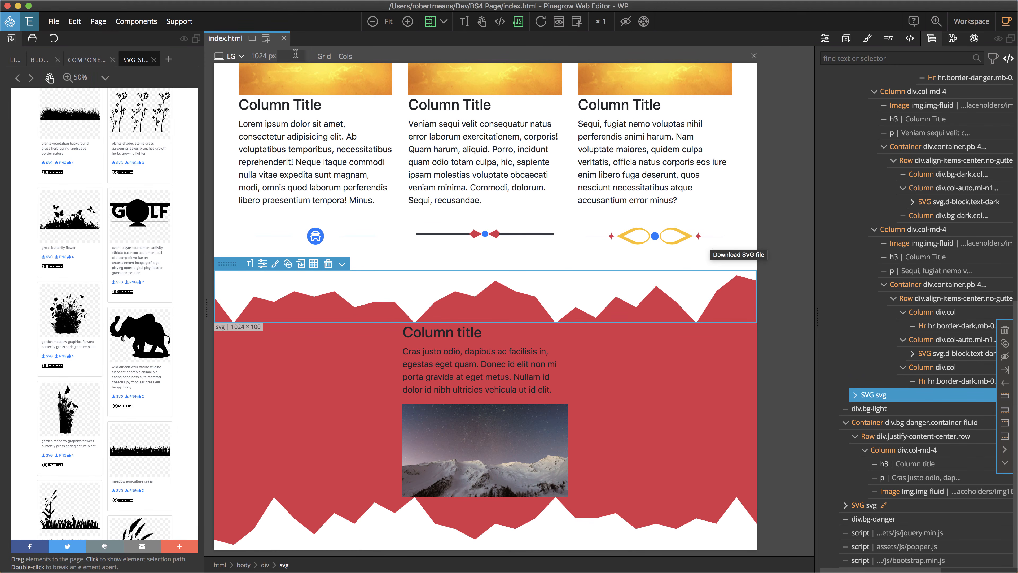
- Reload the BS4 Page project and open grass.svg from the images folder in the code editor
{"action": "left_click", "coordinate": [32, 39]}
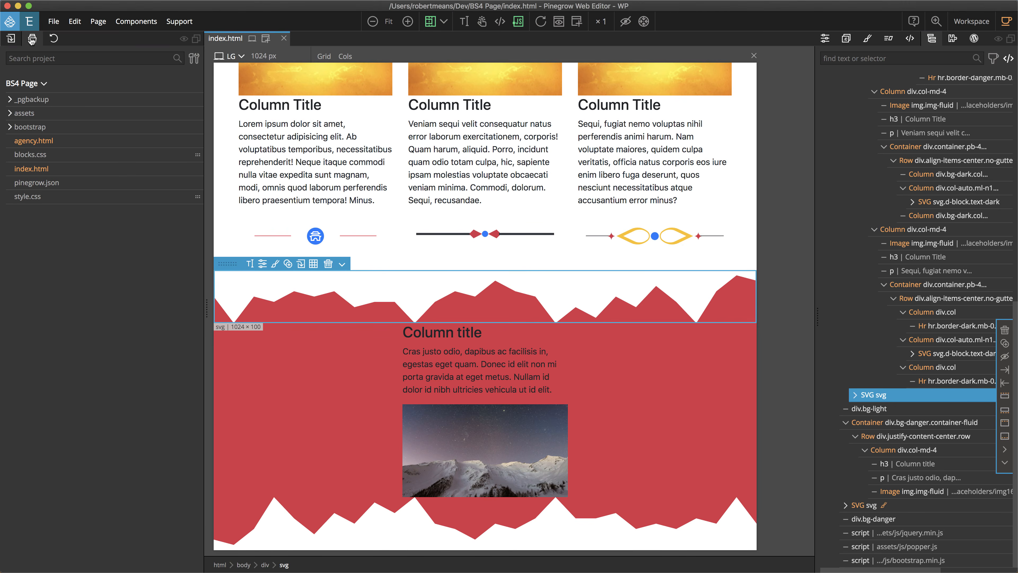
{"action": "left_click", "coordinate": [44, 83]}
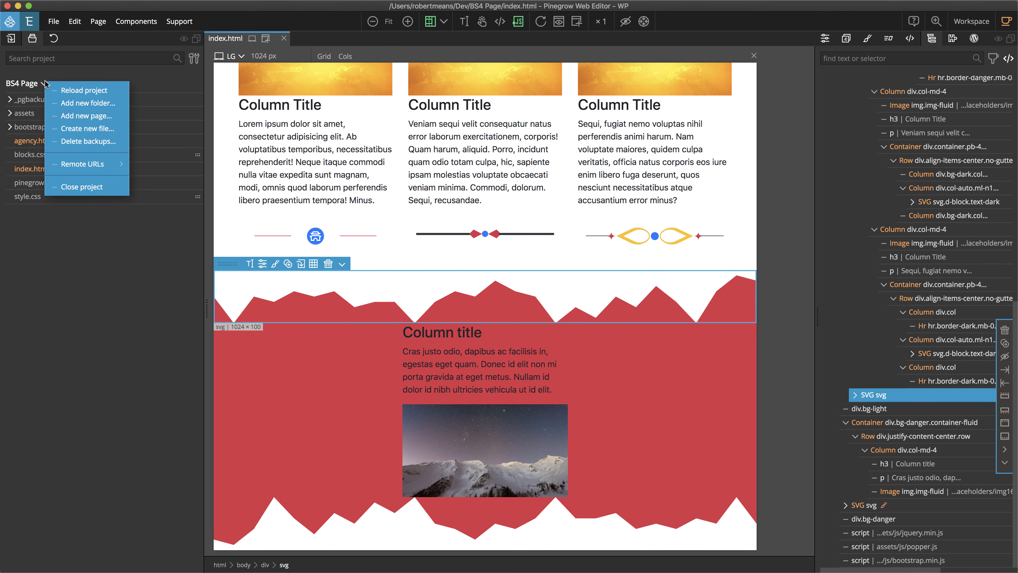
{"action": "left_click", "coordinate": [62, 91]}
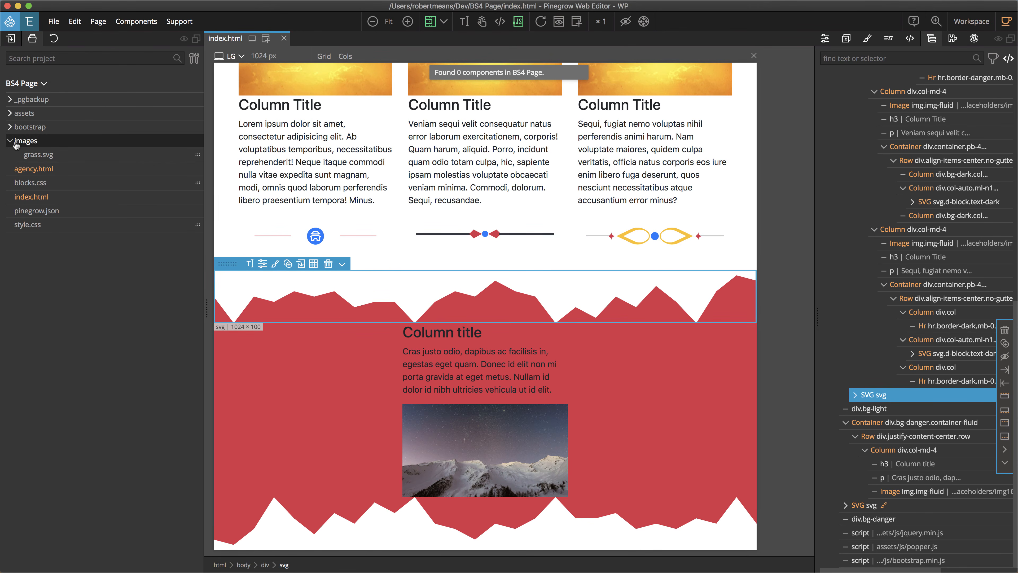
{"action": "mouse_move", "coordinate": [42, 155]}
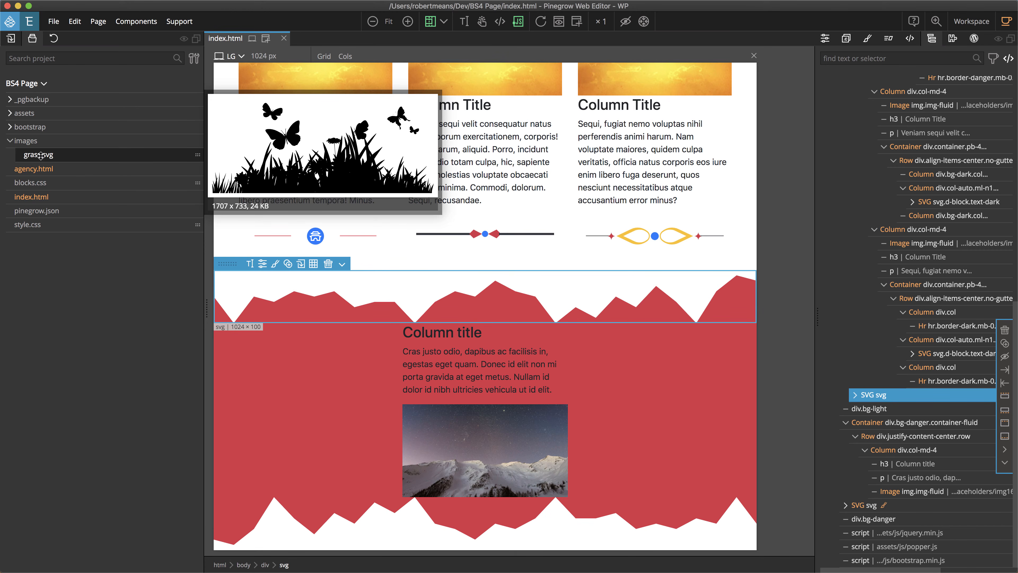
{"action": "double_click", "coordinate": [41, 155]}
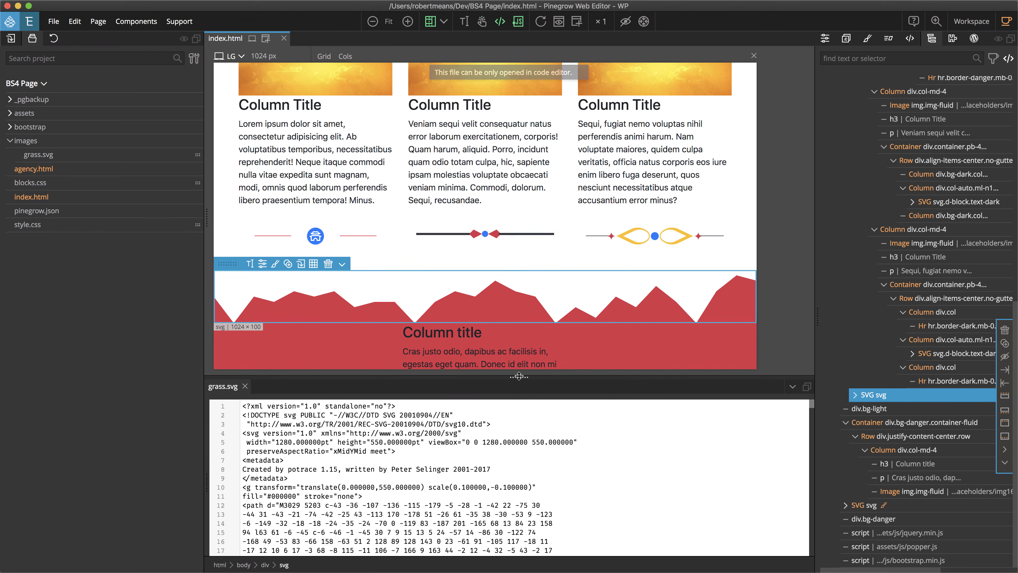
- Copy the full code of grass.svg into the library's Insert Code field, and close the grass.svg file
{"action": "left_click_drag", "start_coordinate": [519, 377], "coordinate": [516, 270]}
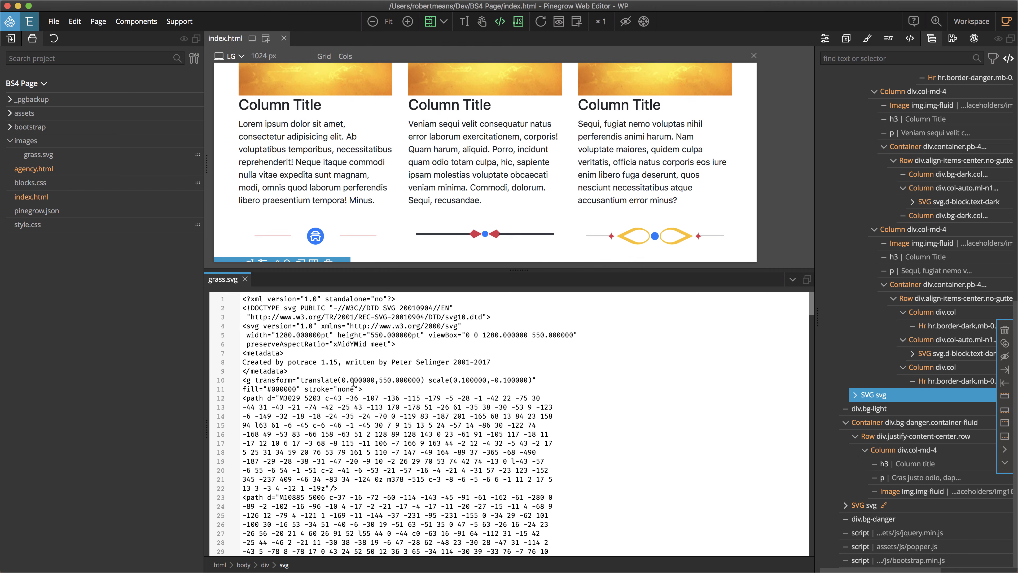
{"action": "scroll", "coordinate": [353, 382], "scroll_direction": "down", "scroll_amount": 20}
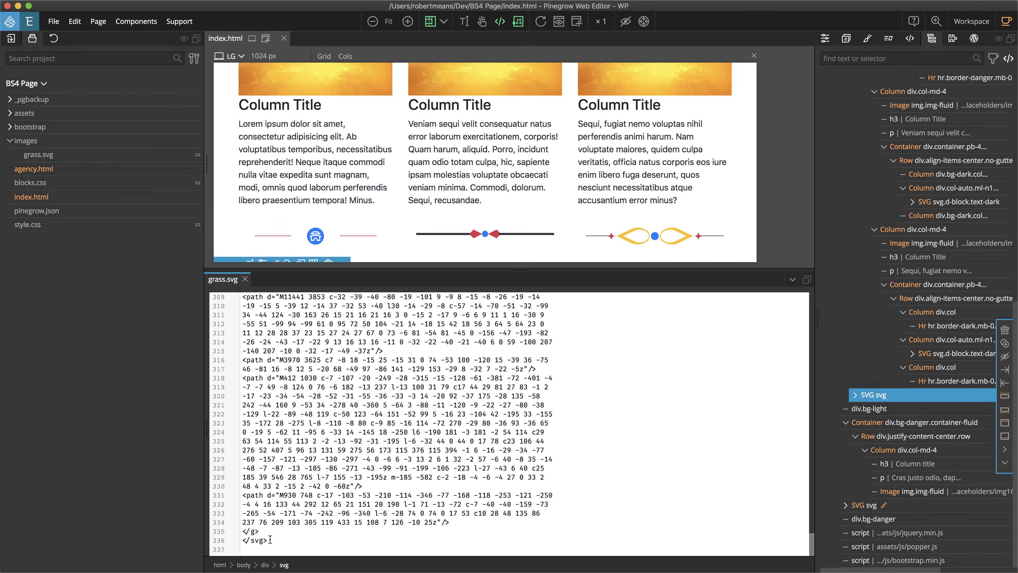
{"action": "key", "text": "super+a"}
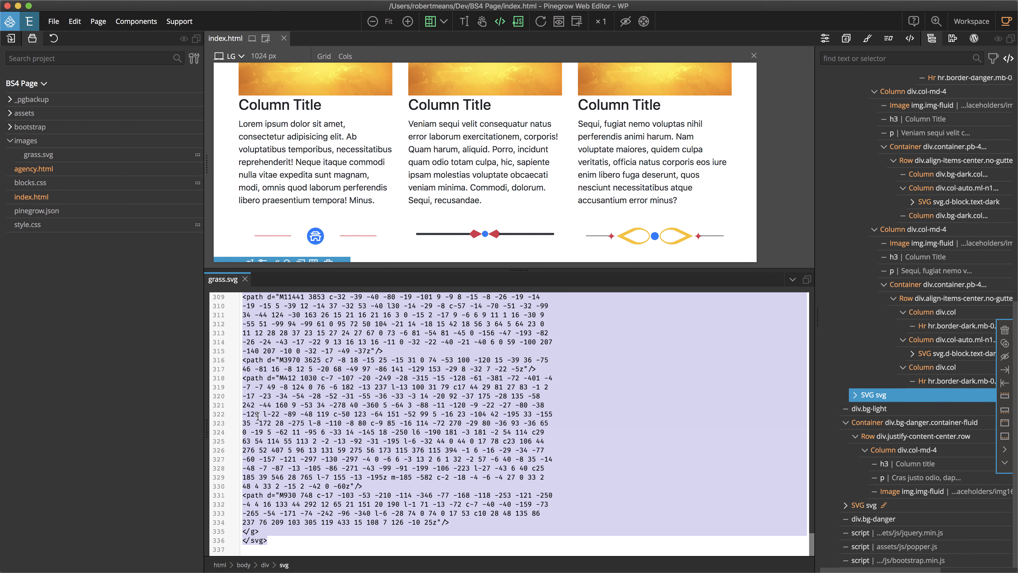
{"action": "left_click", "coordinate": [12, 39]}
{"action": "left_click", "coordinate": [16, 61]}
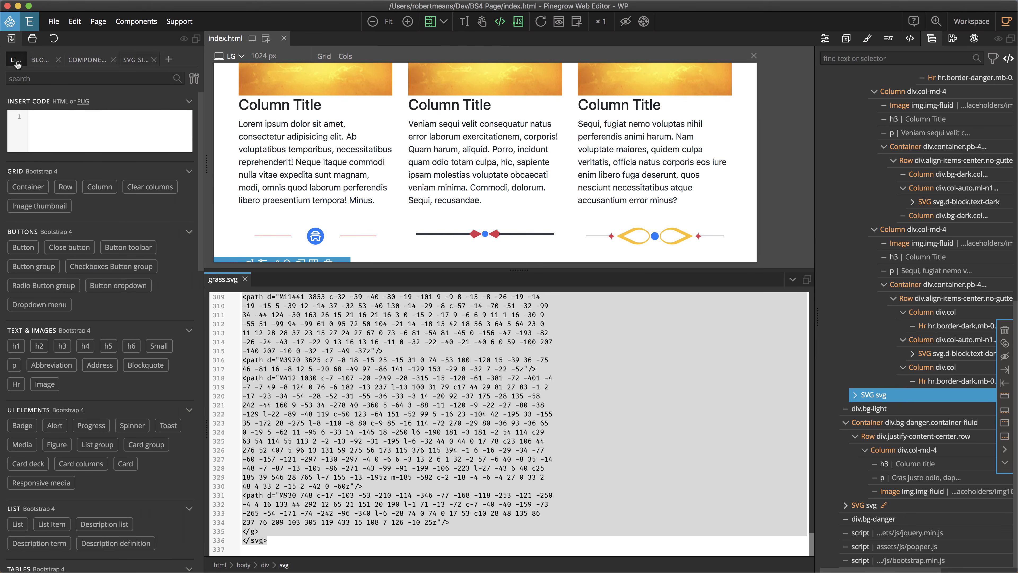
{"action": "left_click", "coordinate": [35, 114]}
{"action": "key", "text": "super+v"}
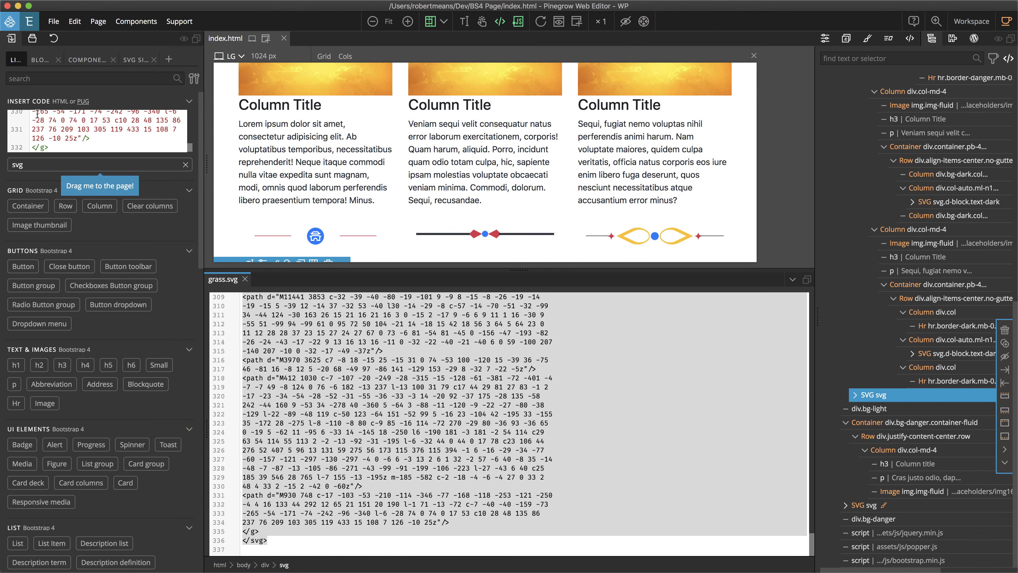
{"action": "mouse_move", "coordinate": [42, 162]}
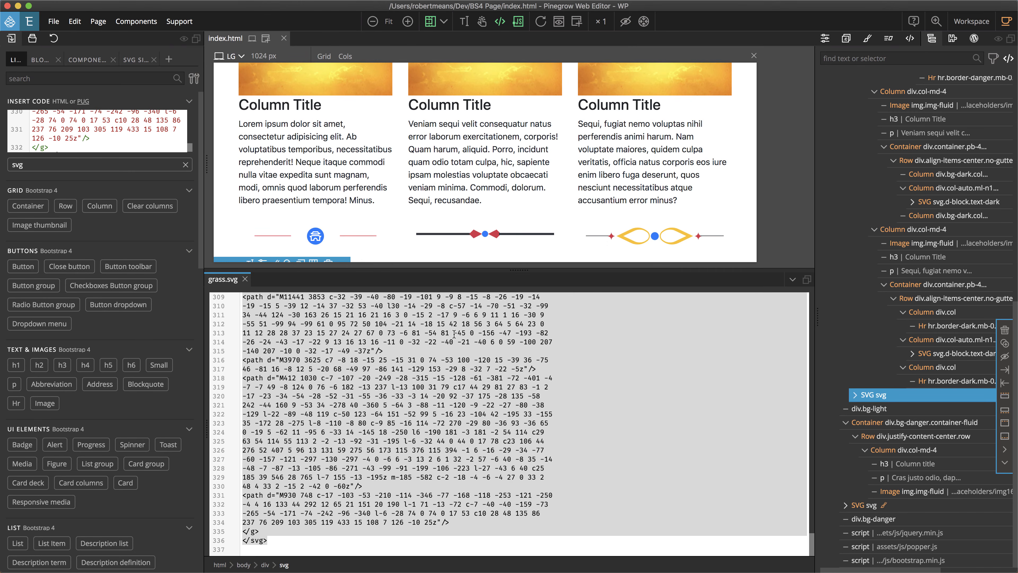
{"action": "left_click", "coordinate": [245, 279]}
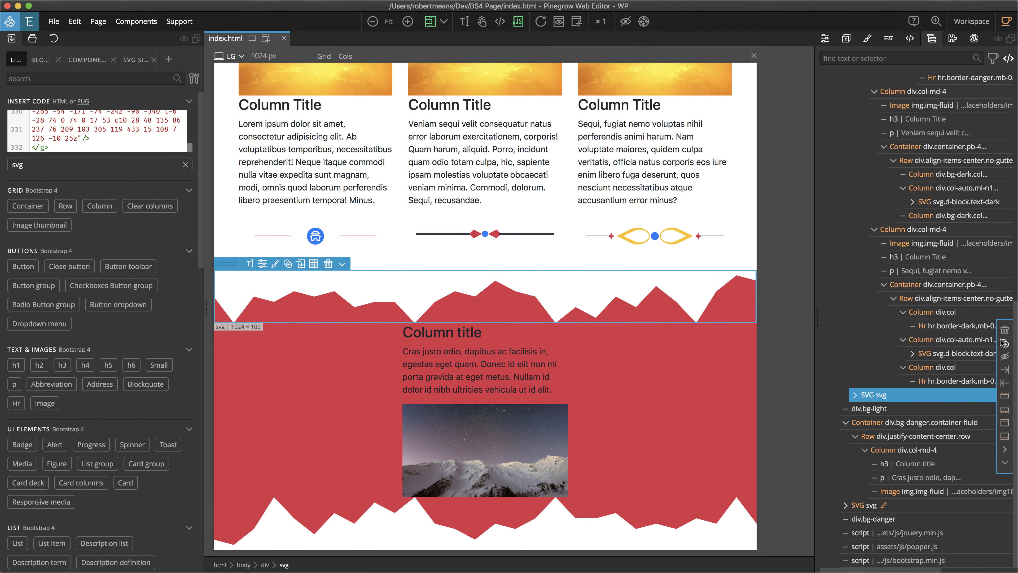
- Replace the upper wave SVG with the grass SVG, placing it at body level directly before div.bg-light
{"action": "left_click", "coordinate": [1004, 330]}
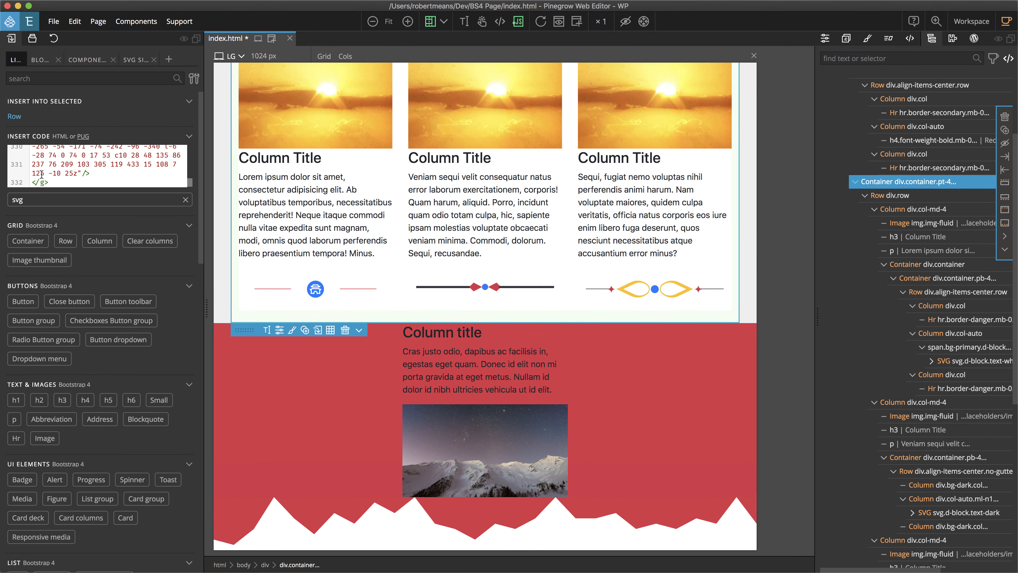
{"action": "left_click_drag", "start_coordinate": [40, 200], "coordinate": [328, 328]}
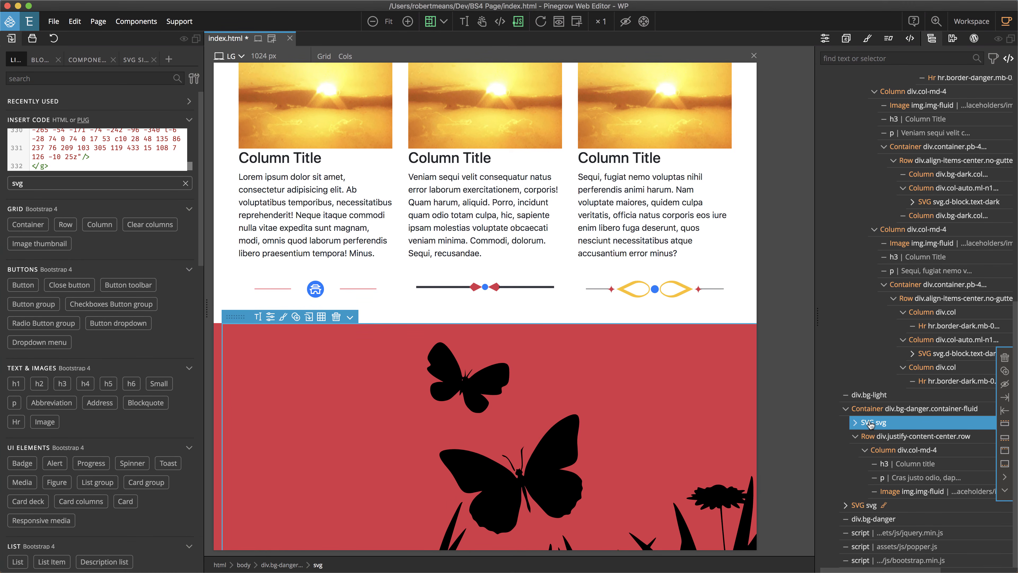
{"action": "mouse_move", "coordinate": [869, 424]}
{"action": "left_mouse_down"}
{"action": "mouse_move", "coordinate": [852, 395]}
{"action": "mouse_move", "coordinate": [807, 396]}
{"action": "left_mouse_up"}
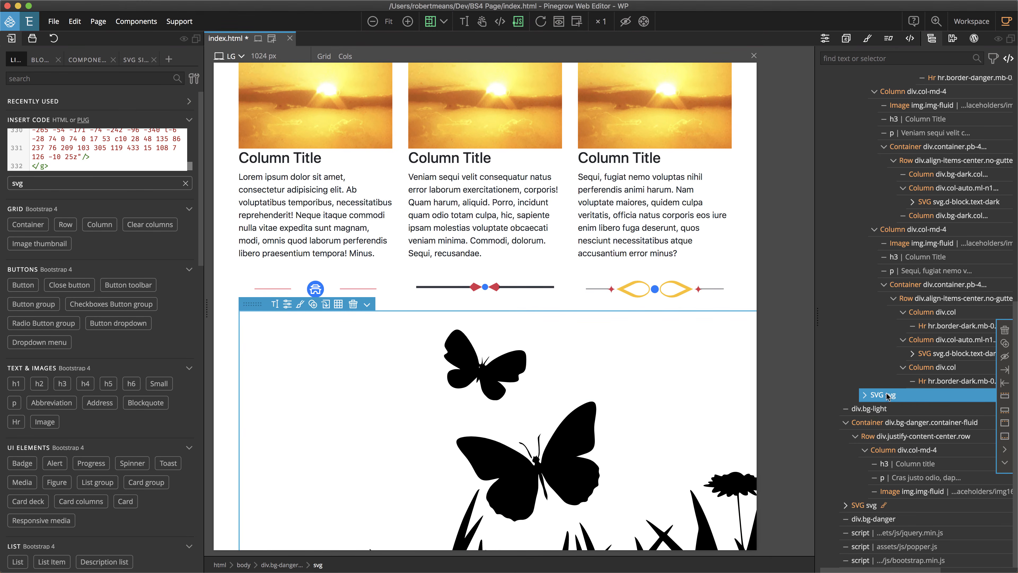
{"action": "left_click_drag", "start_coordinate": [893, 396], "coordinate": [878, 396]}
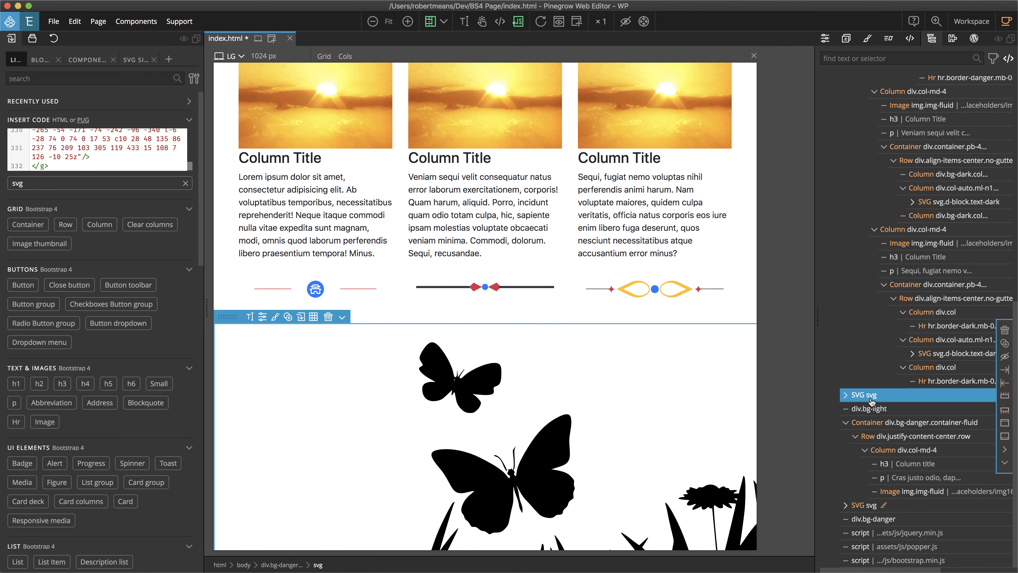
- Set the grass SVG's width to 100vw
{"action": "scroll", "coordinate": [734, 400], "scroll_direction": "down", "scroll_amount": 10}
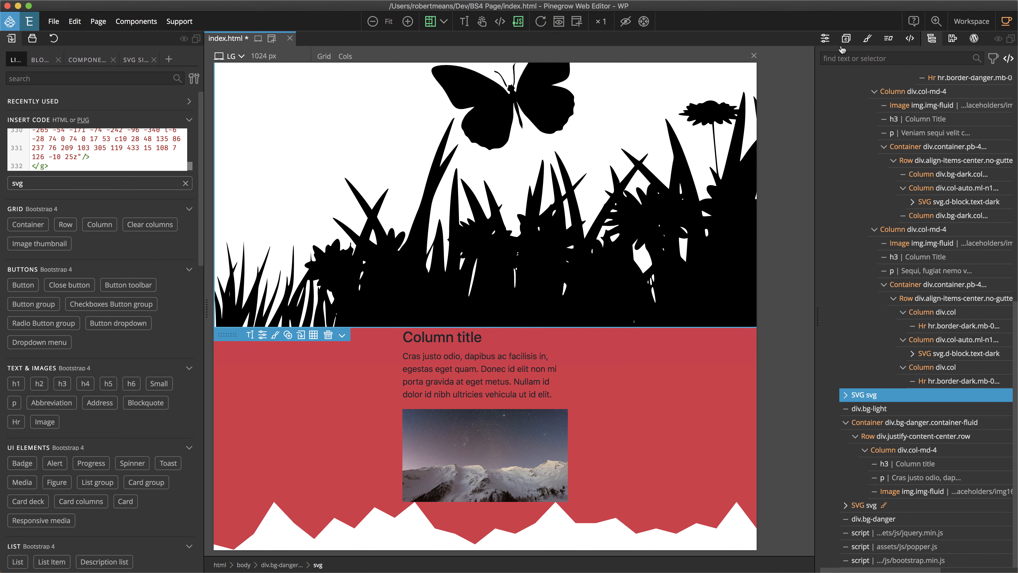
{"action": "left_click", "coordinate": [827, 39]}
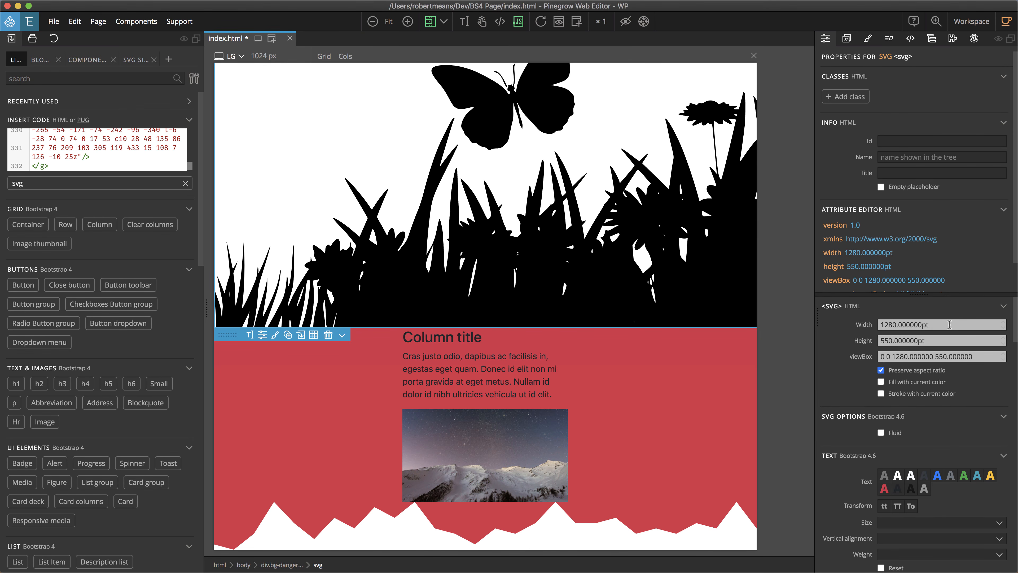
{"action": "double_click", "coordinate": [902, 323]}
{"action": "type", "text": "1"}
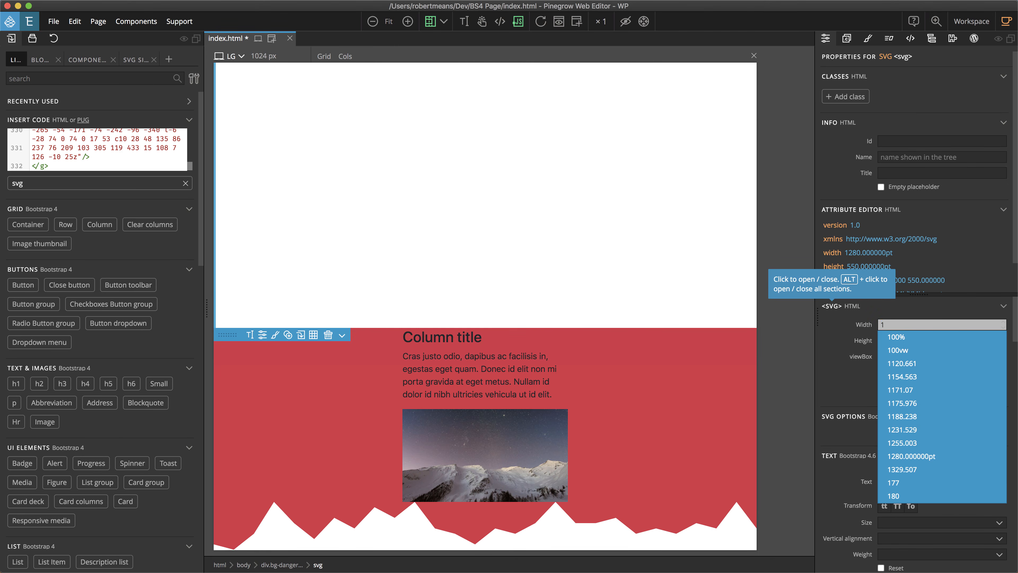
{"action": "type", "text": "00"}
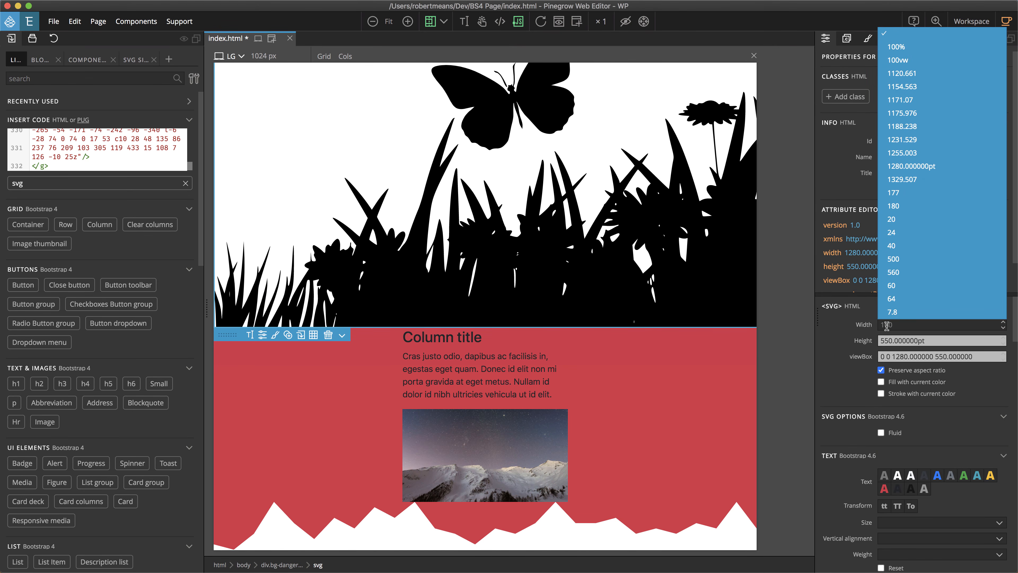
{"action": "type", "text": "100vw"}
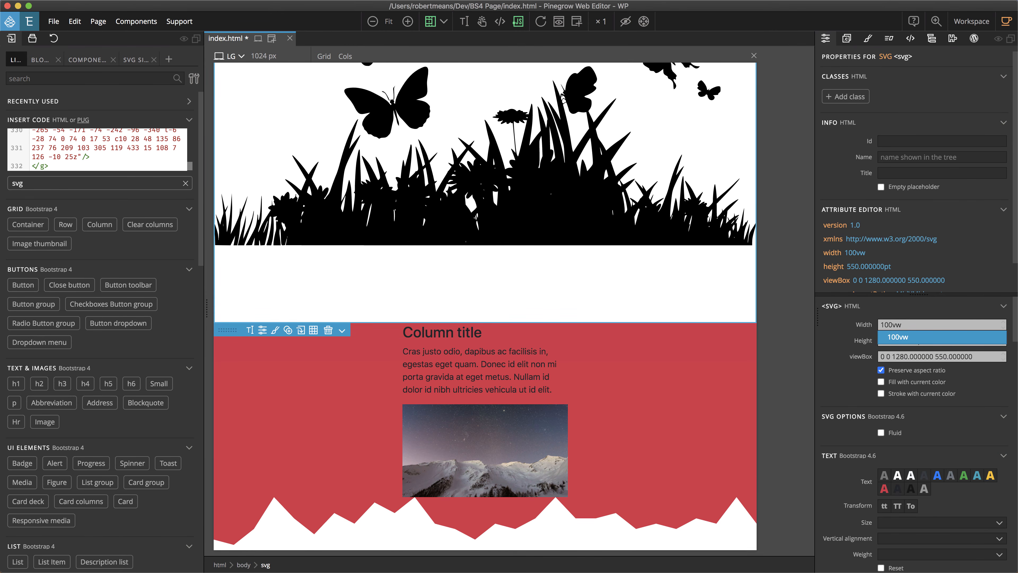
- Delete the empty div.bg-light between the grass SVG and the red container
{"action": "scroll", "coordinate": [657, 263], "scroll_direction": "up", "scroll_amount": 5}
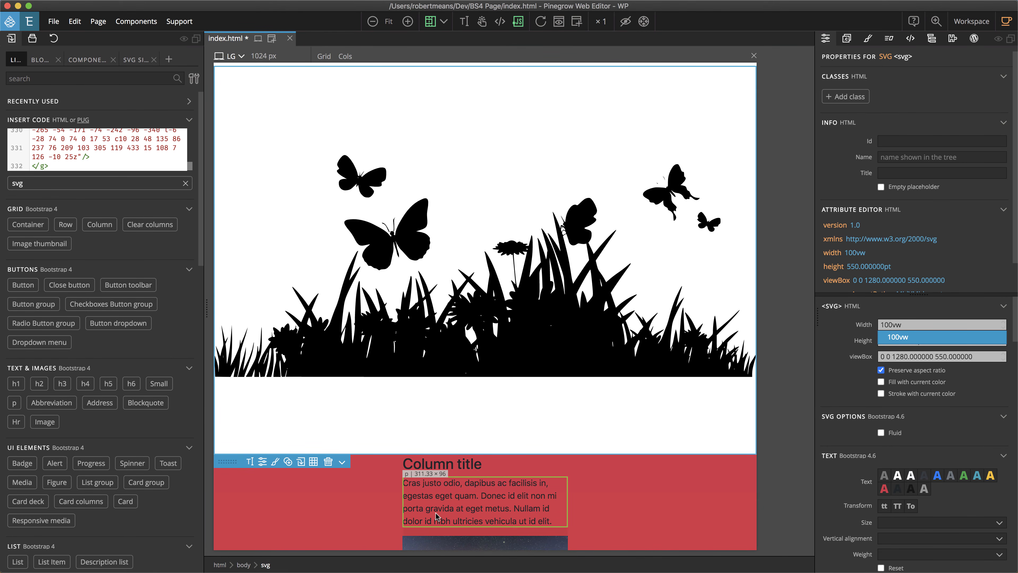
{"action": "scroll", "coordinate": [493, 356], "scroll_direction": "up", "scroll_amount": 3}
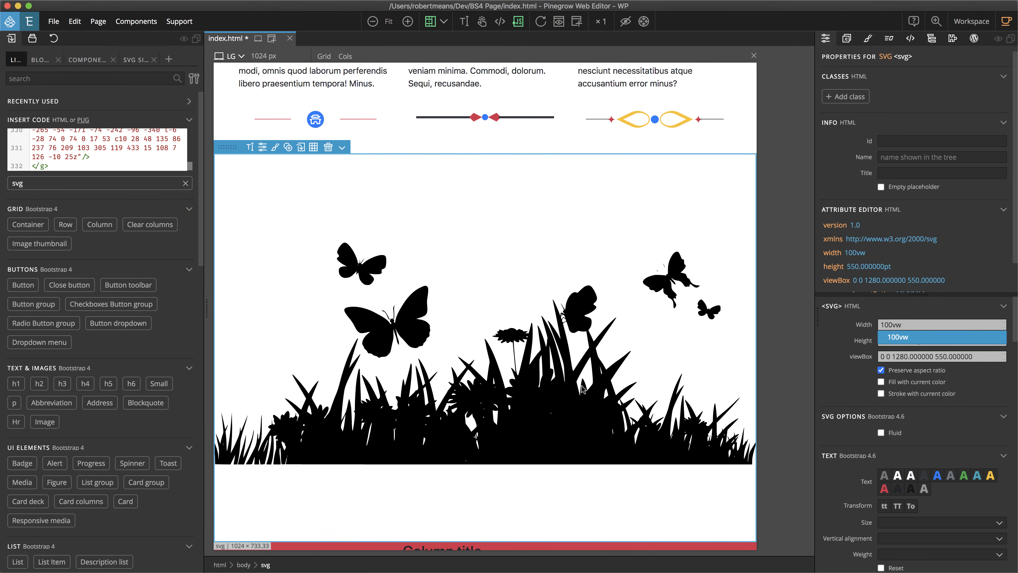
{"action": "left_click", "coordinate": [933, 39]}
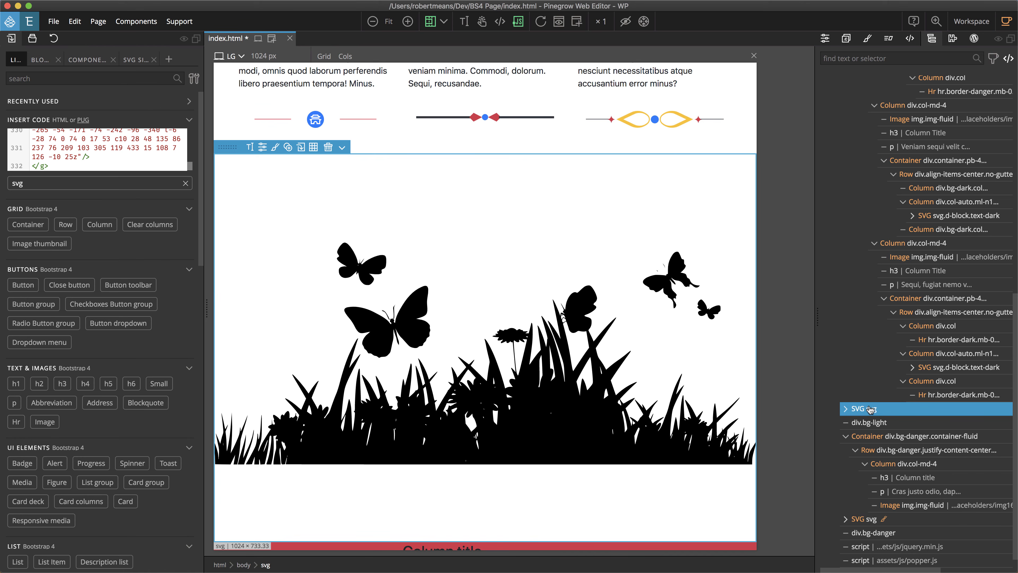
{"action": "left_click", "coordinate": [870, 424]}
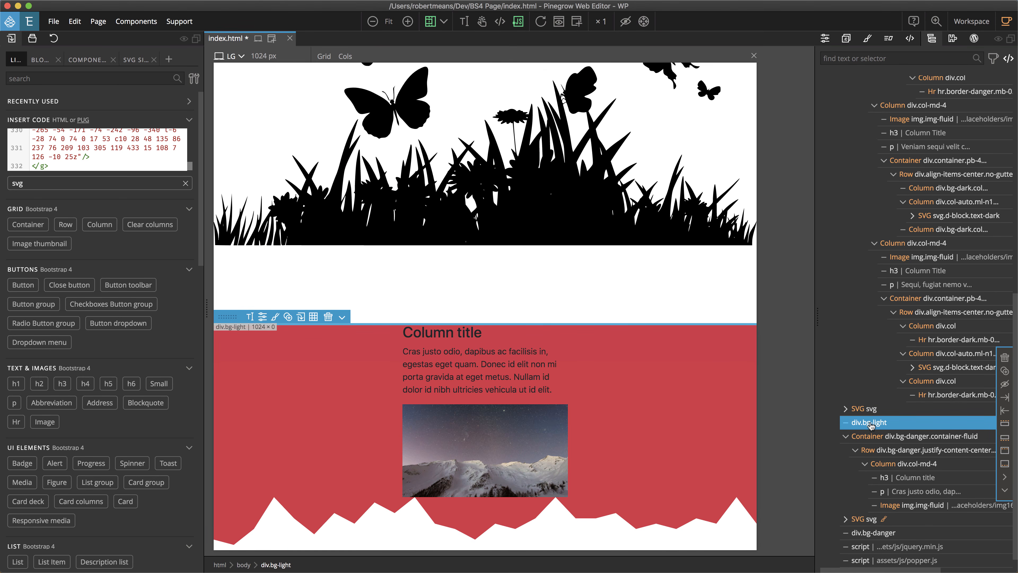
{"action": "left_click", "coordinate": [1005, 358]}
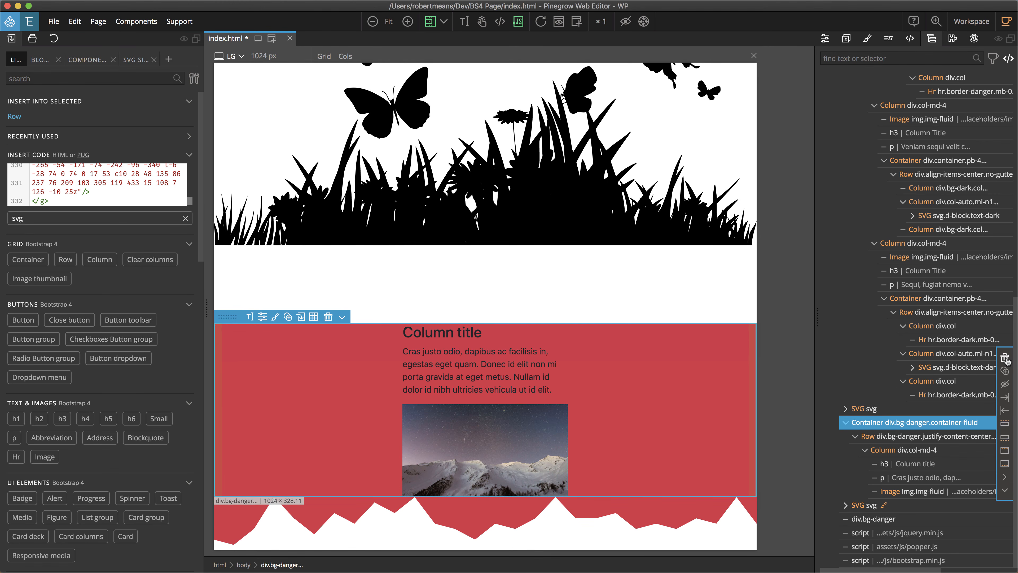
- Insert a container with a row before the grass SVG, and nest the SVG inside that container below the row
{"action": "left_click", "coordinate": [869, 409]}
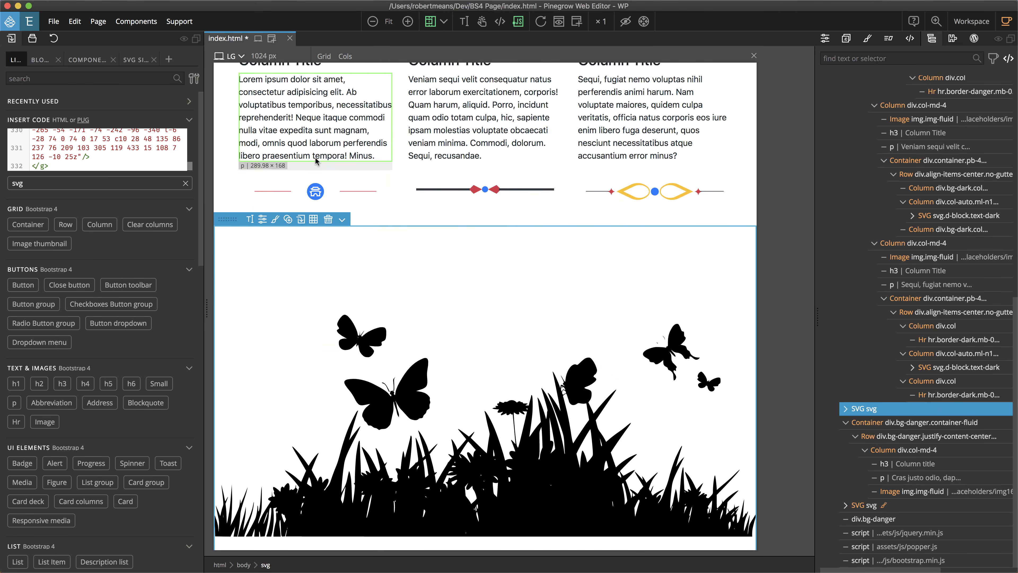
{"action": "mouse_move", "coordinate": [14, 223]}
{"action": "mouse_move", "coordinate": [14, 224]}
{"action": "left_mouse_down"}
{"action": "mouse_move", "coordinate": [529, 434]}
{"action": "mouse_move", "coordinate": [859, 439]}
{"action": "mouse_move", "coordinate": [849, 422]}
{"action": "mouse_move", "coordinate": [862, 419]}
{"action": "mouse_move", "coordinate": [681, 347]}
{"action": "mouse_move", "coordinate": [280, 228]}
{"action": "left_mouse_up"}
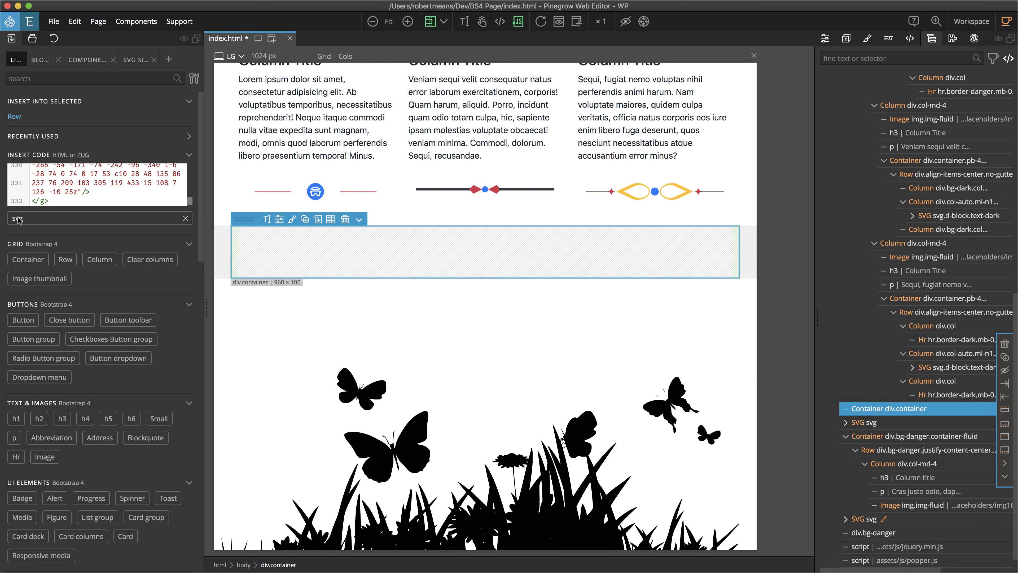
{"action": "mouse_move", "coordinate": [66, 259]}
{"action": "left_mouse_down"}
{"action": "mouse_move", "coordinate": [781, 387]}
{"action": "mouse_move", "coordinate": [869, 431]}
{"action": "left_mouse_up"}
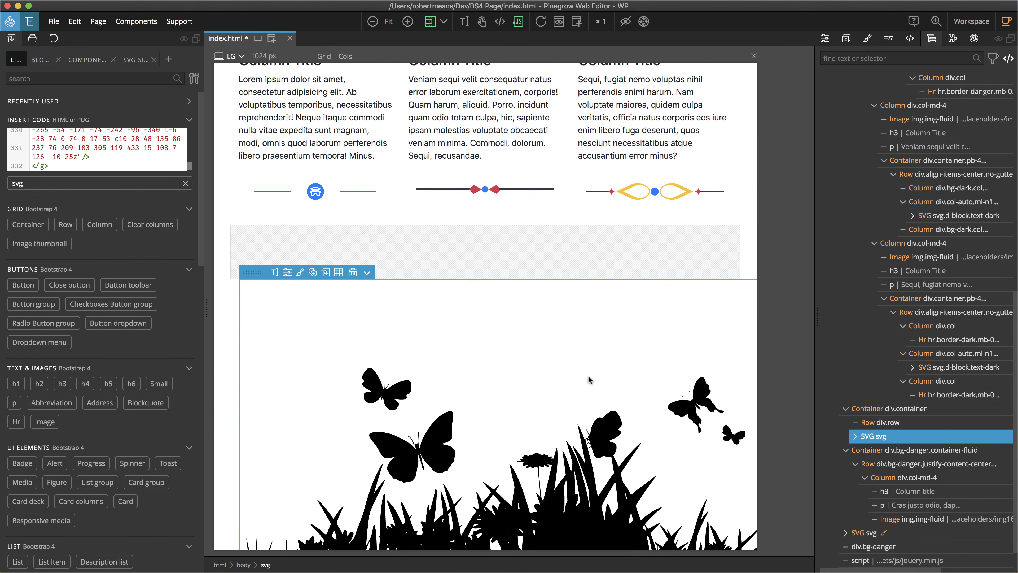
- Change the size of the container holding the grass SVG to Fluid
{"action": "scroll", "coordinate": [589, 380], "scroll_direction": "down", "scroll_amount": 5}
{"action": "scroll", "coordinate": [589, 379], "scroll_direction": "up", "scroll_amount": 1}
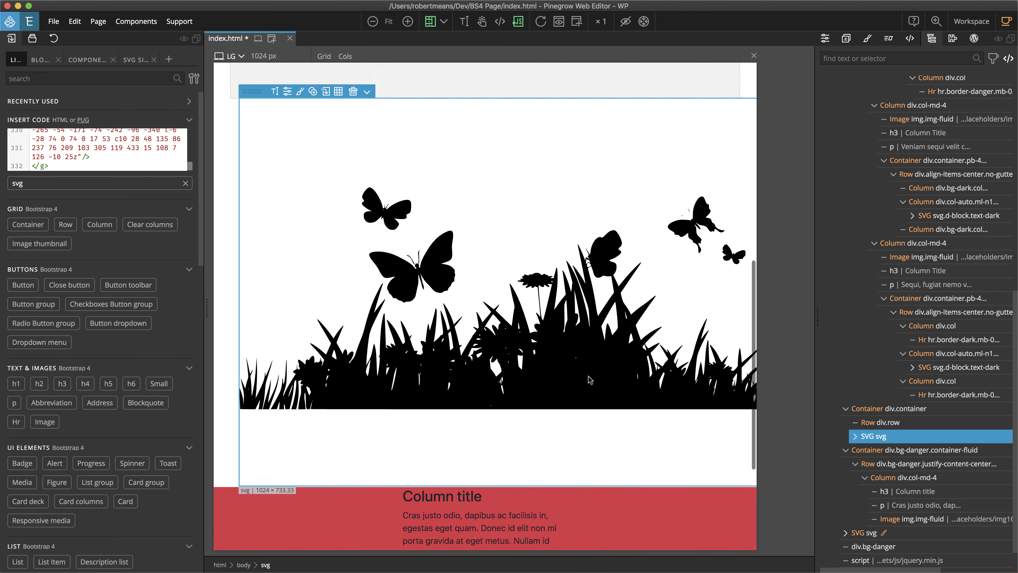
{"action": "left_click", "coordinate": [884, 410]}
{"action": "left_click", "coordinate": [824, 42]}
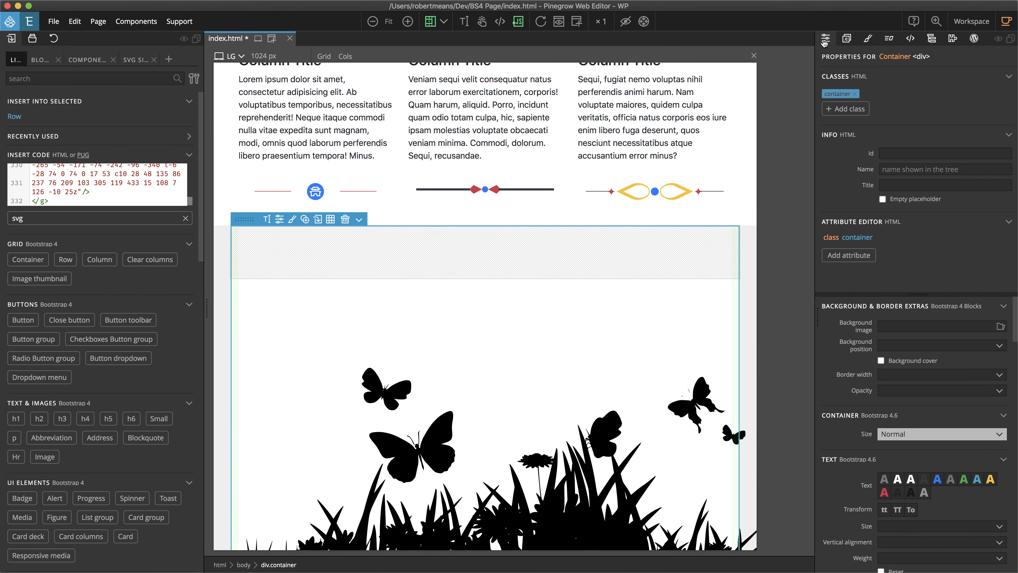
{"action": "left_click", "coordinate": [900, 439]}
{"action": "left_click", "coordinate": [900, 513]}
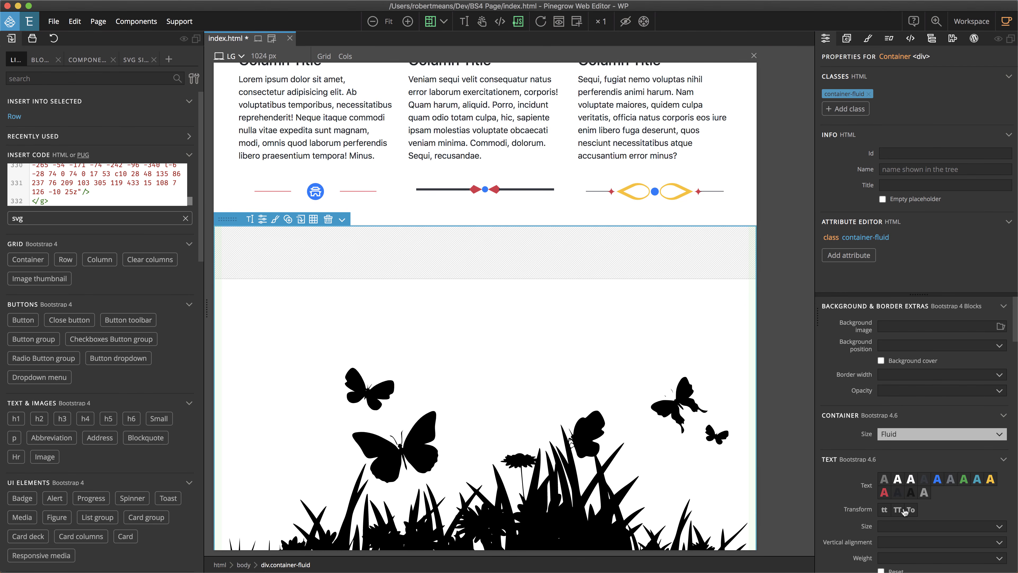
- Set the grass container's left and right margins to 0 at the XS breakpoint
{"action": "scroll", "coordinate": [710, 341], "scroll_direction": "down", "scroll_amount": 5}
{"action": "scroll", "coordinate": [707, 342], "scroll_direction": "up", "scroll_amount": 1}
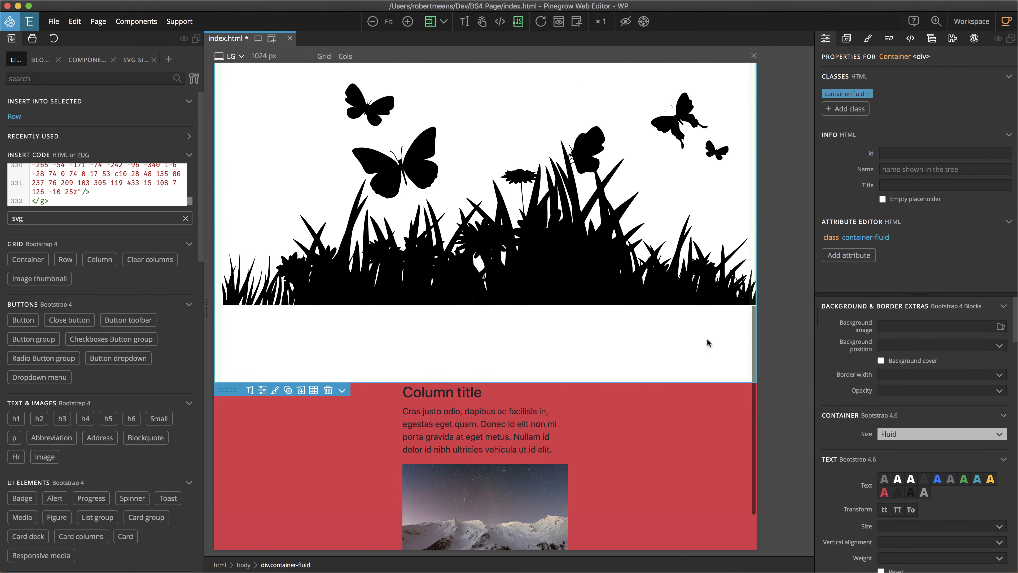
{"action": "scroll", "coordinate": [707, 343], "scroll_direction": "right", "scroll_amount": 1}
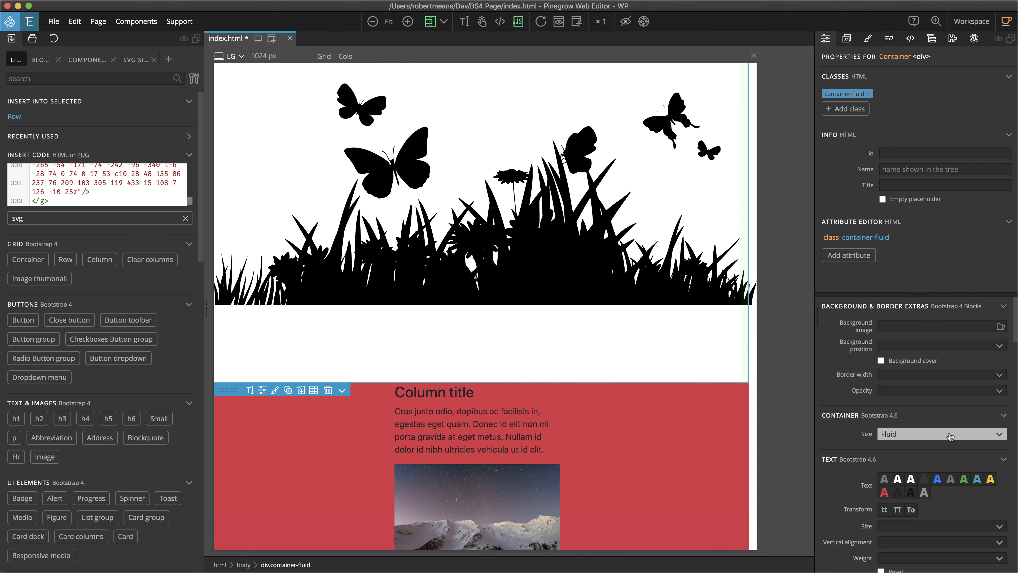
{"action": "scroll", "coordinate": [950, 437], "scroll_direction": "down", "scroll_amount": 7}
{"action": "scroll", "coordinate": [949, 436], "scroll_direction": "down", "scroll_amount": 3}
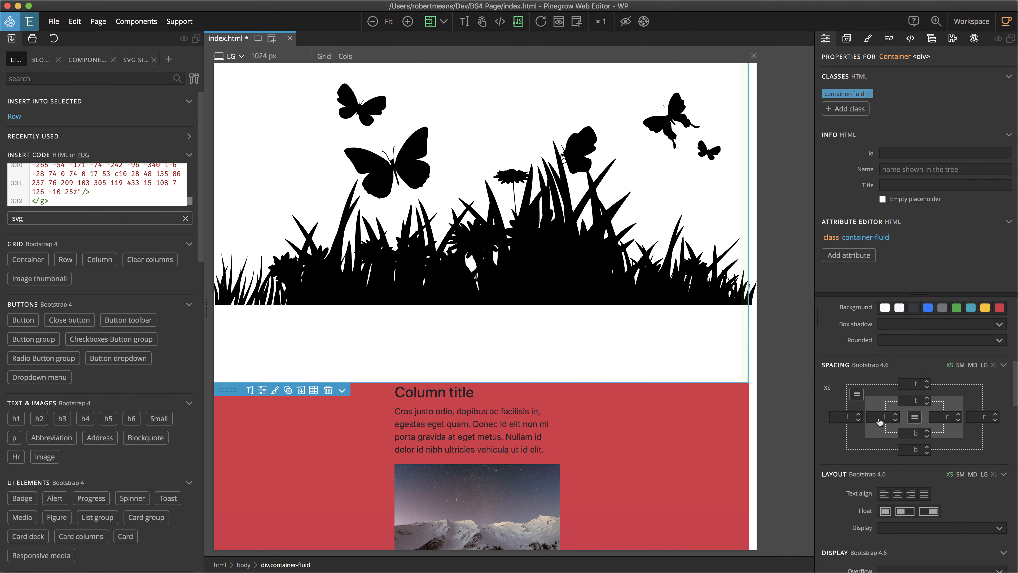
{"action": "left_click", "coordinate": [849, 418]}
{"action": "left_click", "coordinate": [857, 352]}
{"action": "left_click", "coordinate": [987, 419]}
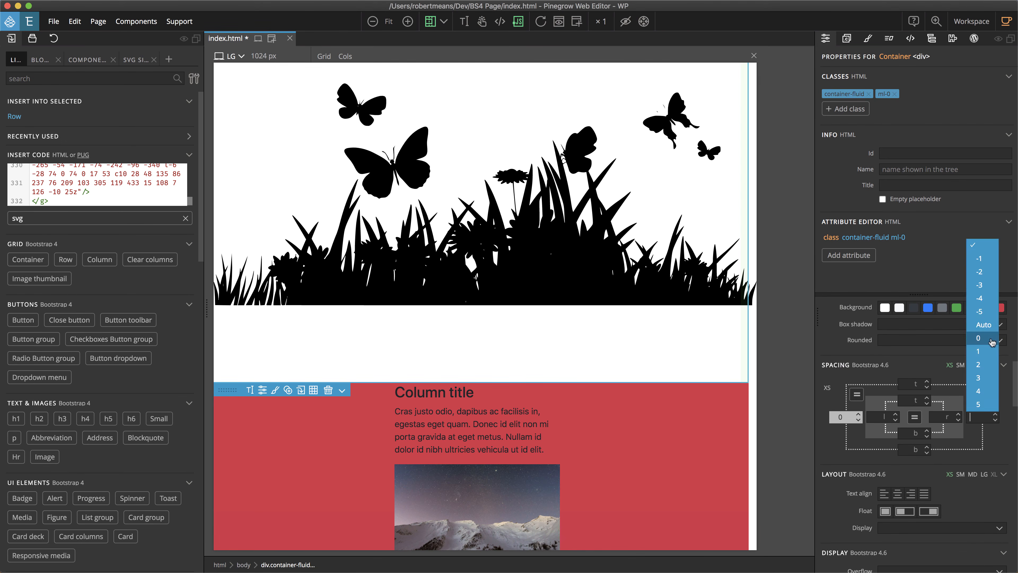
{"action": "left_click", "coordinate": [989, 341]}
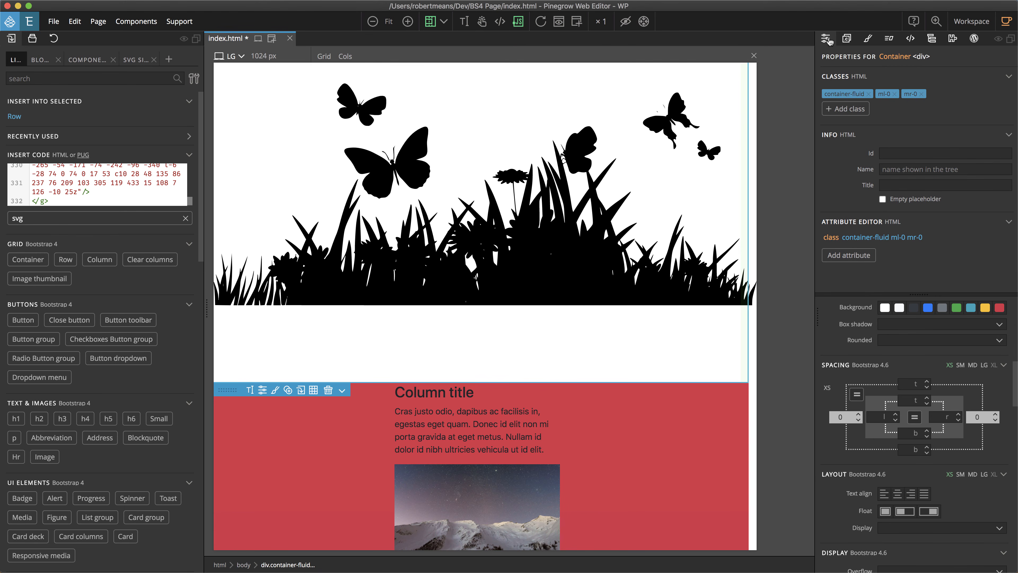
- Nest the grass SVG inside the row above it in the fluid container
{"action": "left_click", "coordinate": [934, 40]}
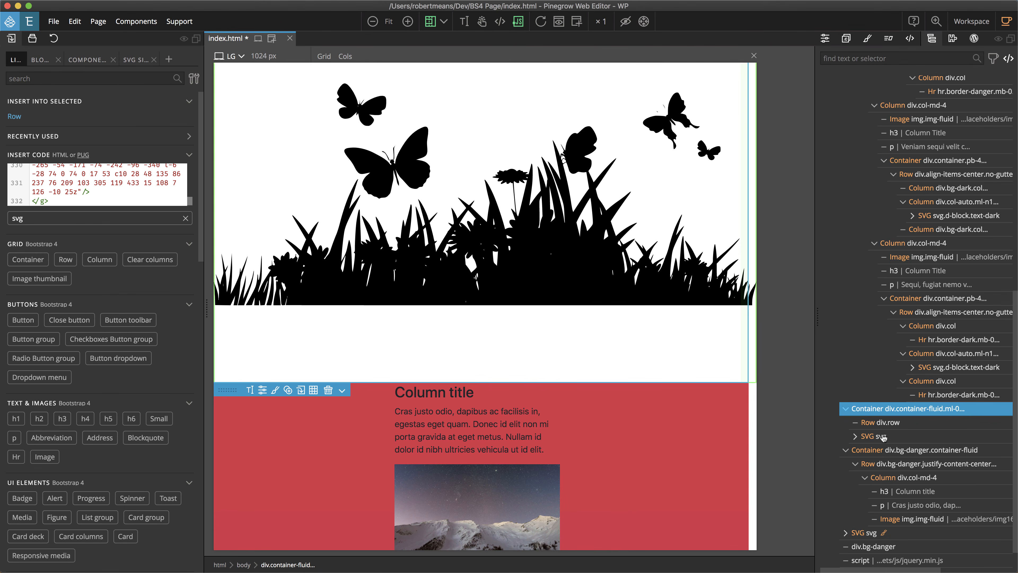
{"action": "left_click", "coordinate": [874, 437]}
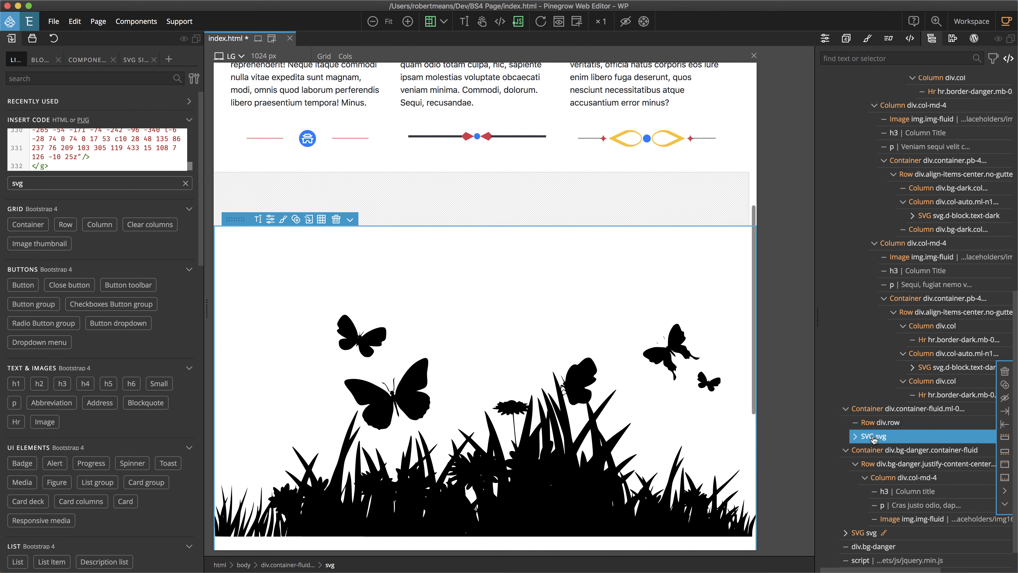
{"action": "left_click", "coordinate": [1007, 411]}
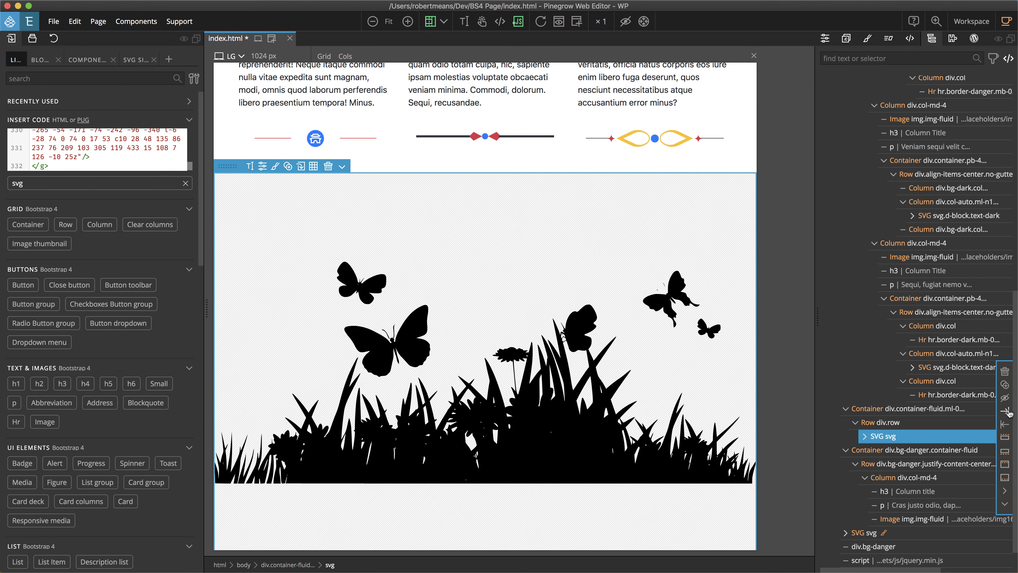
- Set the row containing the grass SVG to 4 row columns
{"action": "left_click", "coordinate": [880, 424]}
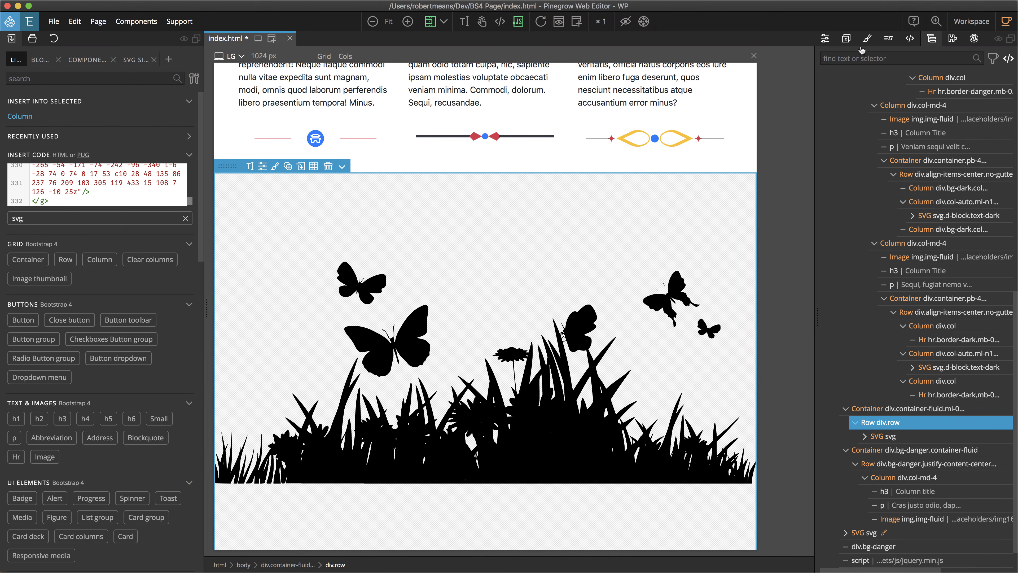
{"action": "left_click", "coordinate": [825, 40]}
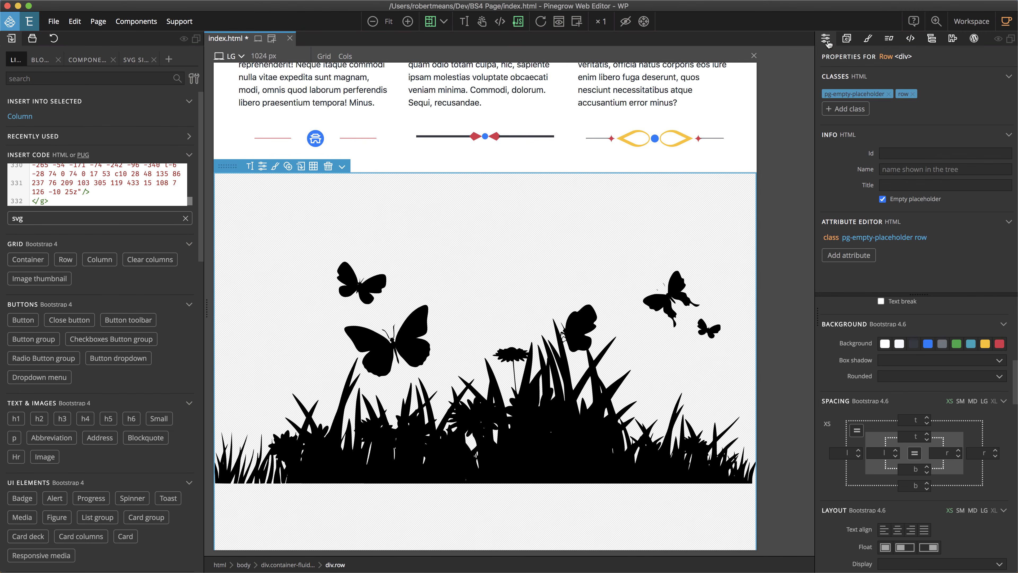
{"action": "scroll", "coordinate": [864, 473], "scroll_direction": "down", "scroll_amount": 5}
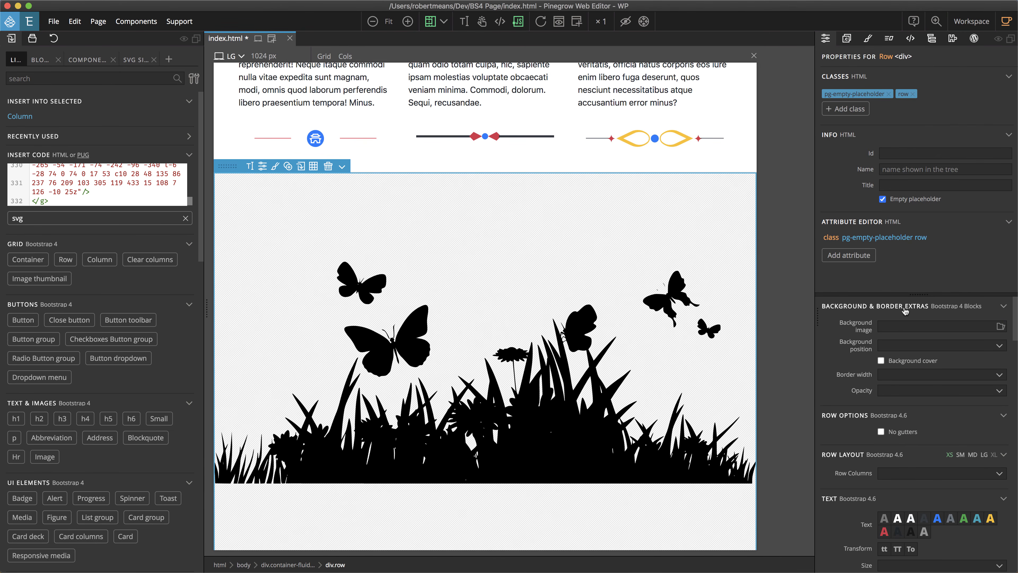
{"action": "left_click", "coordinate": [892, 477]}
{"action": "left_click", "coordinate": [895, 539]}
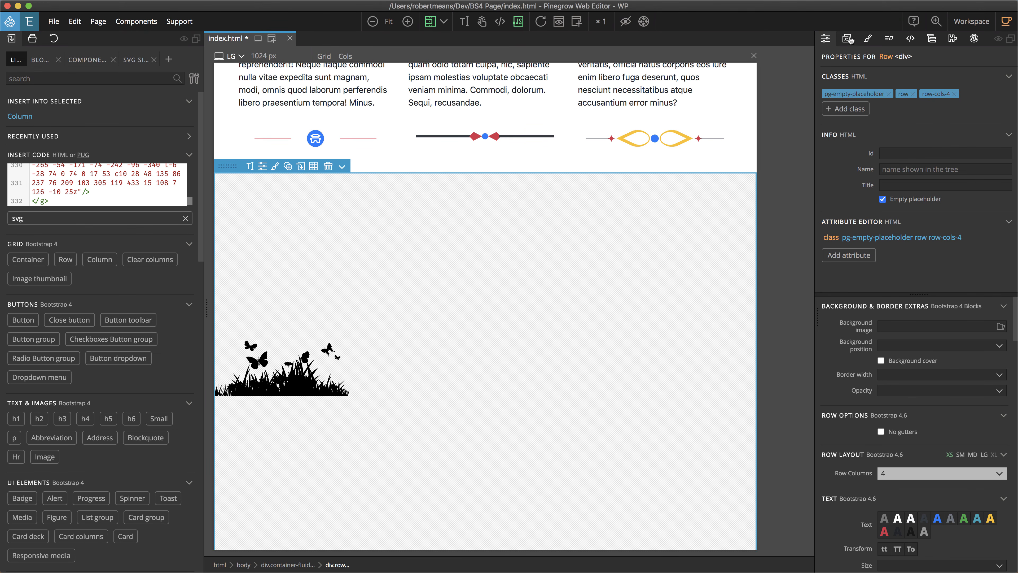
- Set the grass SVG's preserveAspectRatio attribute to none
{"action": "left_click", "coordinate": [931, 39]}
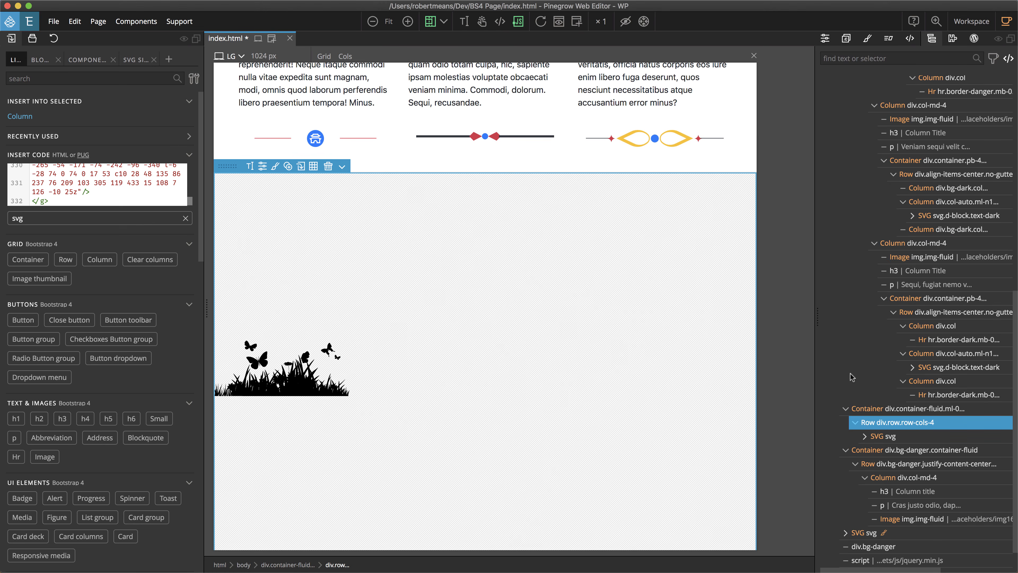
{"action": "scroll", "coordinate": [498, 349], "scroll_direction": "down", "scroll_amount": 3}
{"action": "scroll", "coordinate": [498, 354], "scroll_direction": "up", "scroll_amount": 2}
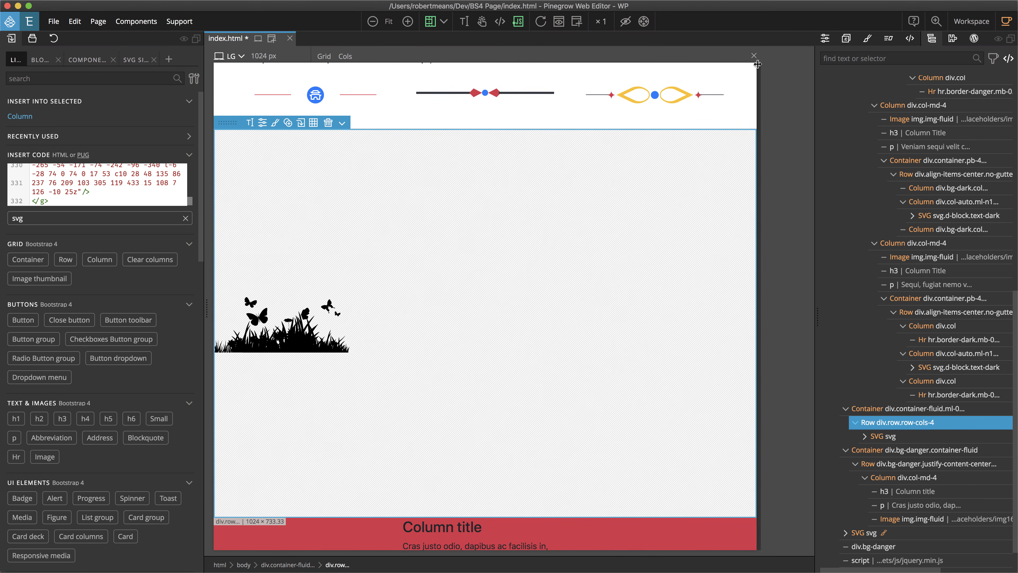
{"action": "left_click", "coordinate": [884, 437]}
{"action": "left_click", "coordinate": [825, 39]}
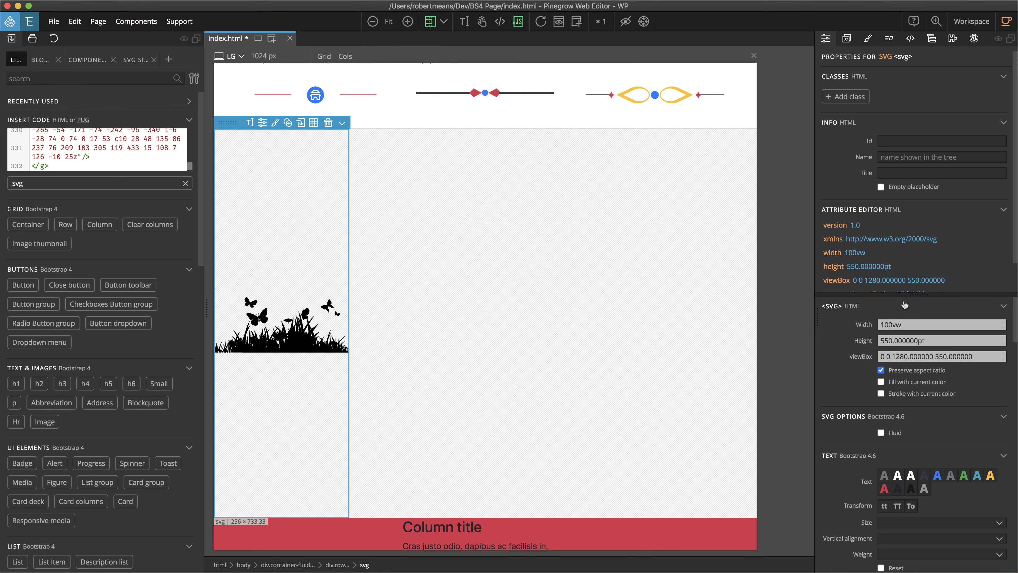
{"action": "scroll", "coordinate": [898, 269], "scroll_direction": "down", "scroll_amount": 2}
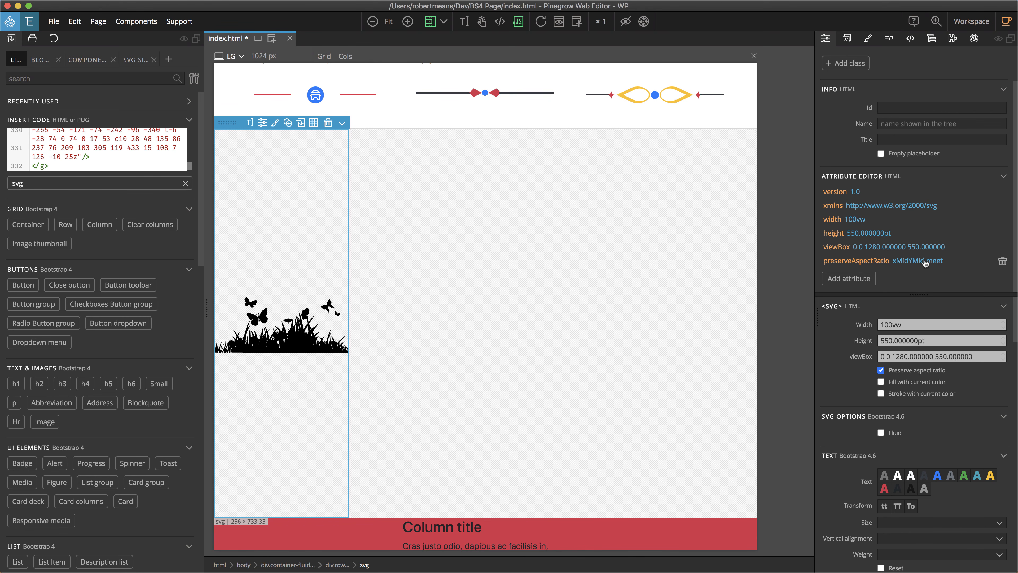
{"action": "left_click", "coordinate": [925, 262]}
{"action": "type", "text": "none"}
{"action": "key", "text": "Return"}
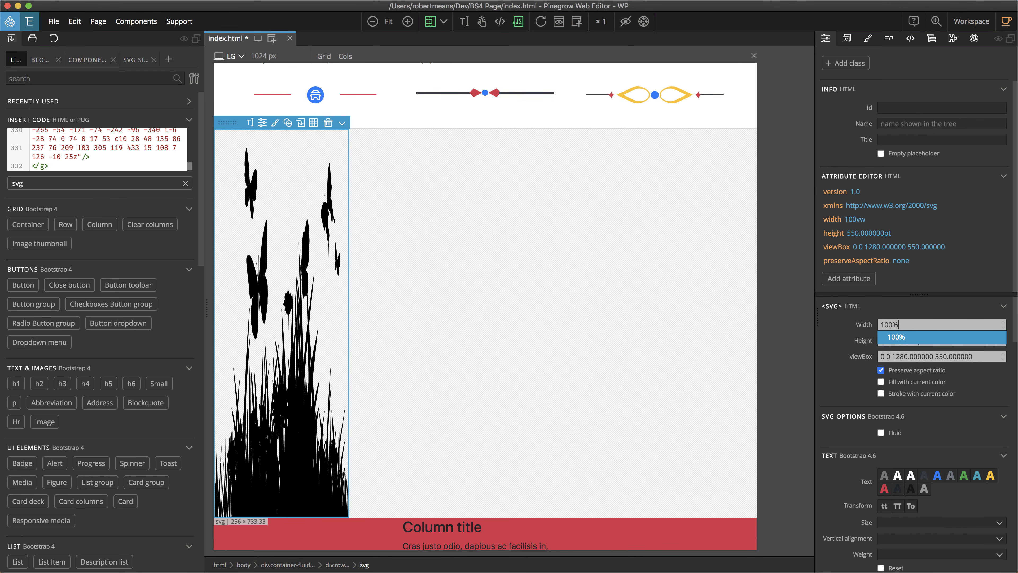
- Set the grass SVG's width to 100% and its height to 25%
{"action": "key", "text": "Return"}
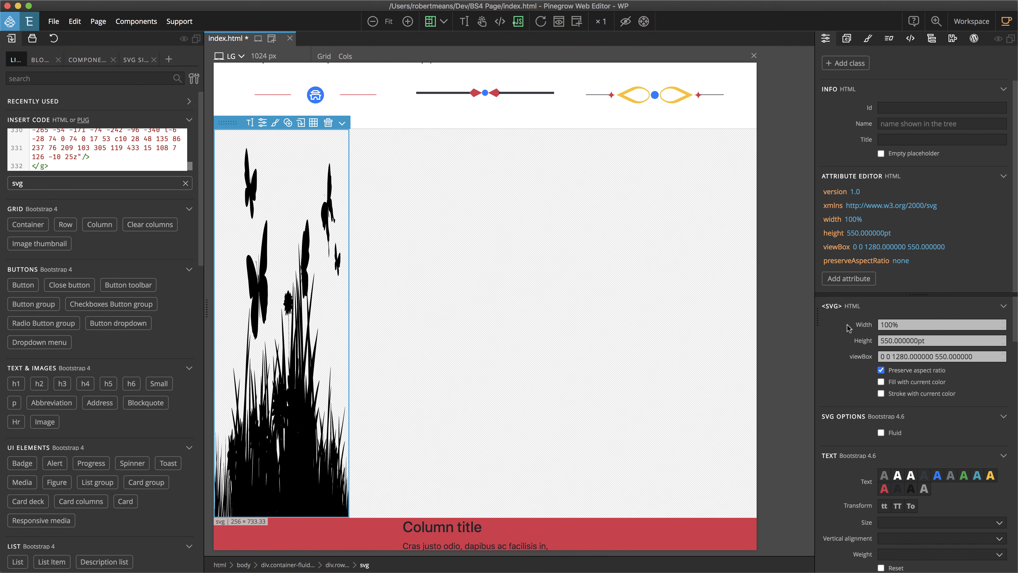
{"action": "left_click", "coordinate": [928, 344]}
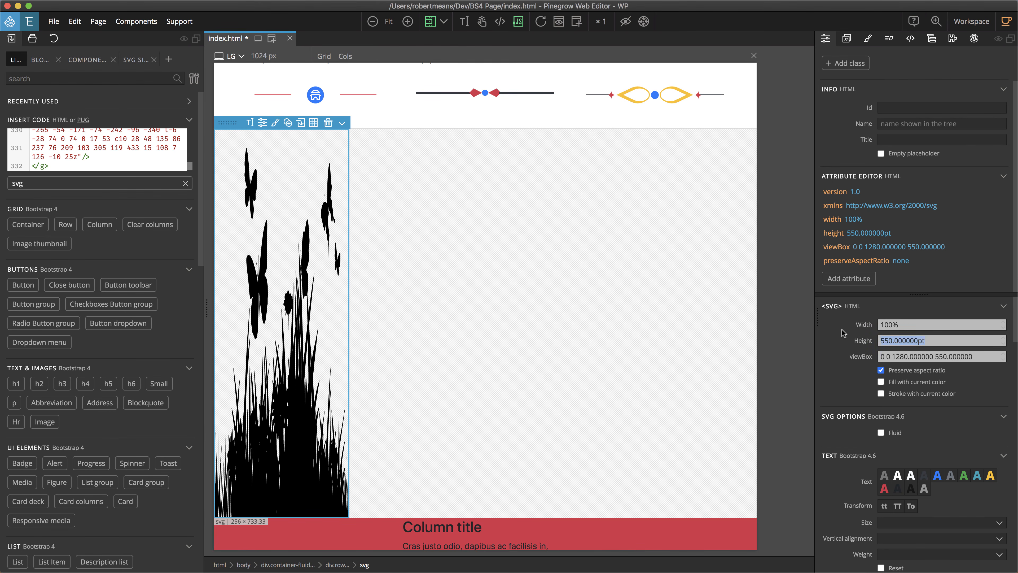
{"action": "type", "text": "25%"}
{"action": "key", "text": "Return"}
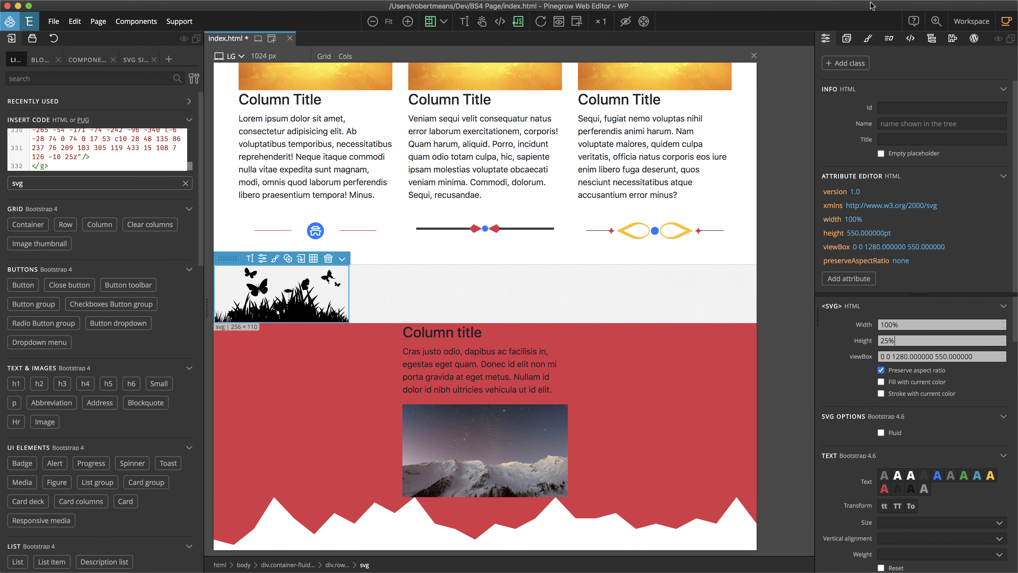
- Duplicate the grass SVG three times within its four-column row
{"action": "left_click", "coordinate": [931, 39]}
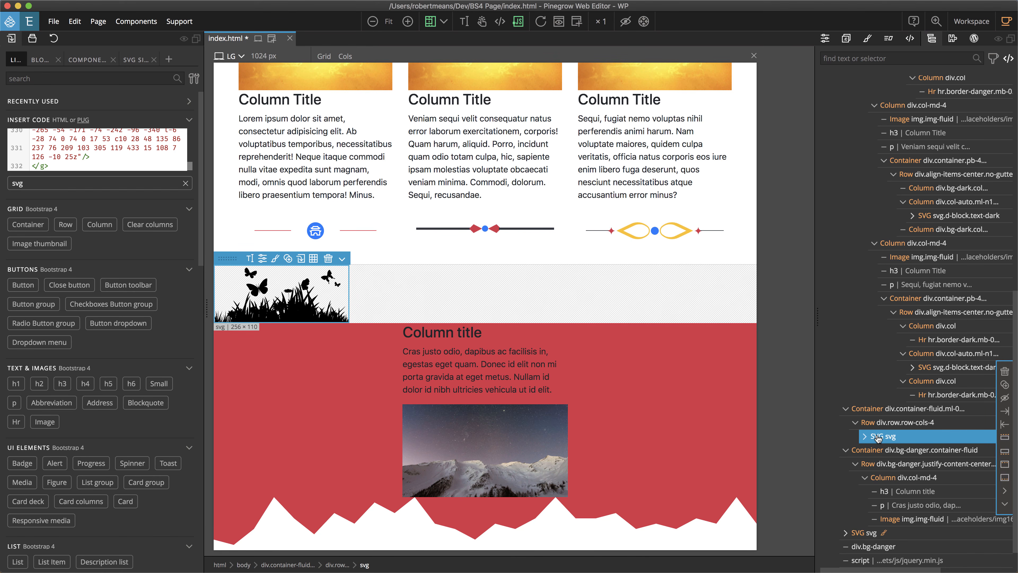
{"action": "key", "text": "3"}
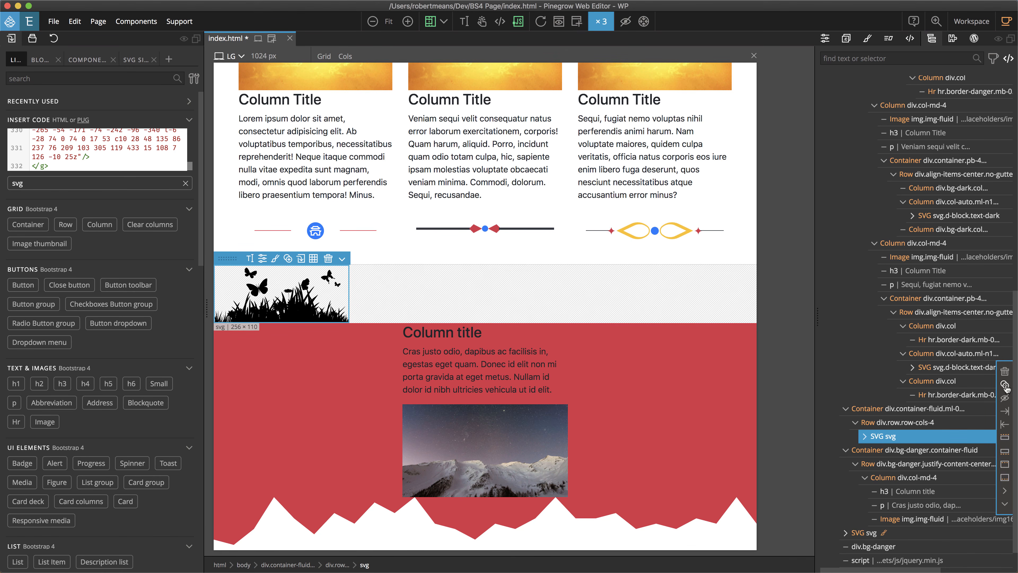
{"action": "left_click", "coordinate": [1005, 385]}
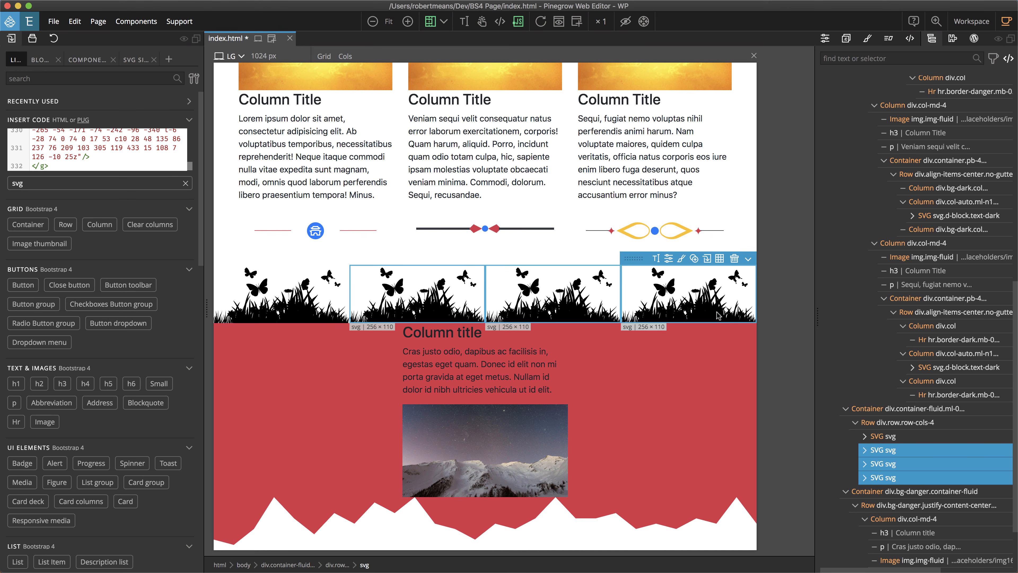
- Change the background of the row inside the red container to the green success color
{"action": "left_click", "coordinate": [643, 407]}
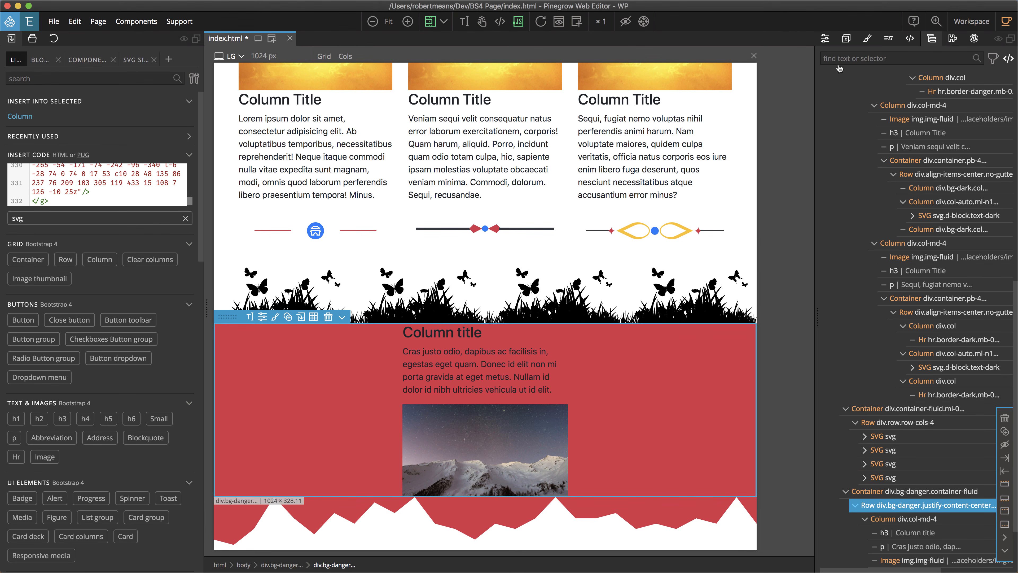
{"action": "left_click", "coordinate": [825, 38]}
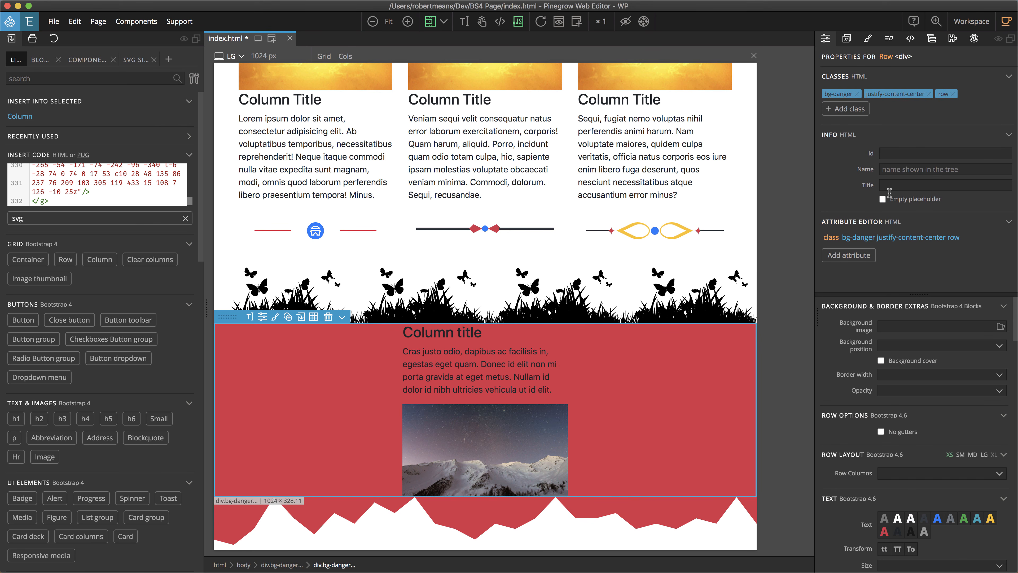
{"action": "scroll", "coordinate": [835, 485], "scroll_direction": "down", "scroll_amount": 8}
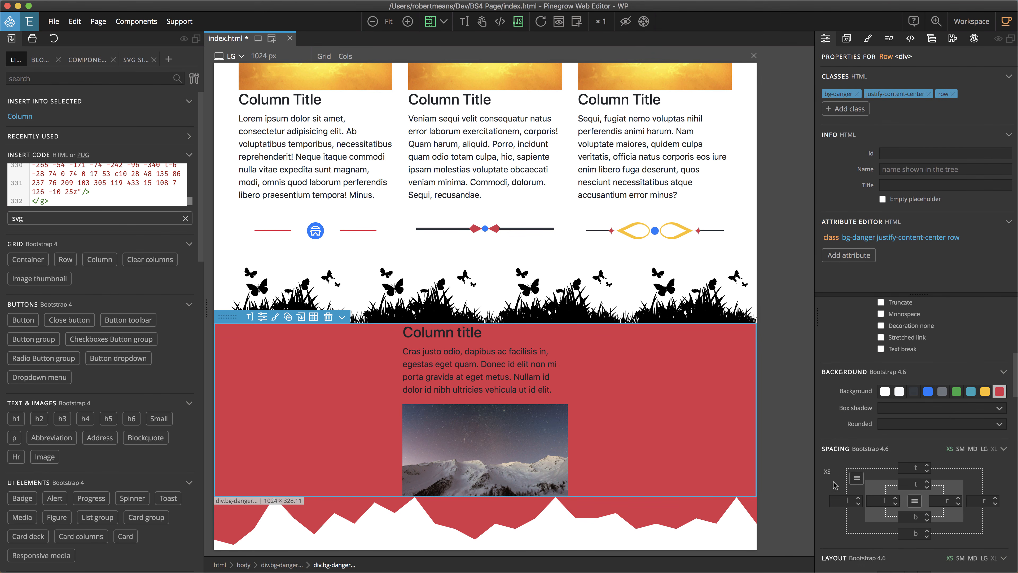
{"action": "left_click", "coordinate": [956, 392]}
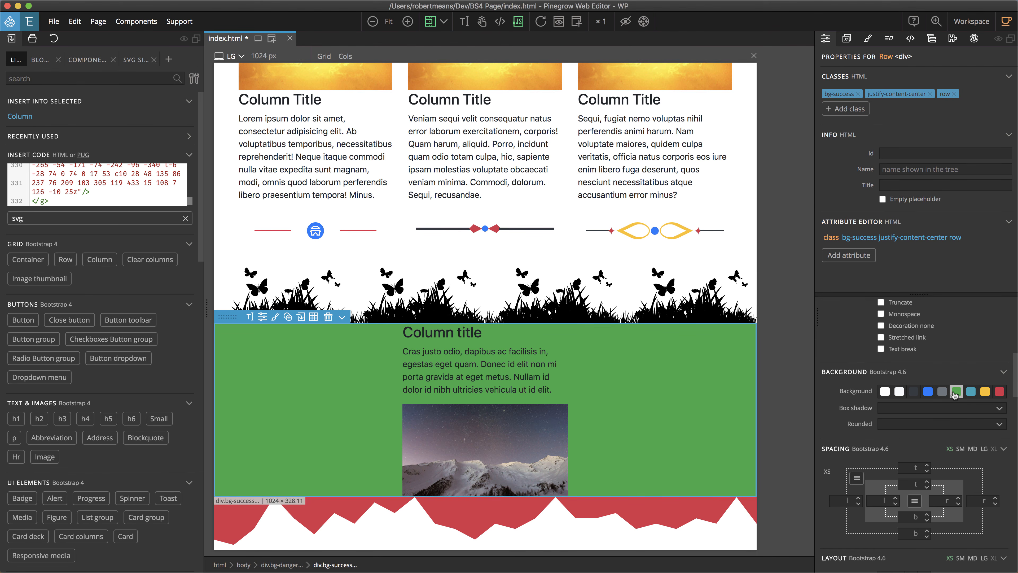
- Make the first grass SVG fill with the current color and give it the green success text color
{"action": "left_click", "coordinate": [931, 39]}
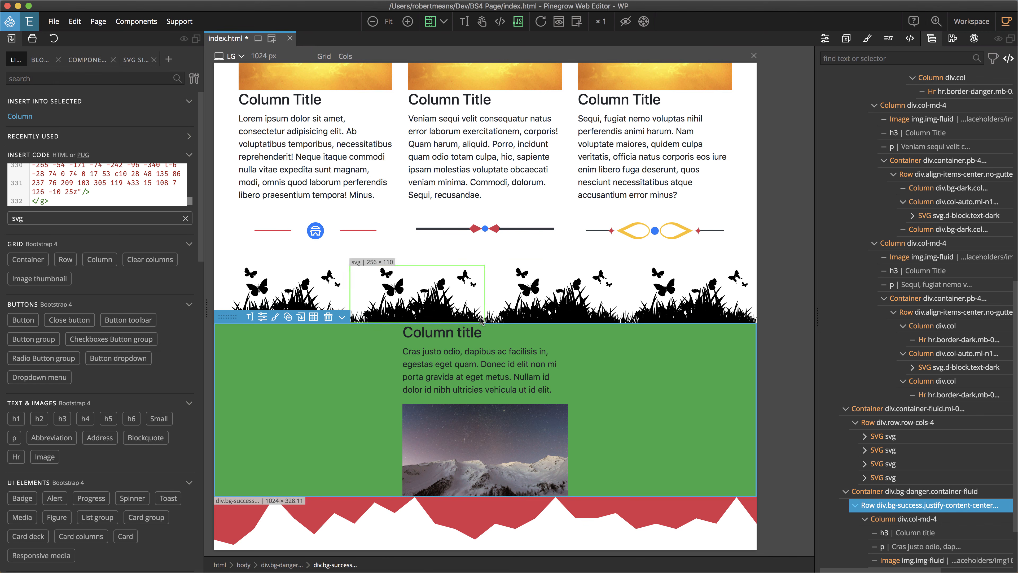
{"action": "left_click", "coordinate": [879, 437]}
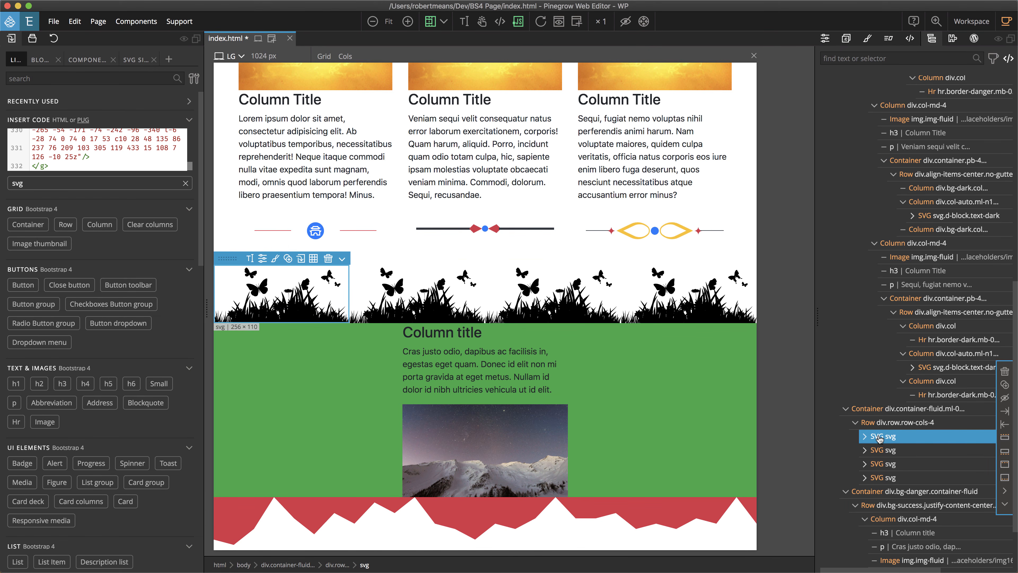
{"action": "left_click", "coordinate": [824, 39]}
{"action": "scroll", "coordinate": [887, 369], "scroll_direction": "down", "scroll_amount": 10}
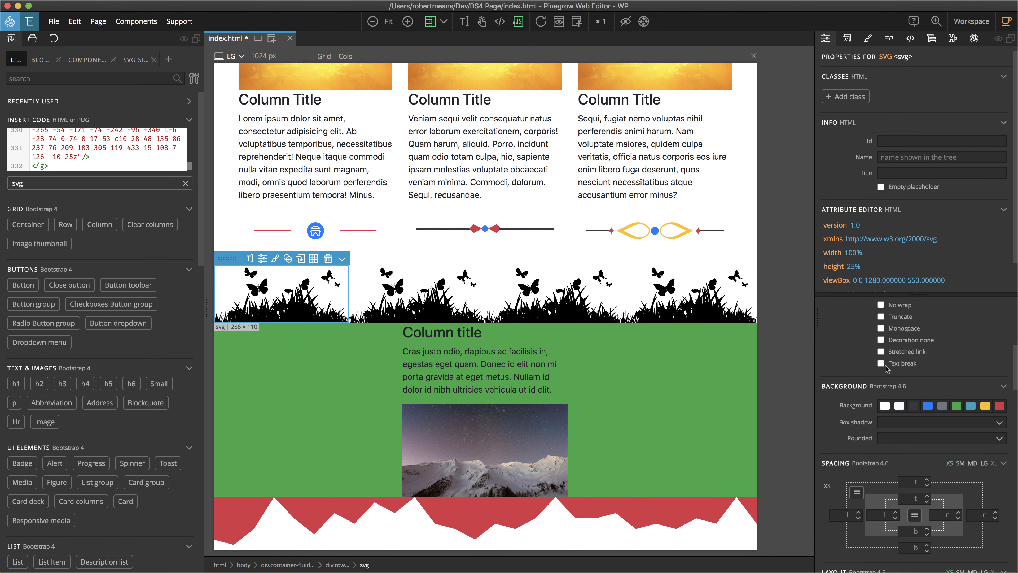
{"action": "scroll", "coordinate": [887, 369], "scroll_direction": "up", "scroll_amount": 2}
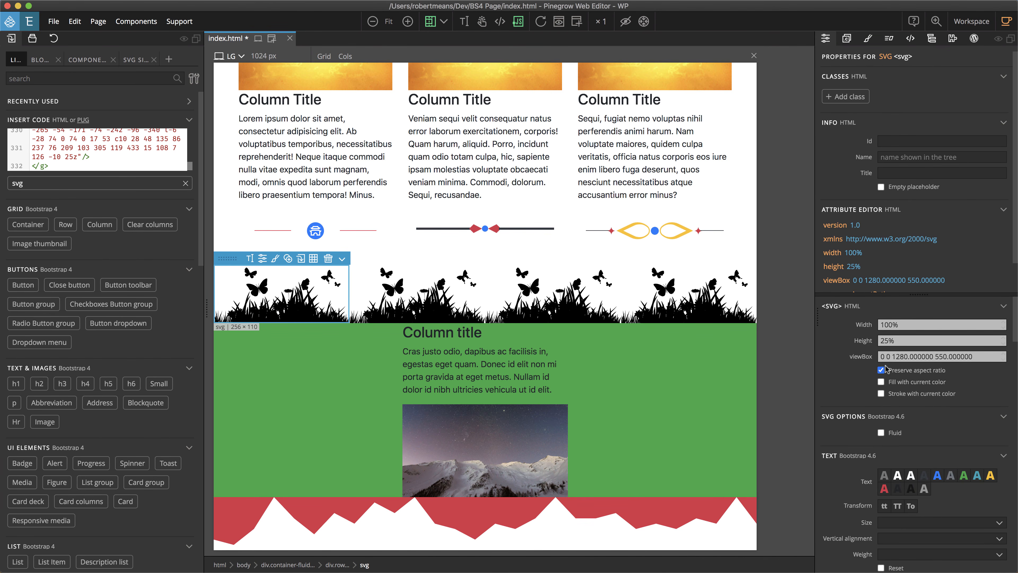
{"action": "left_click", "coordinate": [881, 382]}
{"action": "left_click", "coordinate": [964, 475]}
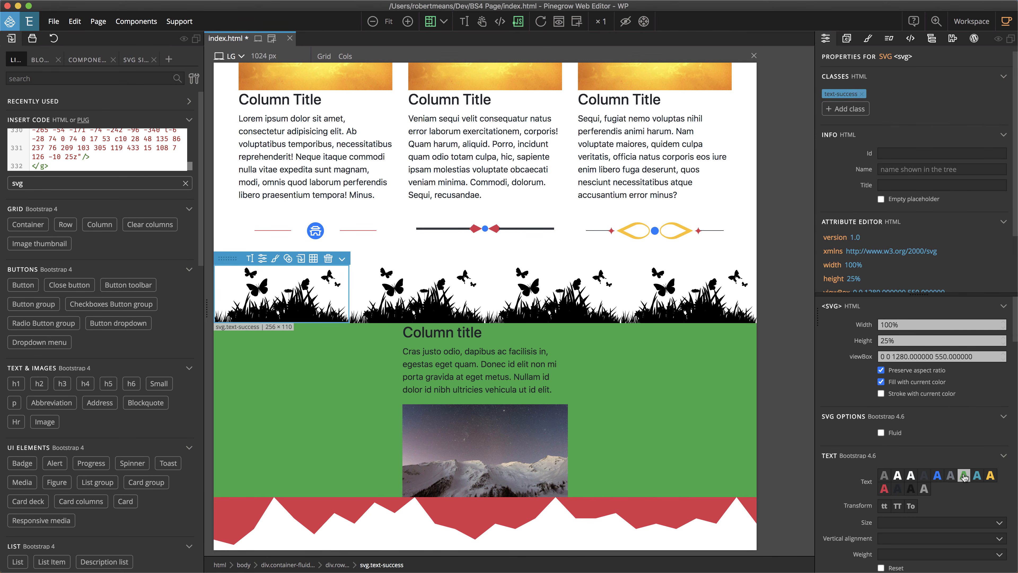
{"action": "scroll", "coordinate": [964, 476], "scroll_direction": "down", "scroll_amount": 10}
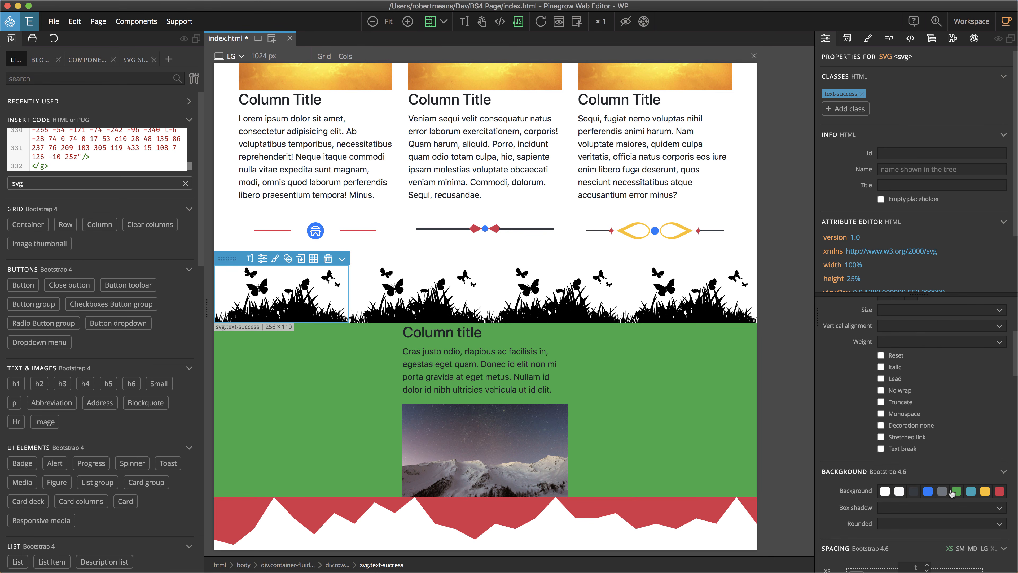
{"action": "left_click", "coordinate": [957, 491]}
{"action": "left_click", "coordinate": [957, 491]}
{"action": "scroll", "coordinate": [964, 409], "scroll_direction": "up", "scroll_amount": 4}
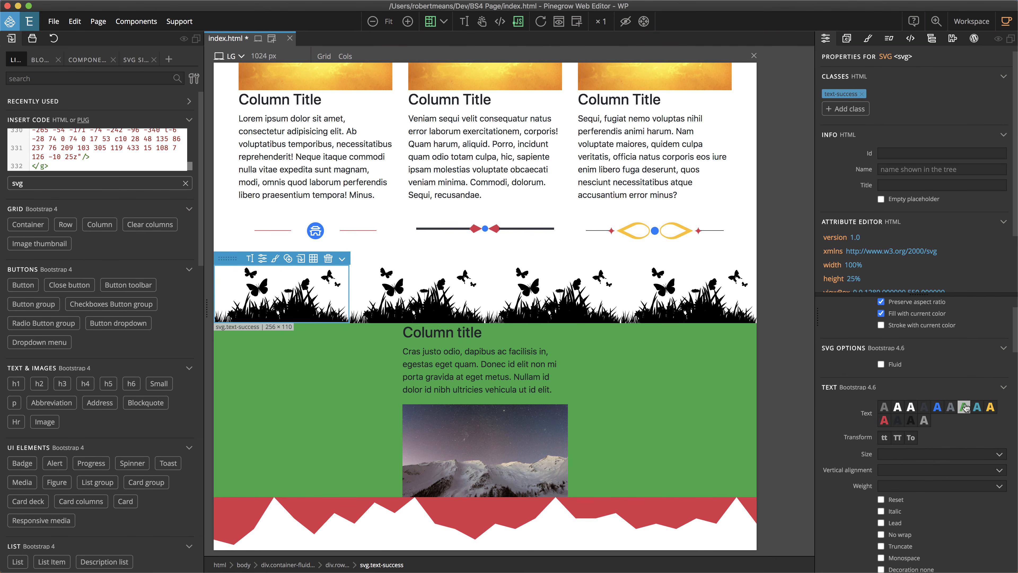
{"action": "scroll", "coordinate": [965, 407], "scroll_direction": "up", "scroll_amount": 2}
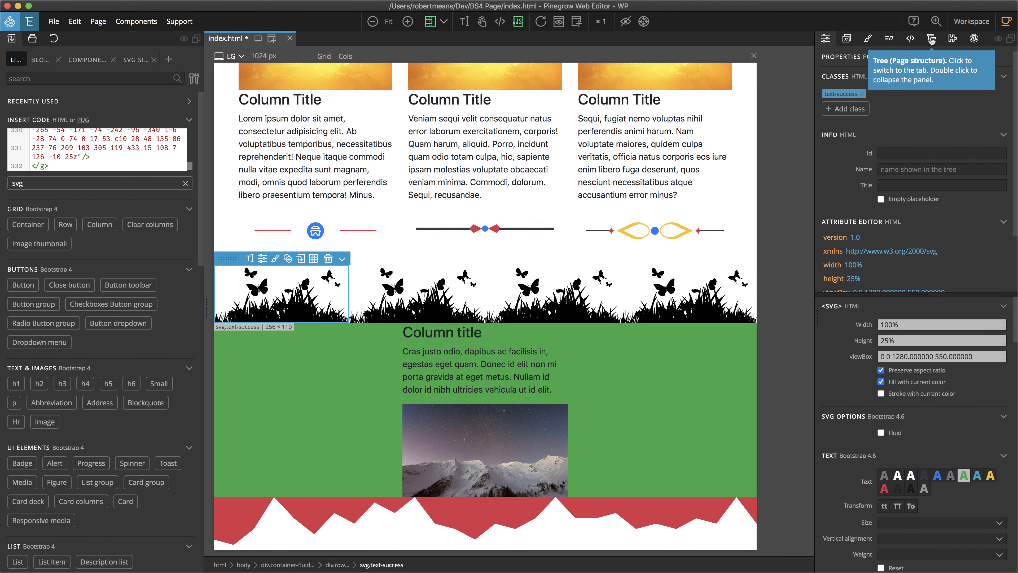
- Make the g group inside the first grass SVG fill with the current color
{"action": "left_click", "coordinate": [932, 39]}
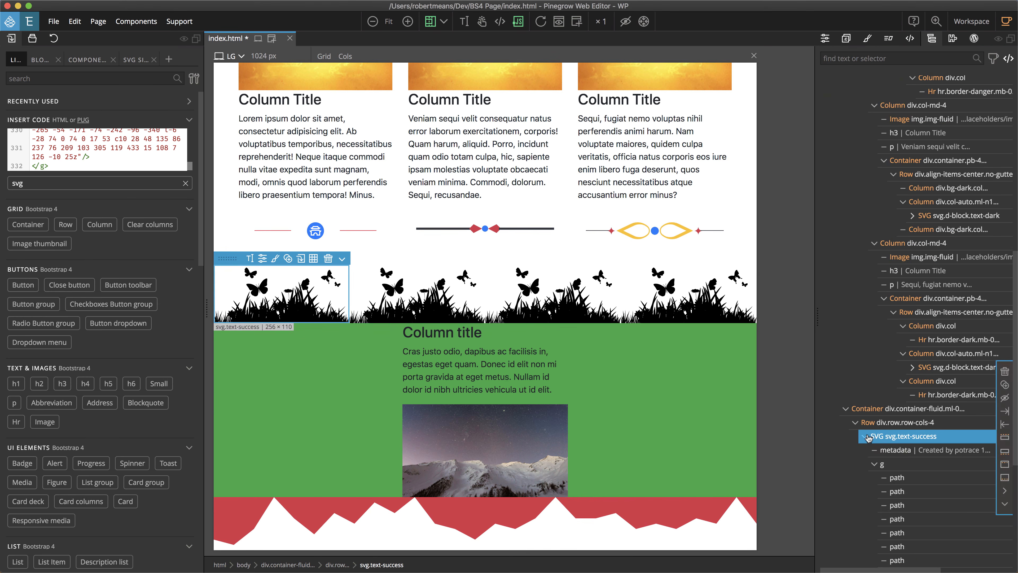
{"action": "left_click", "coordinate": [883, 466]}
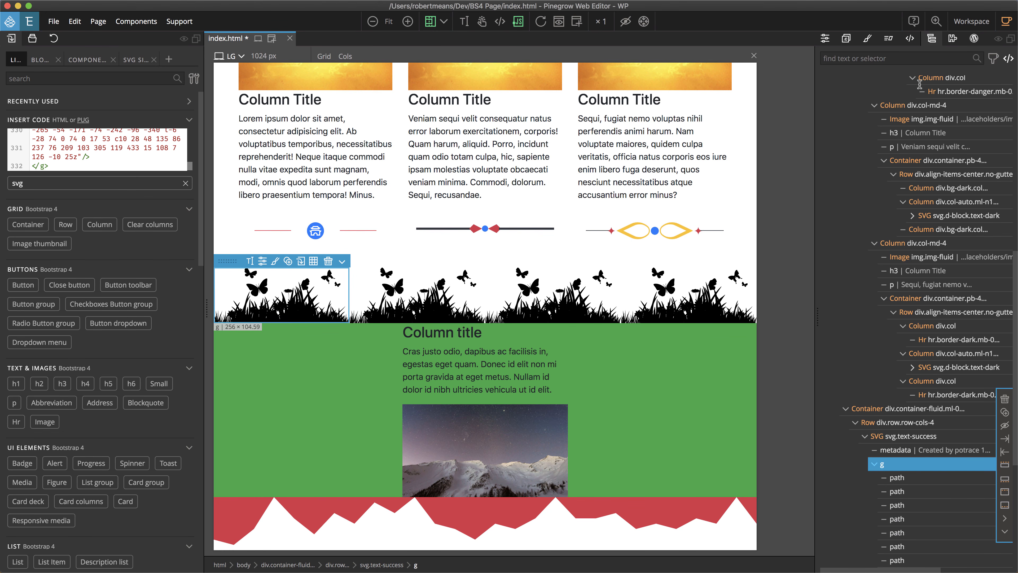
{"action": "left_click", "coordinate": [825, 38]}
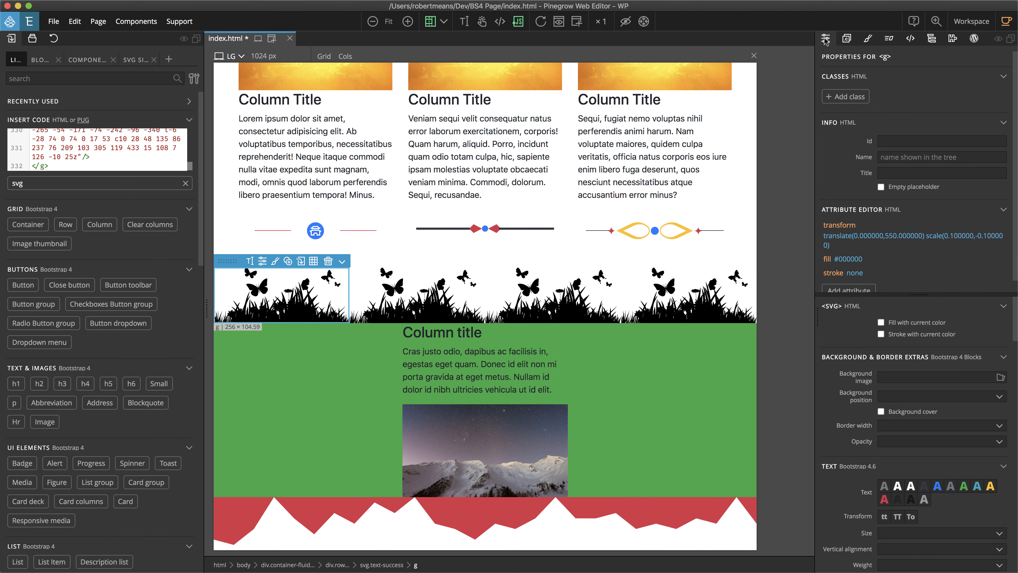
{"action": "left_click", "coordinate": [881, 322]}
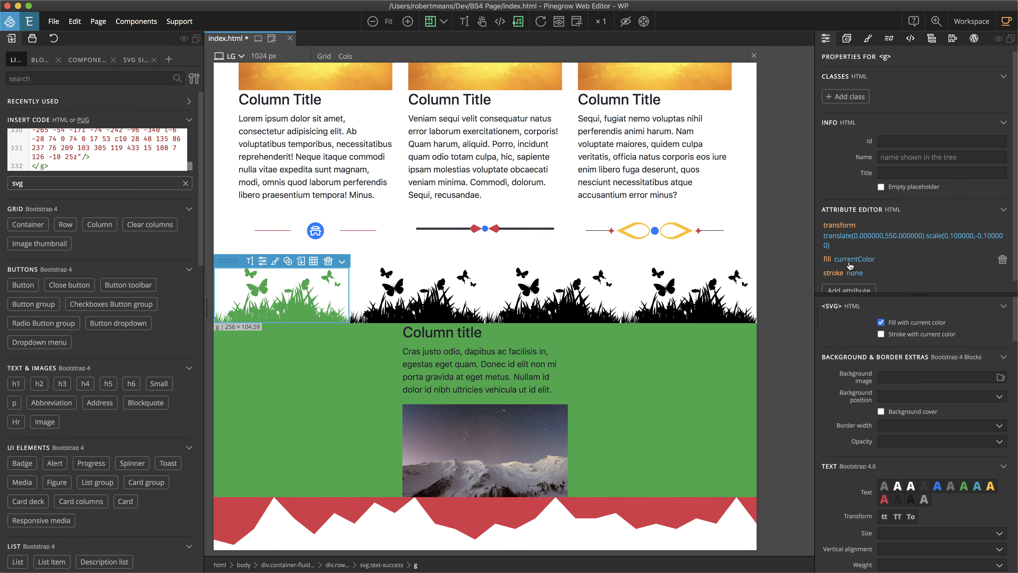
- Give the second grass SVG's g group the green success text color and make it fill with the current color
{"action": "left_click", "coordinate": [428, 297]}
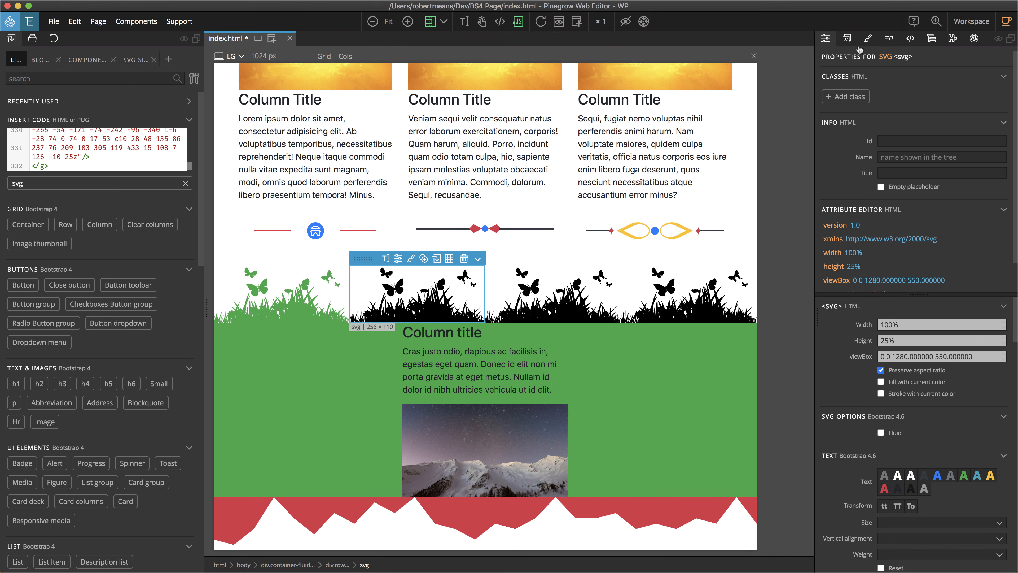
{"action": "left_click", "coordinate": [931, 39]}
{"action": "left_click", "coordinate": [863, 381]}
{"action": "left_click", "coordinate": [882, 410]}
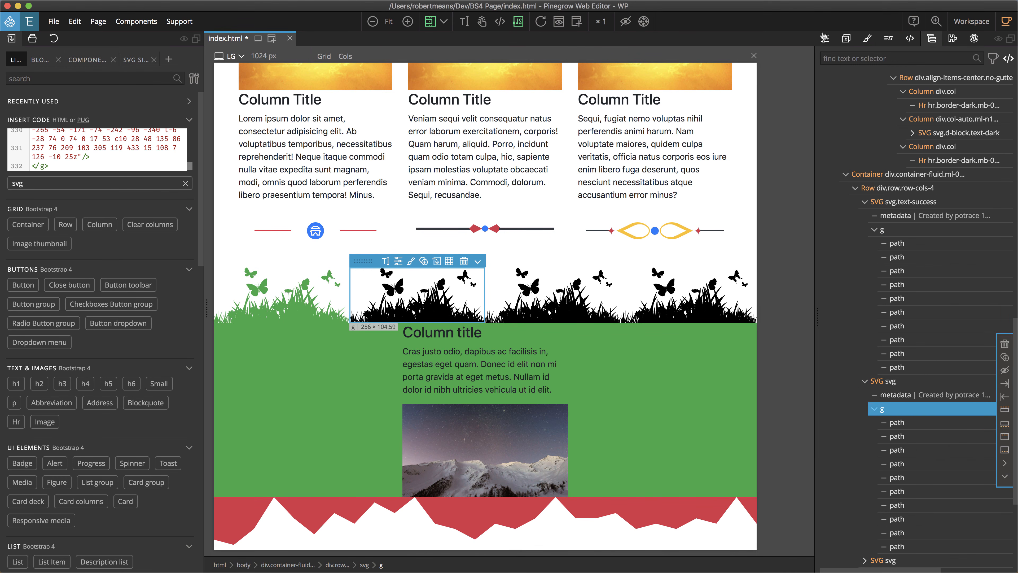
{"action": "left_click", "coordinate": [825, 38]}
{"action": "left_click", "coordinate": [880, 323]}
- Make the third grass SVG's g group fill with the current color and give it the green success text color
{"action": "left_click", "coordinate": [549, 281]}
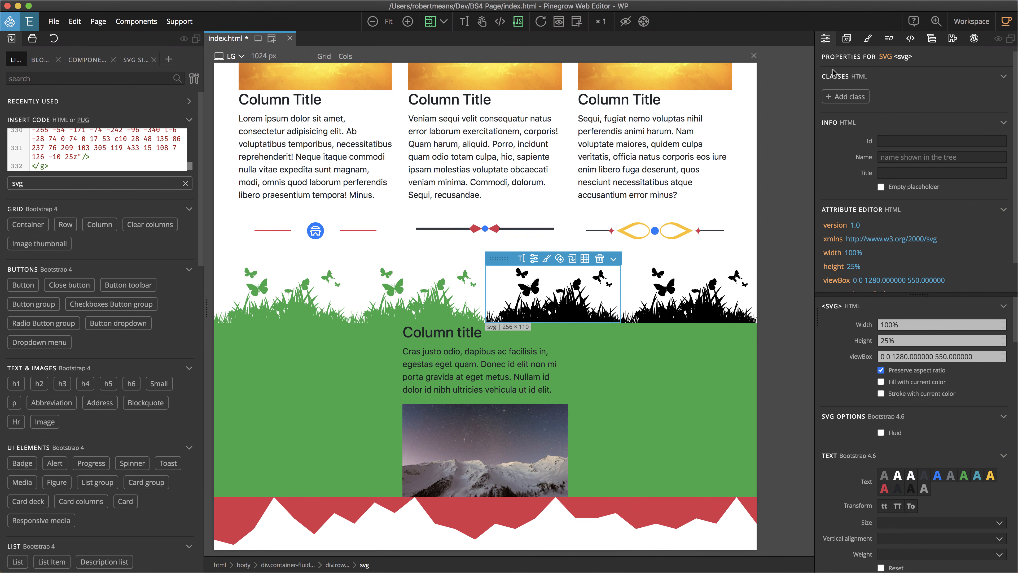
{"action": "left_click", "coordinate": [932, 39]}
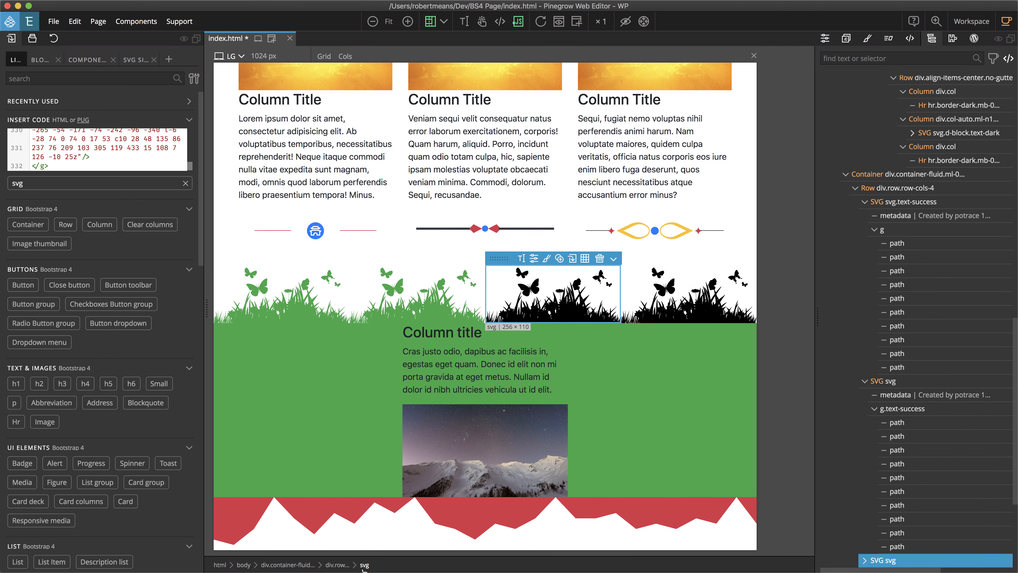
{"action": "scroll", "coordinate": [898, 401], "scroll_direction": "down", "scroll_amount": 5}
{"action": "left_click", "coordinate": [864, 395]}
{"action": "left_click", "coordinate": [881, 423]}
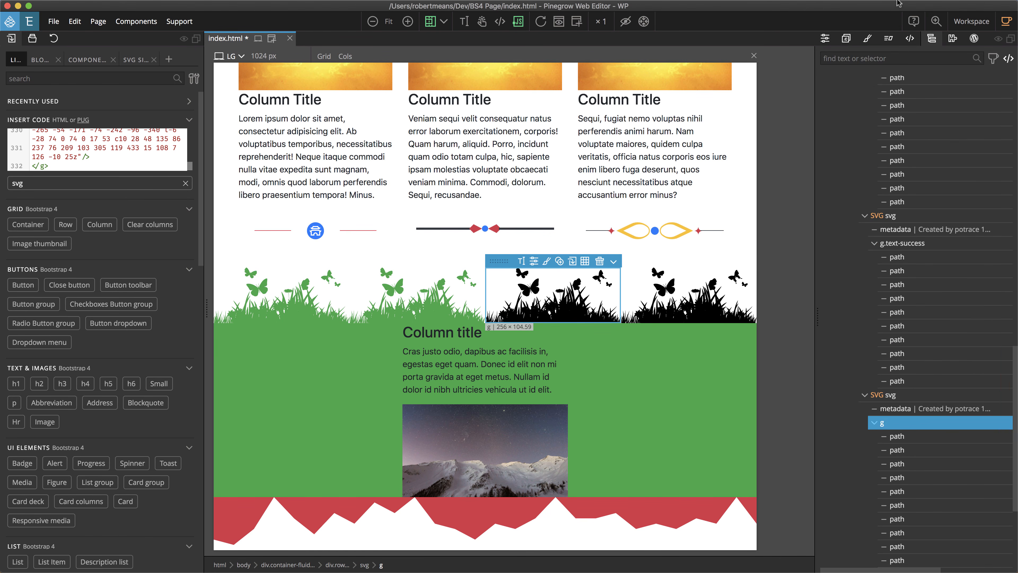
{"action": "left_click", "coordinate": [825, 38]}
{"action": "left_click", "coordinate": [881, 322]}
{"action": "left_click", "coordinate": [964, 488]}
- Apply the green success text color to the fourth grass SVG's g group and make it fill with the current color
{"action": "left_click", "coordinate": [703, 313]}
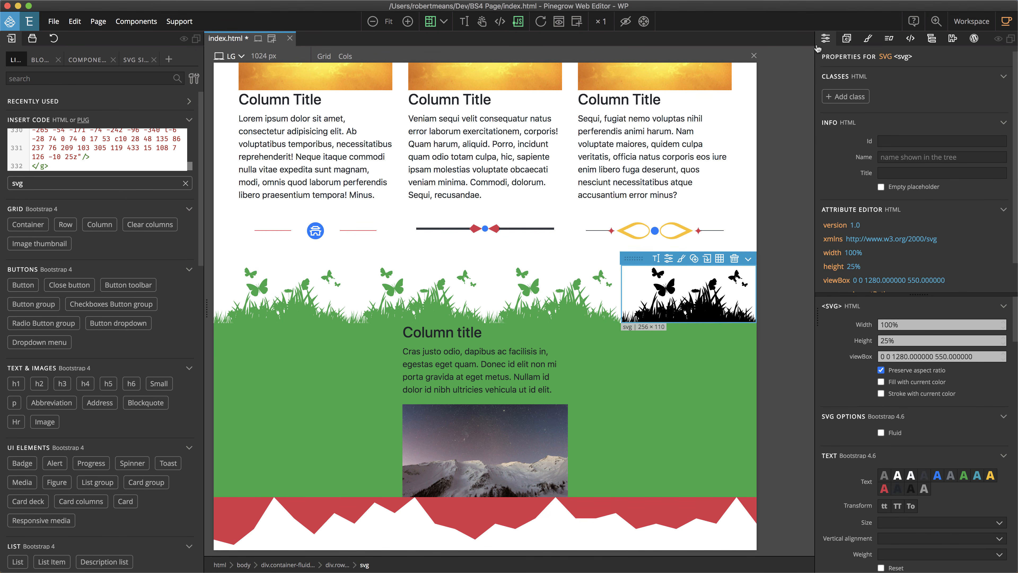
{"action": "left_click", "coordinate": [933, 39]}
{"action": "left_click", "coordinate": [864, 408]}
{"action": "left_click", "coordinate": [898, 436]}
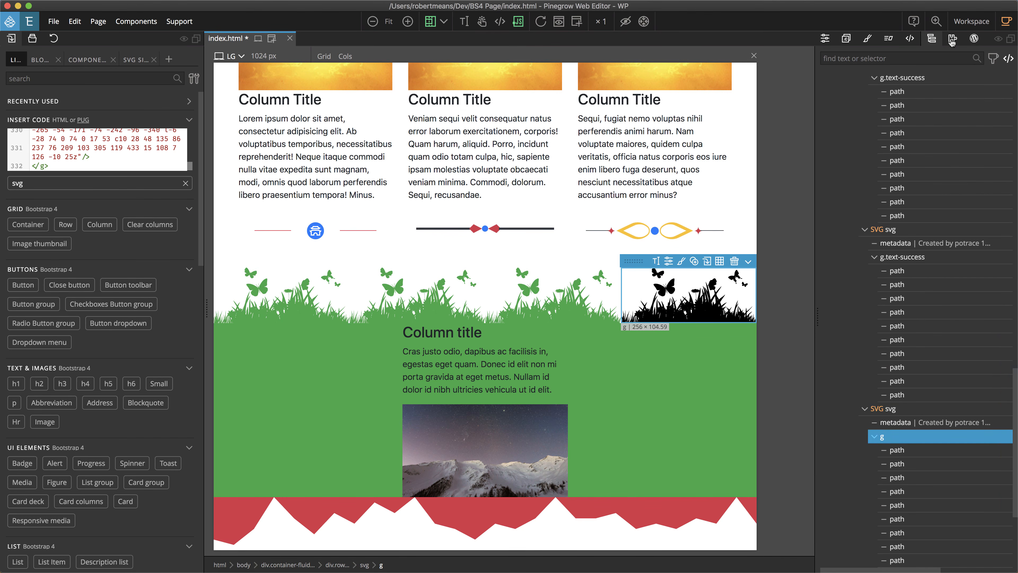
{"action": "left_click", "coordinate": [824, 39]}
{"action": "left_click", "coordinate": [963, 486]}
{"action": "left_click", "coordinate": [881, 322]}
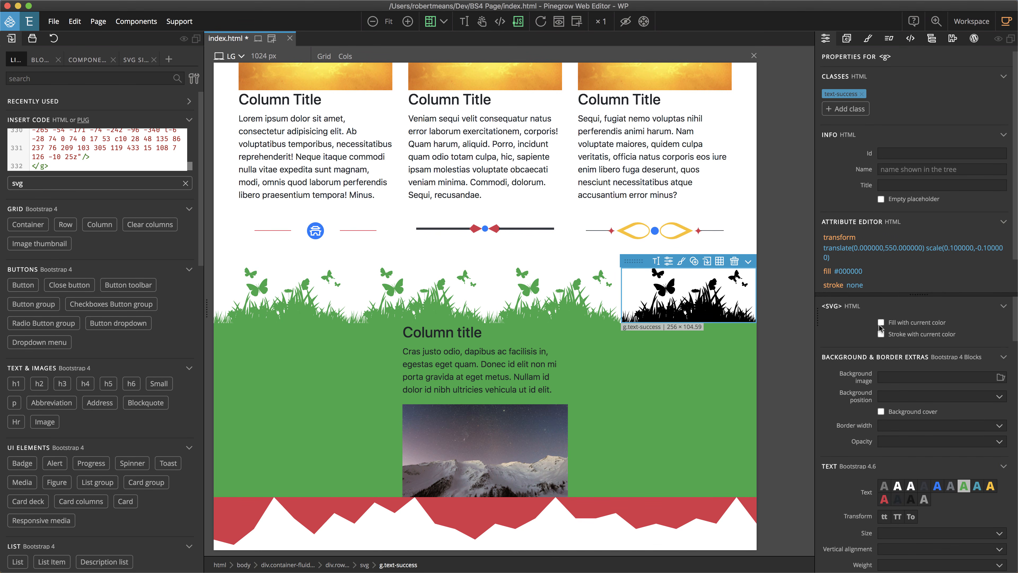
{"action": "left_click", "coordinate": [693, 170]}
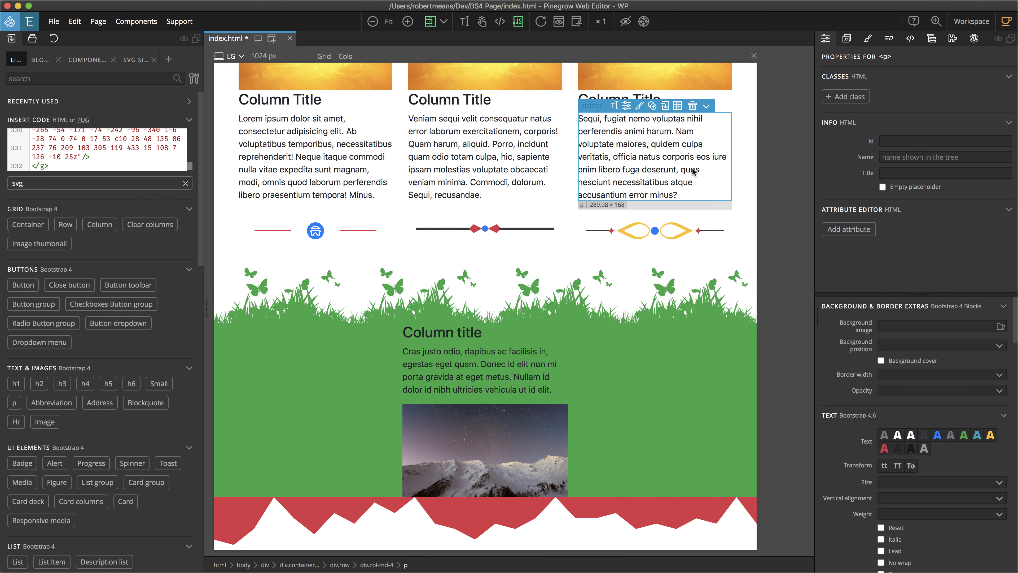